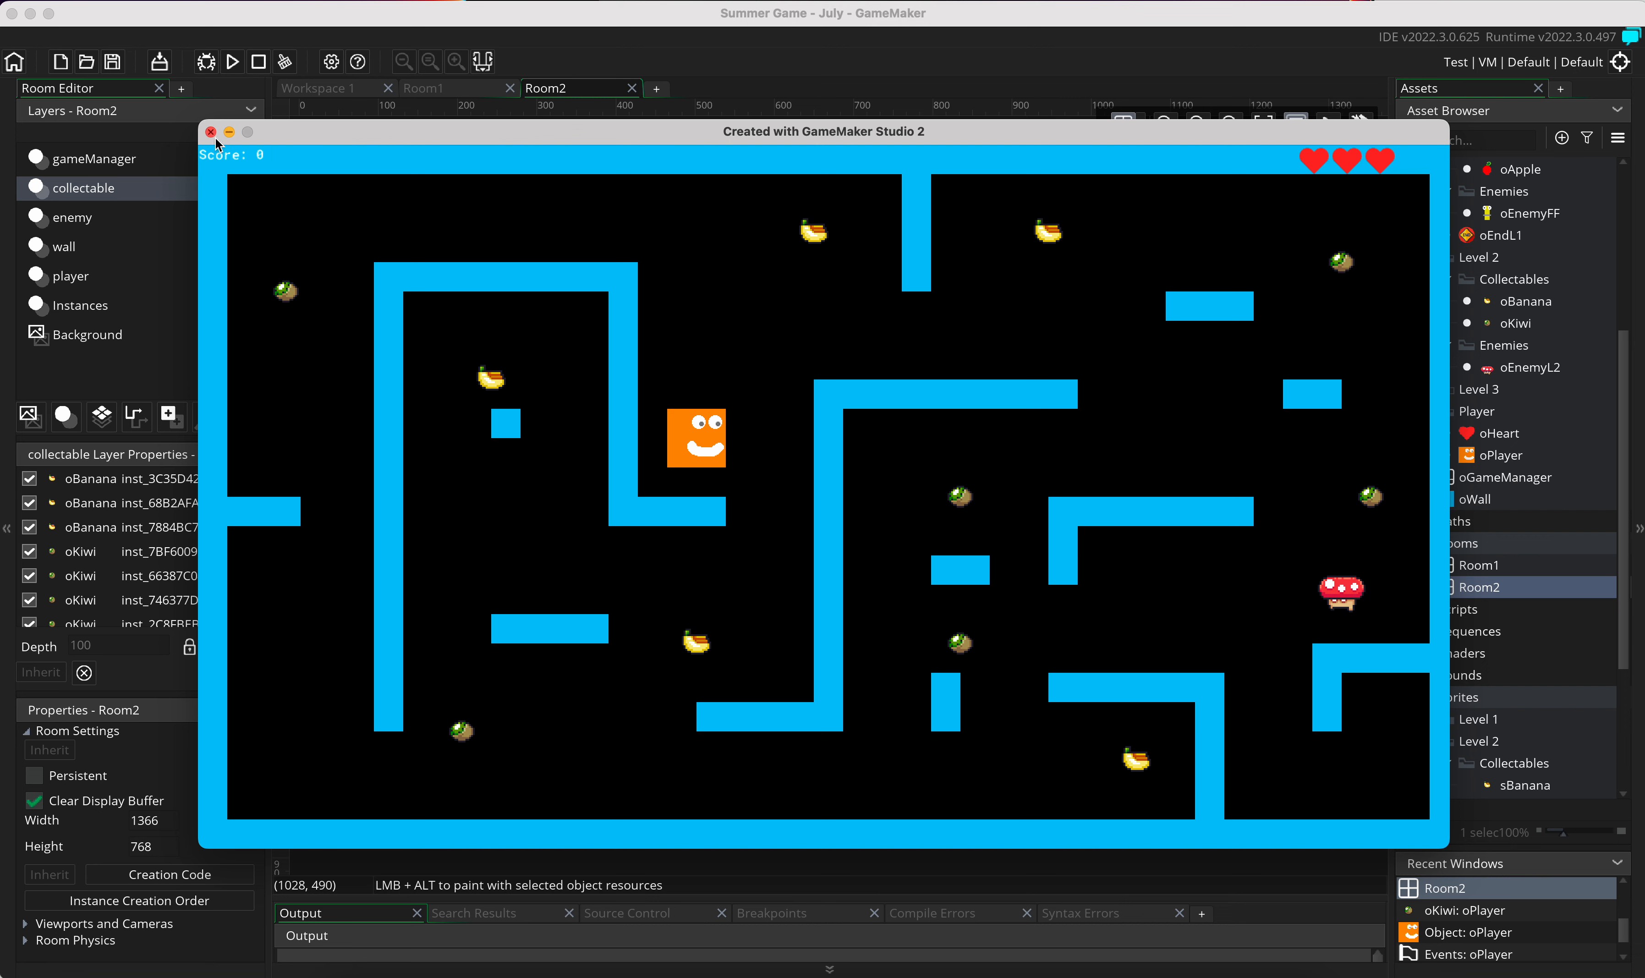
# Step: Stop the game's test run and add a path layer named EnemyPath to Room2
pyautogui.click(259, 61)
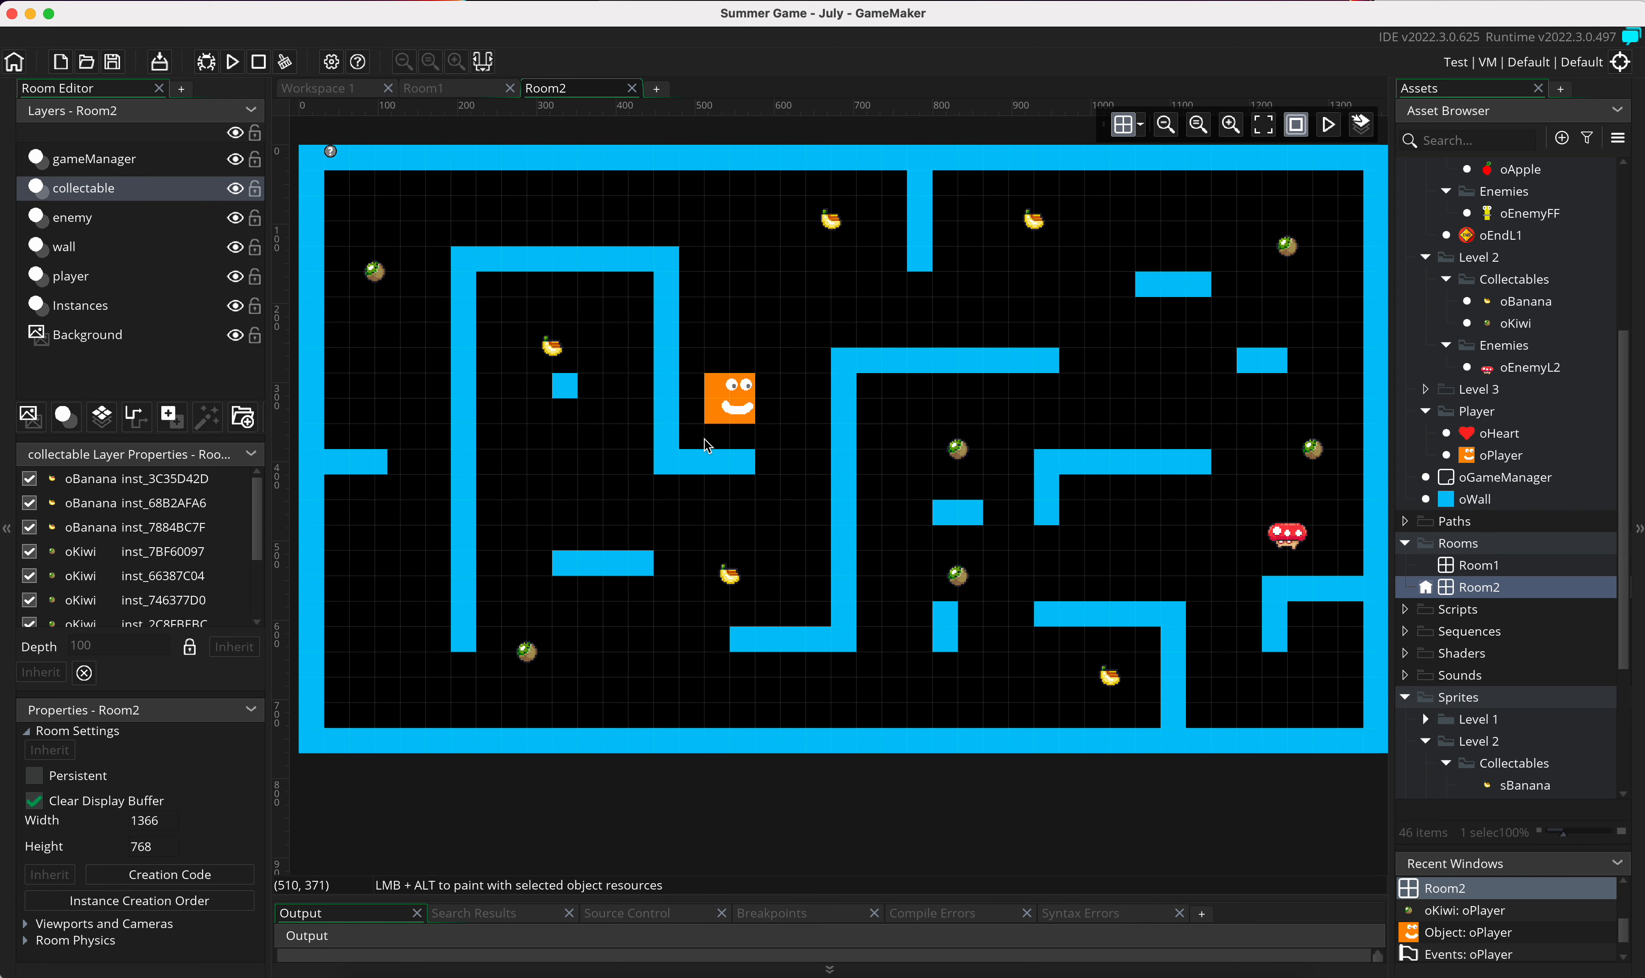
pyautogui.click(135, 419)
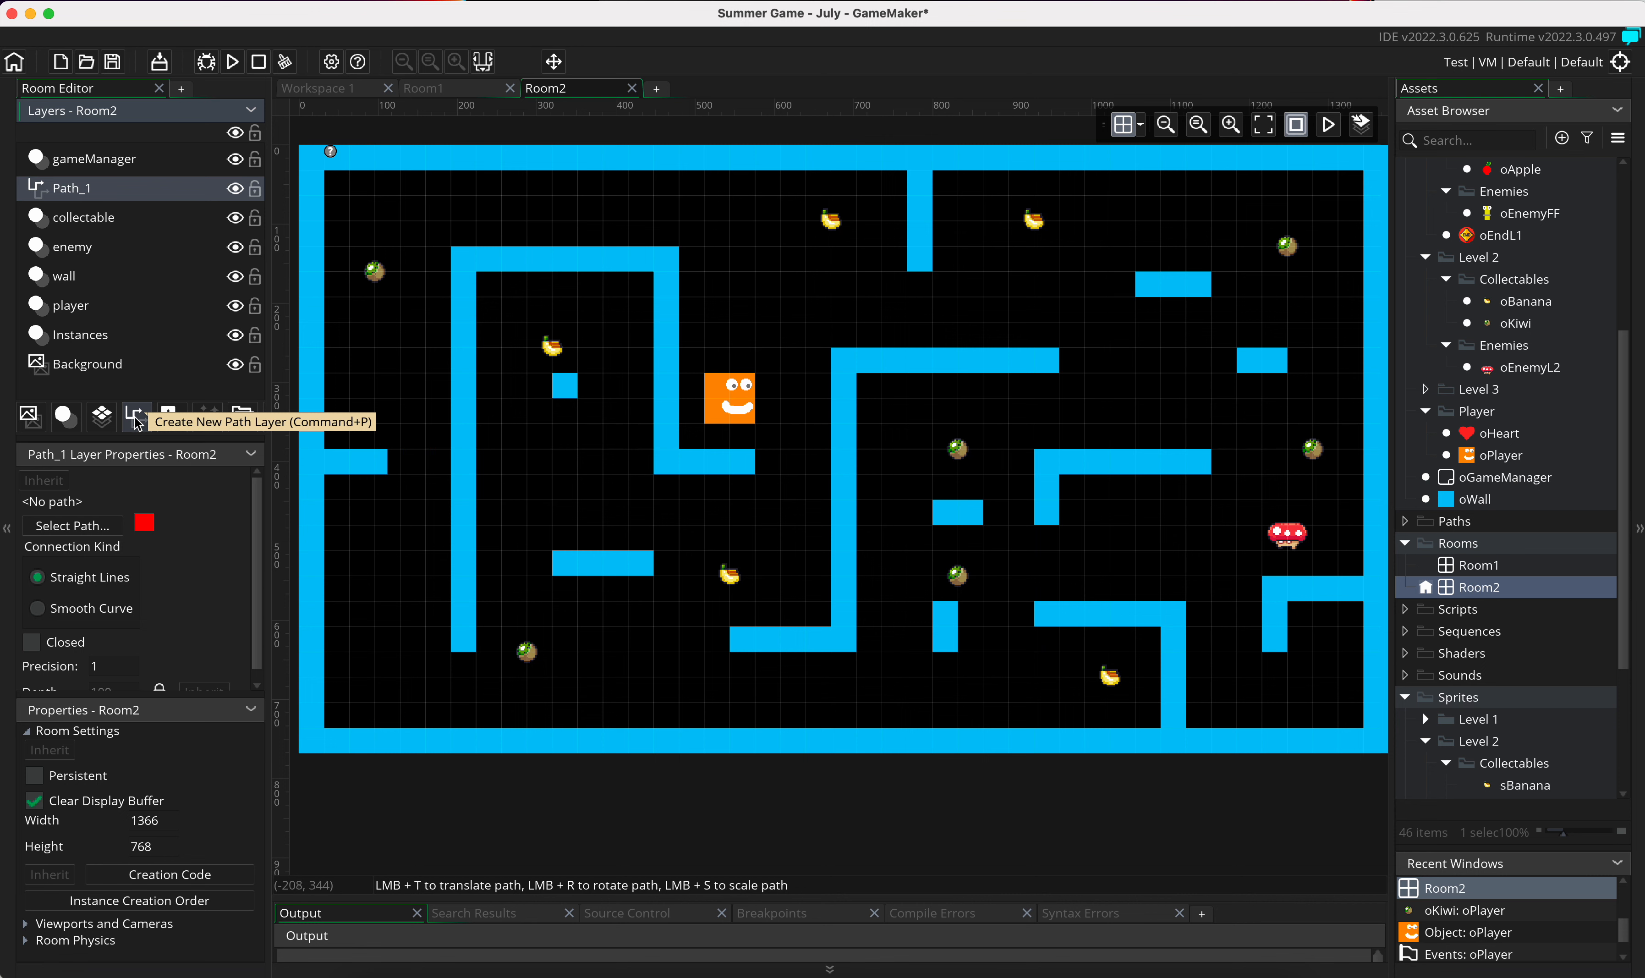
pyautogui.rightClick(78, 196)
pyautogui.click(111, 234)
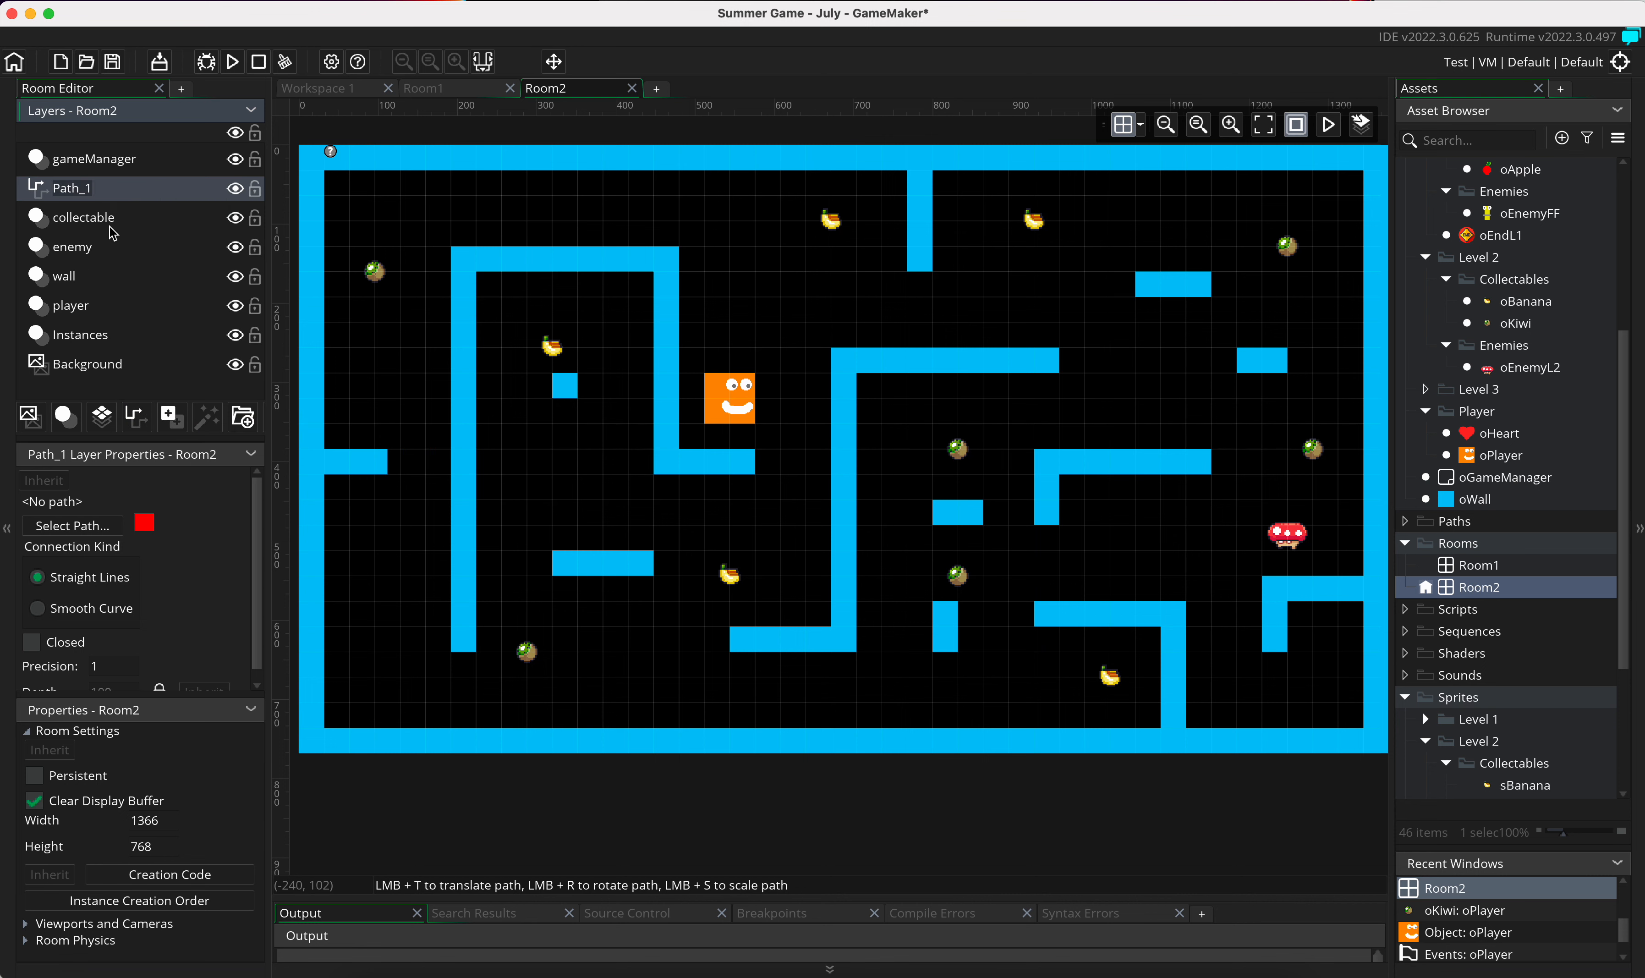
pyautogui.write('EnemyPath')
pyautogui.press('Return')
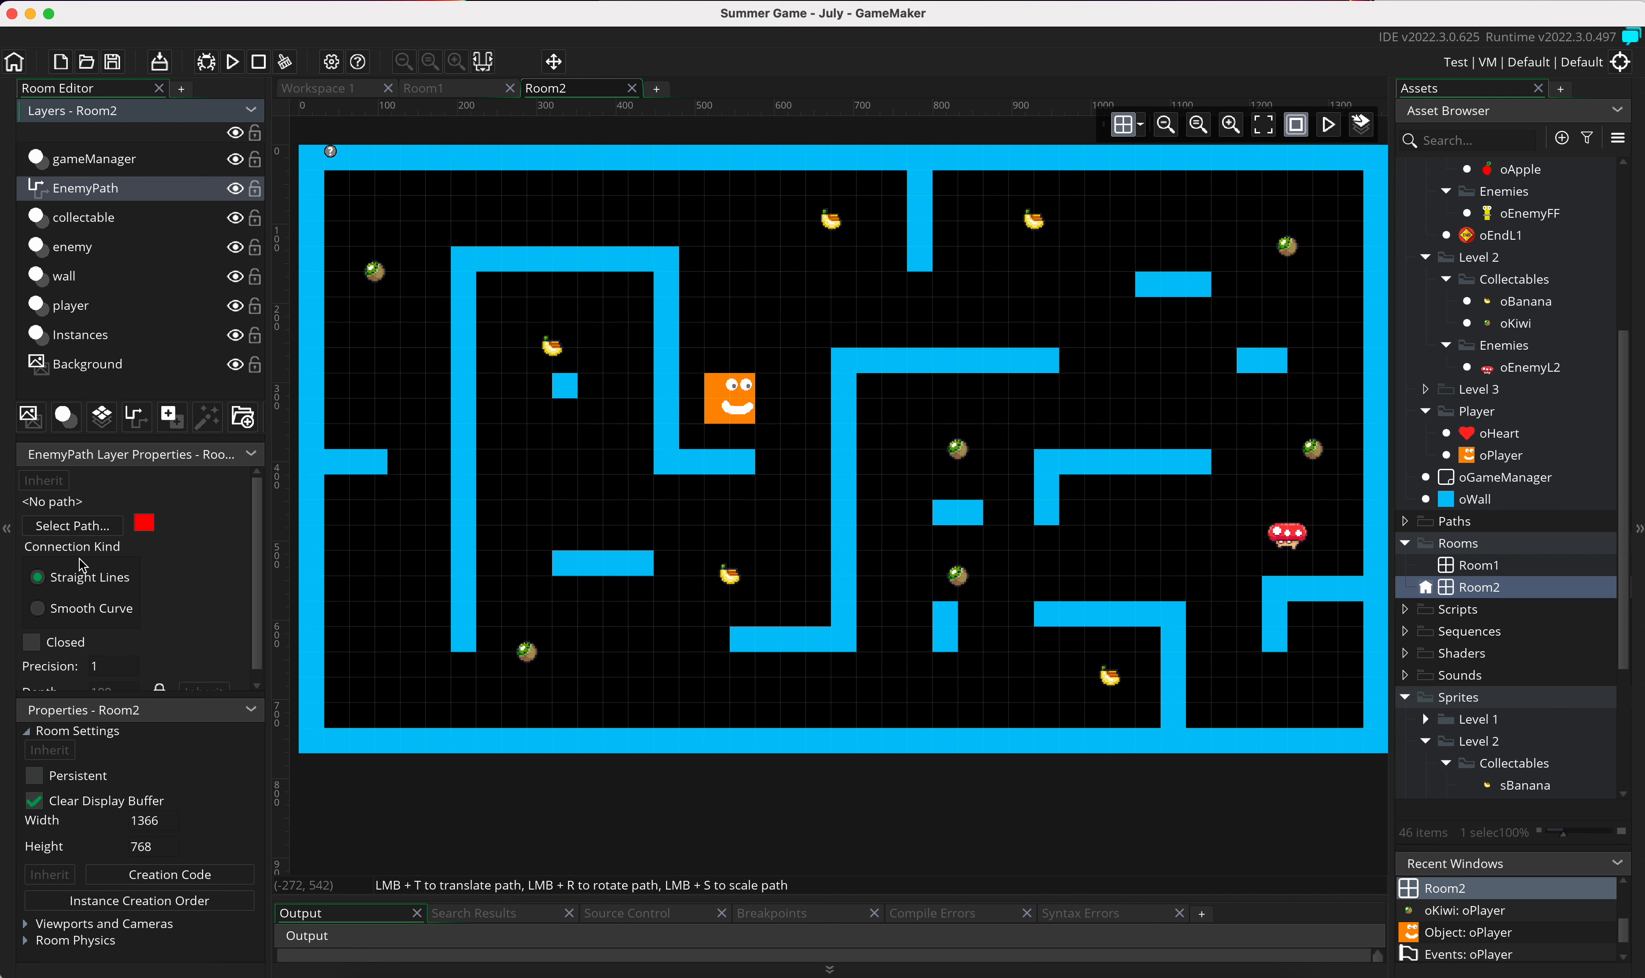
# Step: Create a new path asset and assign it to the EnemyPath layer
pyautogui.click(73, 528)
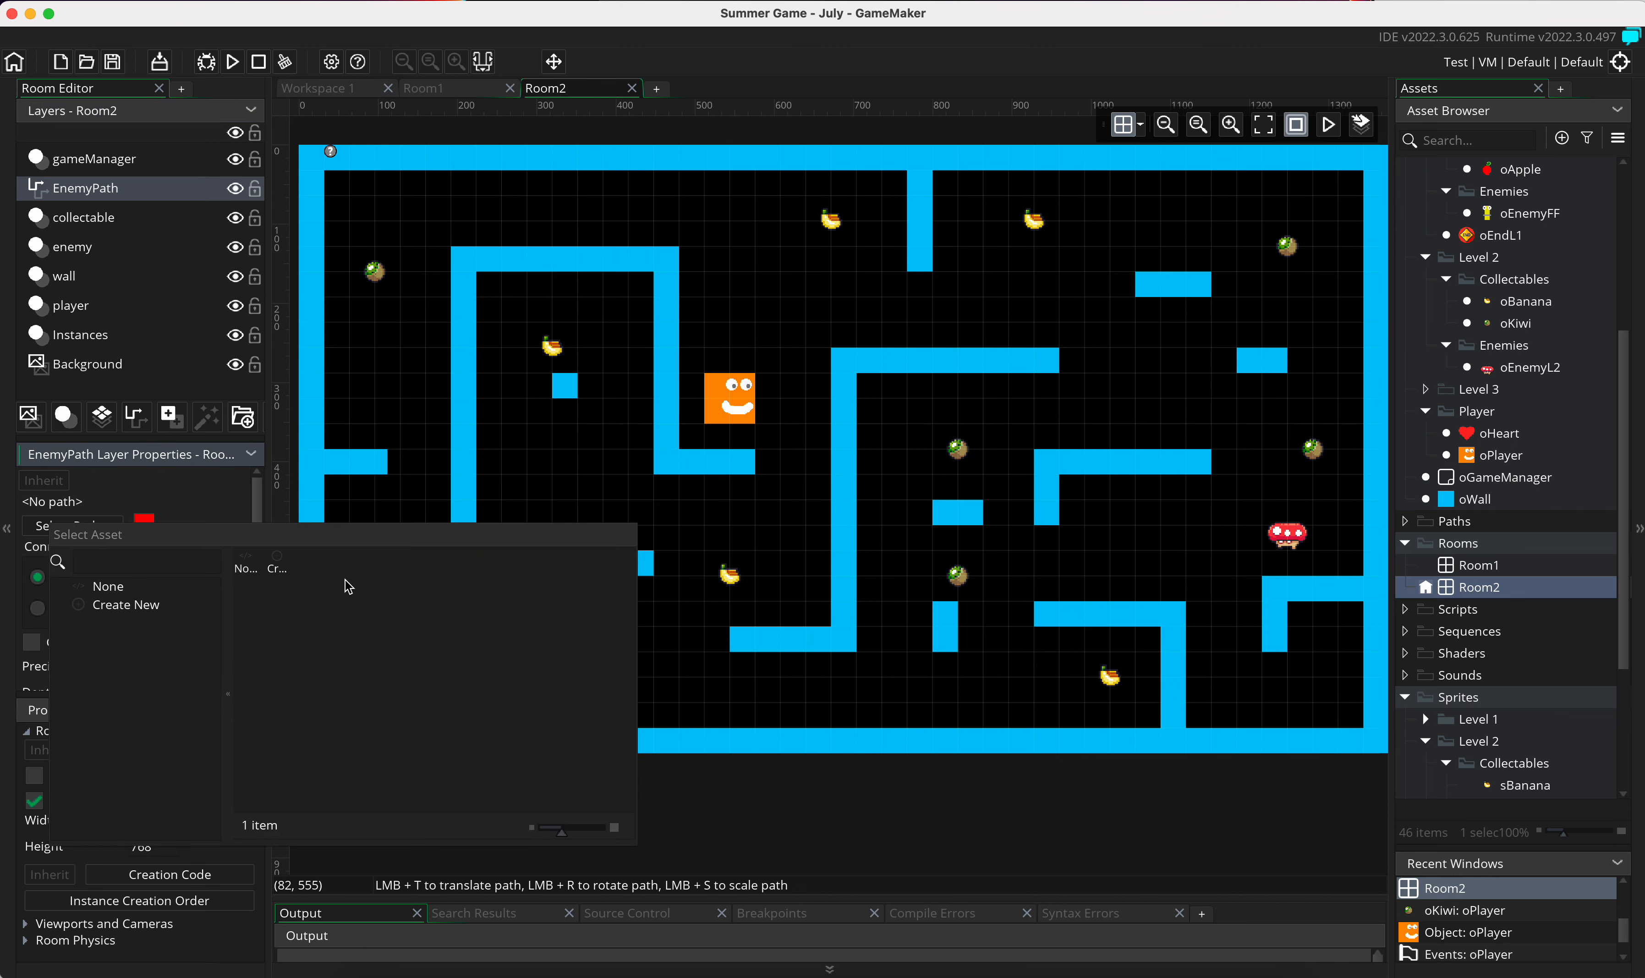
pyautogui.moveTo(551, 830); pyautogui.dragTo(605, 831)
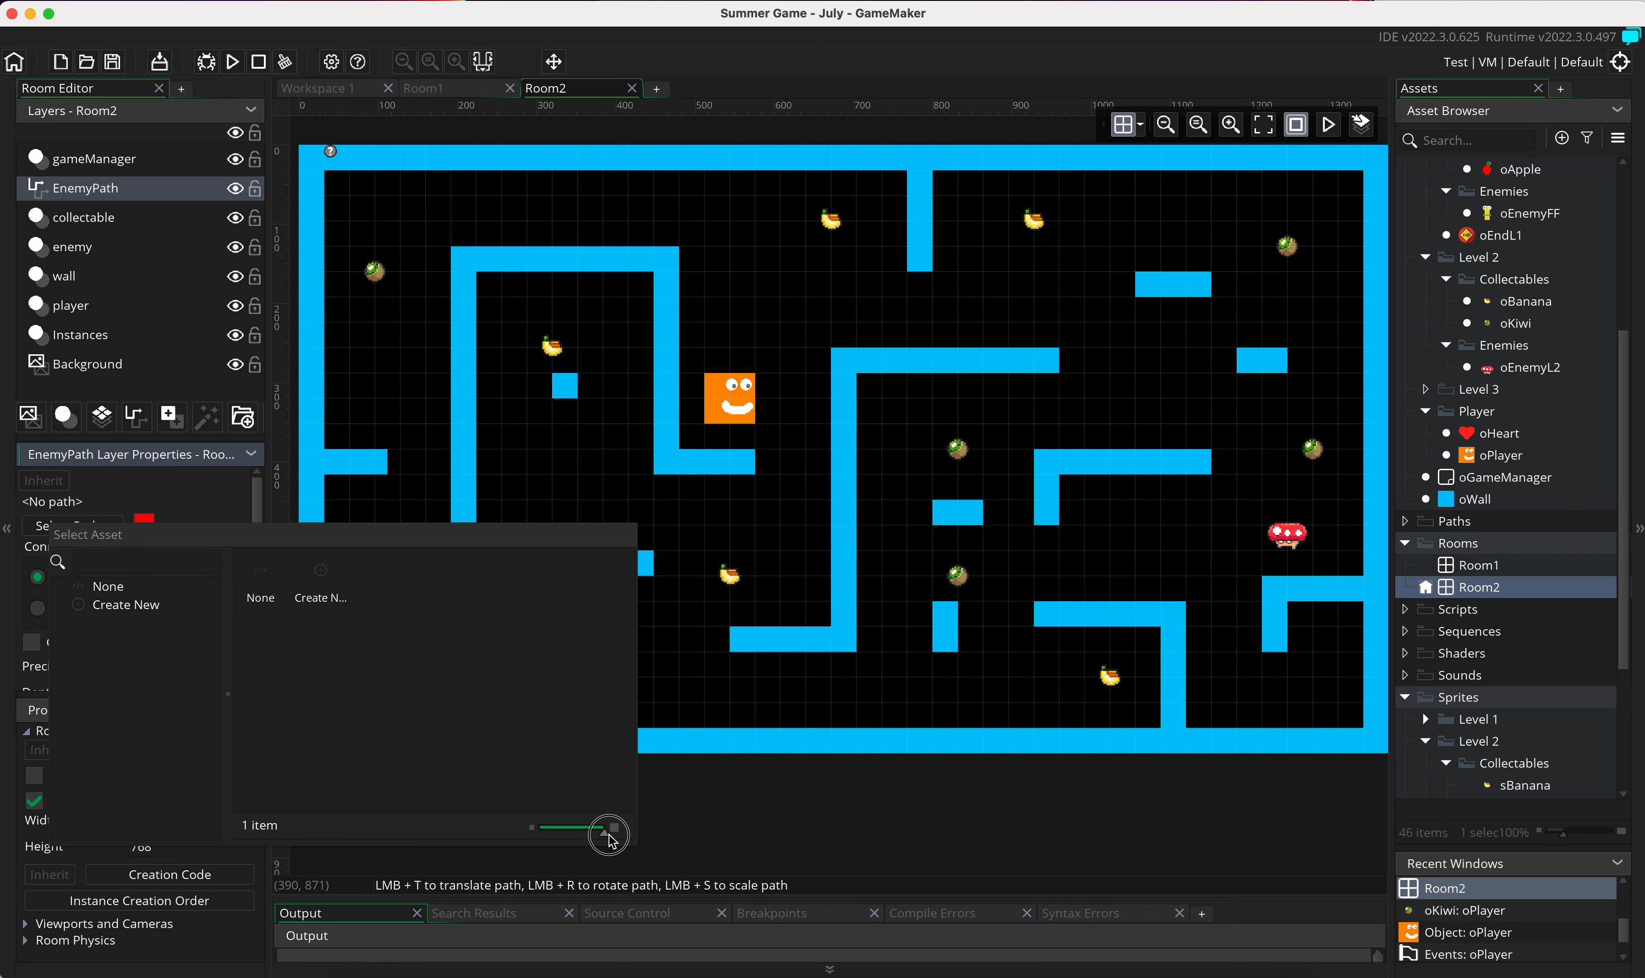
pyautogui.click(322, 575)
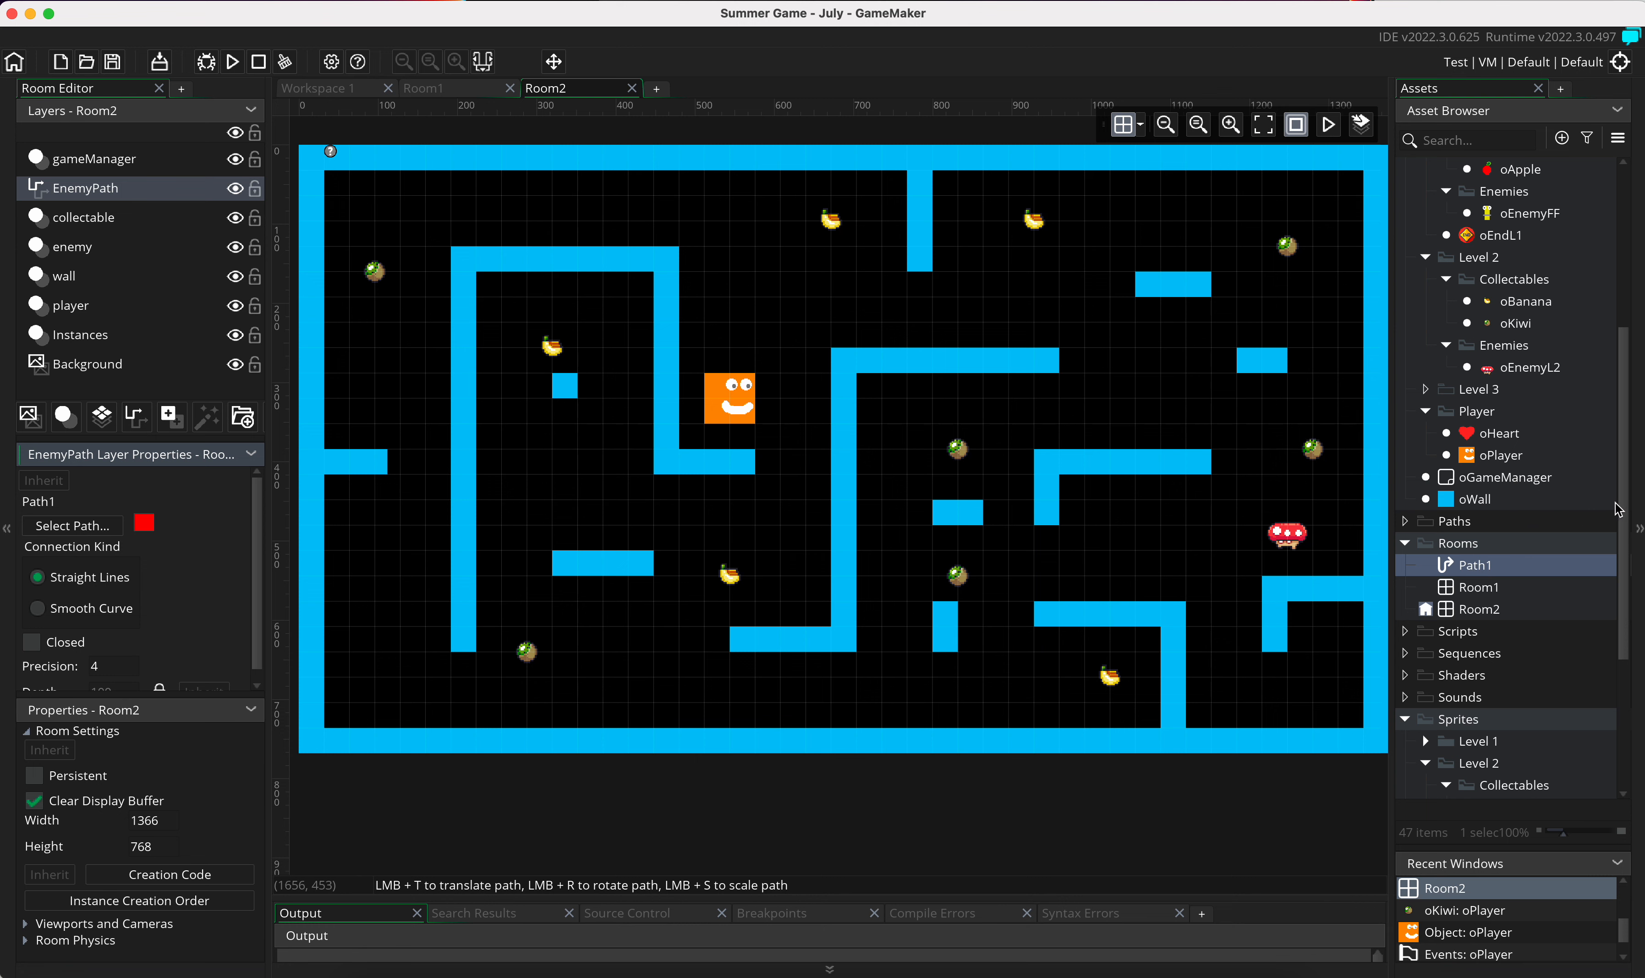
# Step: Collapse the Sprites group in the assets and move Path1 from the Rooms group into the Paths group
pyautogui.scroll(-5, 1496, 601)
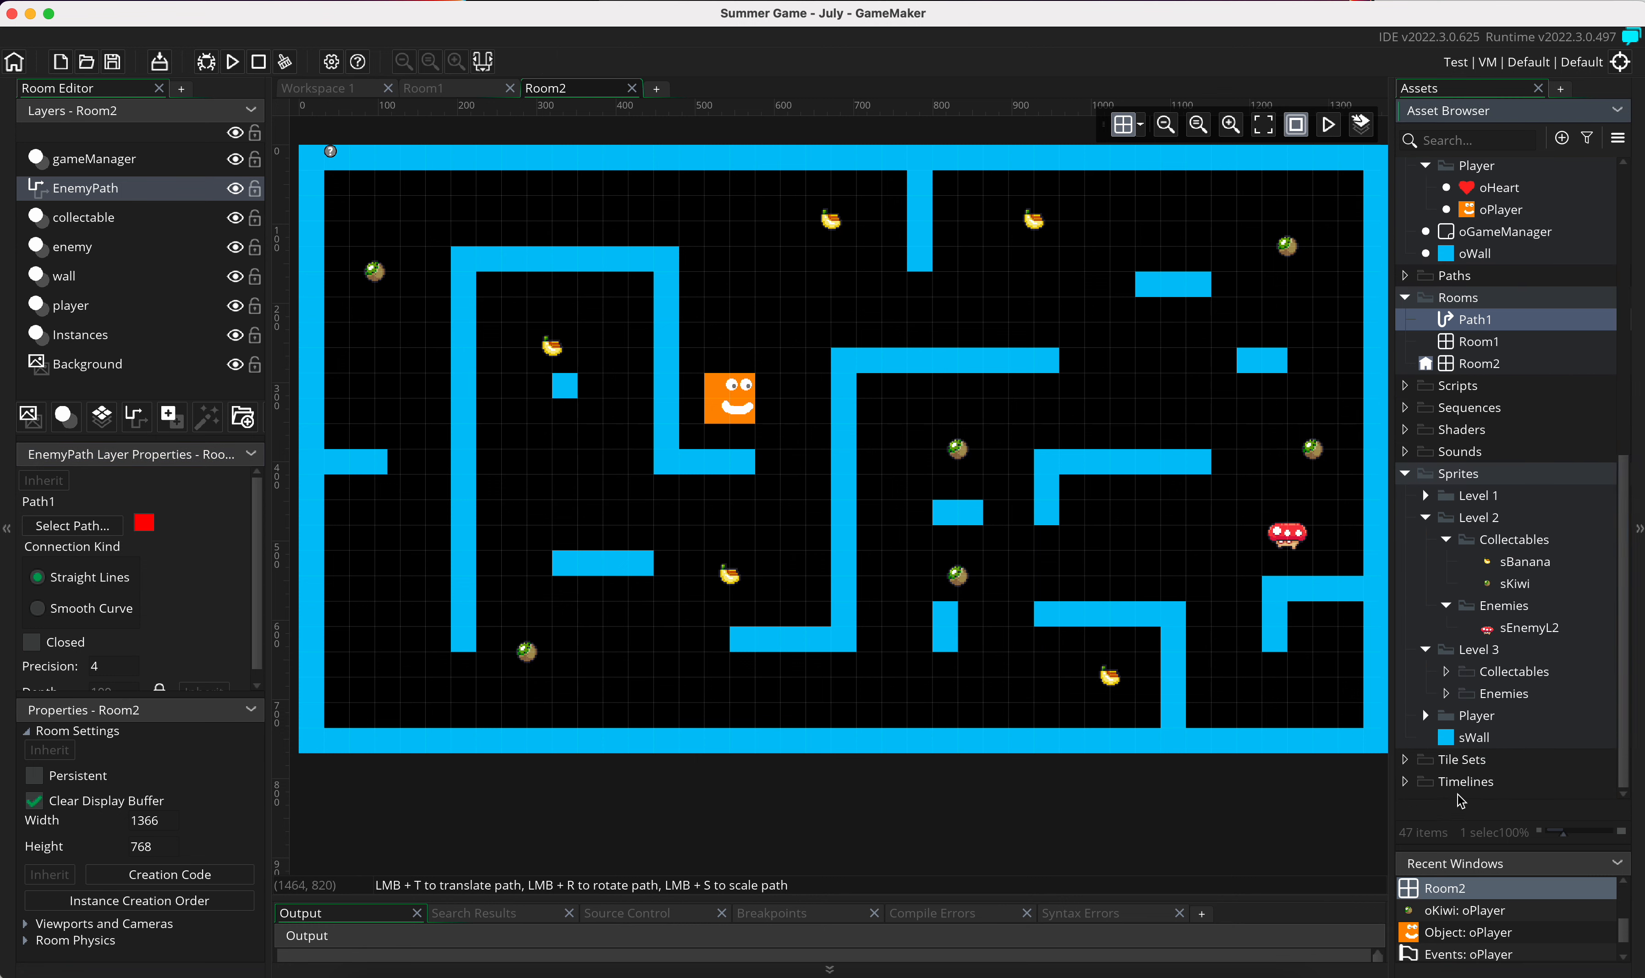
pyautogui.click(1417, 480)
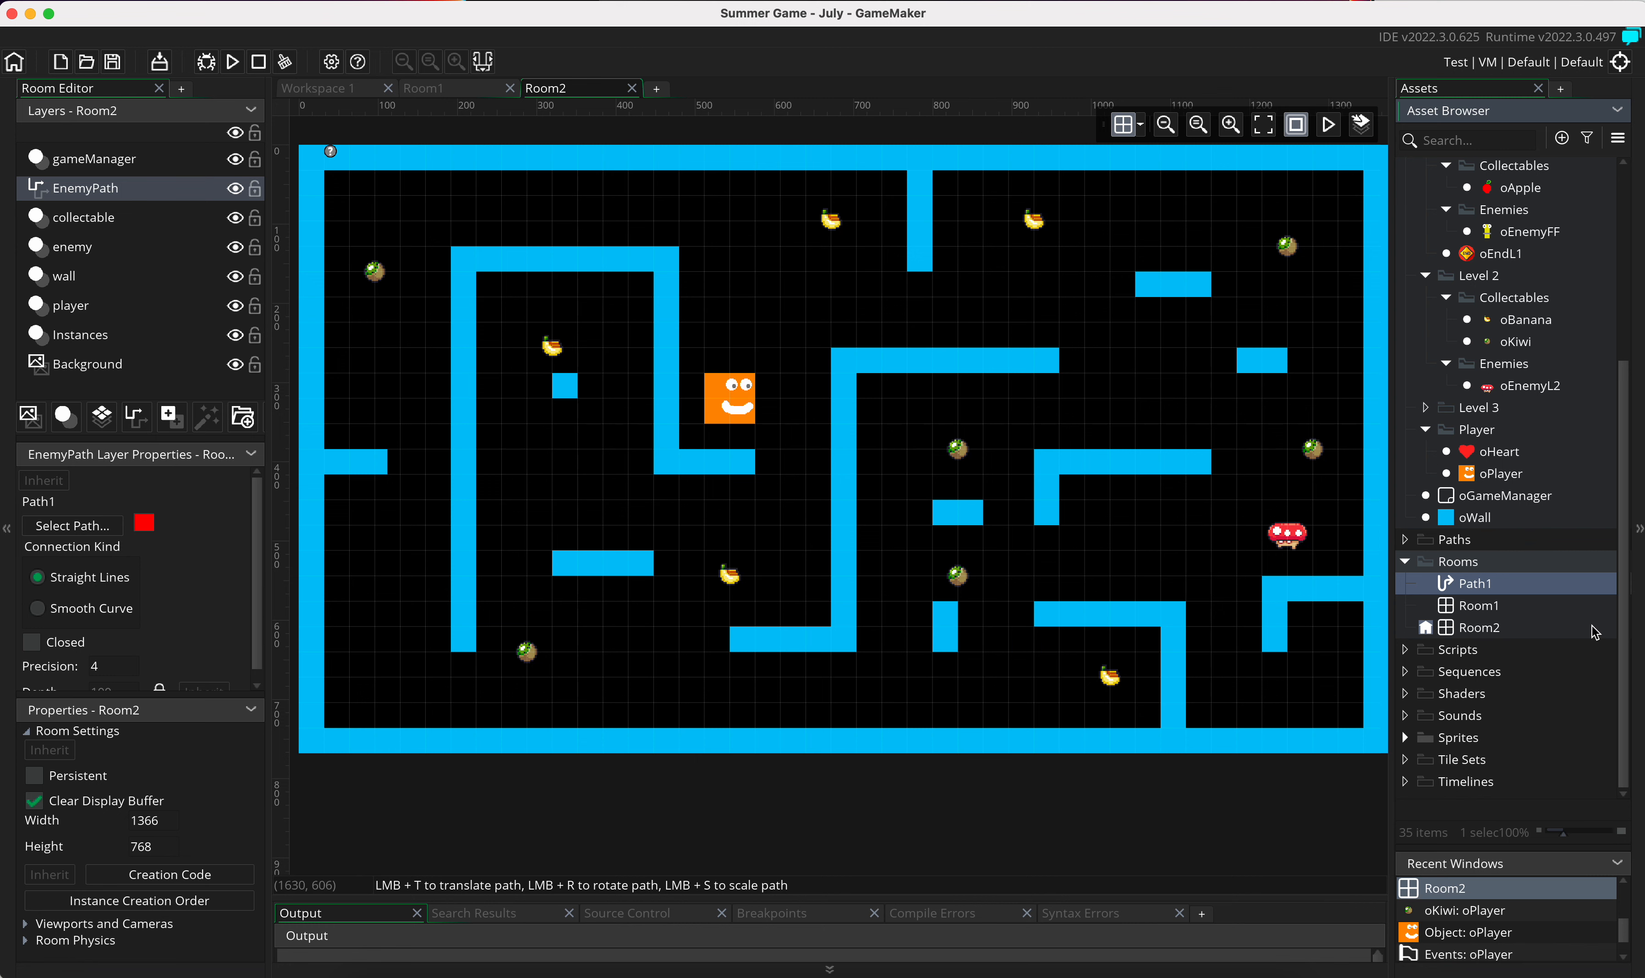
pyautogui.scroll(5, 1601, 478)
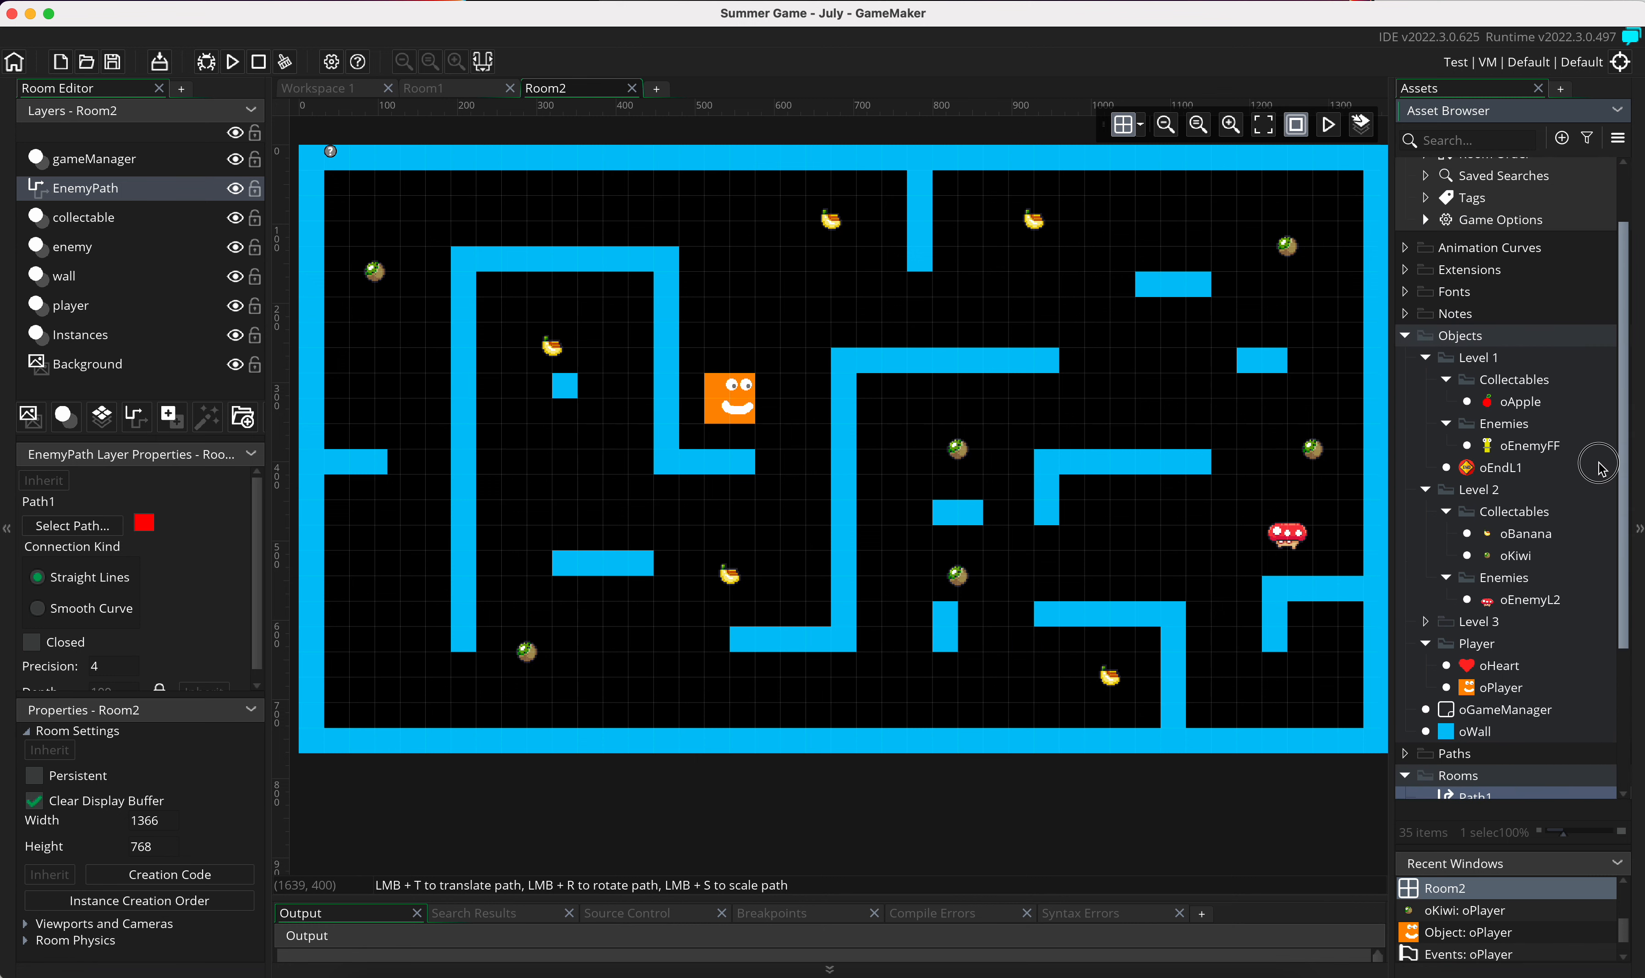
pyautogui.scroll(-5, 1601, 467)
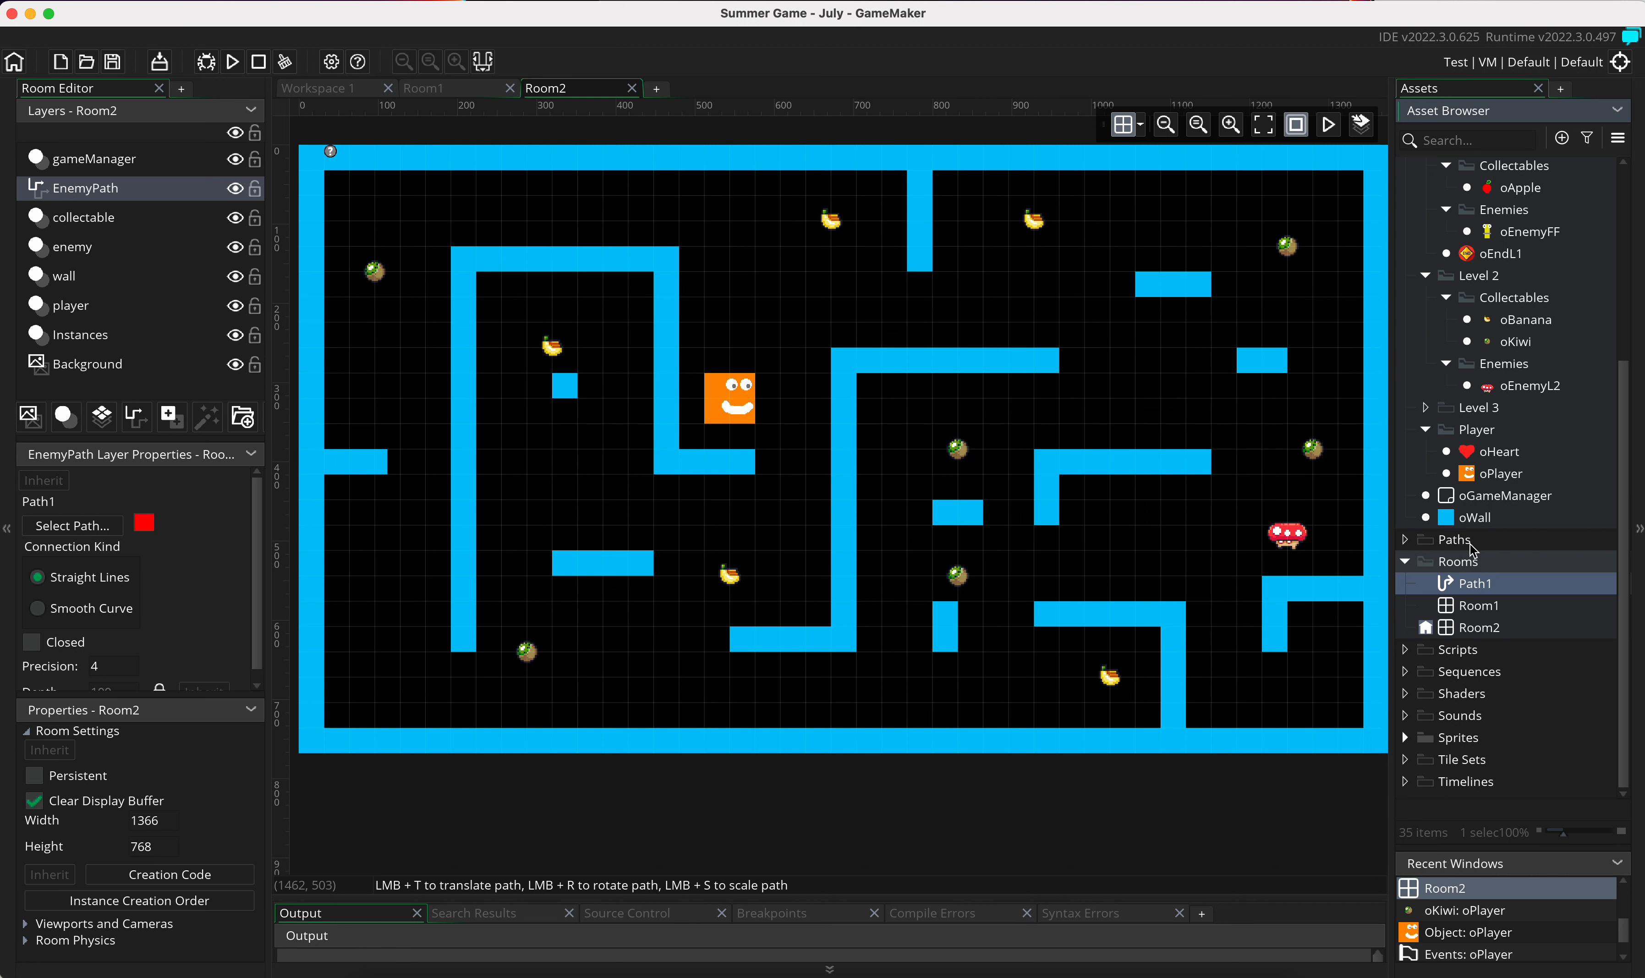
pyautogui.click(1459, 591)
pyautogui.moveTo(1459, 591); pyautogui.dragTo(1462, 546)
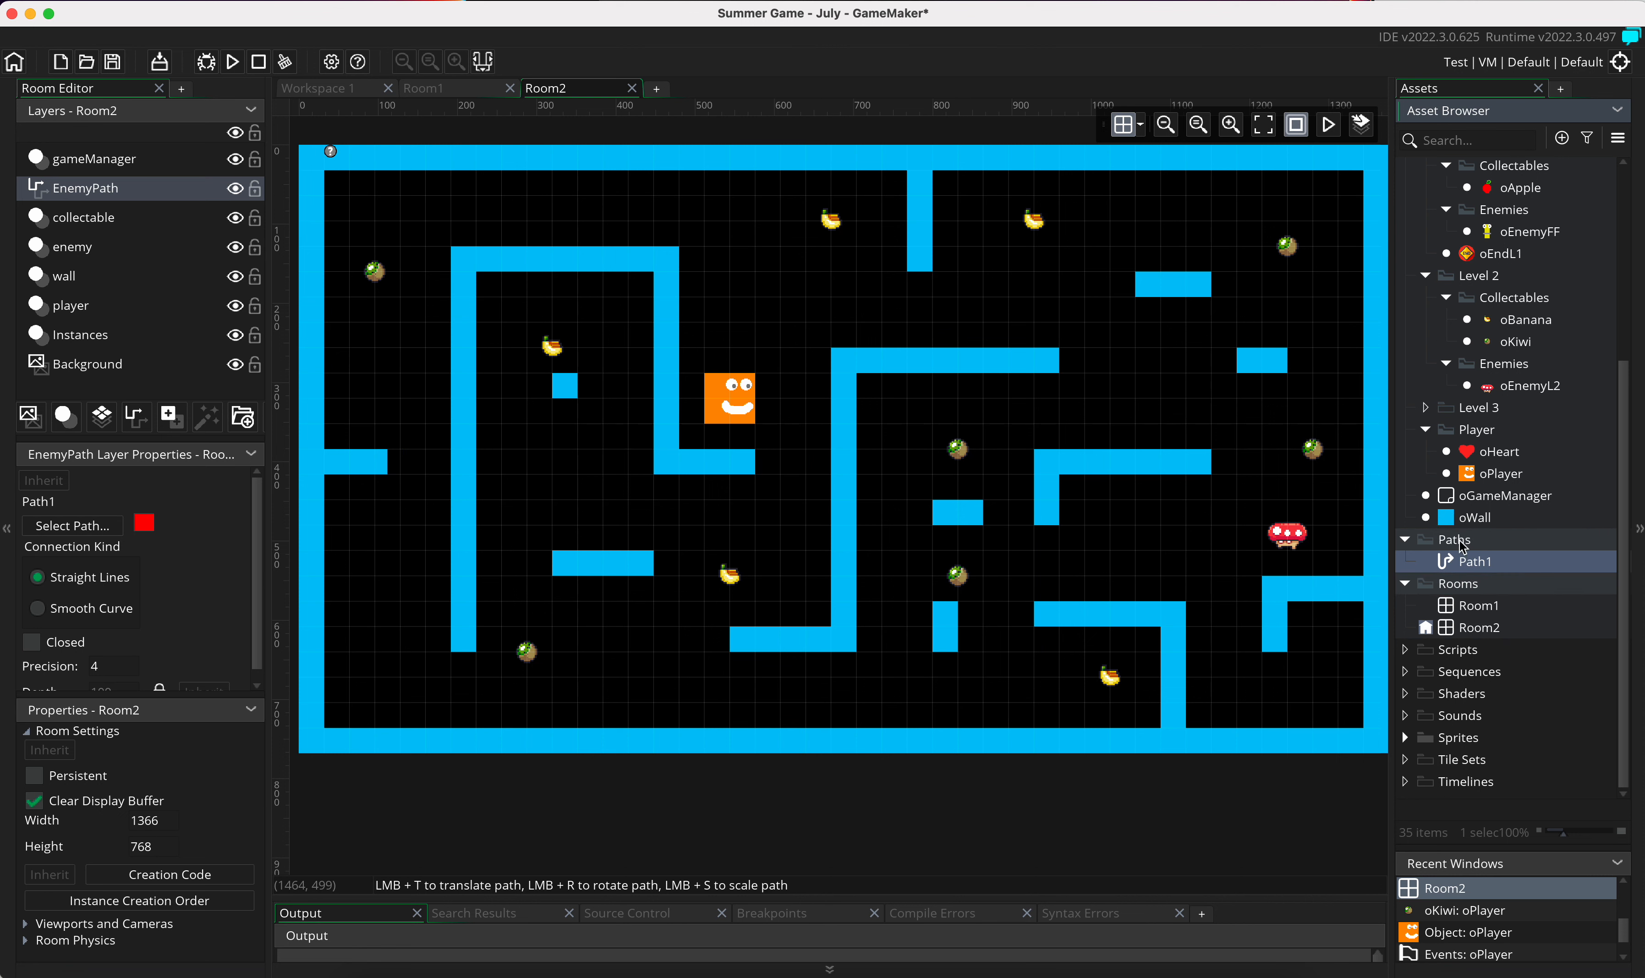
# Step: Rename the path asset Path1 as EnemyPathL2
pyautogui.rightClick(1475, 564)
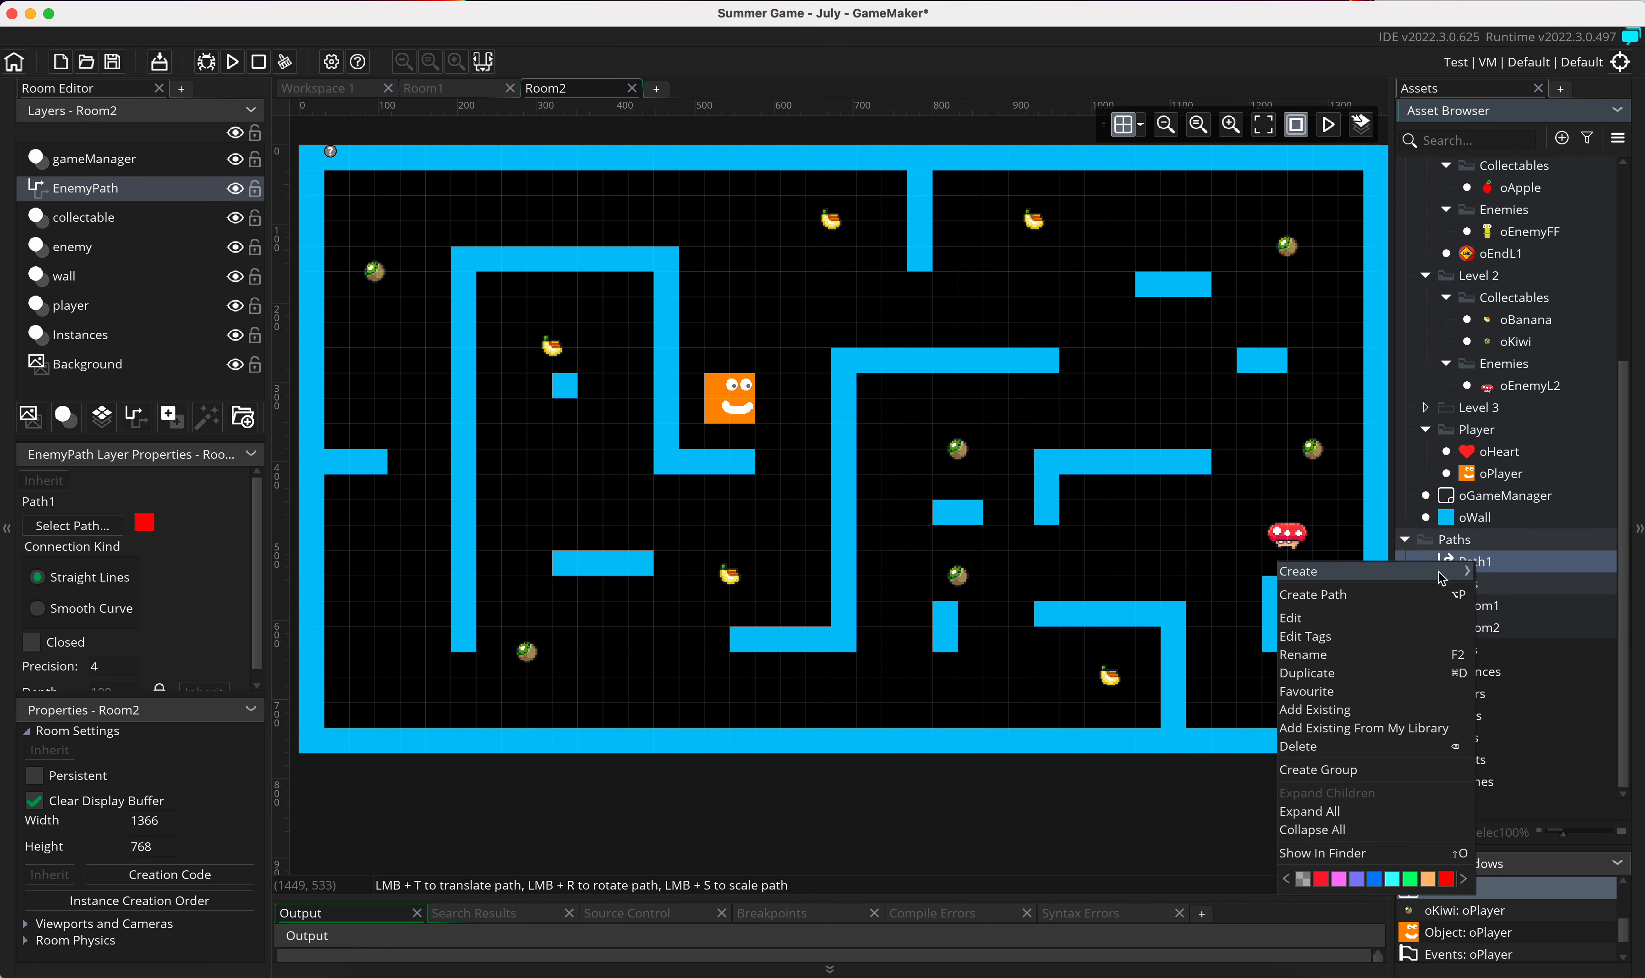
pyautogui.click(1397, 656)
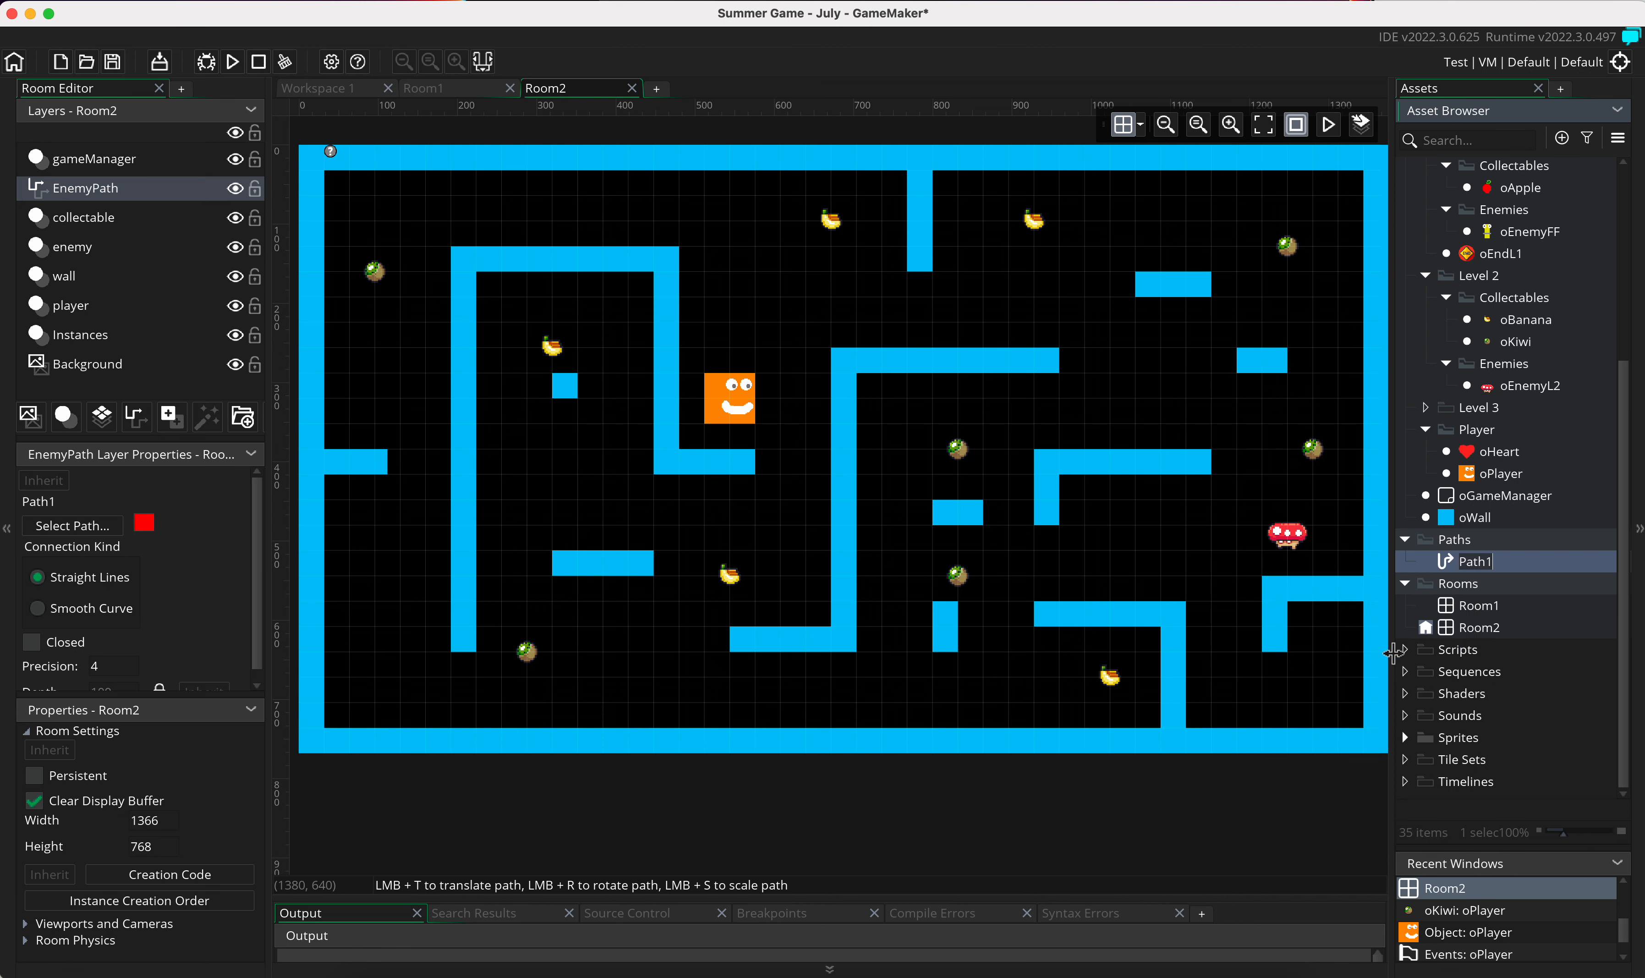
pyautogui.write('EnemyPat')
pyautogui.press('Return')
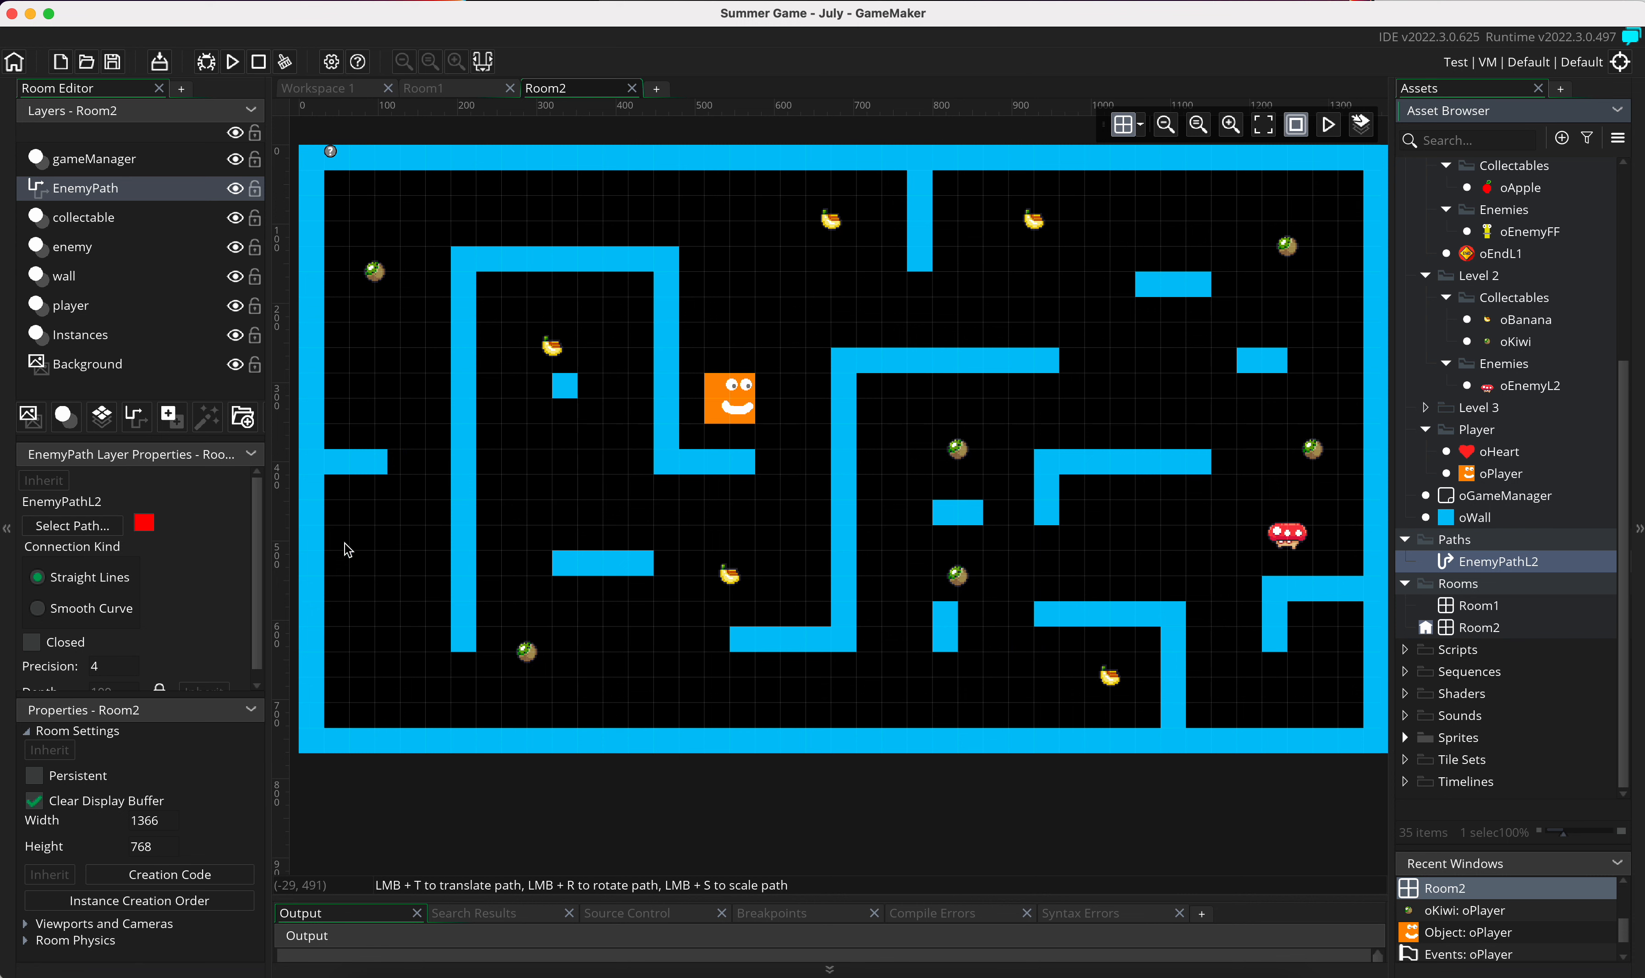
pyautogui.click(1264, 534)
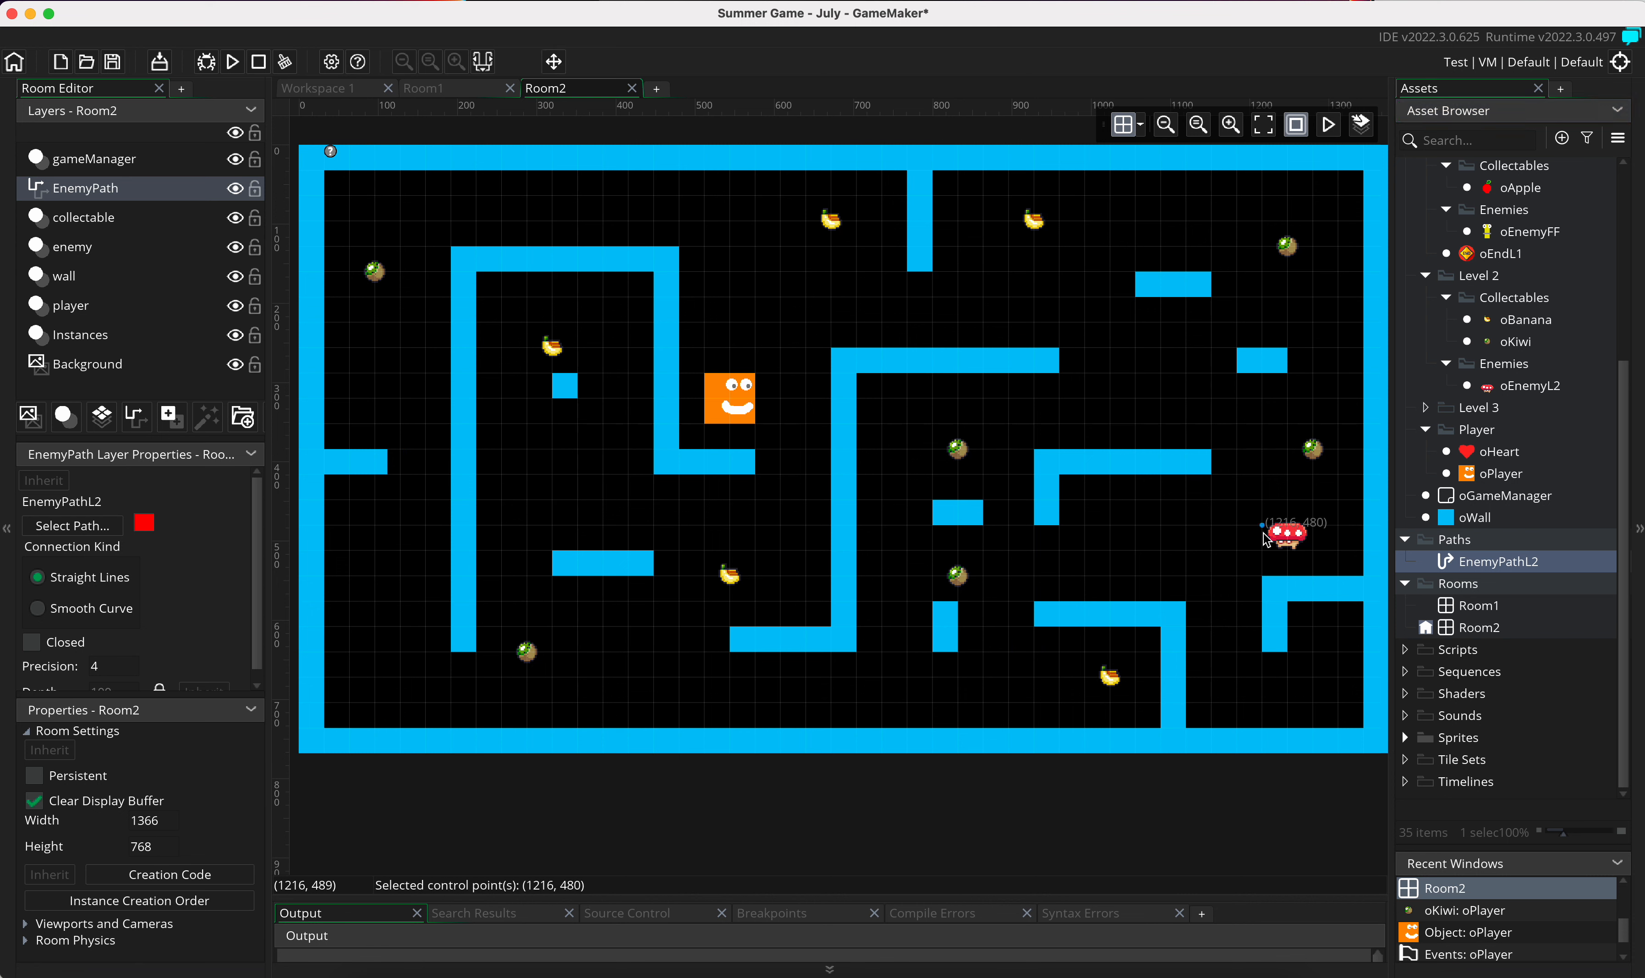
pyautogui.click(1264, 533)
pyautogui.rightClick(1266, 532)
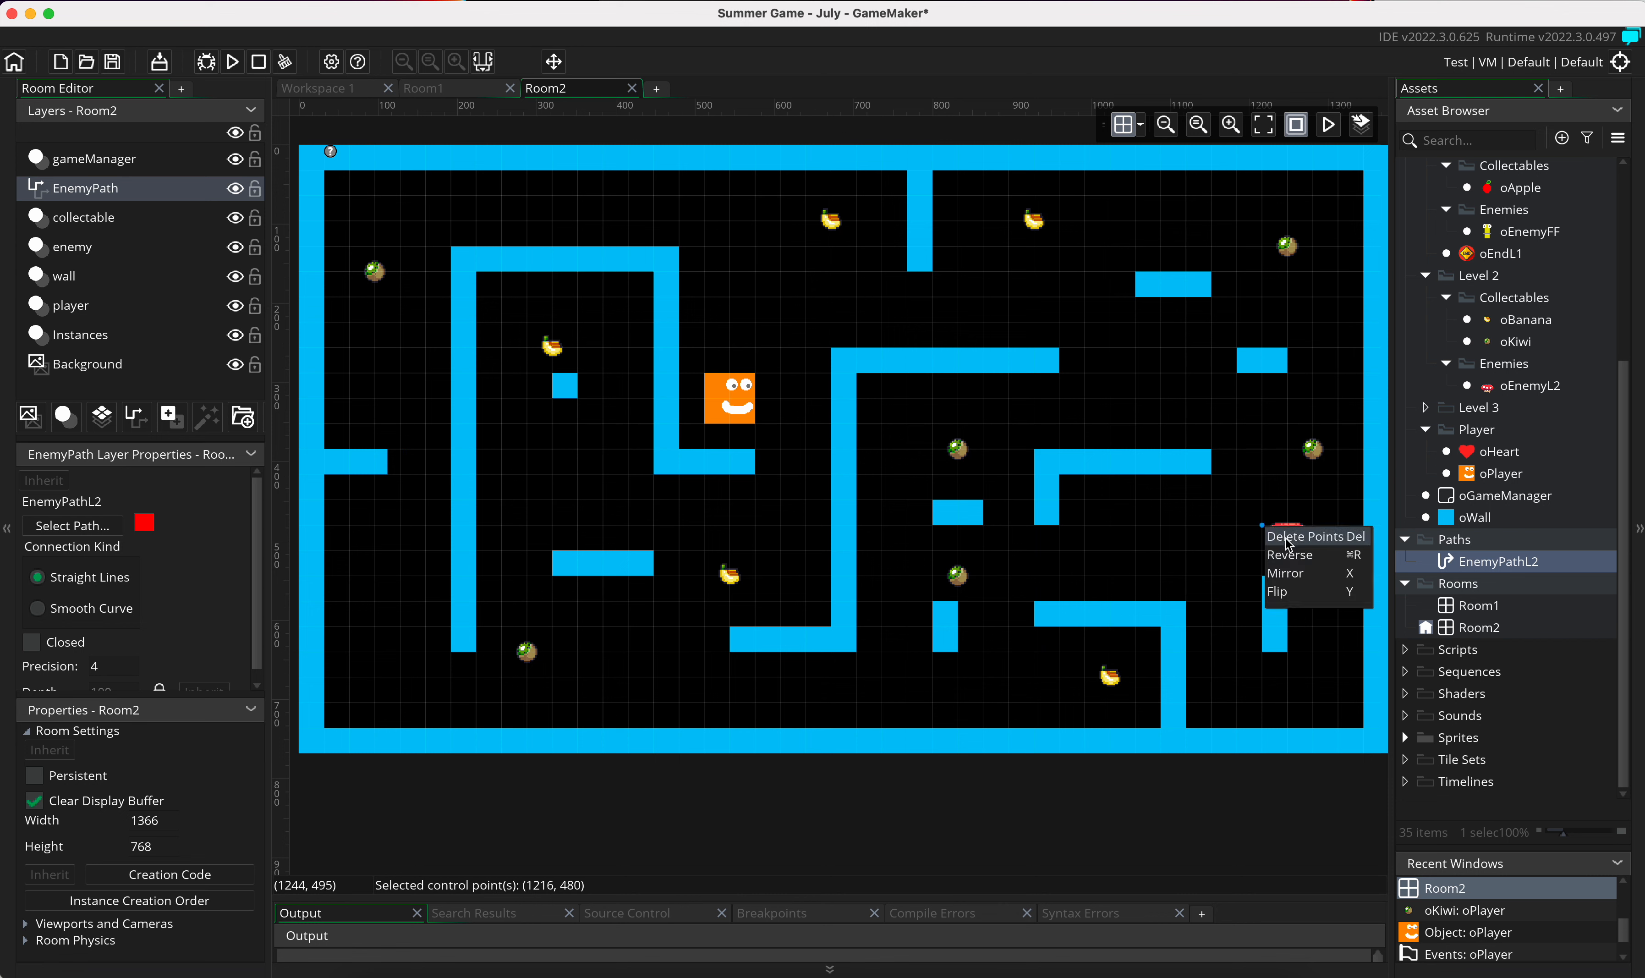
pyautogui.click(1281, 534)
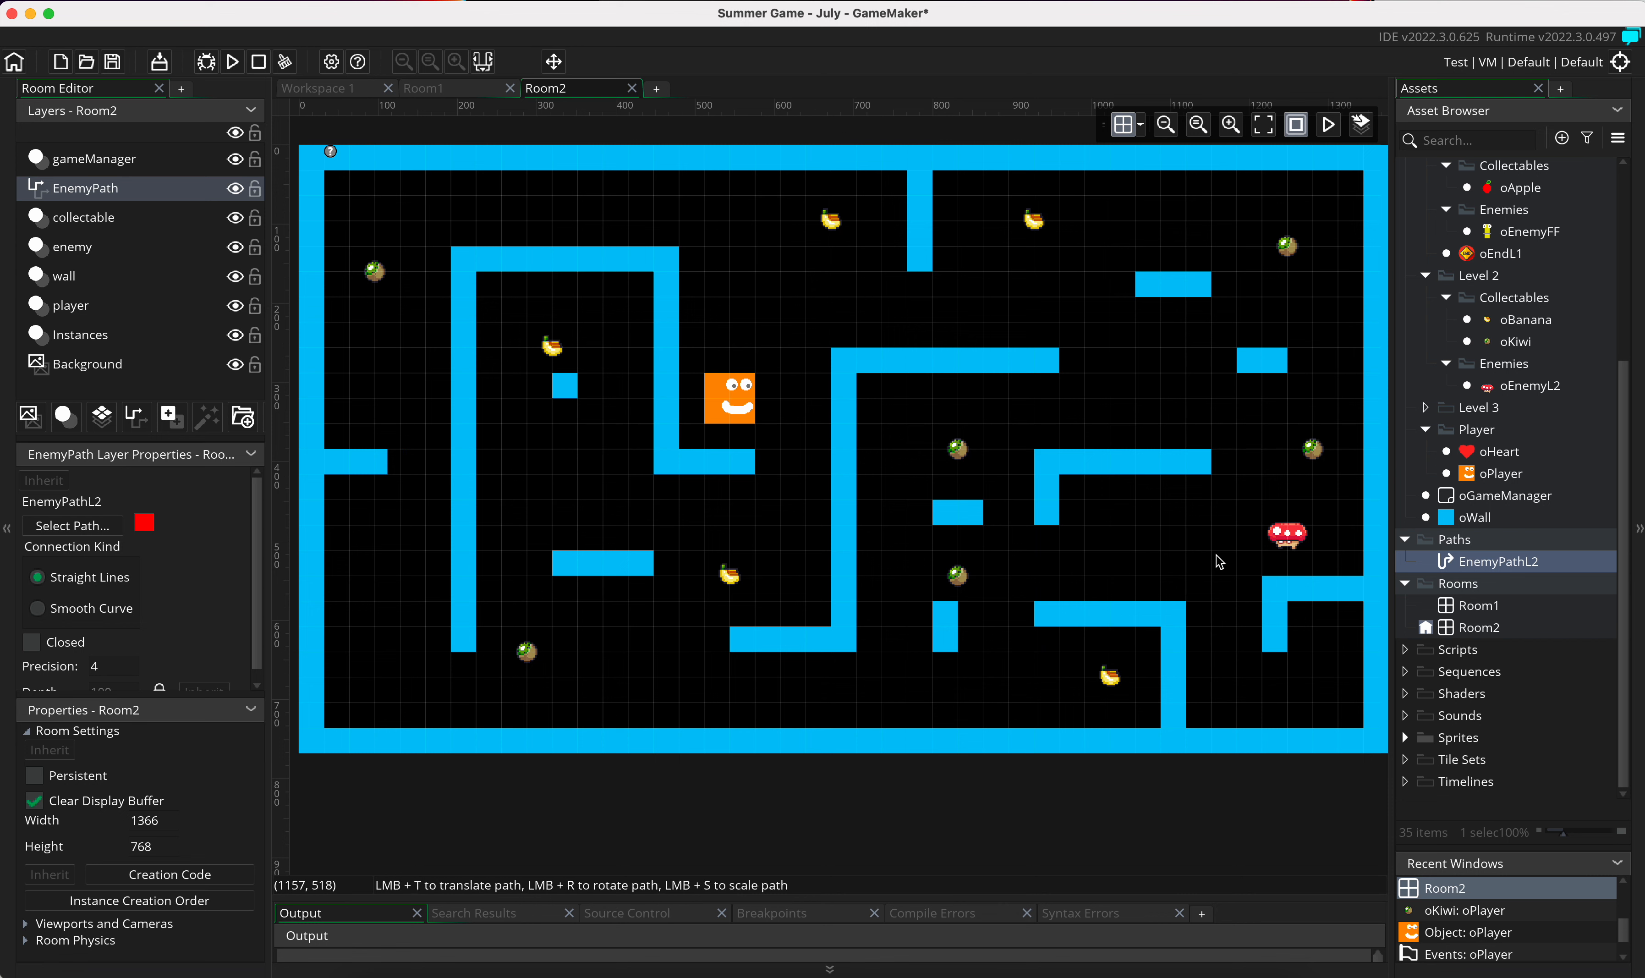
# Step: Place path points from beside the mushroom enemy west through the lower maze and up to the gap above the player's right side
pyautogui.click(1262, 551)
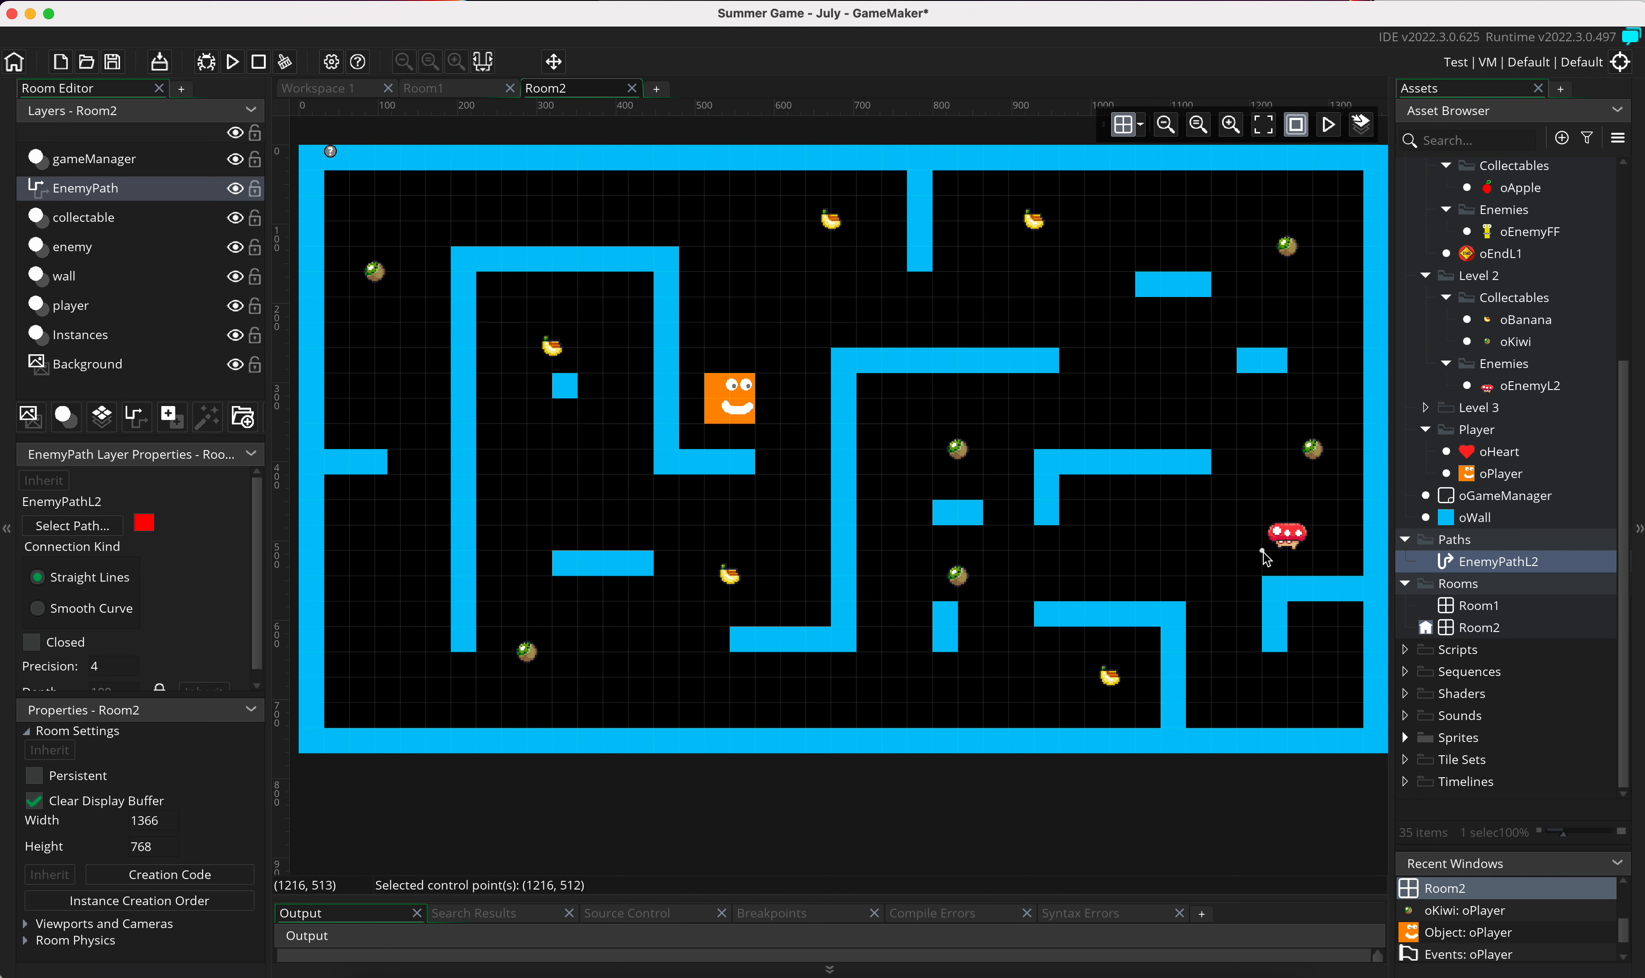
pyautogui.click(906, 552)
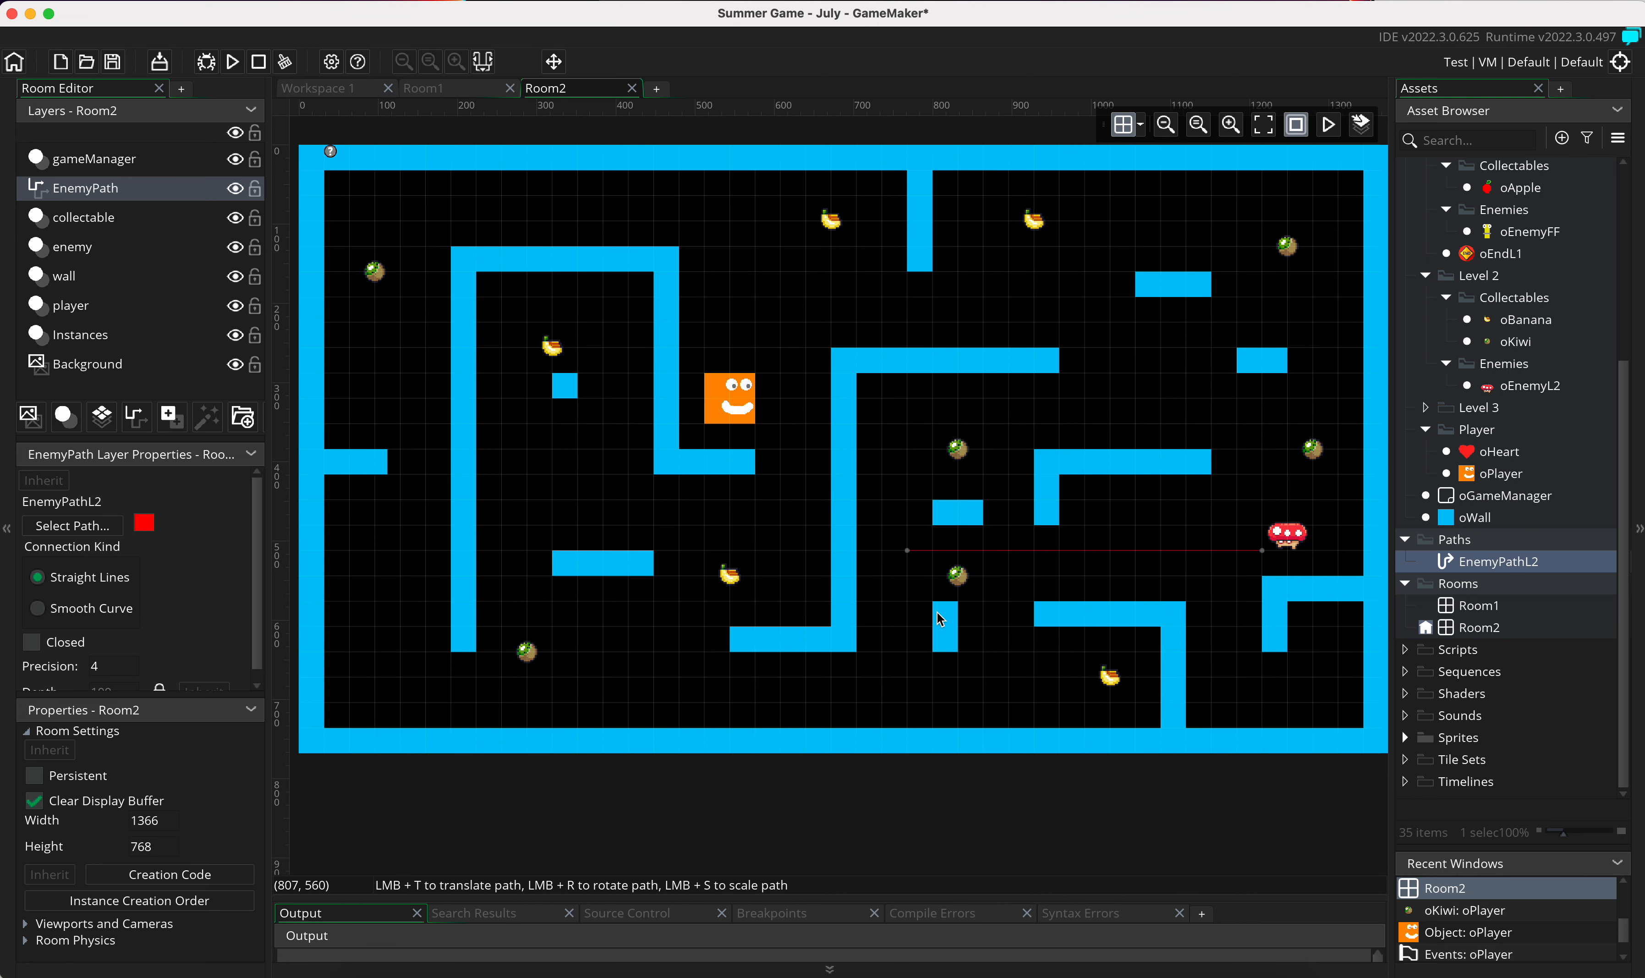
pyautogui.click(908, 683)
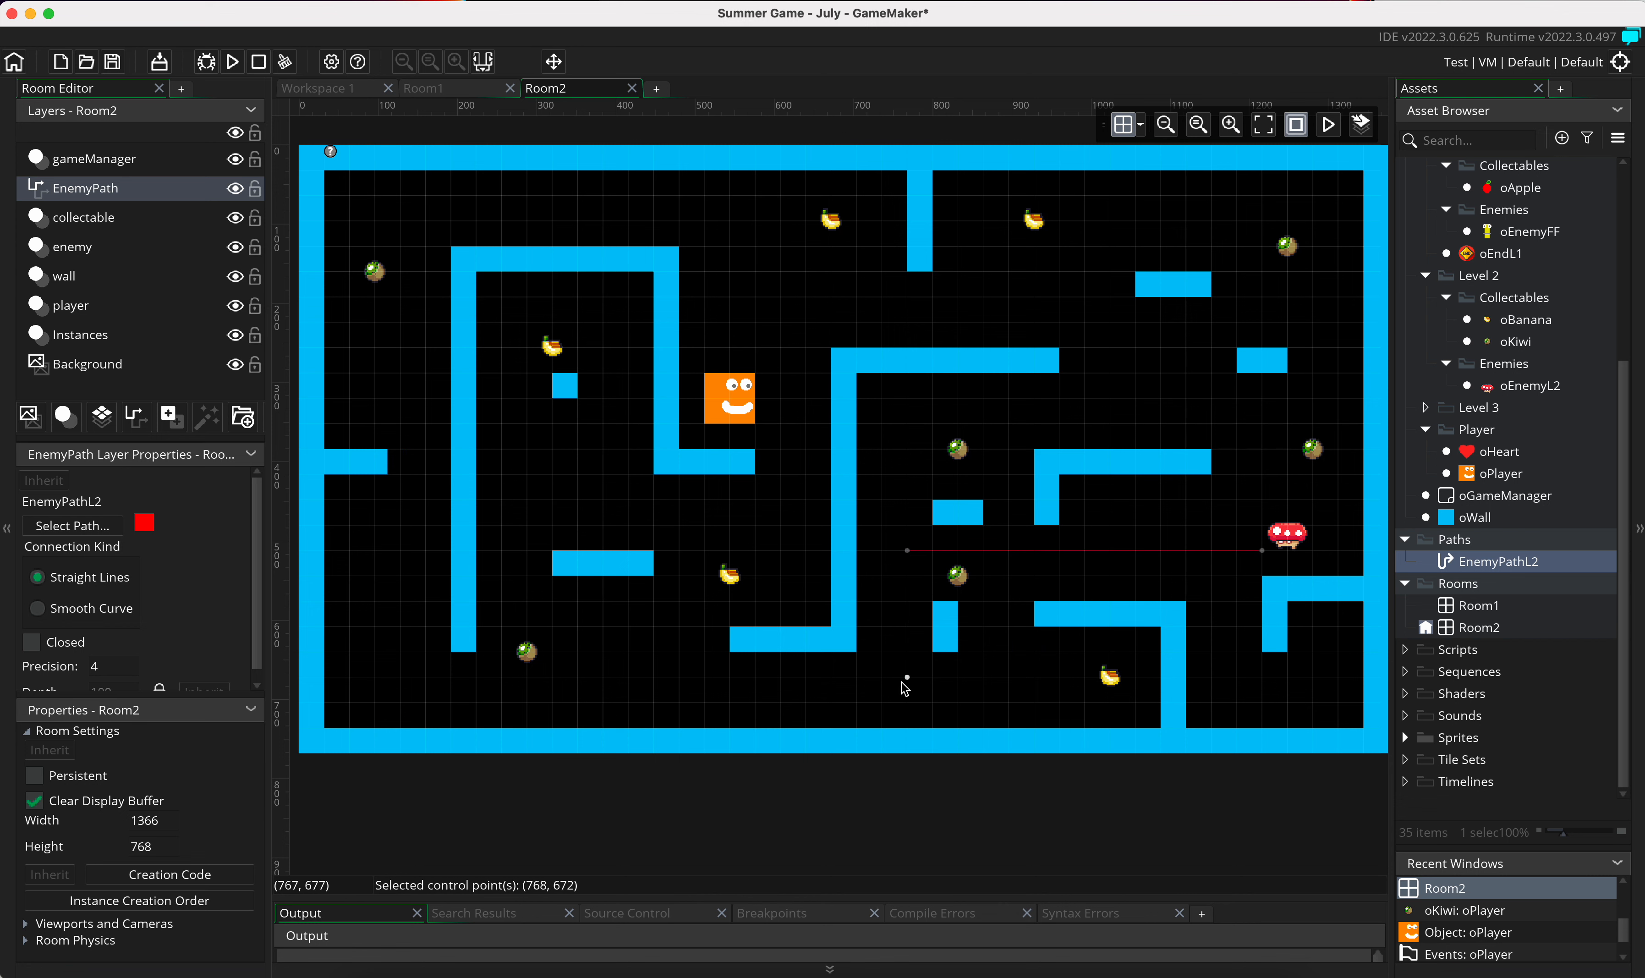
pyautogui.click(681, 681)
pyautogui.click(706, 551)
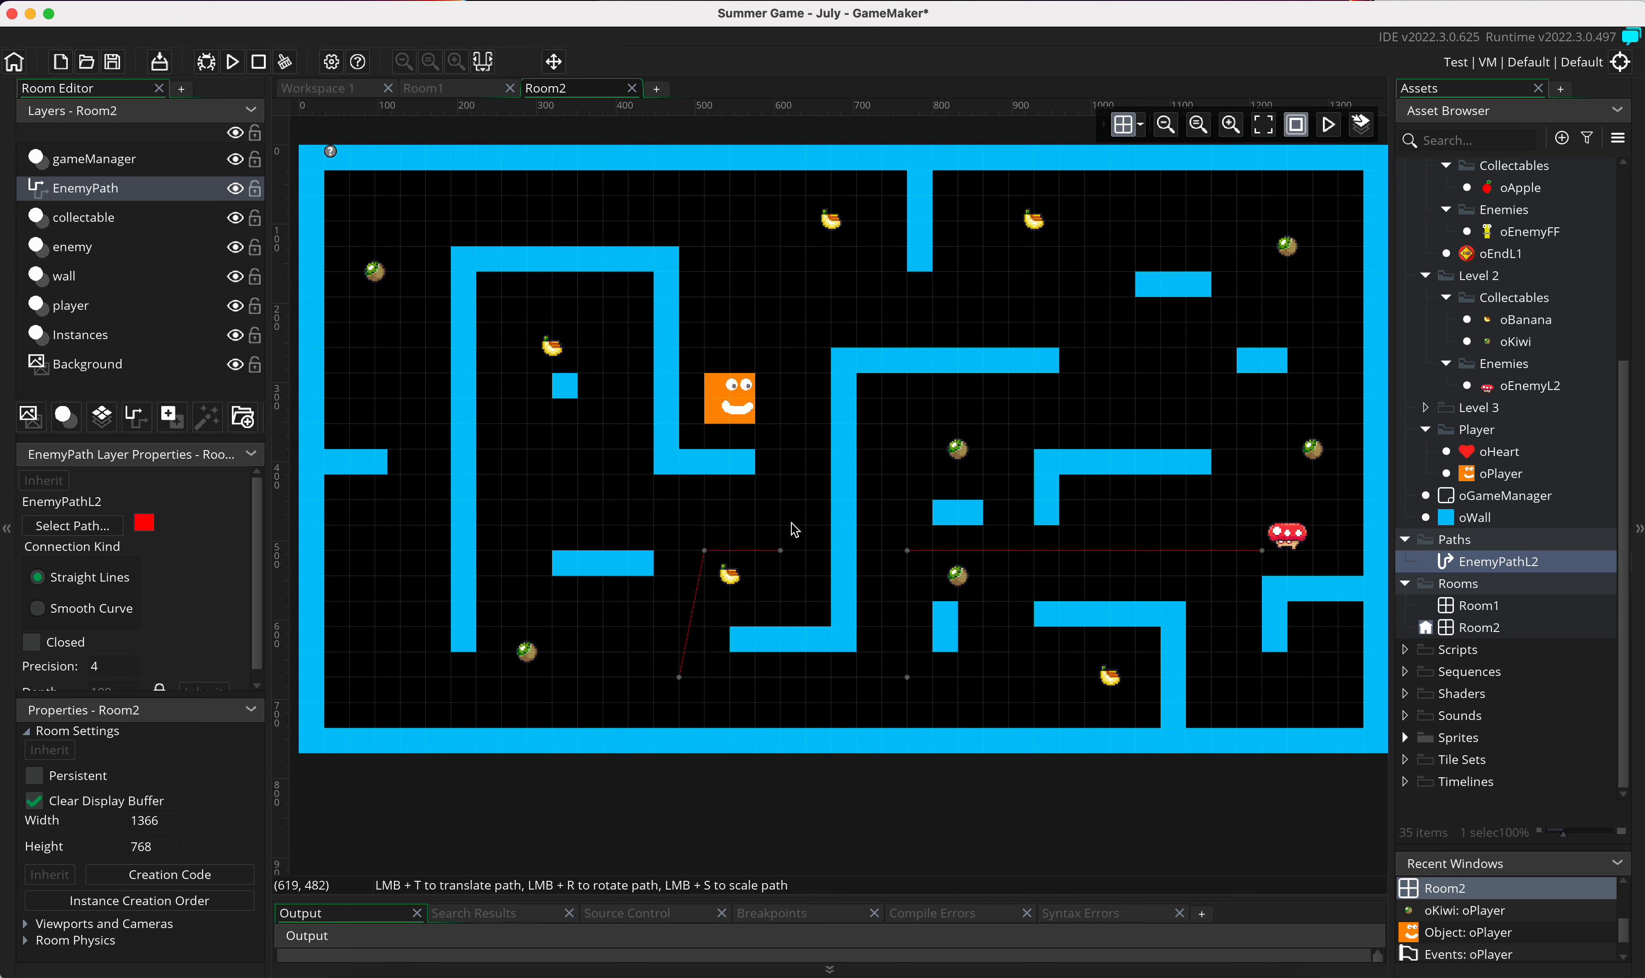
pyautogui.click(800, 312)
# Step: Extend the enemy path over the central wall through (960, 96), across the upper-right area, and down through (1312, 320) to (1216, 384)
pyautogui.click(1031, 302)
pyautogui.click(1061, 223)
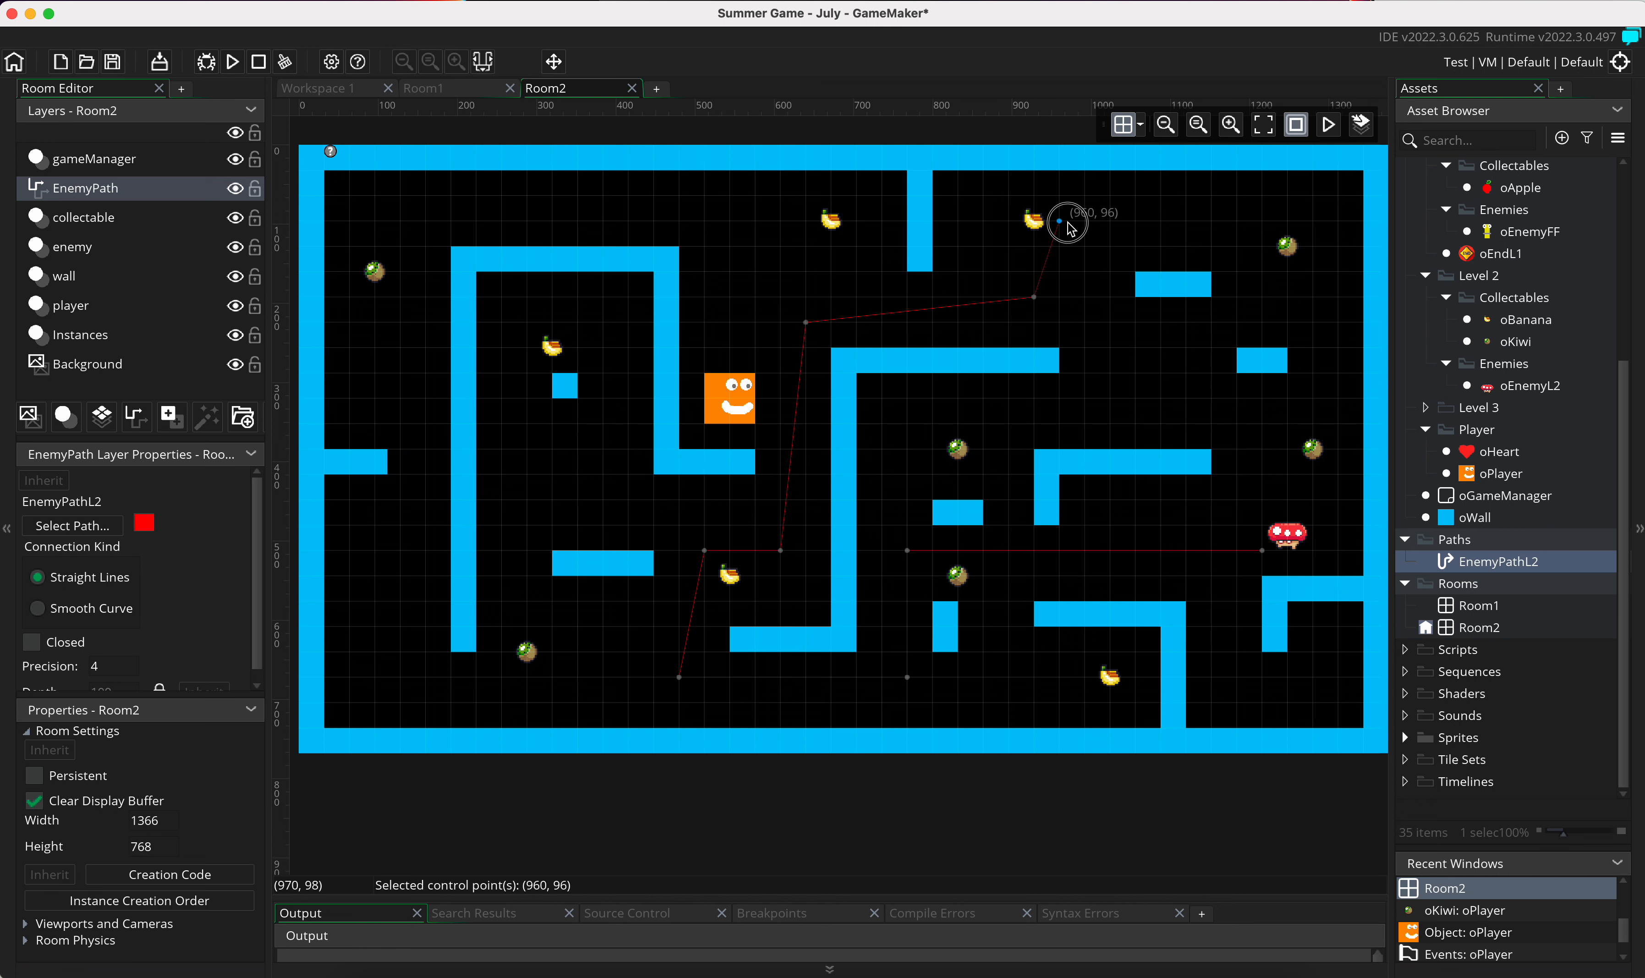
pyautogui.click(1266, 218)
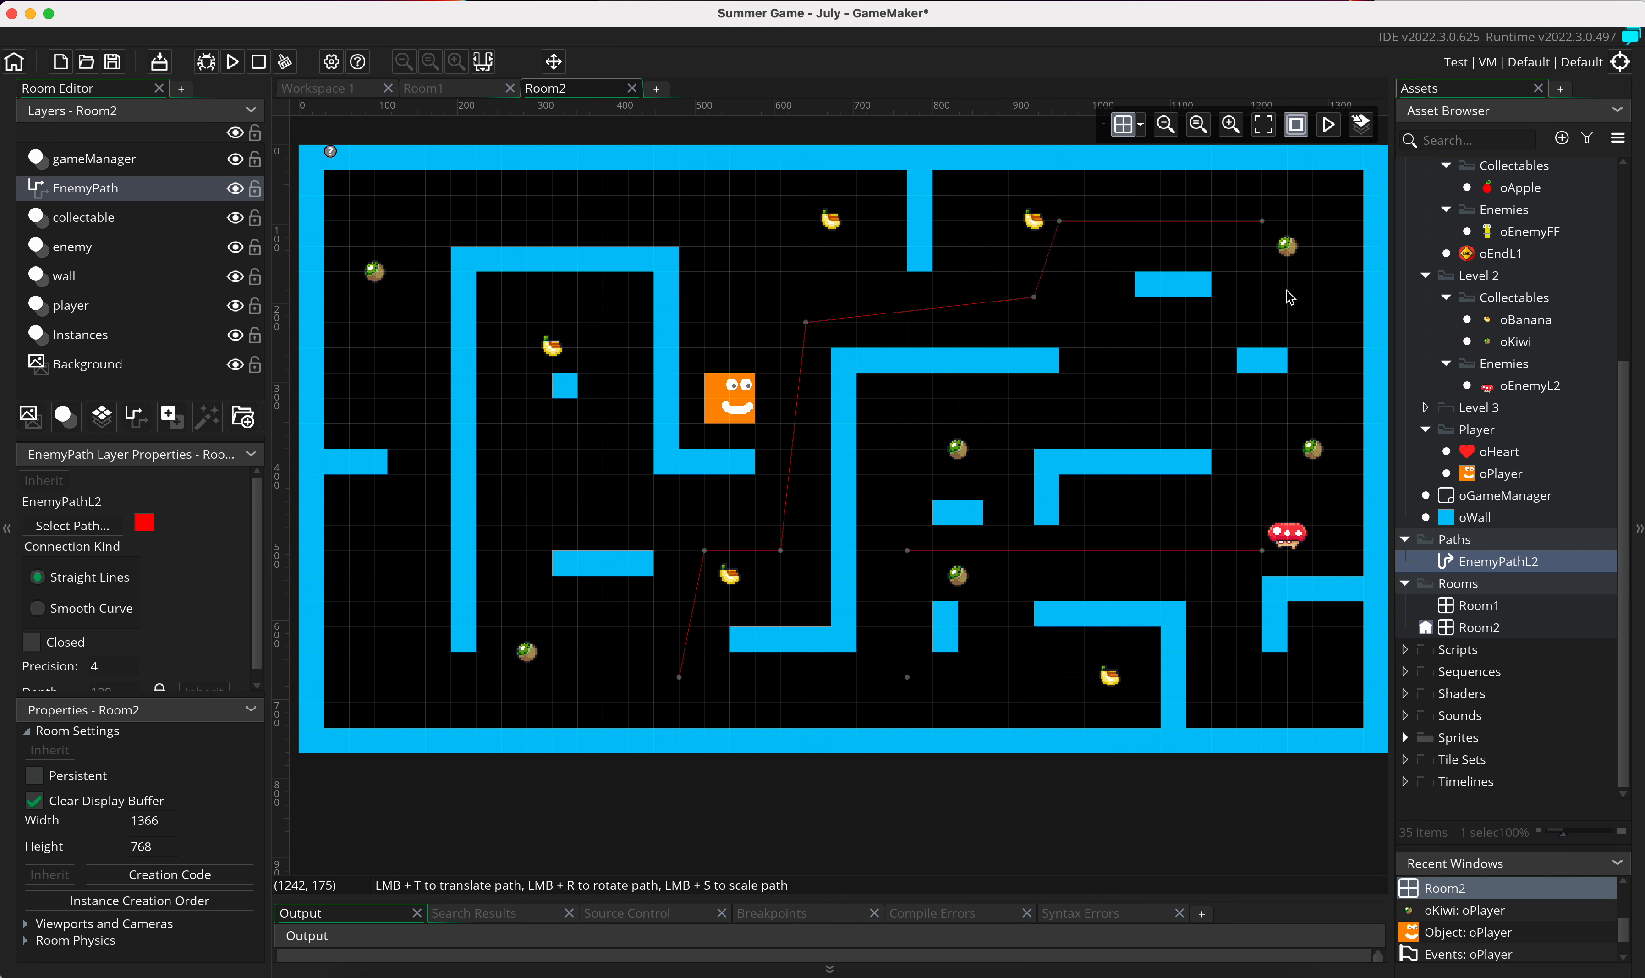
pyautogui.click(1335, 320)
pyautogui.click(1336, 401)
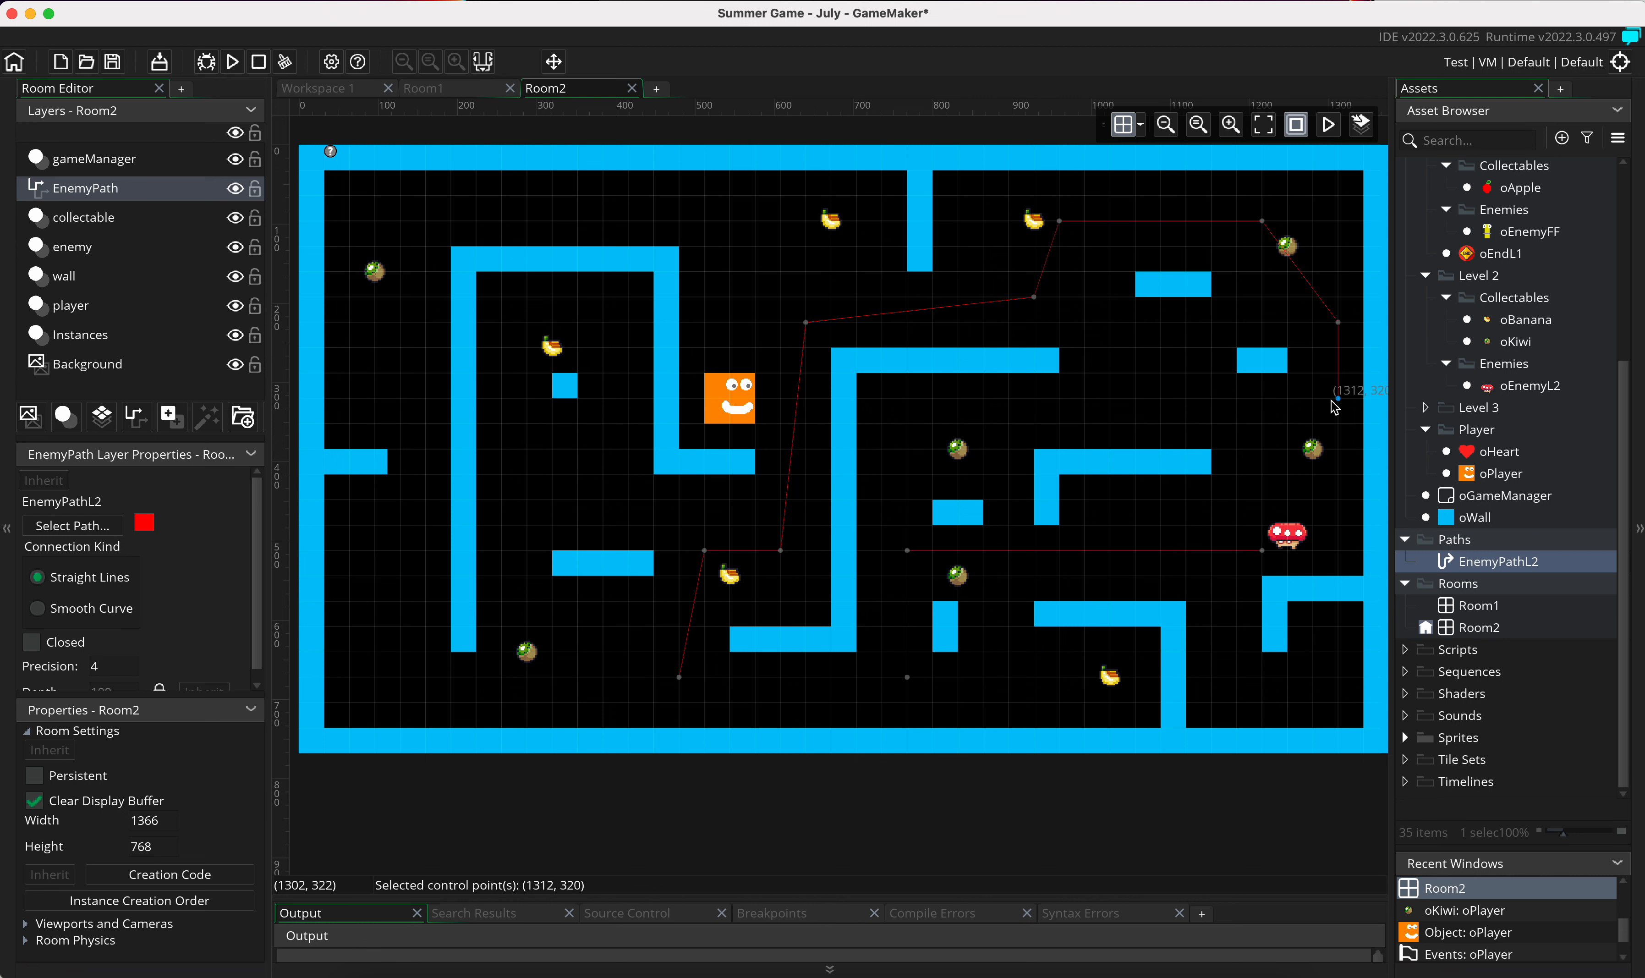
pyautogui.click(1273, 452)
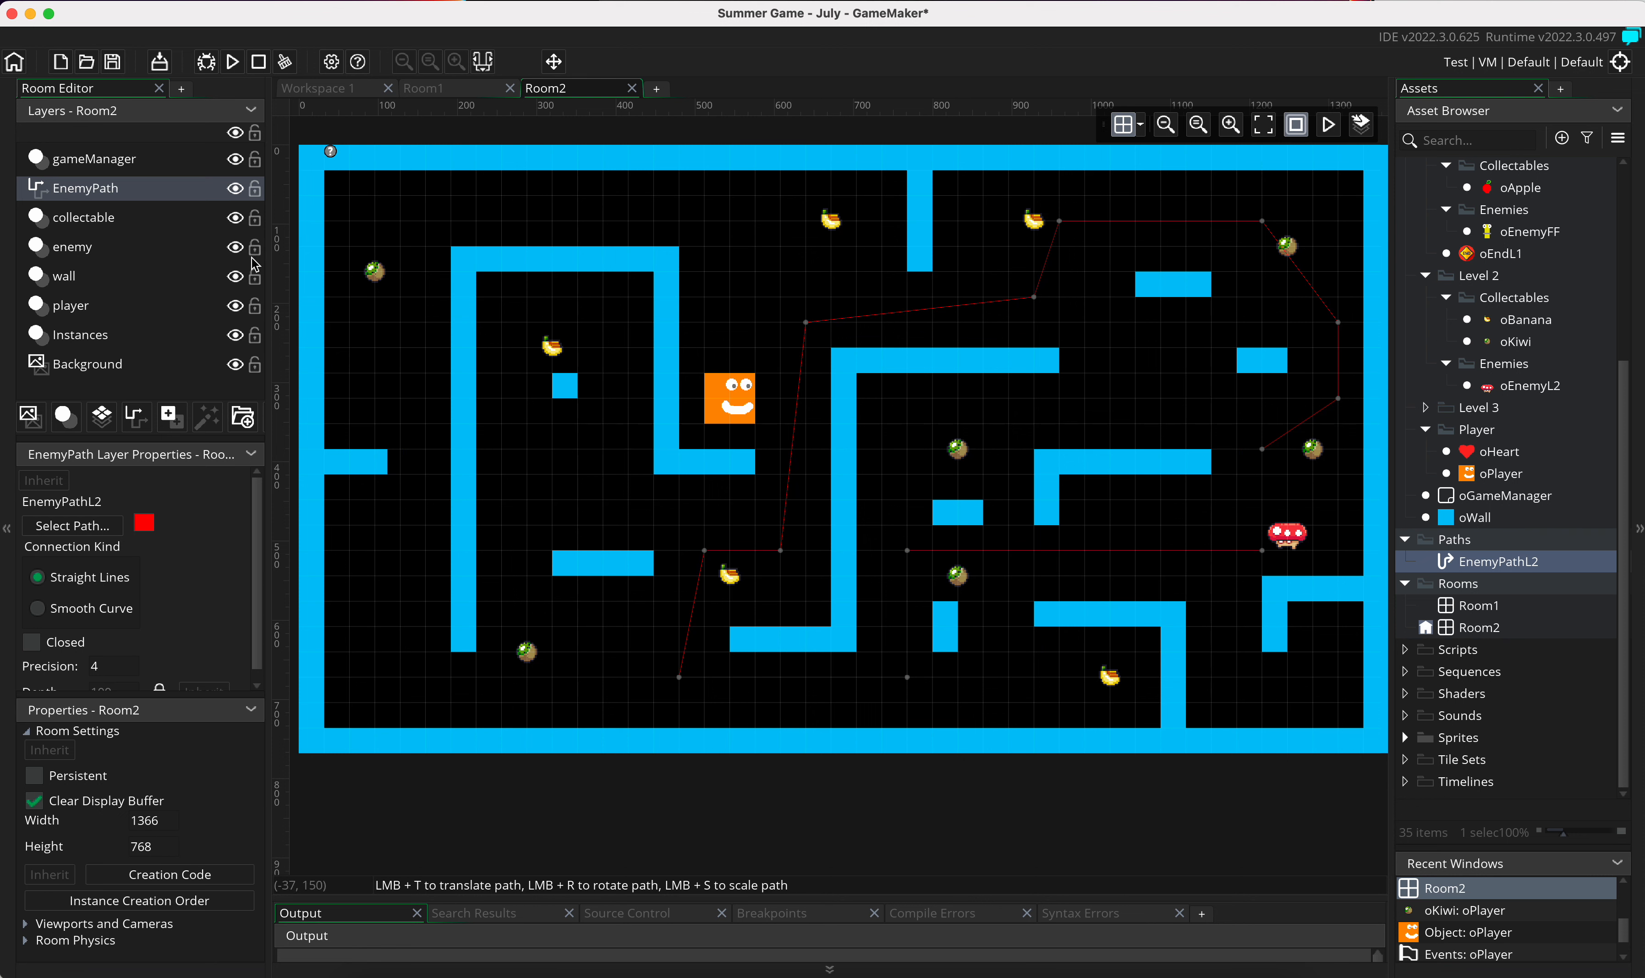
pyautogui.click(142, 224)
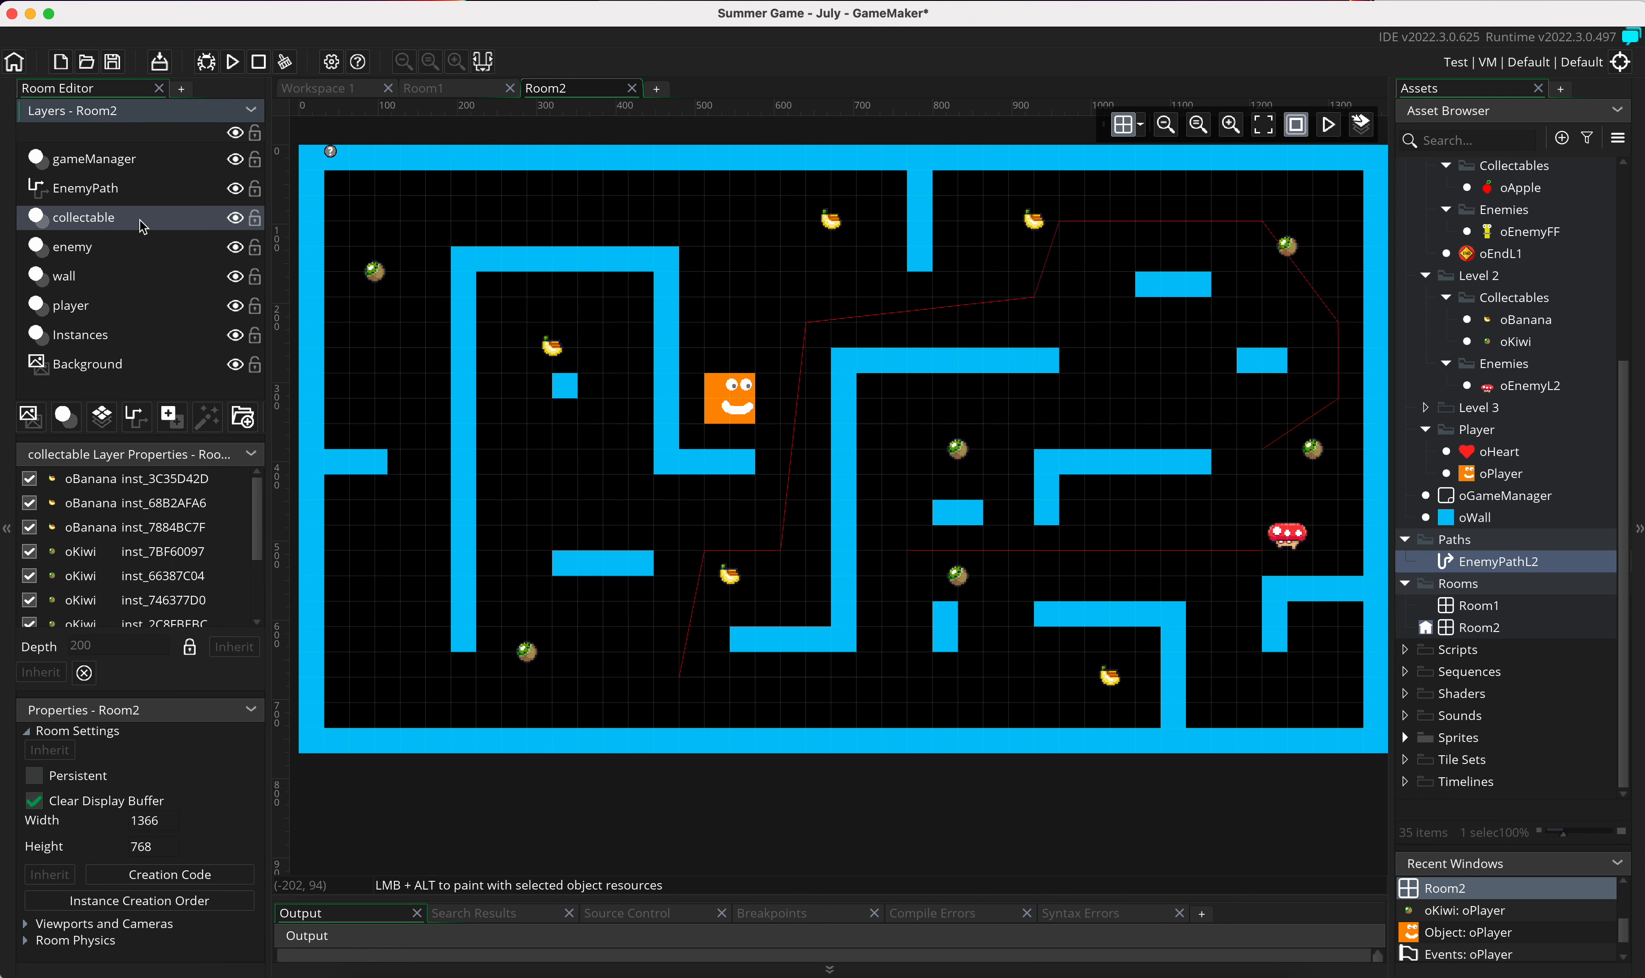
pyautogui.click(143, 192)
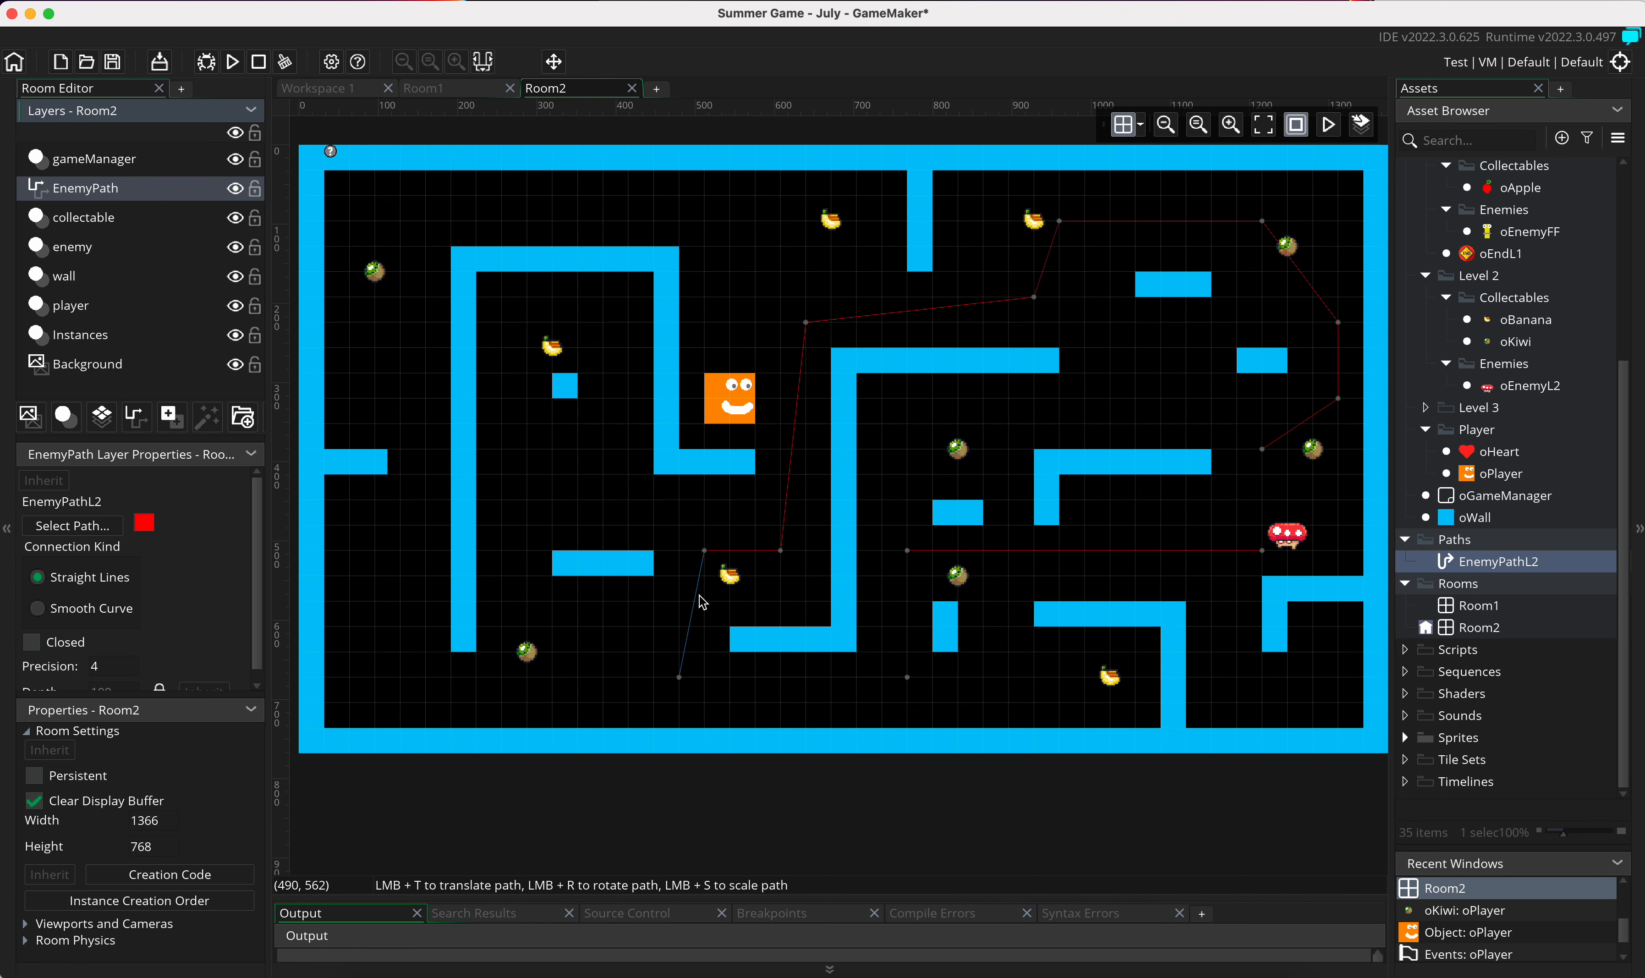
pyautogui.click(413, 376)
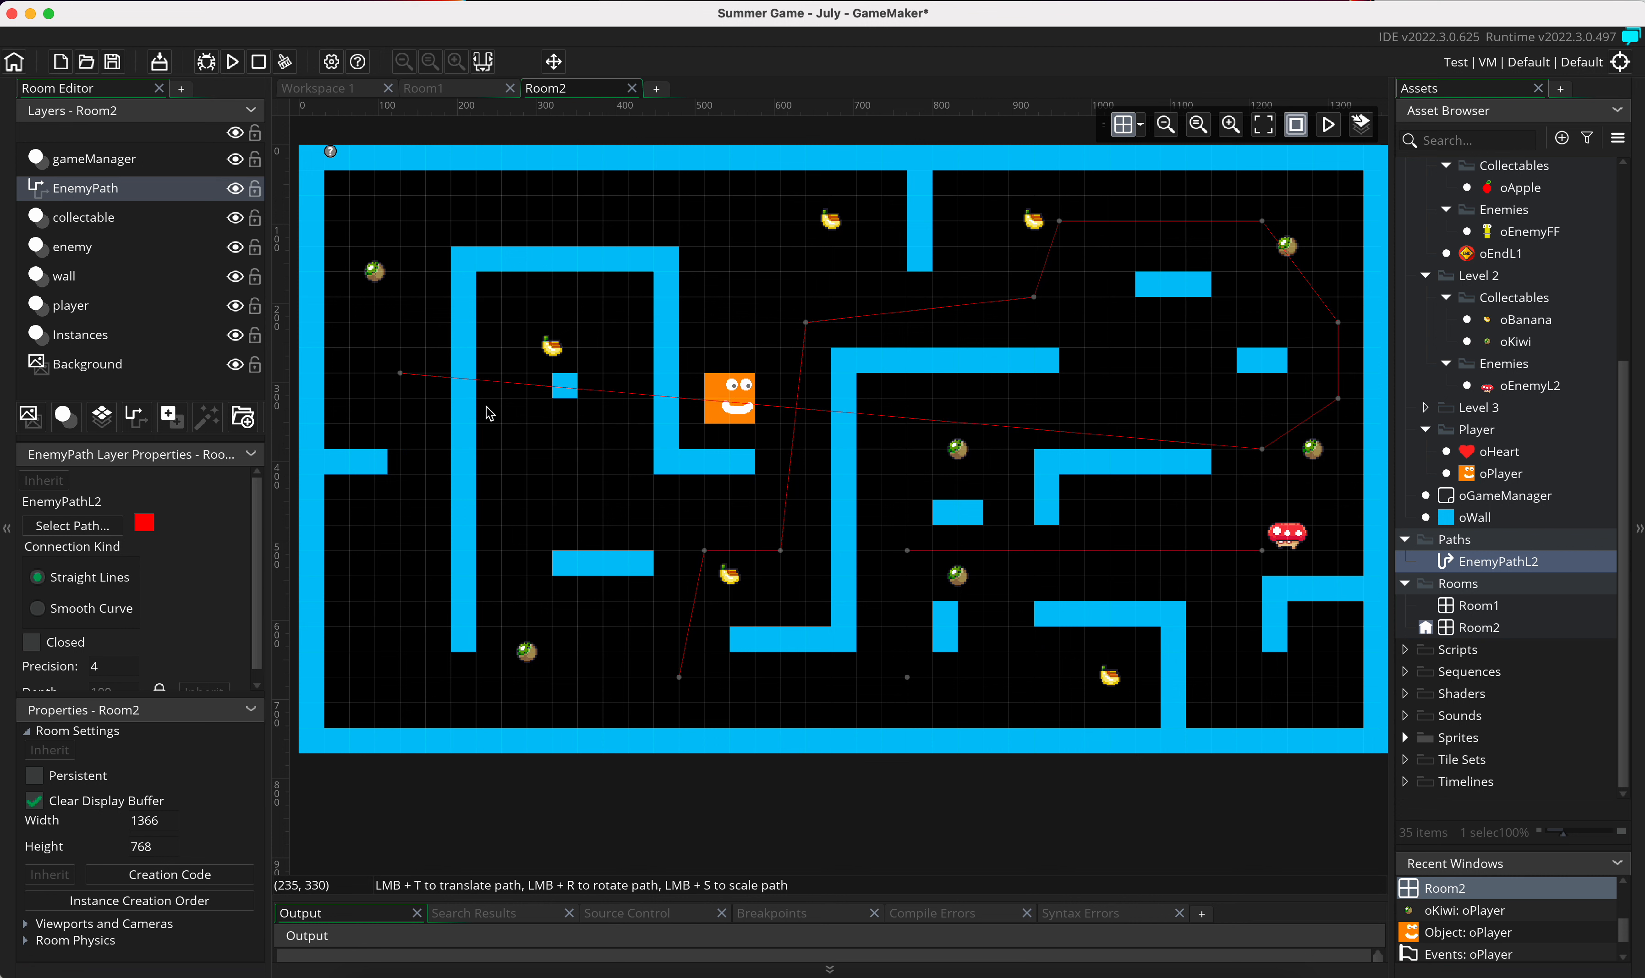
pyautogui.click(400, 373)
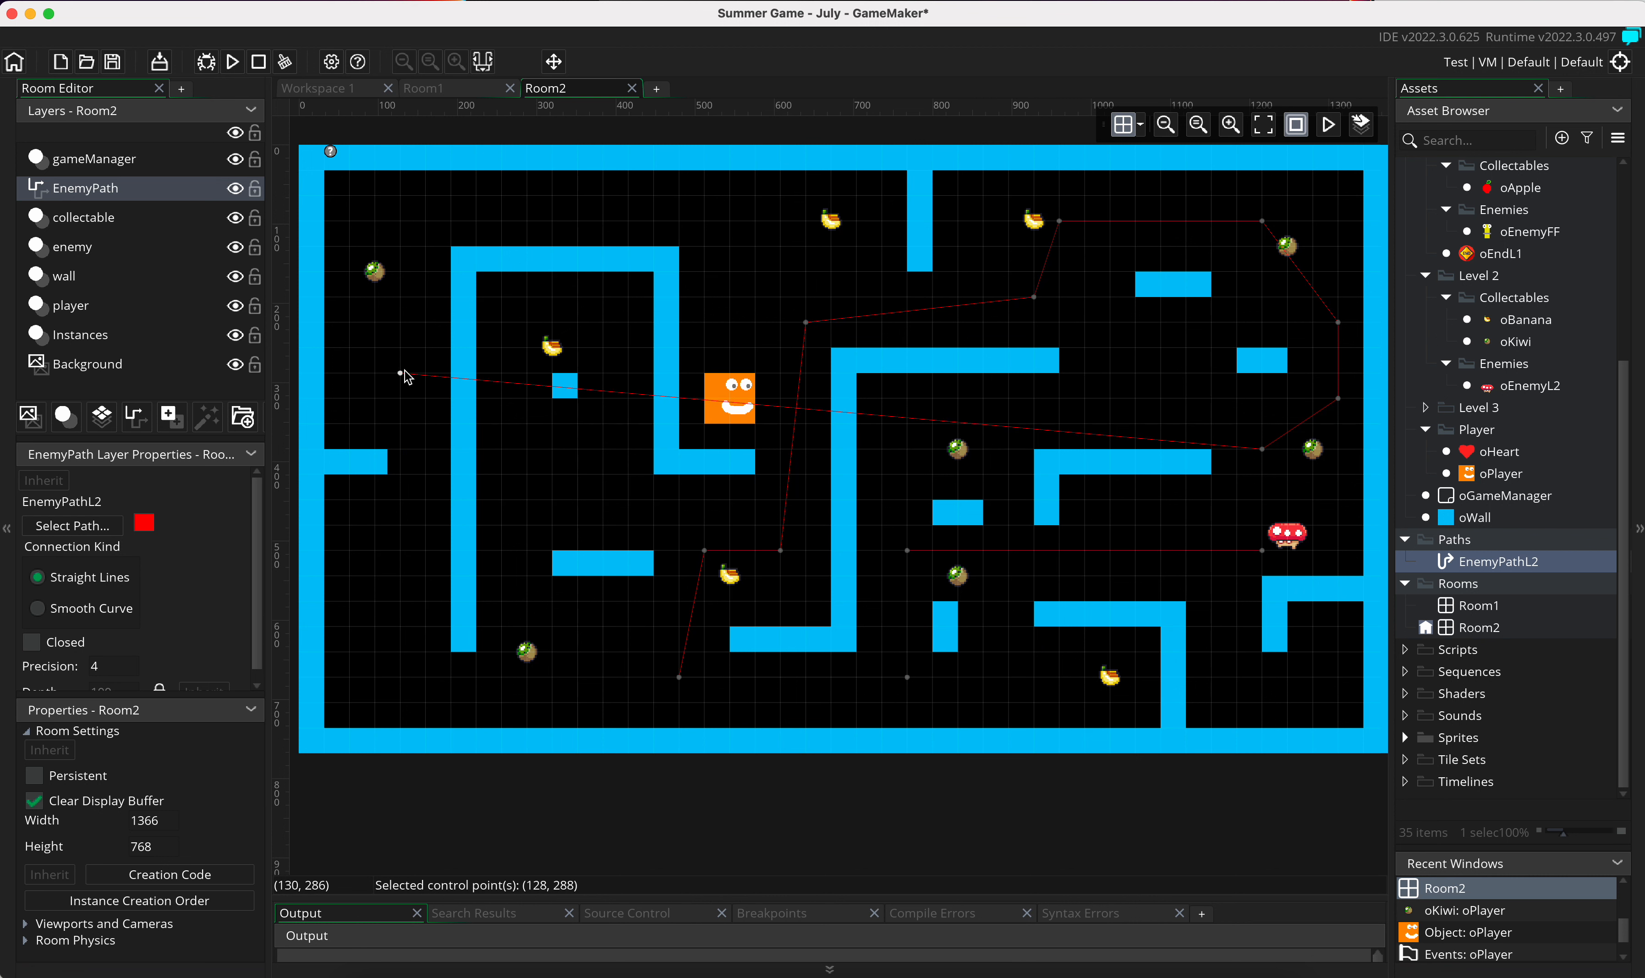
pyautogui.rightClick(399, 374)
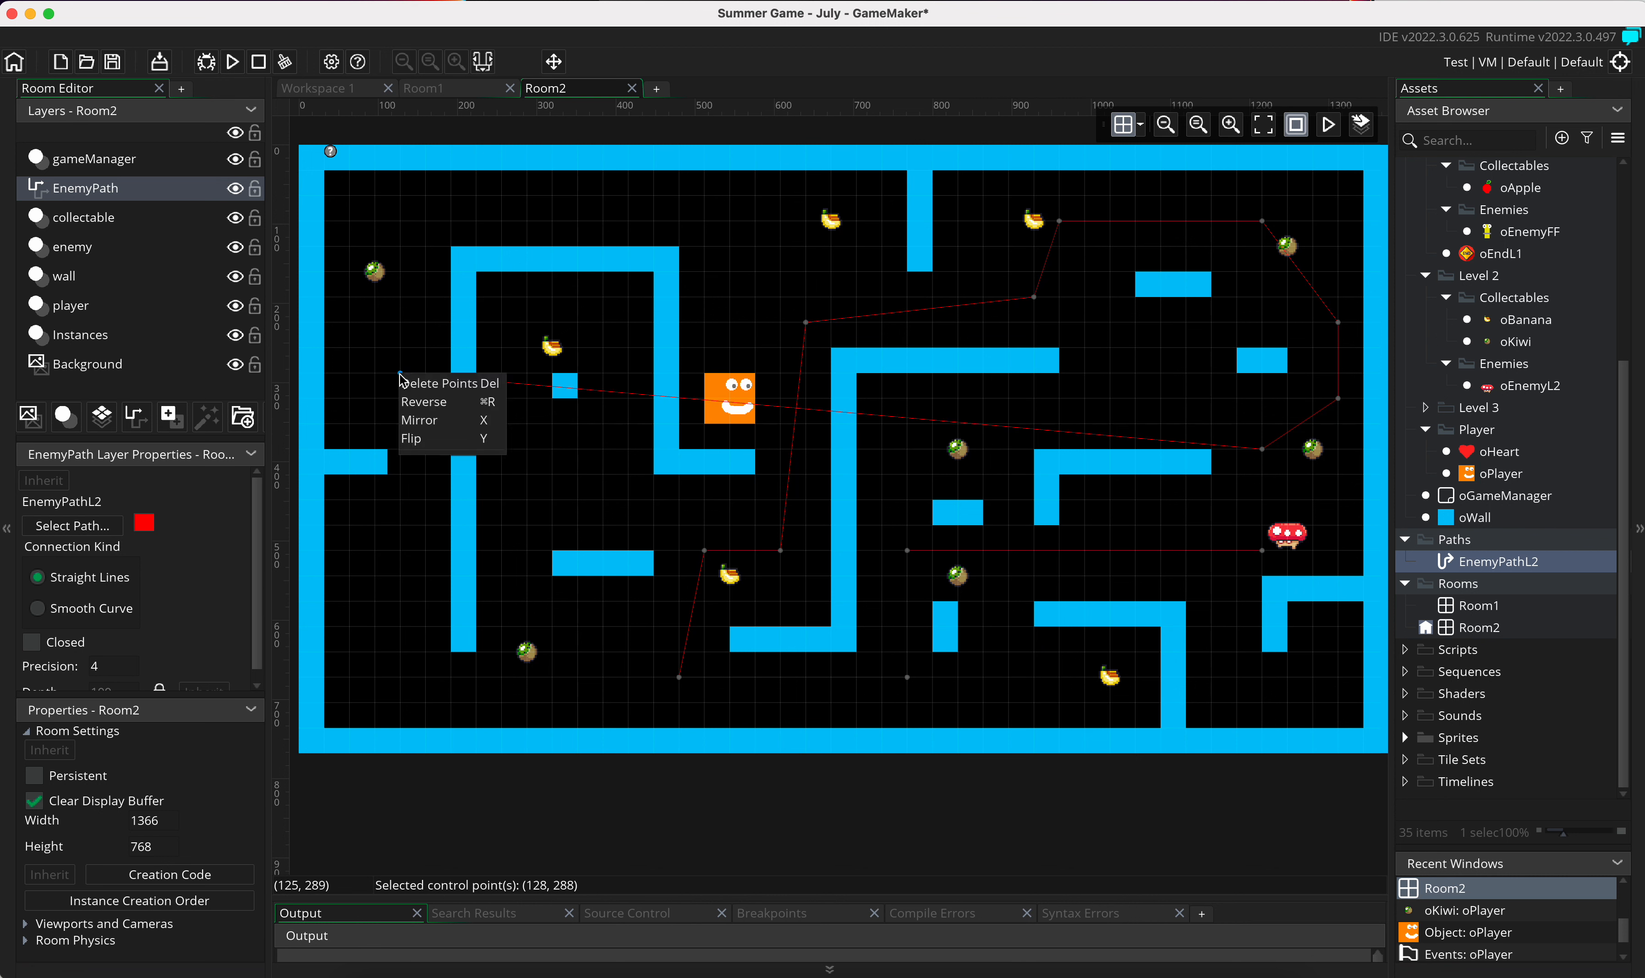
pyautogui.click(433, 386)
# Step: Delete the enemy path's last control point at (1216, 384)
pyautogui.click(1261, 449)
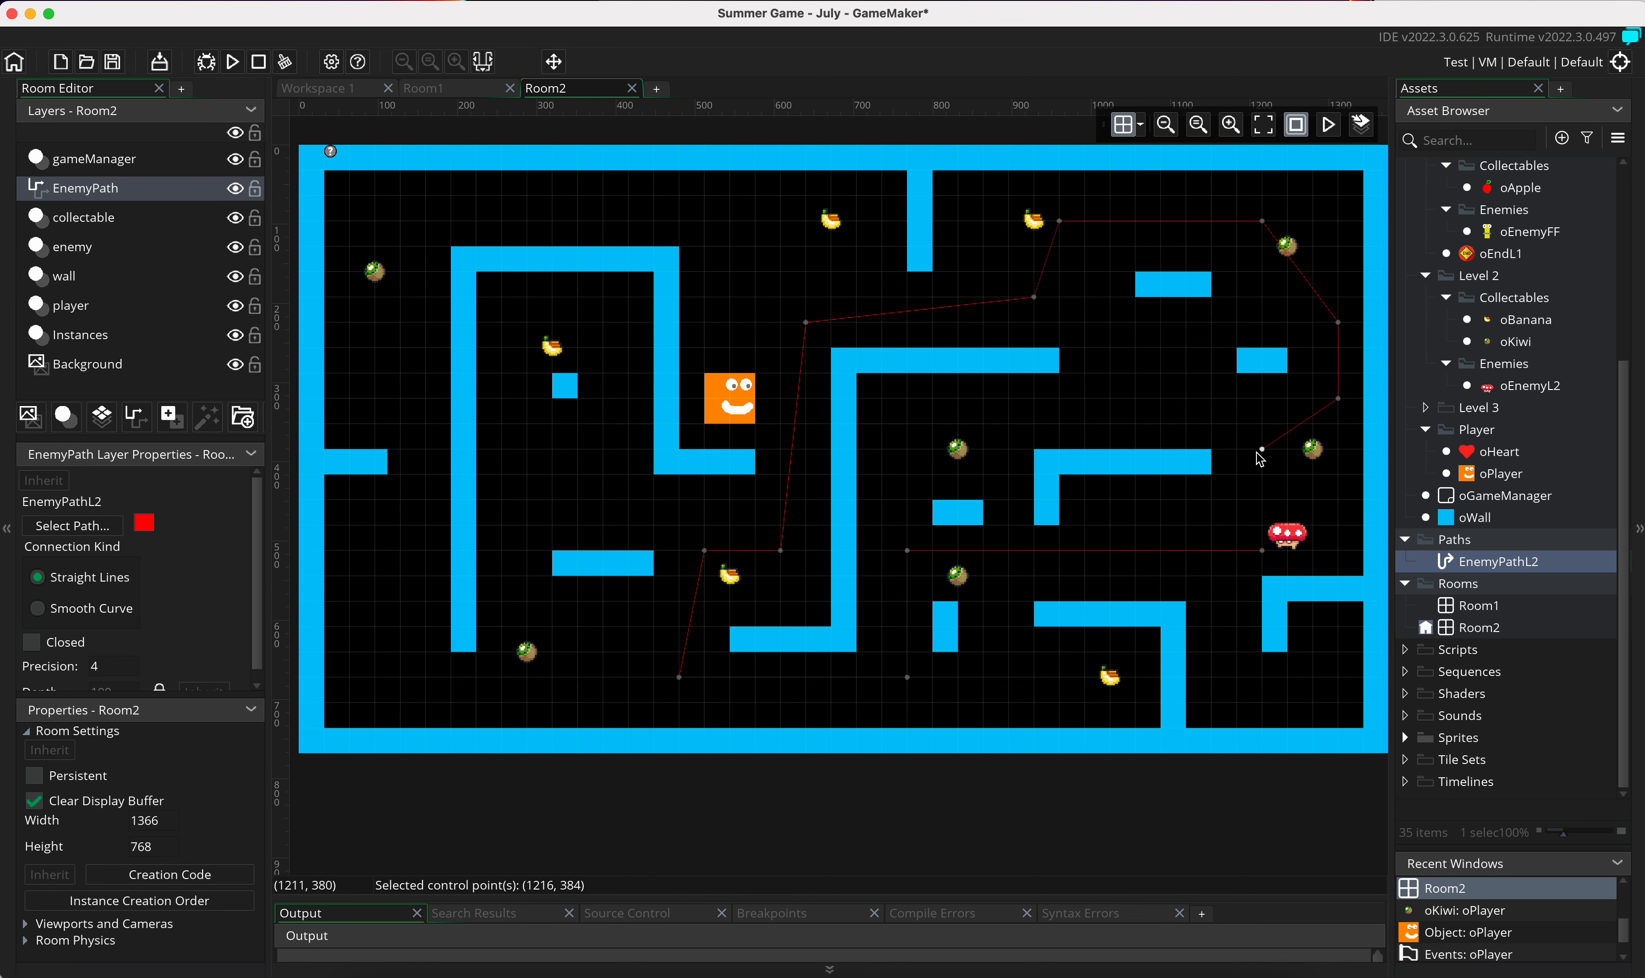
pyautogui.rightClick(1262, 451)
pyautogui.click(1299, 462)
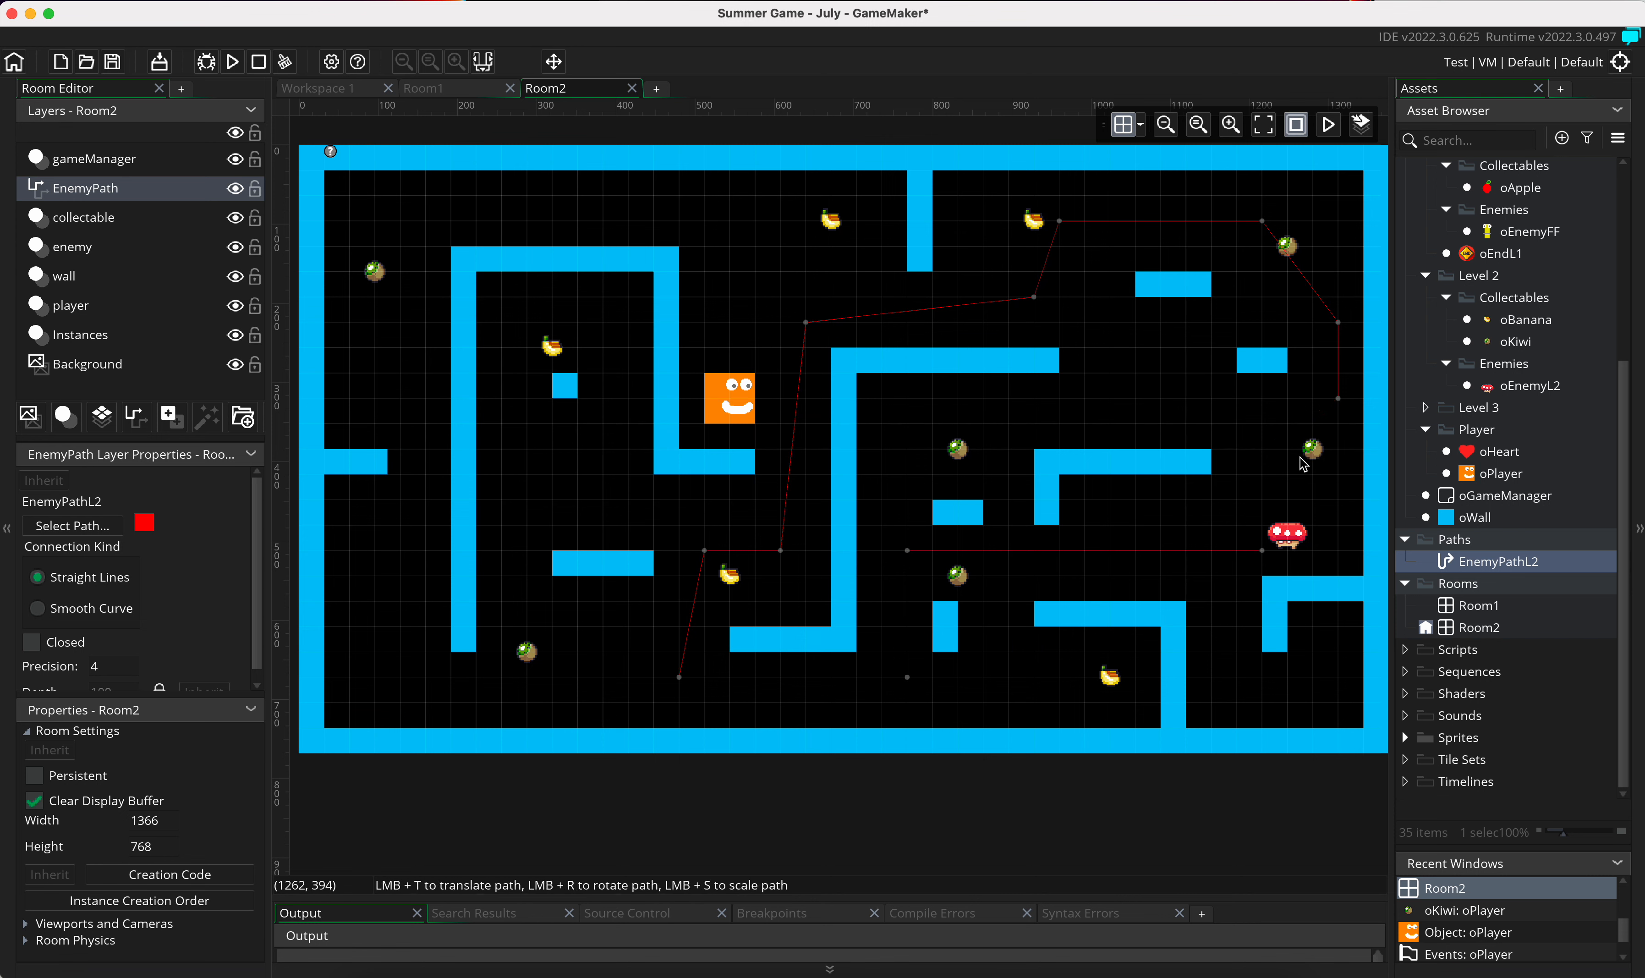
# Step: Move the path point at (1312, 224) to about (1280, 96) and the point at (960, 96) to (928, 96)
pyautogui.click(1338, 323)
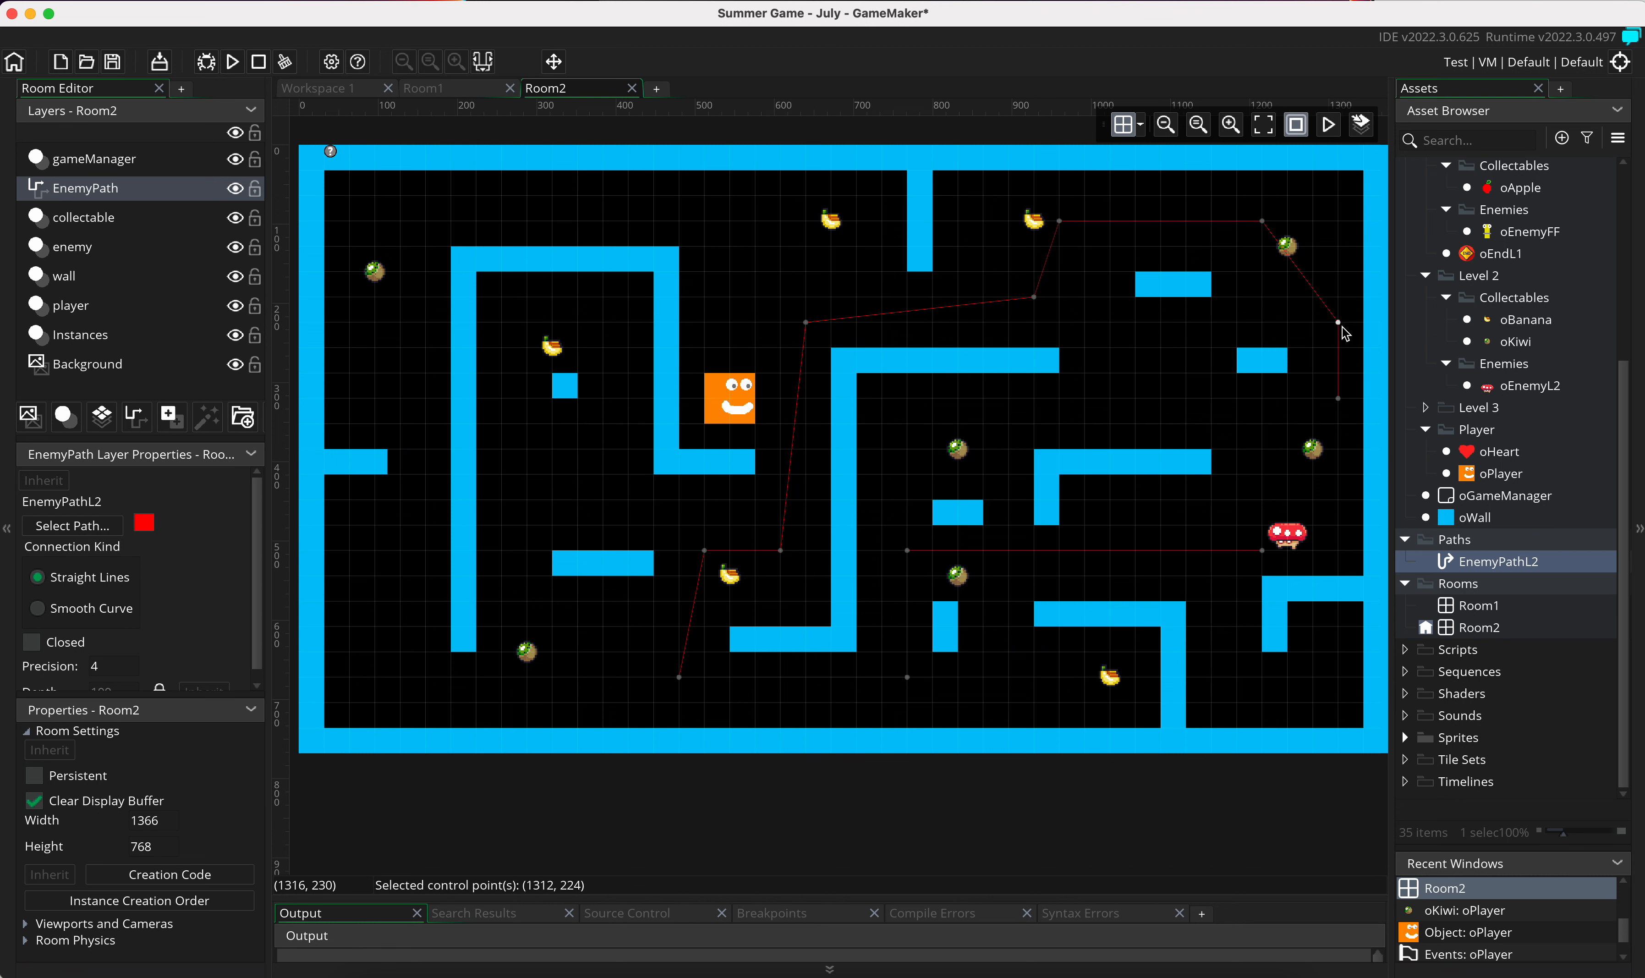
pyautogui.moveTo(1341, 327); pyautogui.dragTo(1337, 219)
pyautogui.moveTo(1324, 236); pyautogui.dragTo(1299, 237)
pyautogui.moveTo(1071, 235)
pyautogui.mouseDown()
pyautogui.moveTo(1020, 235)
pyautogui.moveTo(1045, 235)
pyautogui.mouseUp()
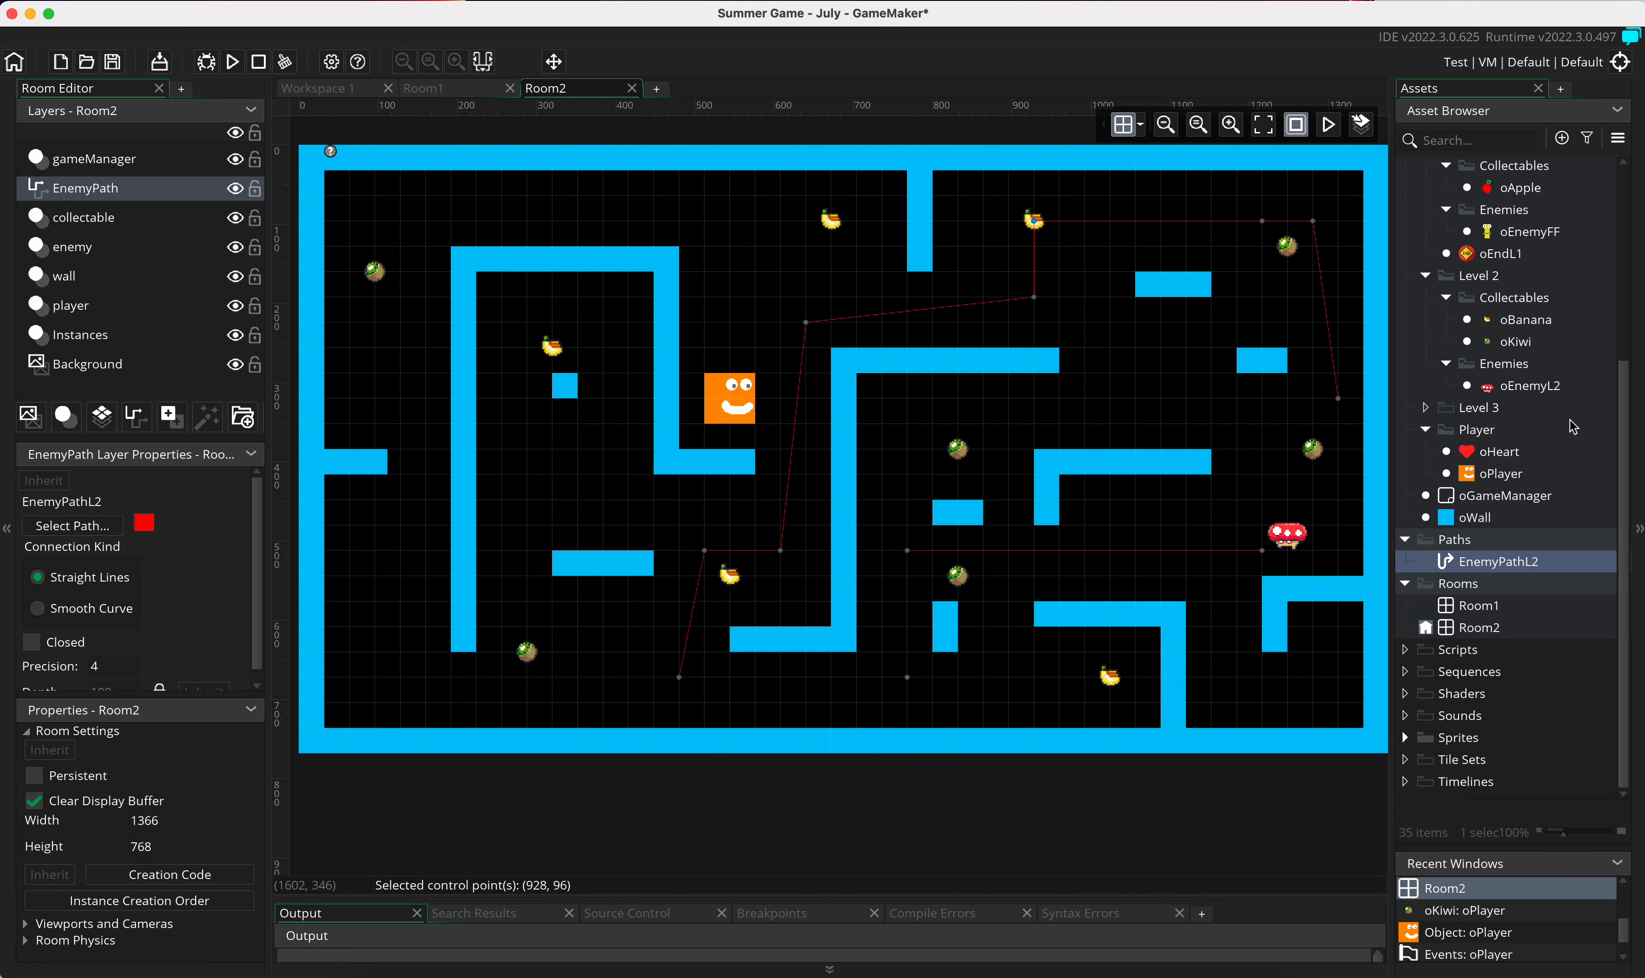
# Step: Add a Create event to the oEnemyL2 object
pyautogui.click(1522, 390)
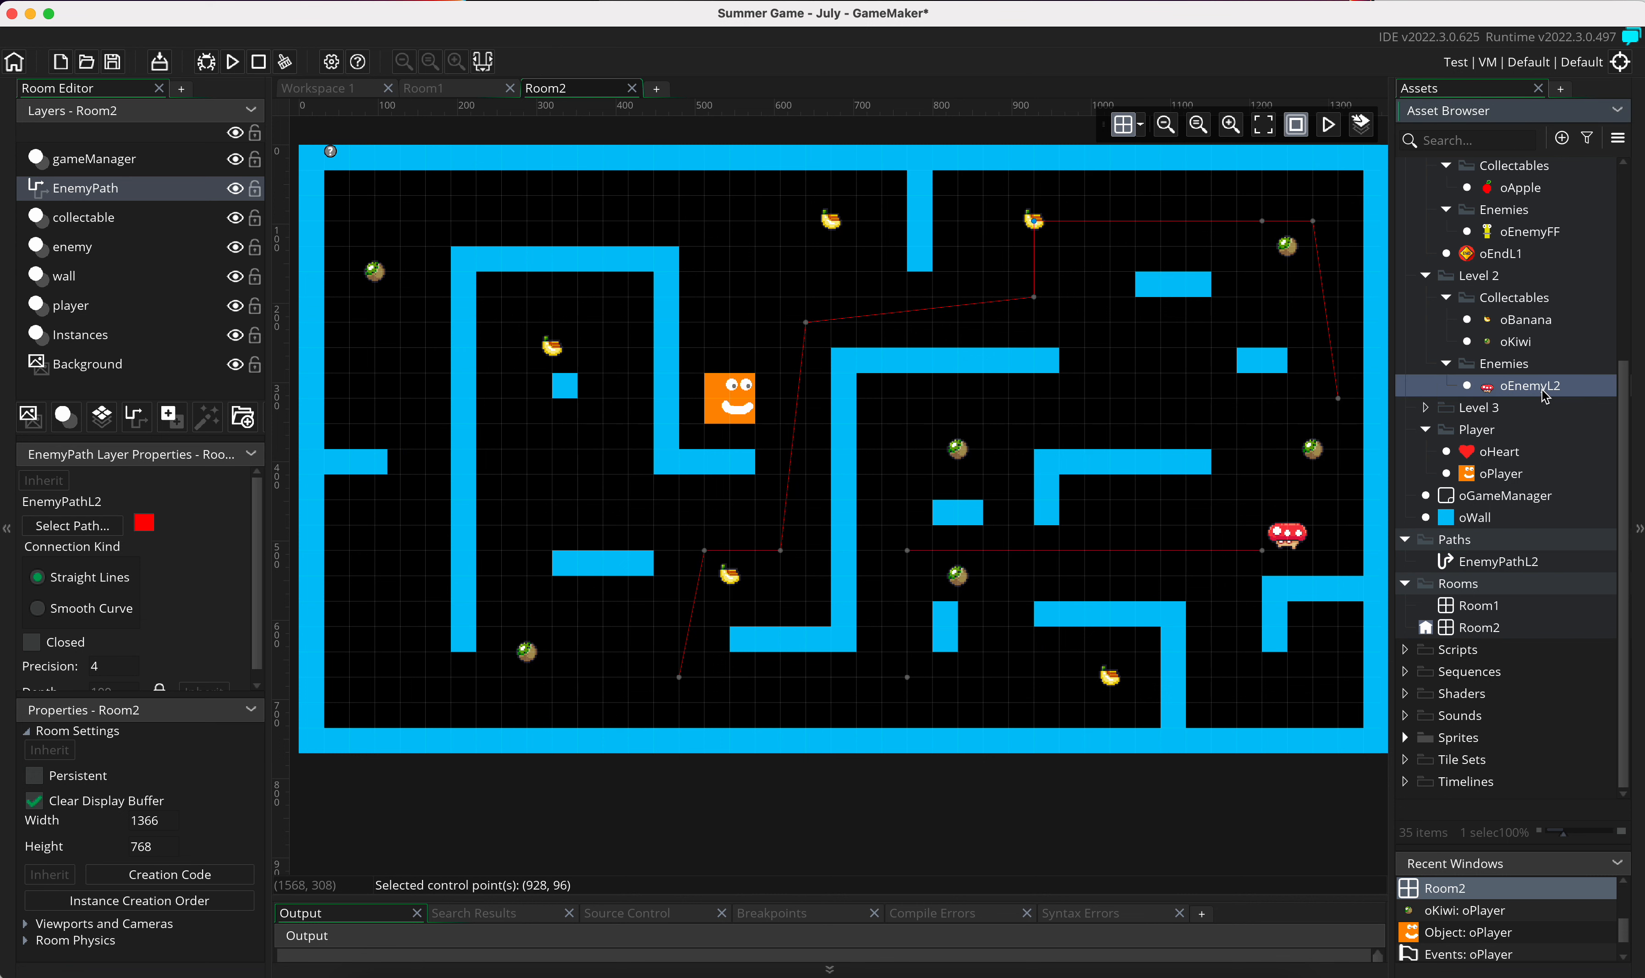
pyautogui.doubleClick(1529, 386)
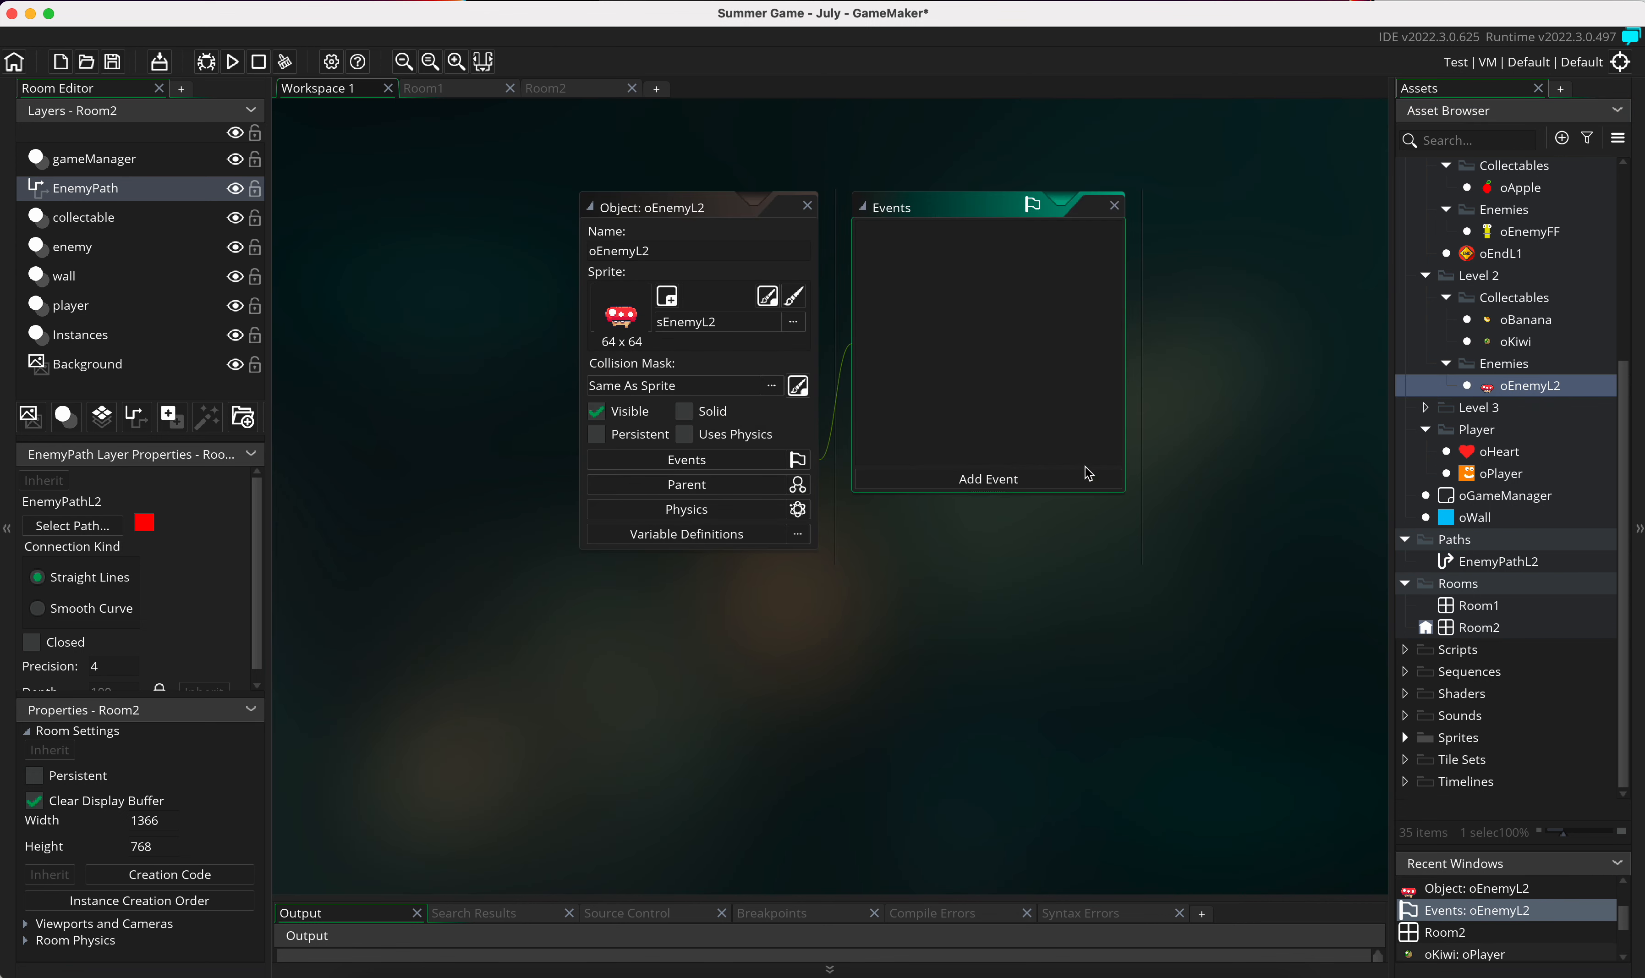
pyautogui.click(992, 479)
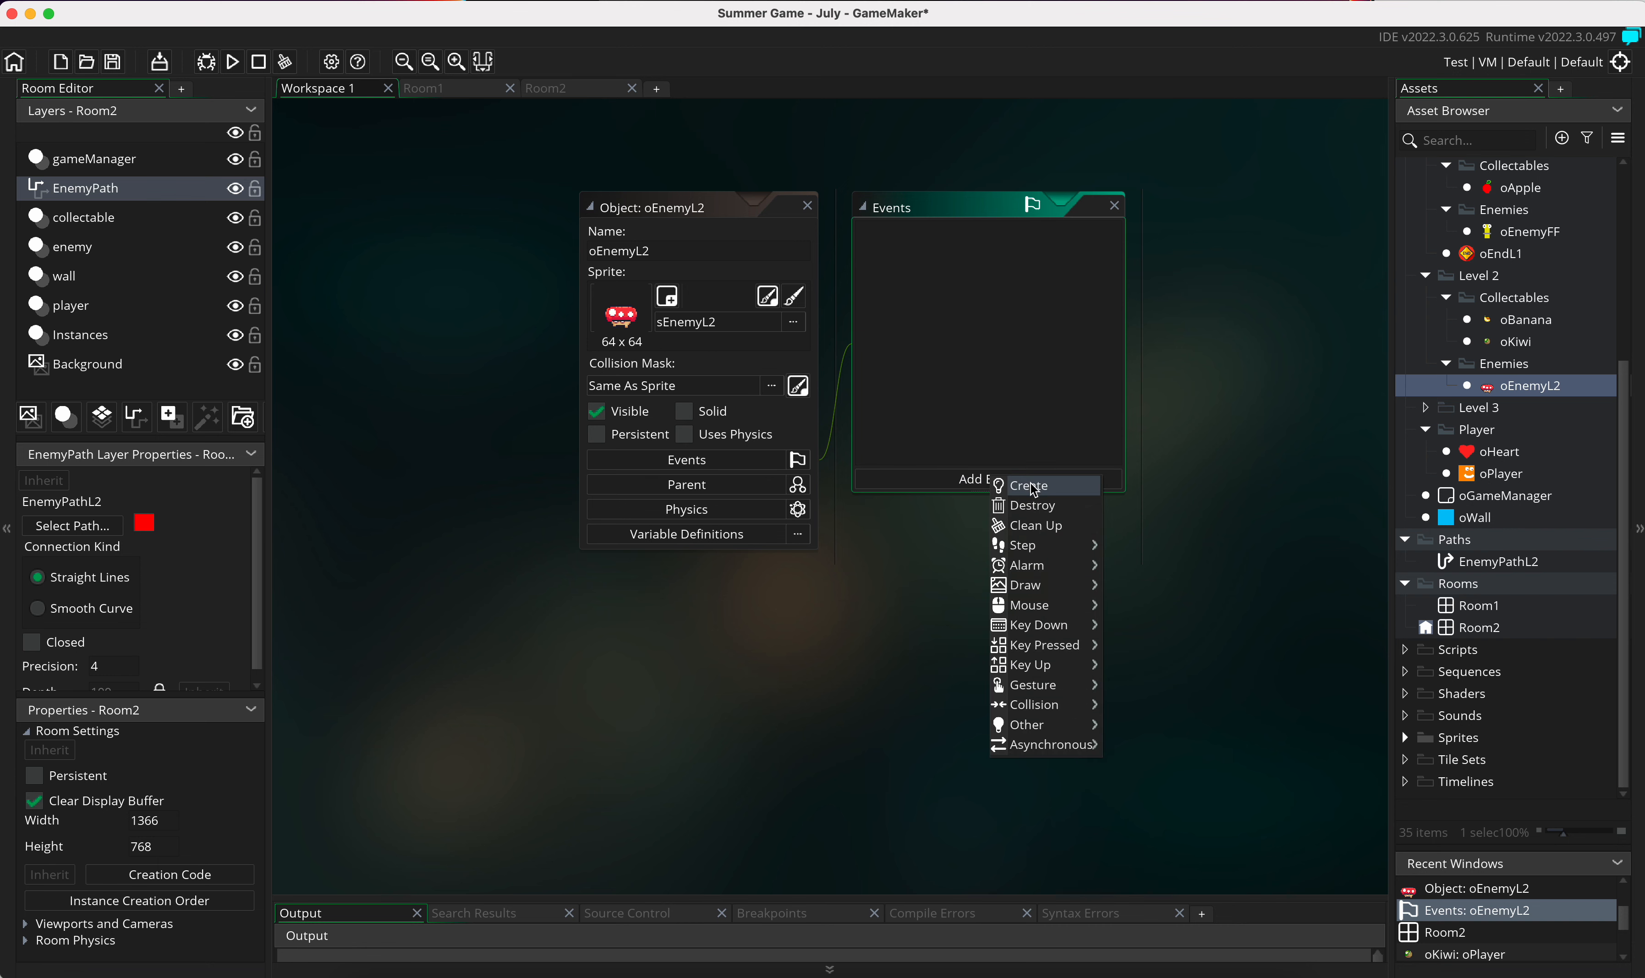
pyautogui.click(1035, 488)
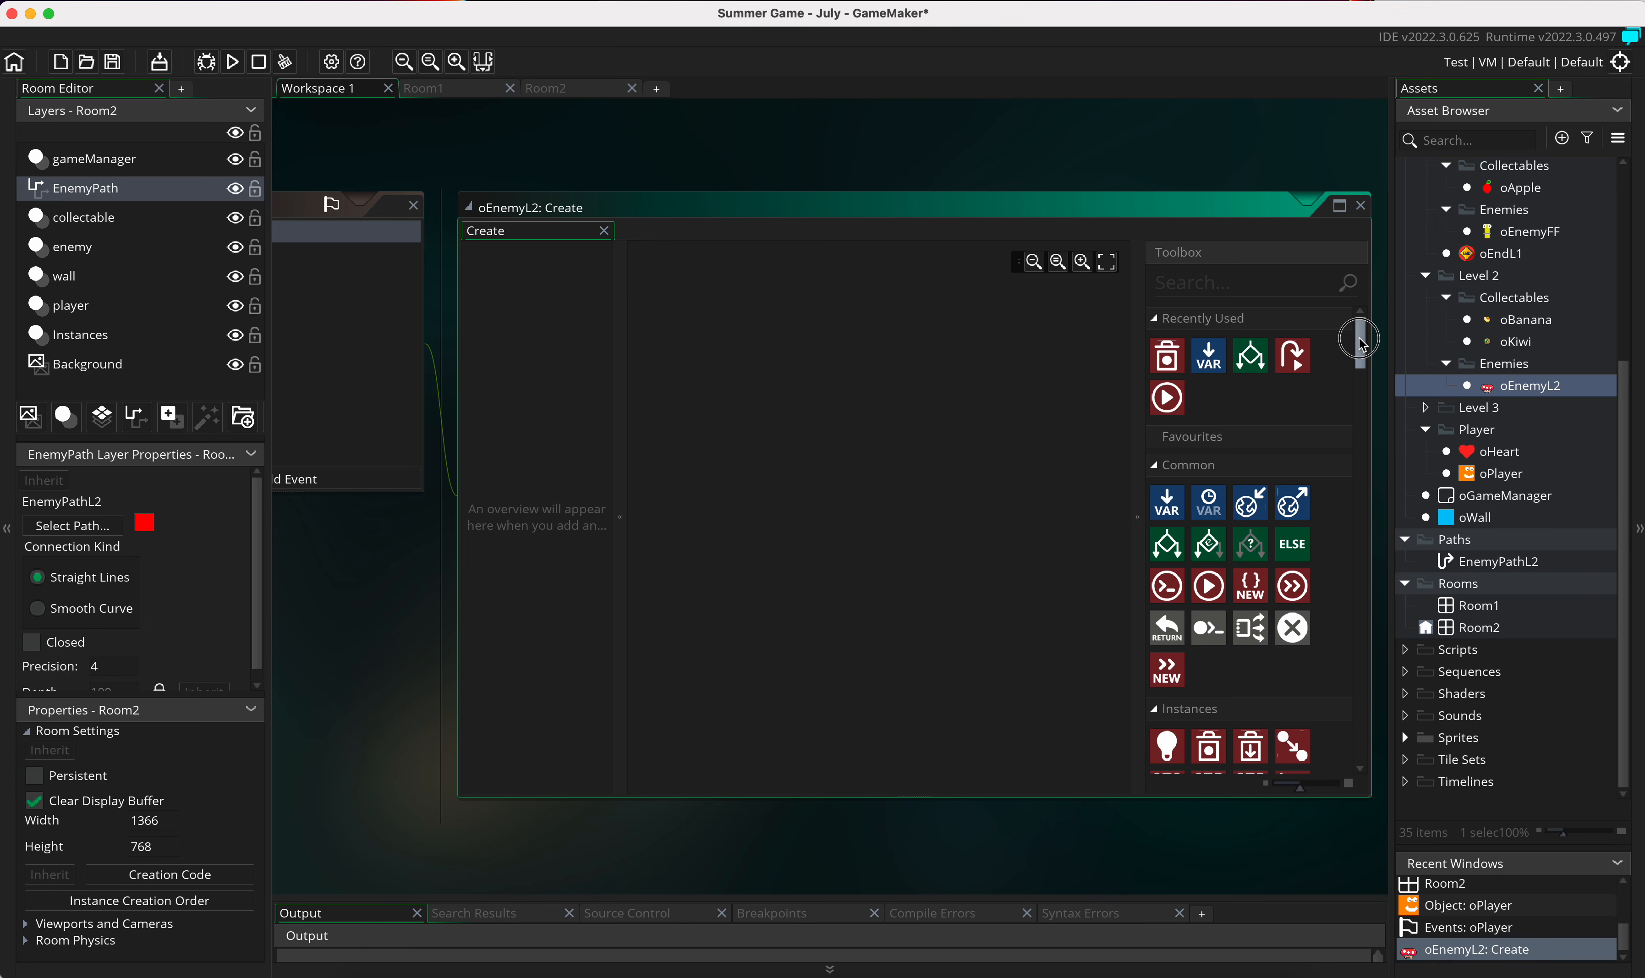
# Step: Add a Start Following Path action to the oEnemyL2 Create event and set its path to EnemyPathL2
pyautogui.moveTo(1360, 342); pyautogui.dragTo(1355, 506)
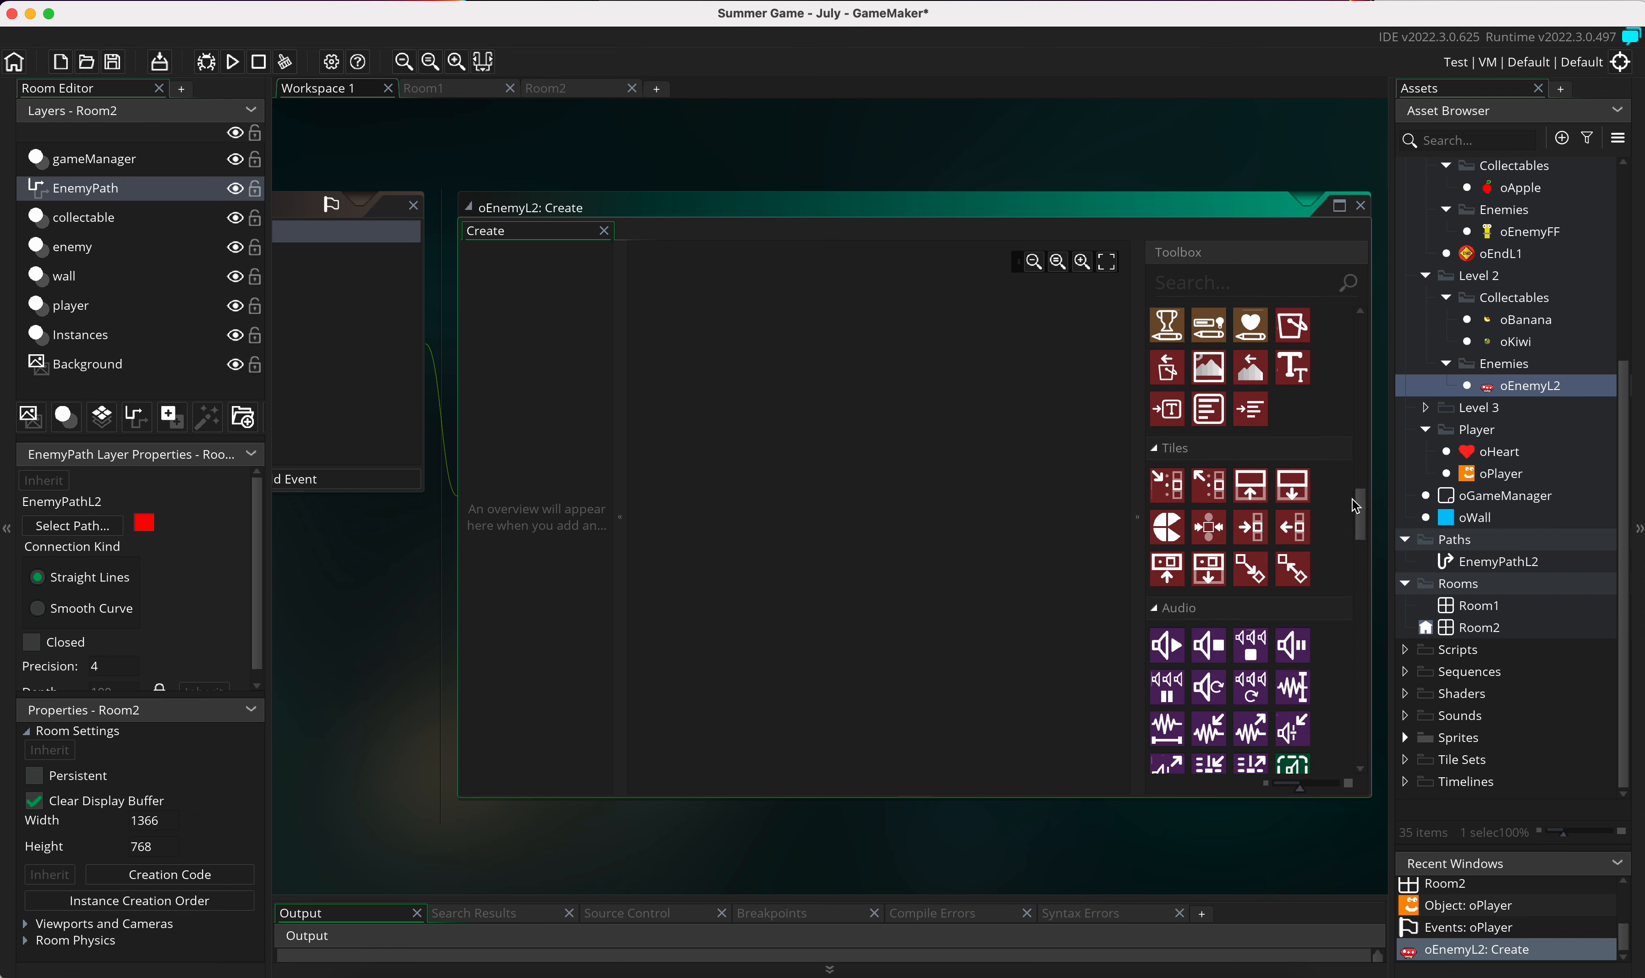
pyautogui.write('path')
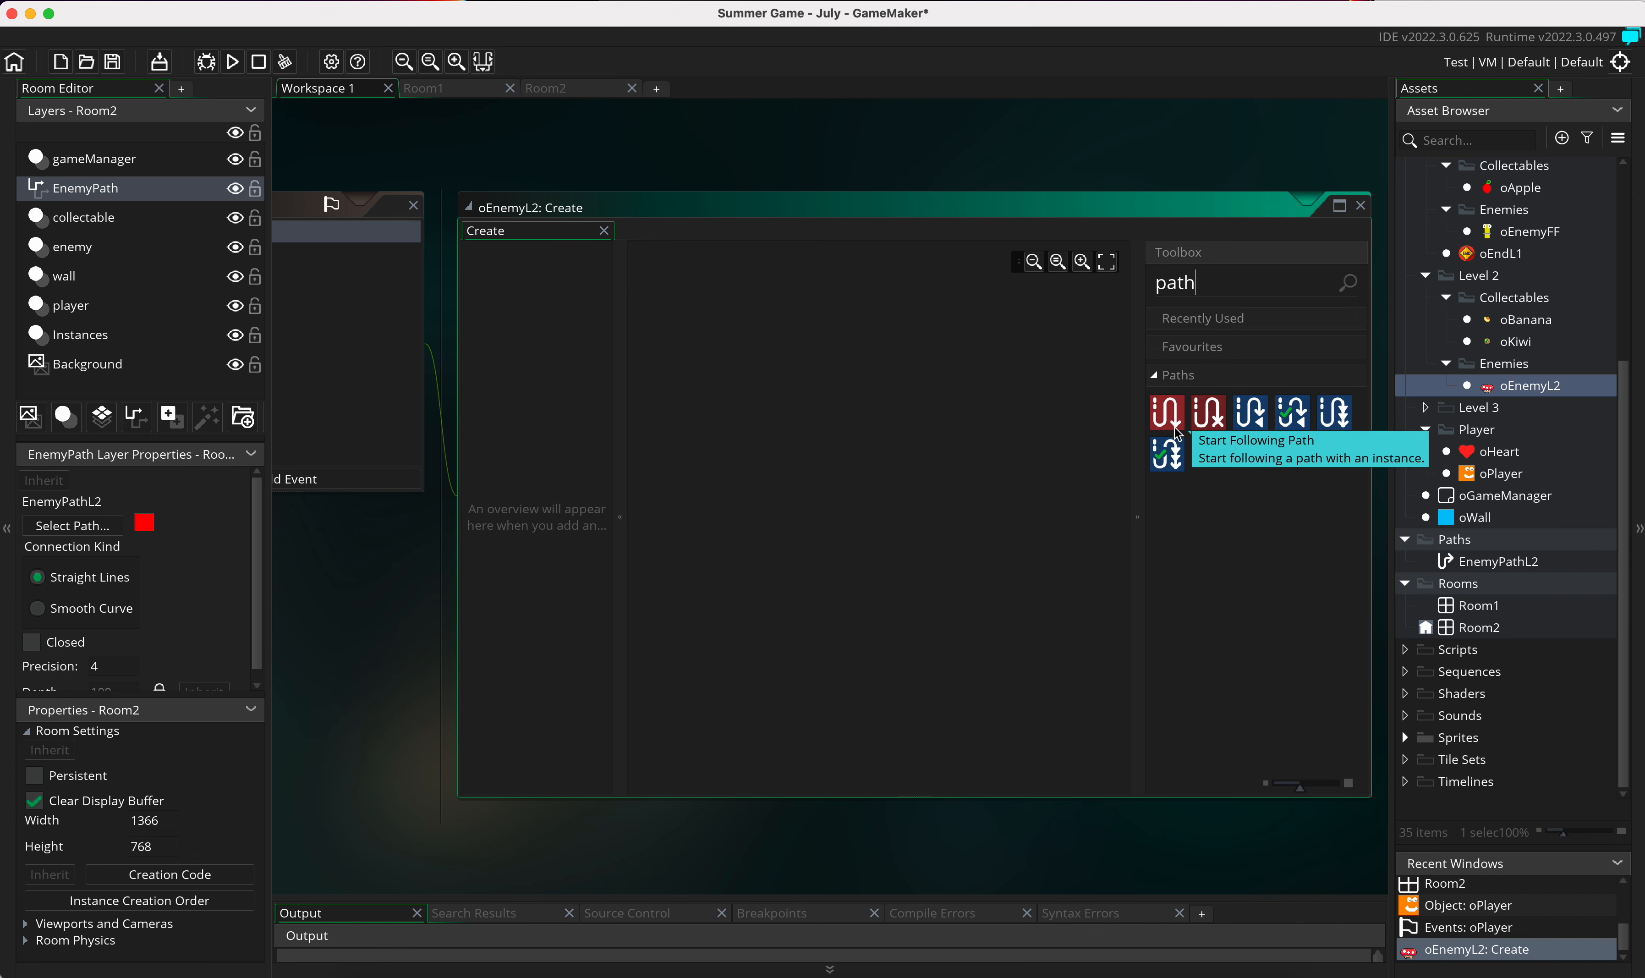
pyautogui.moveTo(1168, 419); pyautogui.dragTo(761, 434)
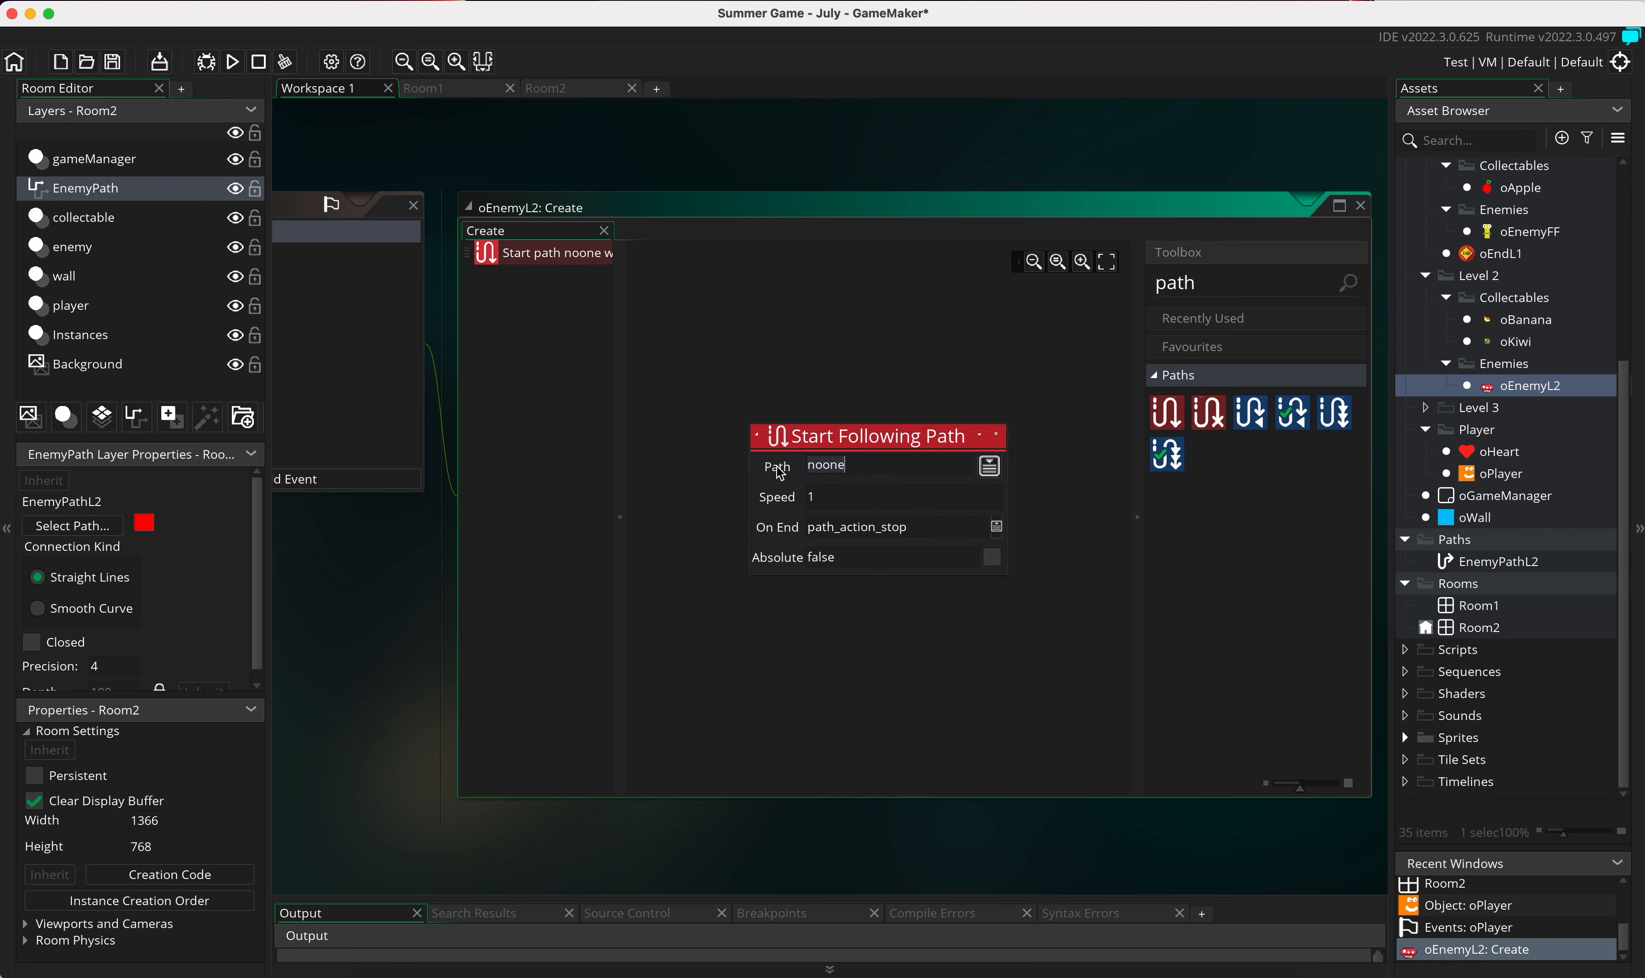
pyautogui.click(991, 468)
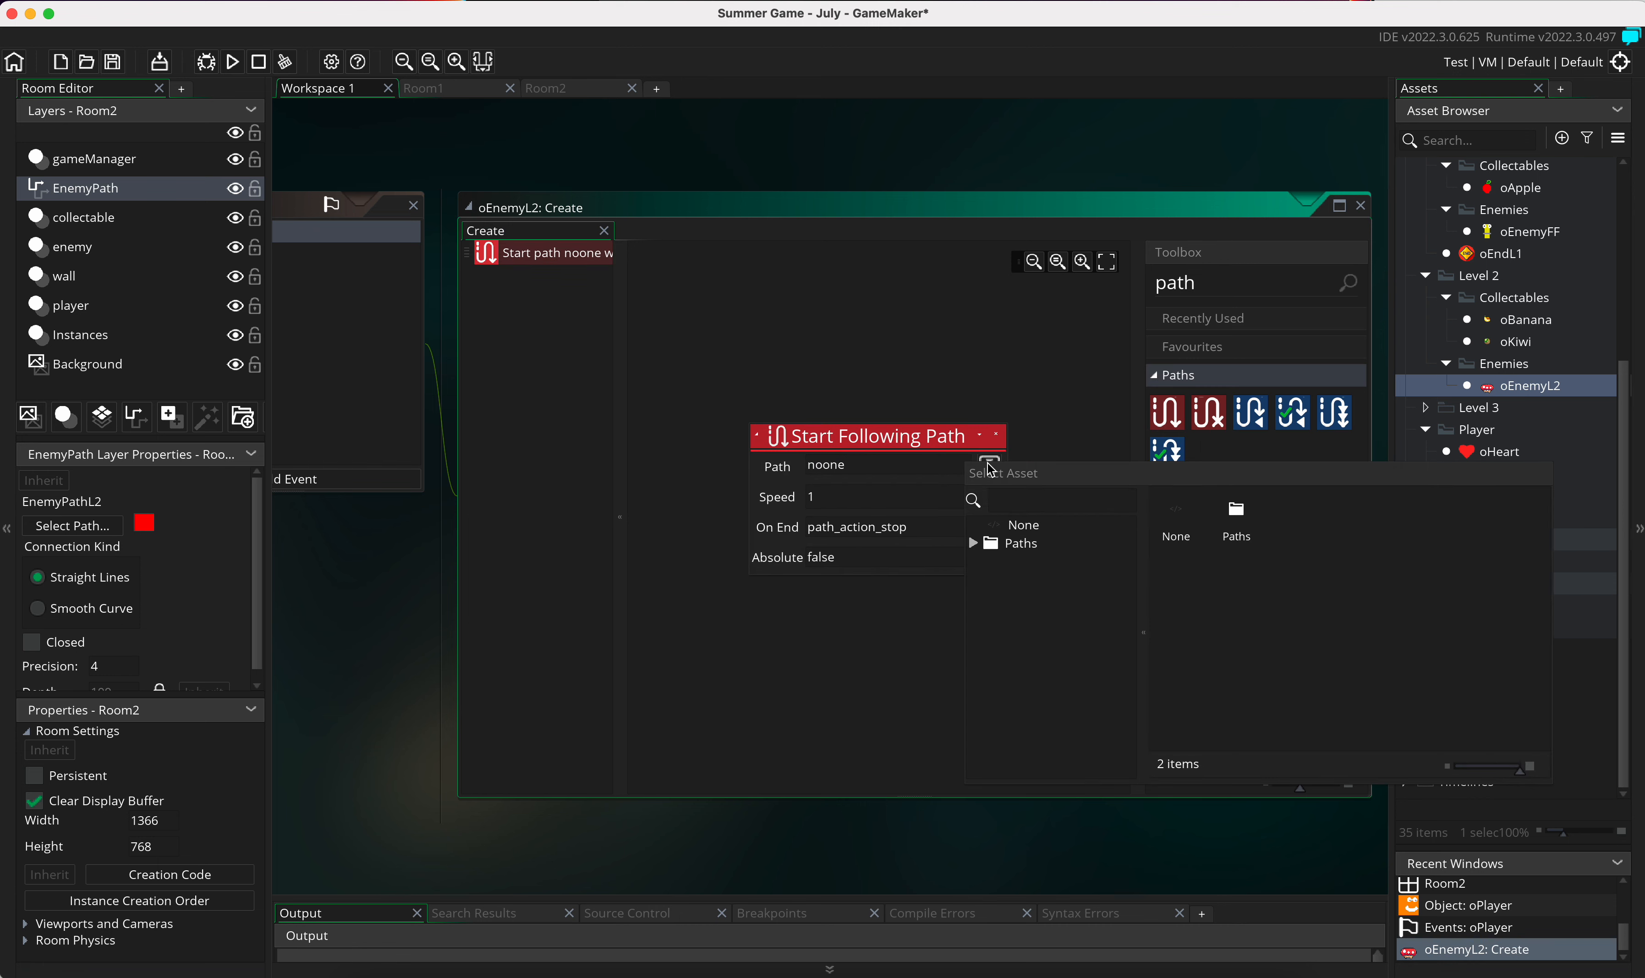
pyautogui.moveTo(1002, 472); pyautogui.dragTo(988, 503)
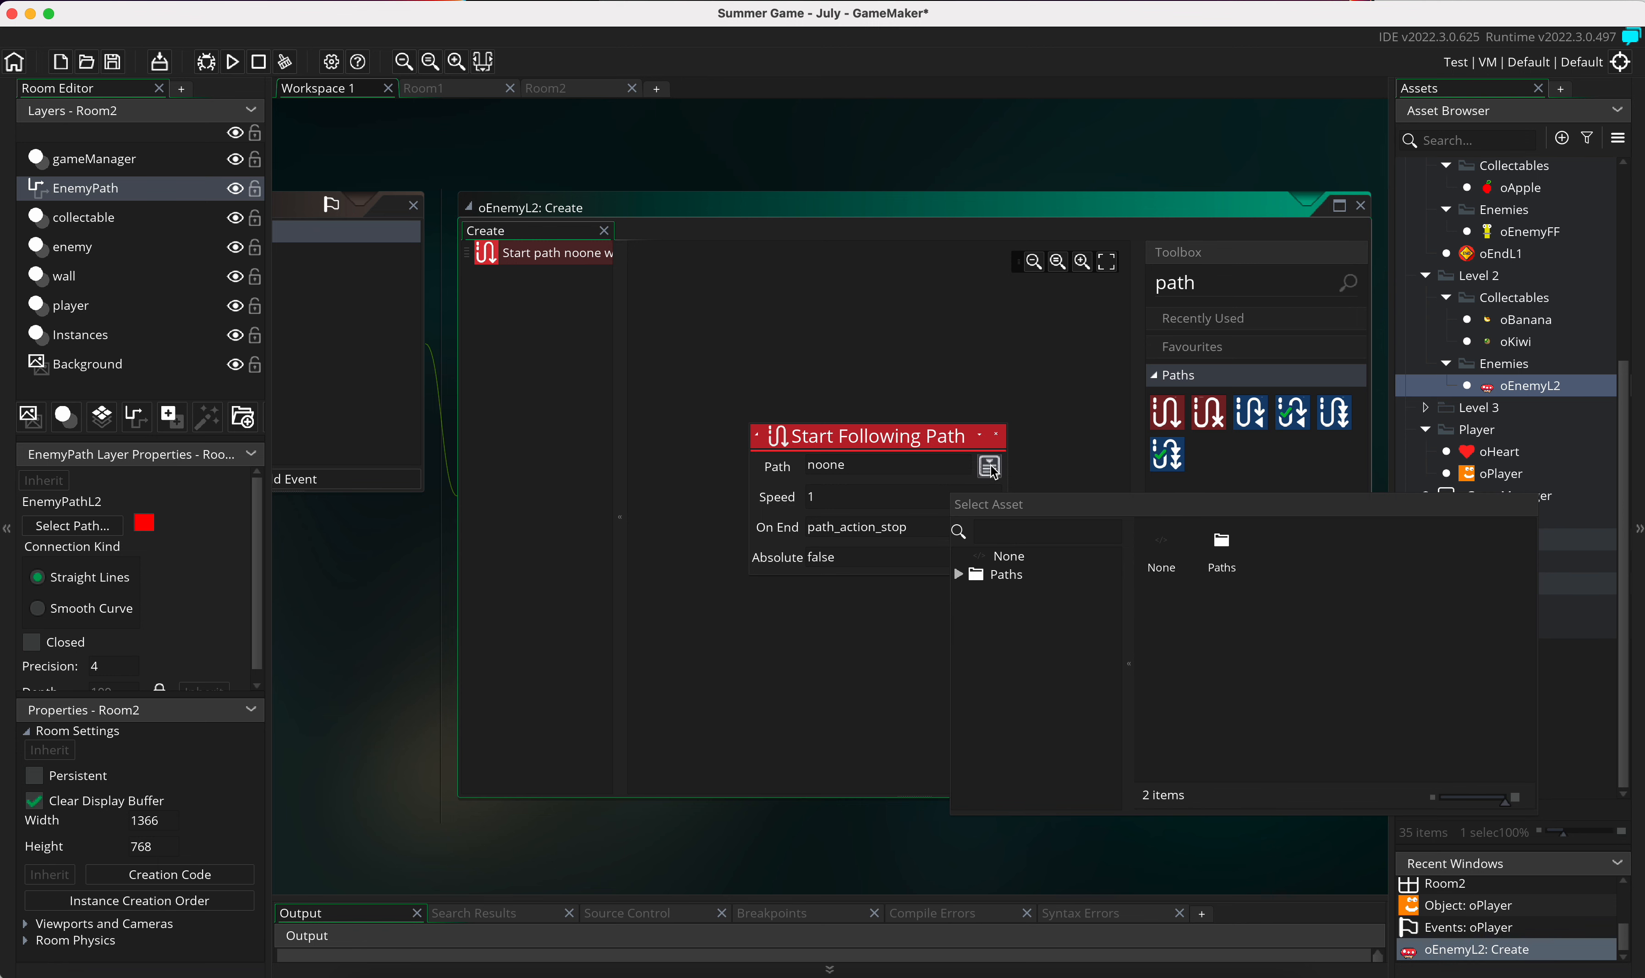
pyautogui.doubleClick(1222, 551)
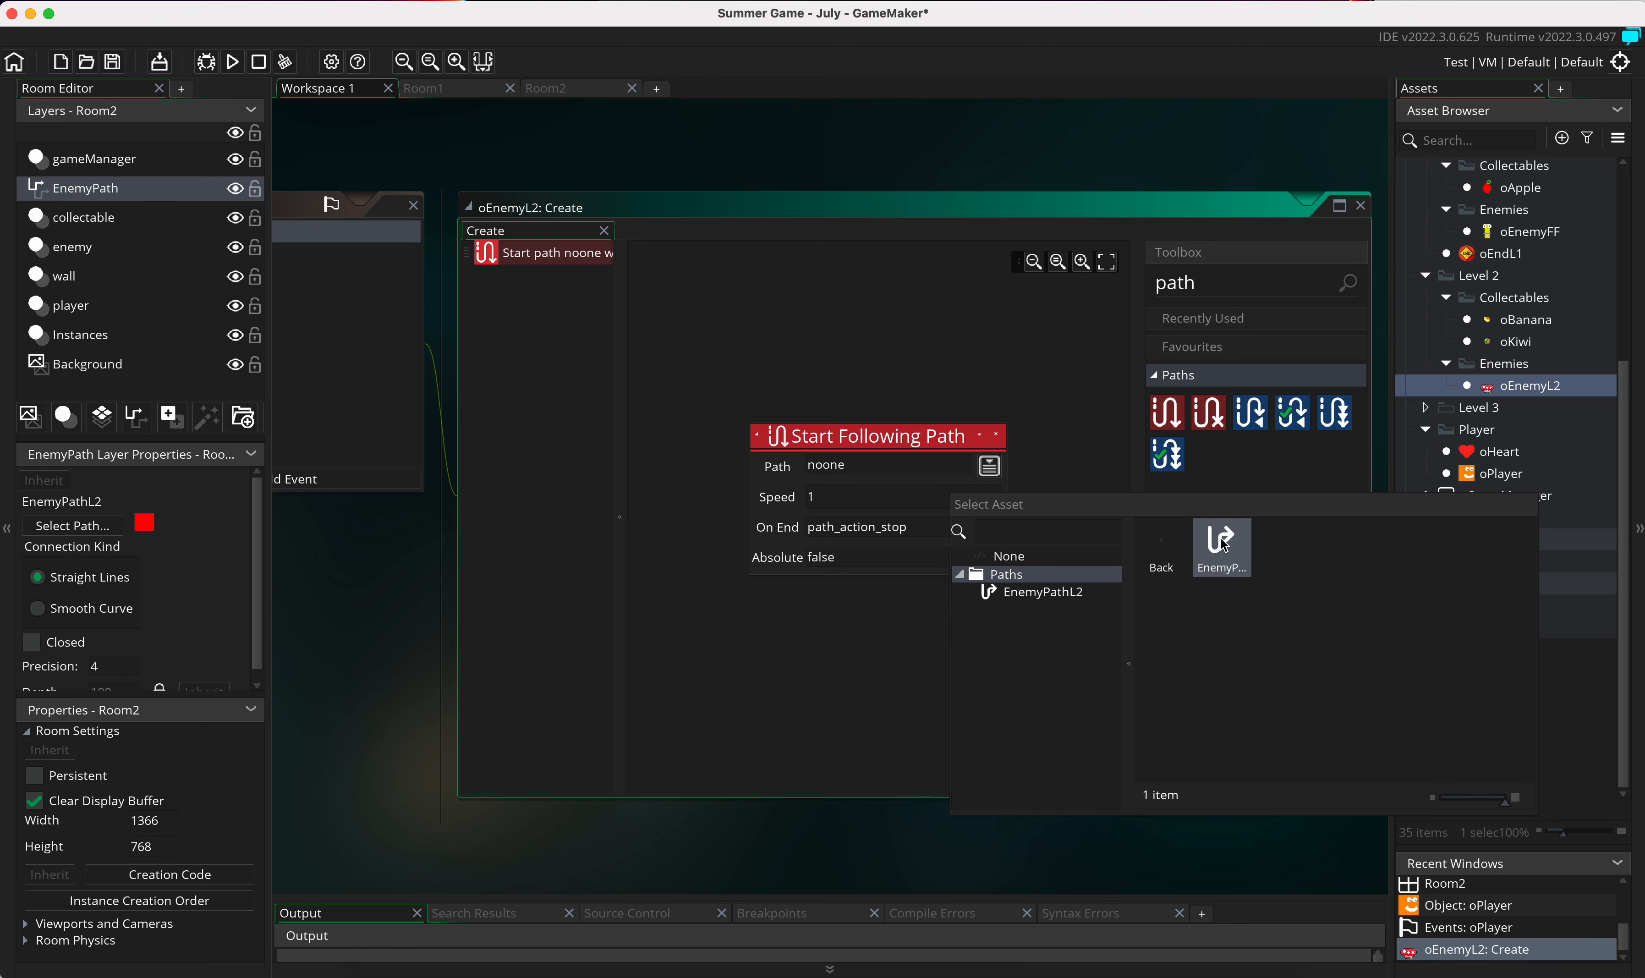
pyautogui.doubleClick(1239, 561)
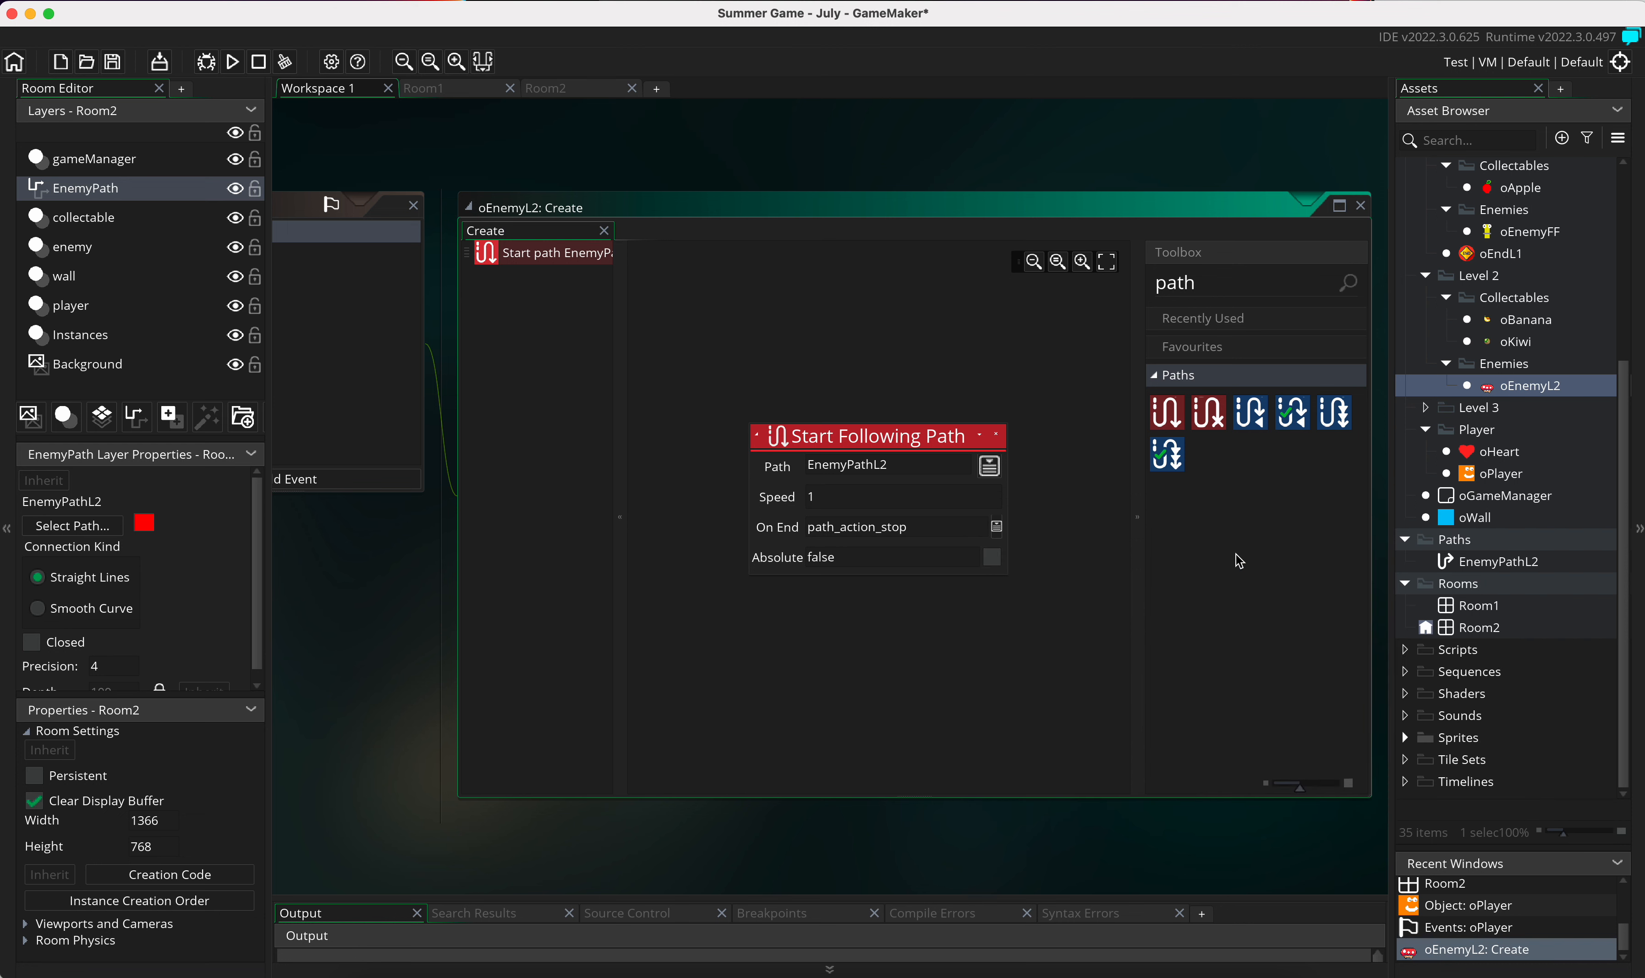
# Step: Set the path action's speed to 2 and its end behaviour to Reverse, and test-run the game
pyautogui.click(834, 493)
pyautogui.press('BackSpace')
pyautogui.write('2')
pyautogui.click(996, 529)
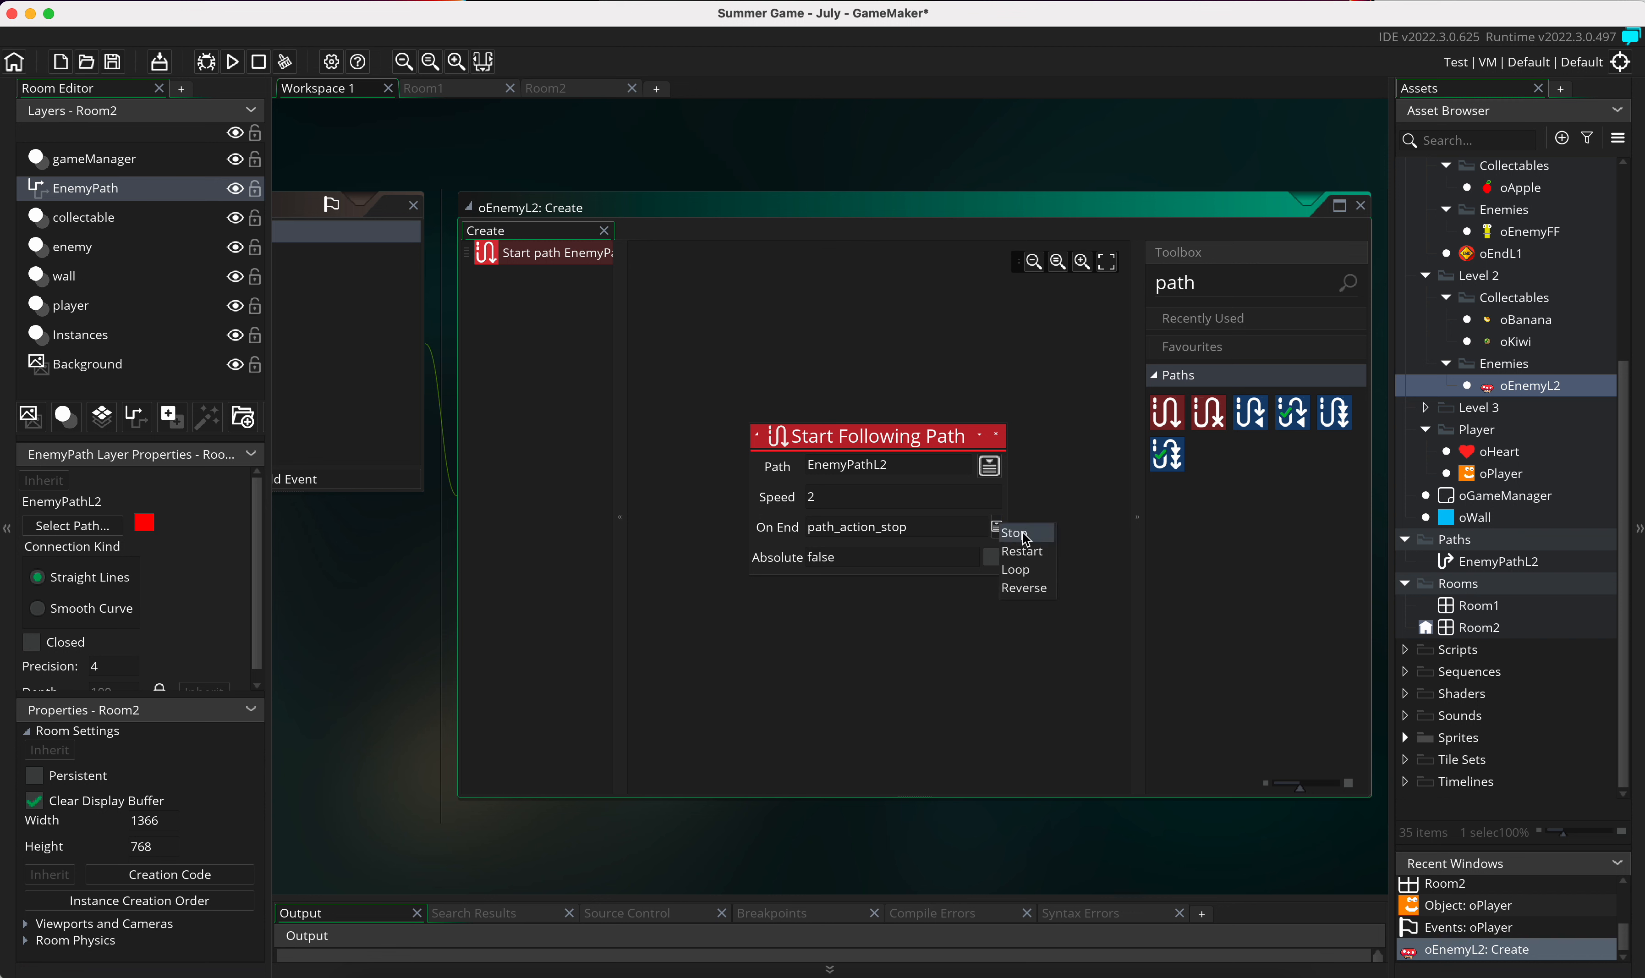
pyautogui.click(1038, 588)
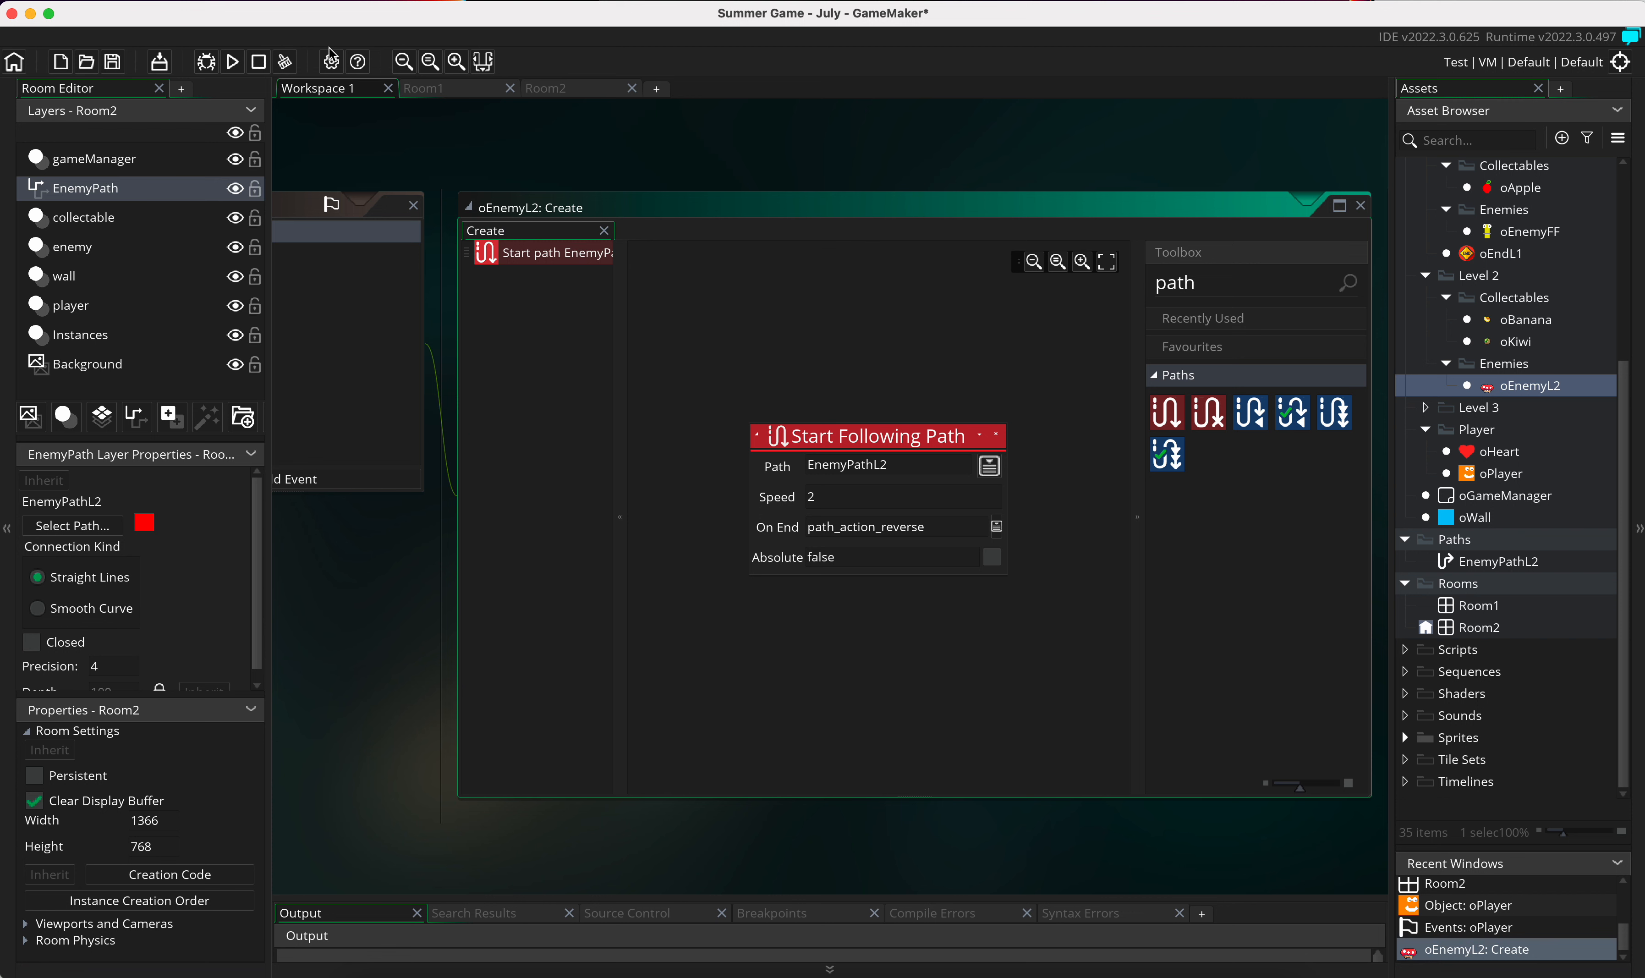
pyautogui.click(233, 62)
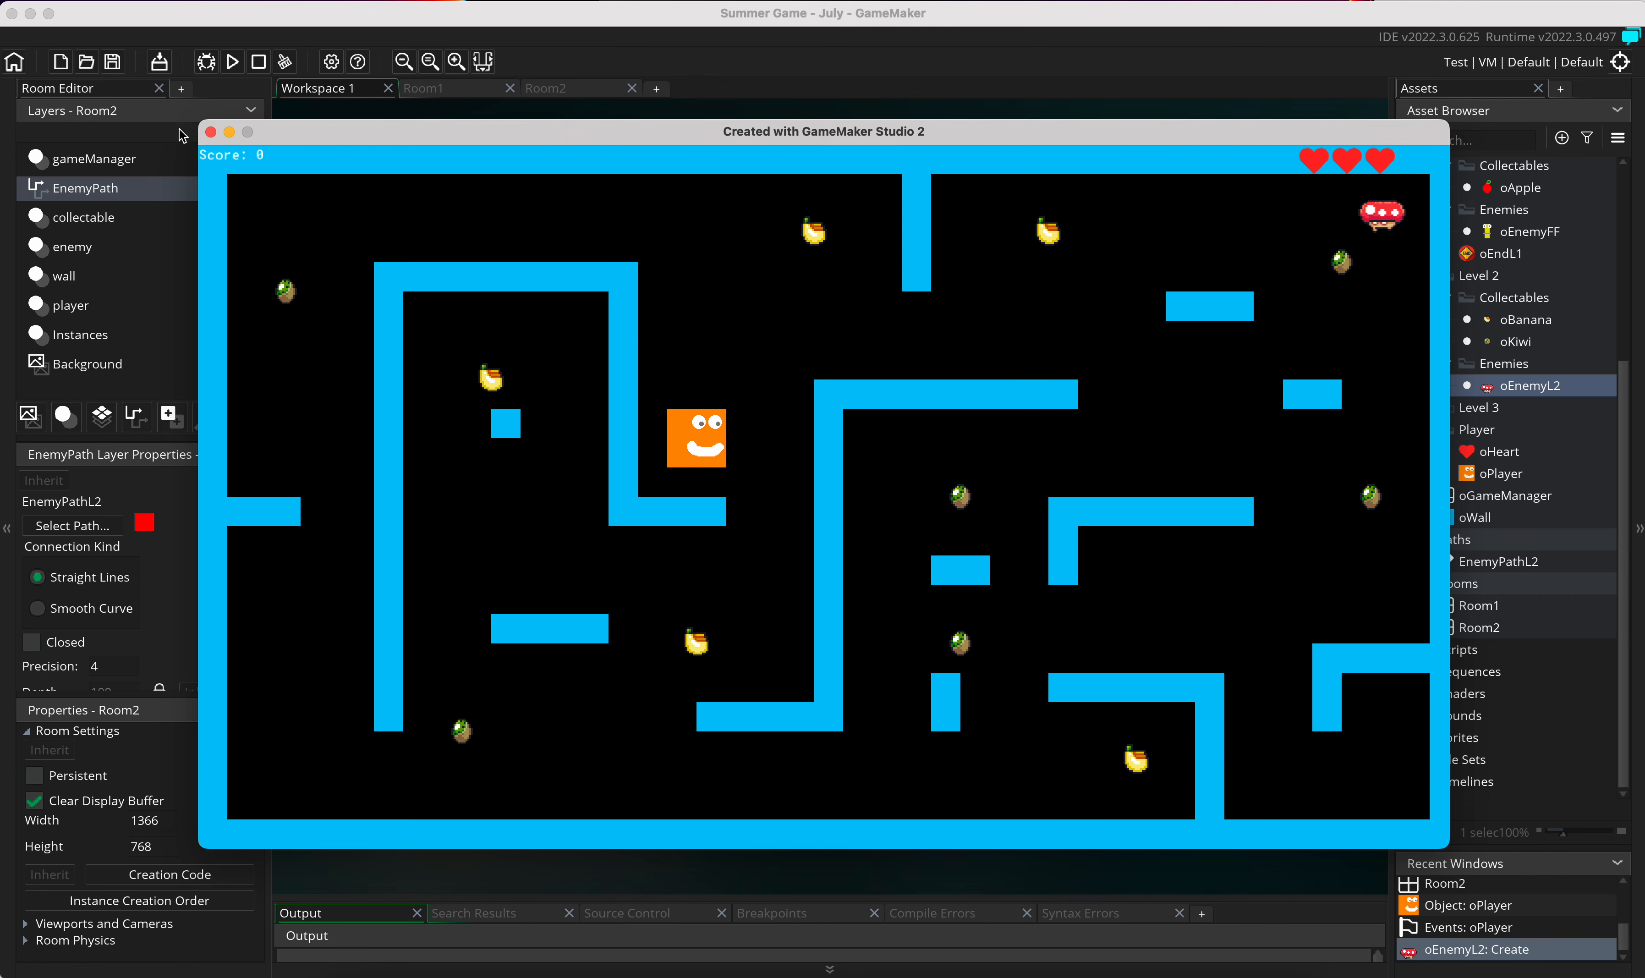
pyautogui.click(210, 132)
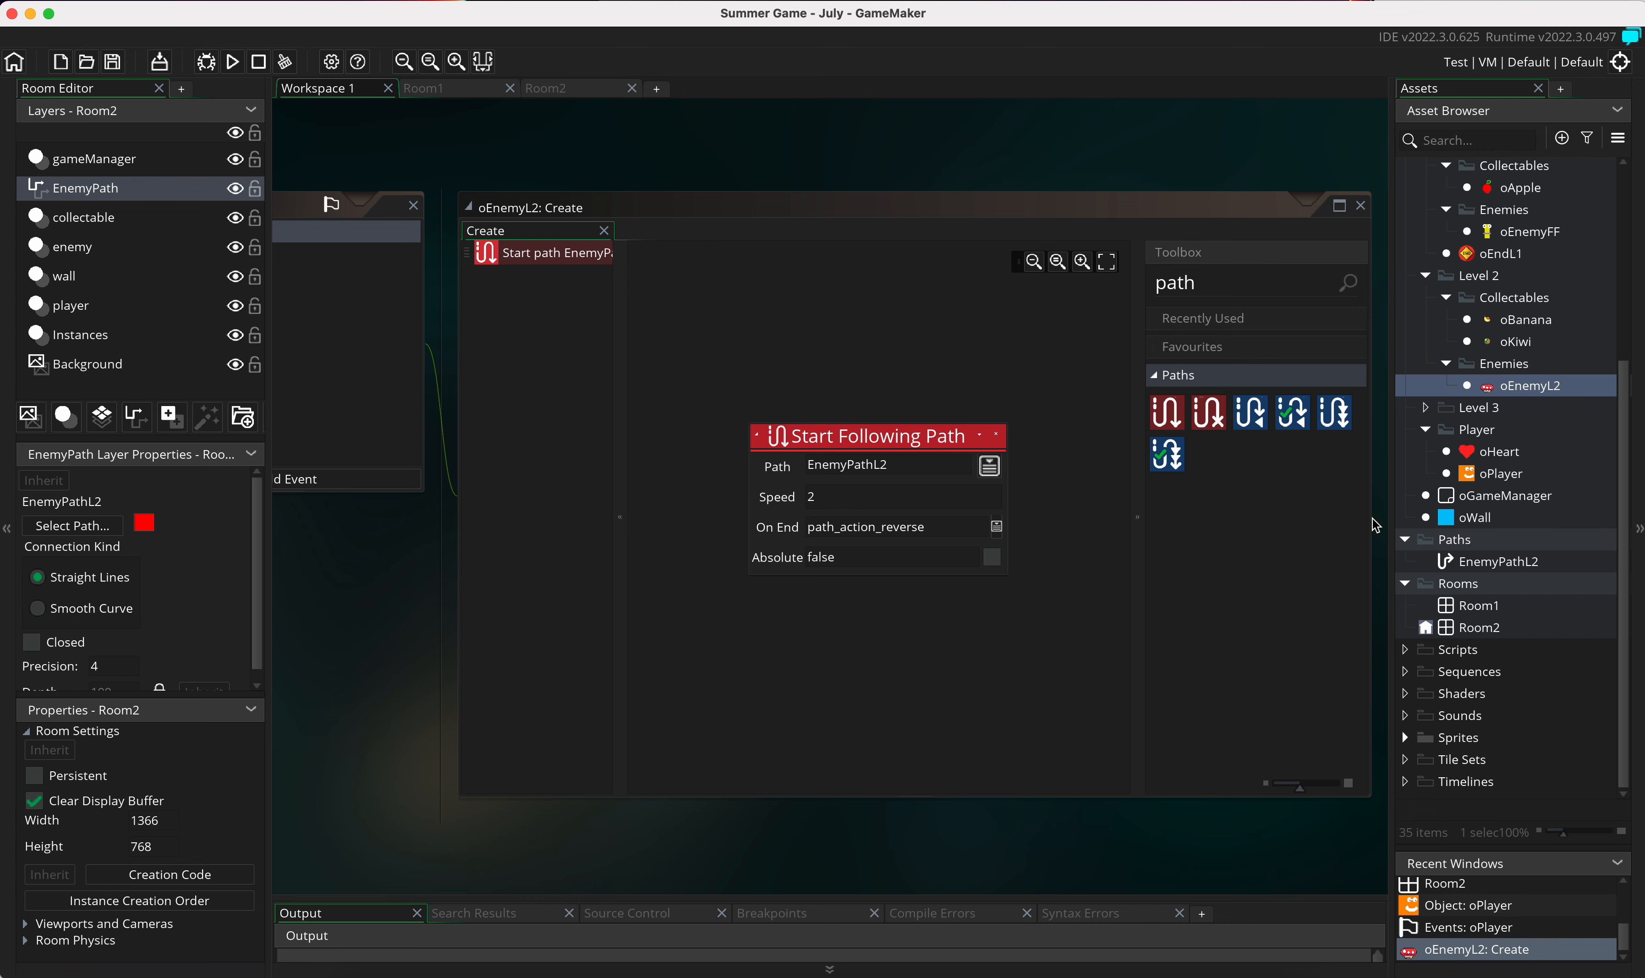
# Step: Move the oEnemyL2 instance on Room2's enemy layer to (1216, 512) and test-run the game
pyautogui.doubleClick(1492, 628)
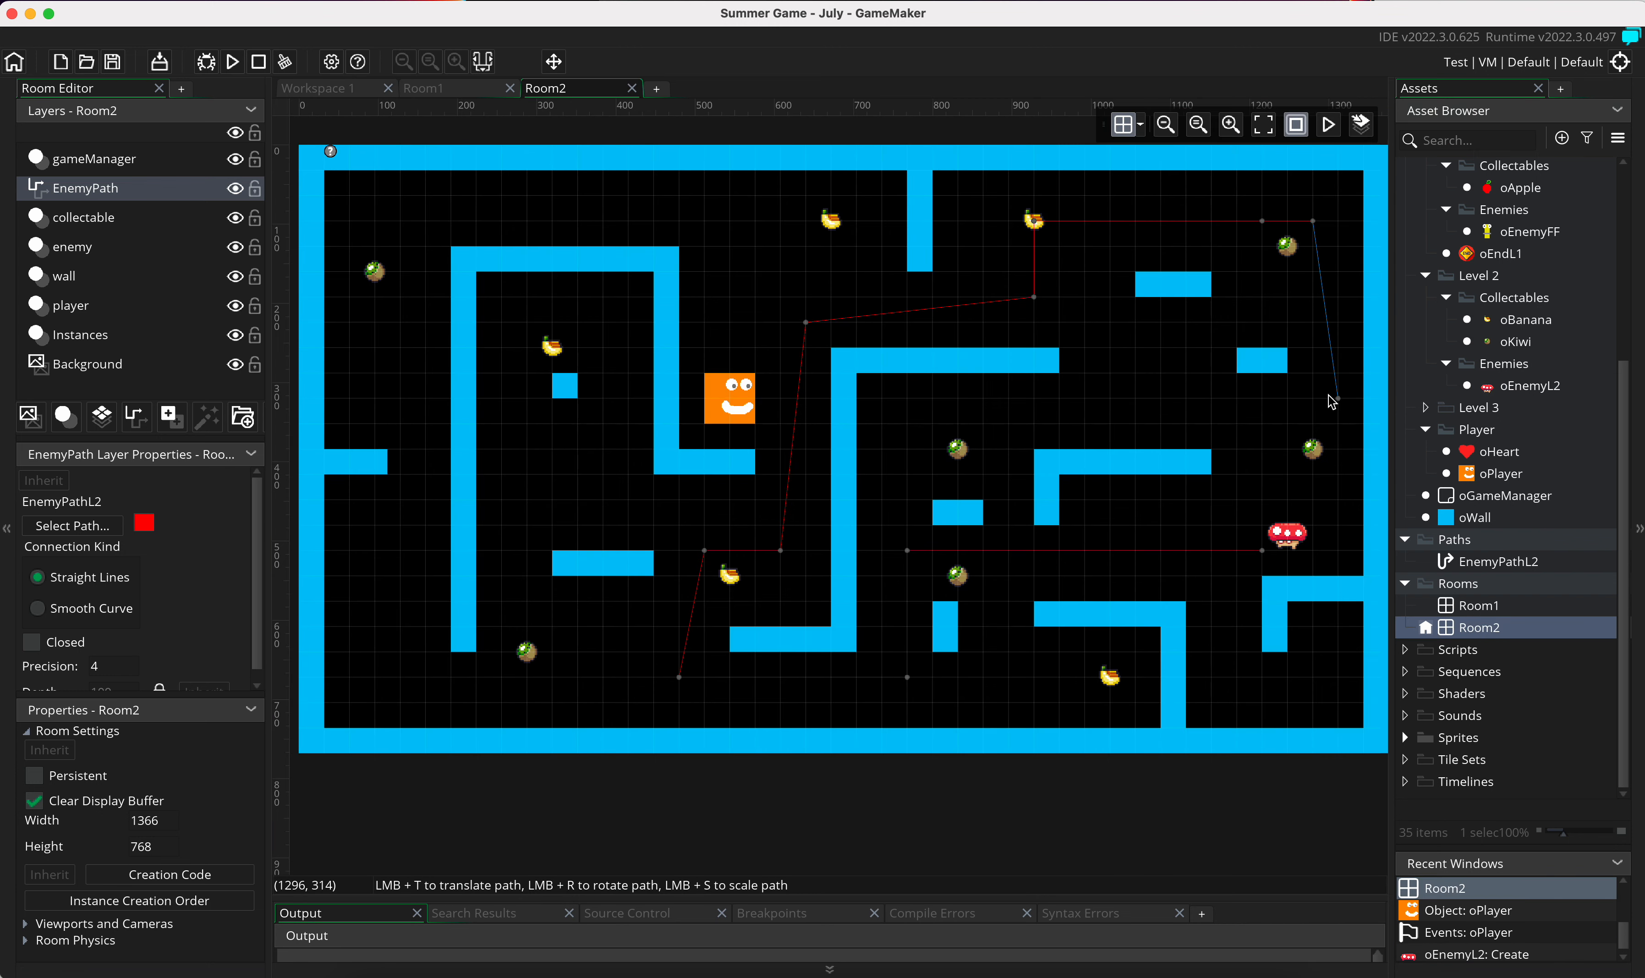
pyautogui.click(1298, 542)
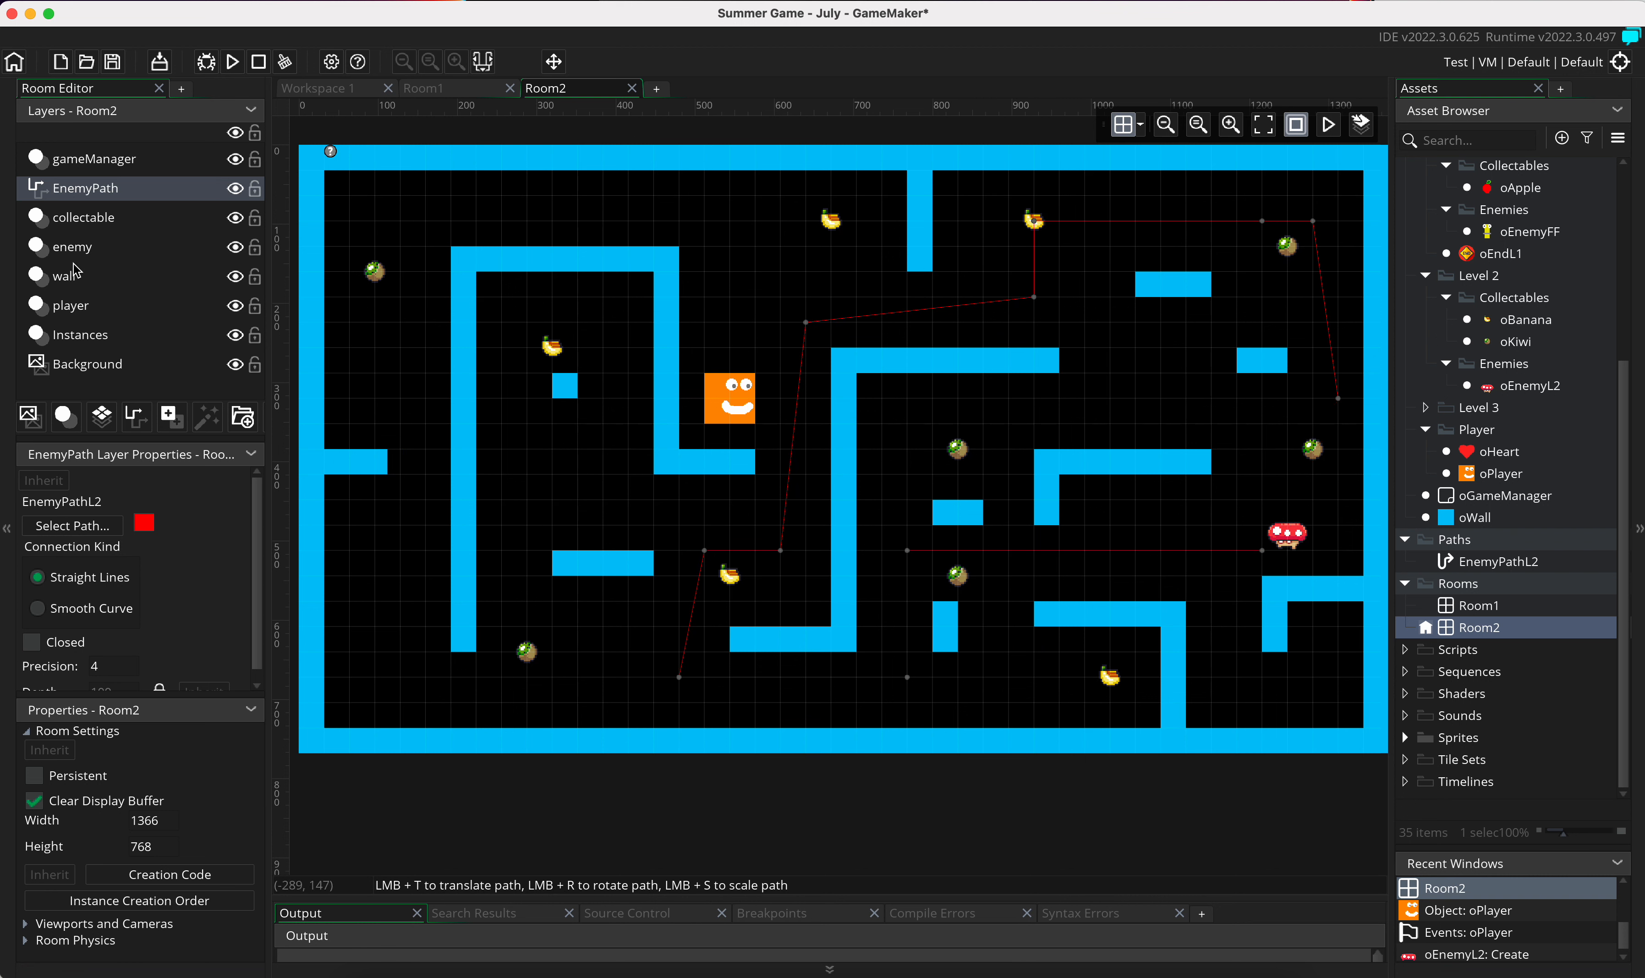
pyautogui.click(90, 254)
pyautogui.moveTo(1290, 538)
pyautogui.mouseDown()
pyautogui.moveTo(1285, 560)
pyautogui.moveTo(1265, 556)
pyautogui.moveTo(1310, 555)
pyautogui.moveTo(1261, 556)
pyautogui.moveTo(1382, 553)
pyautogui.moveTo(1266, 558)
pyautogui.mouseUp()
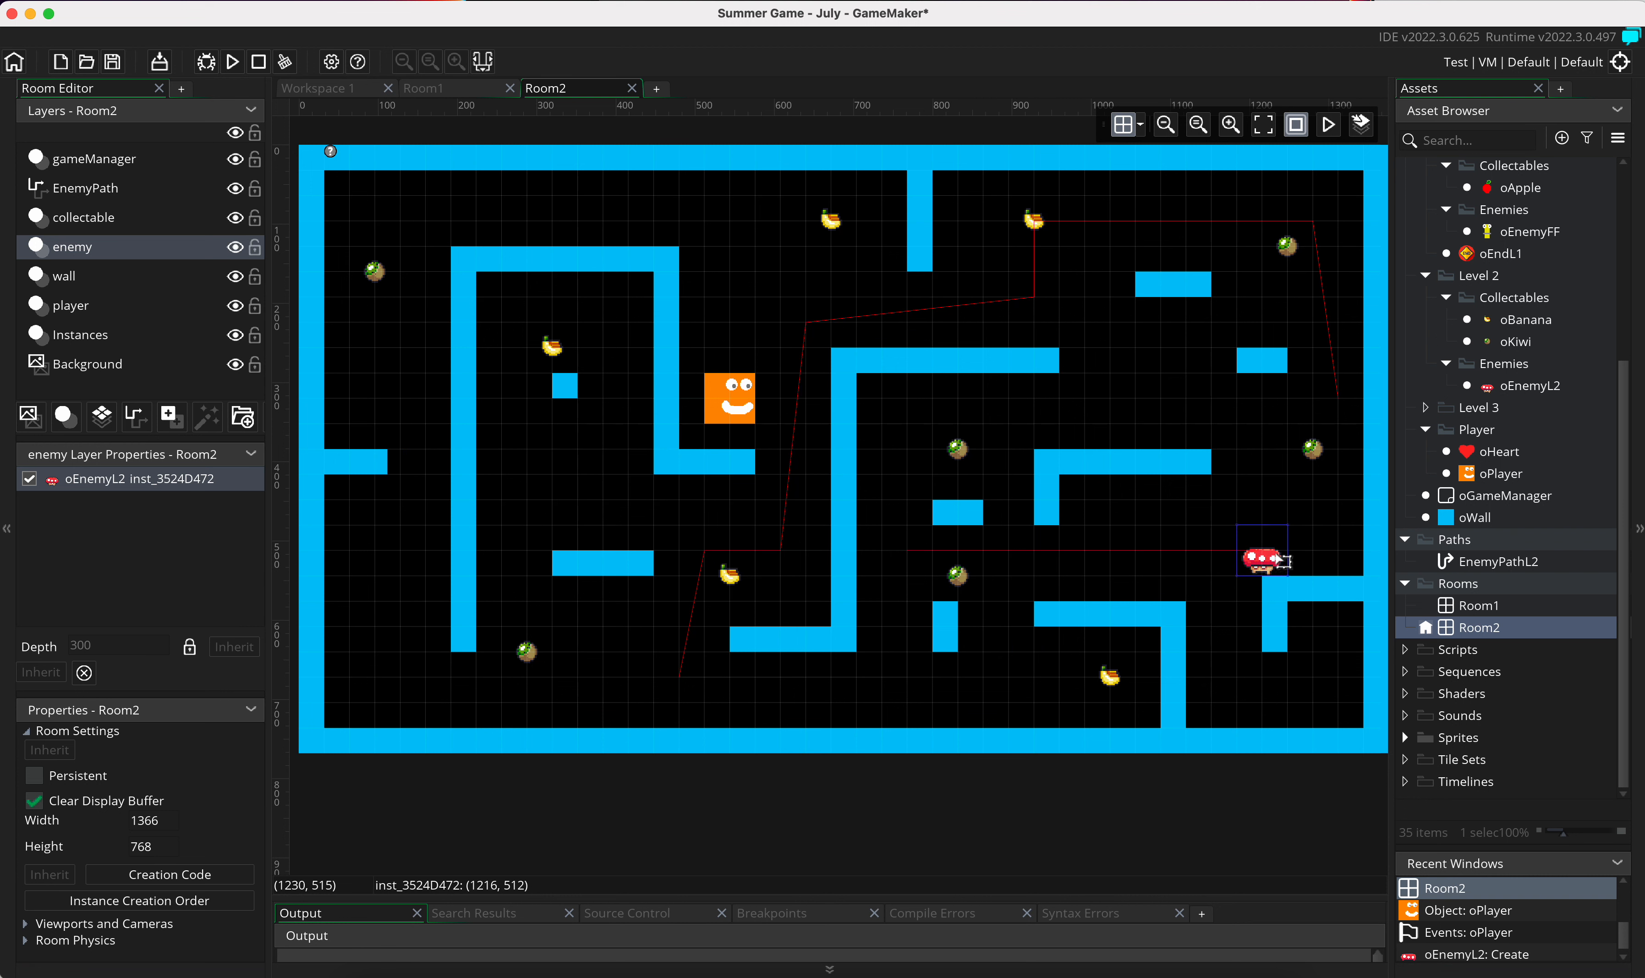
pyautogui.click(232, 62)
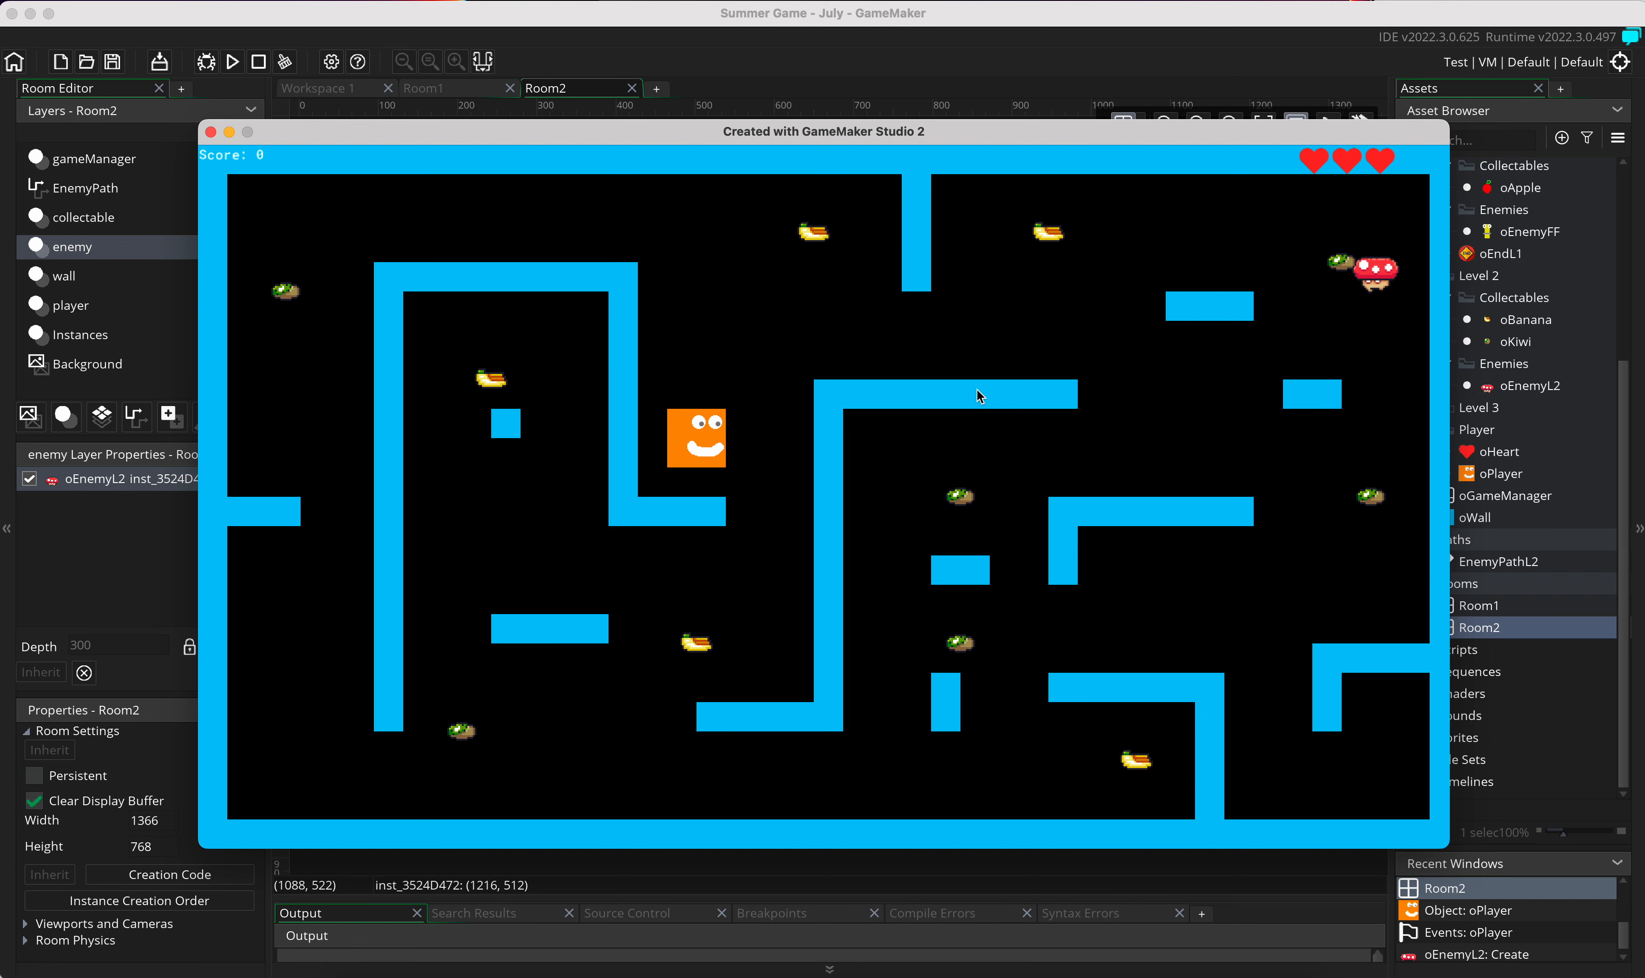
pyautogui.click(211, 133)
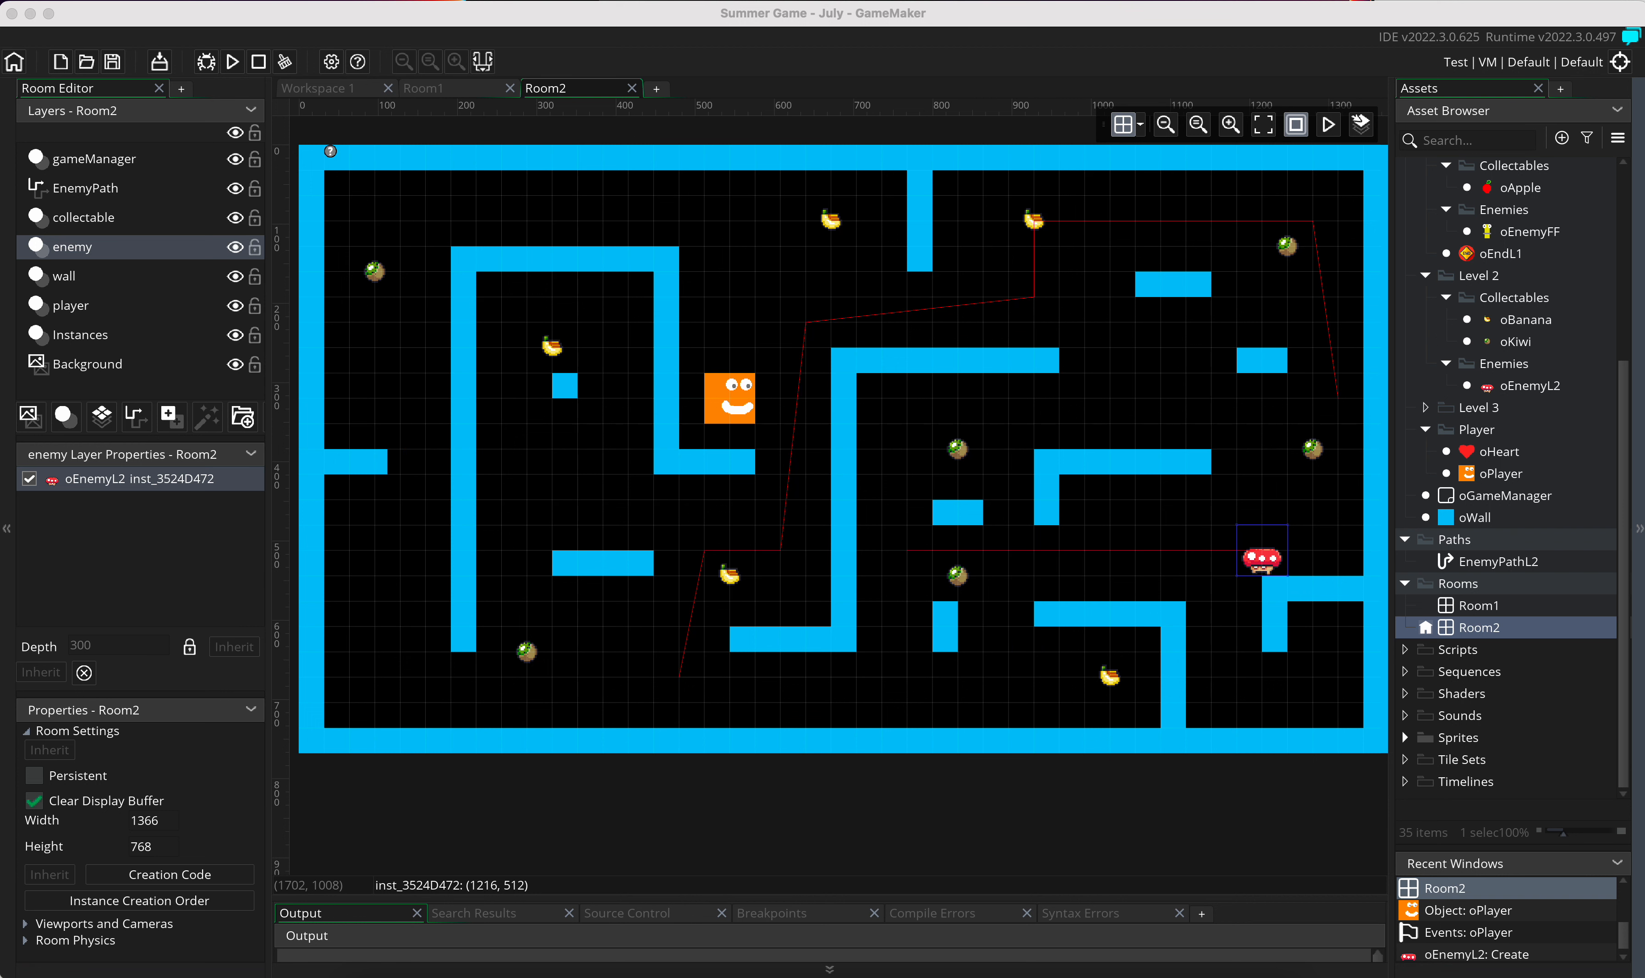
# Step: Expand the Sprites group in the Asset Browser to reach the Level 2 Enemies folder
pyautogui.click(1405, 737)
pyautogui.scroll(-3, 1499, 758)
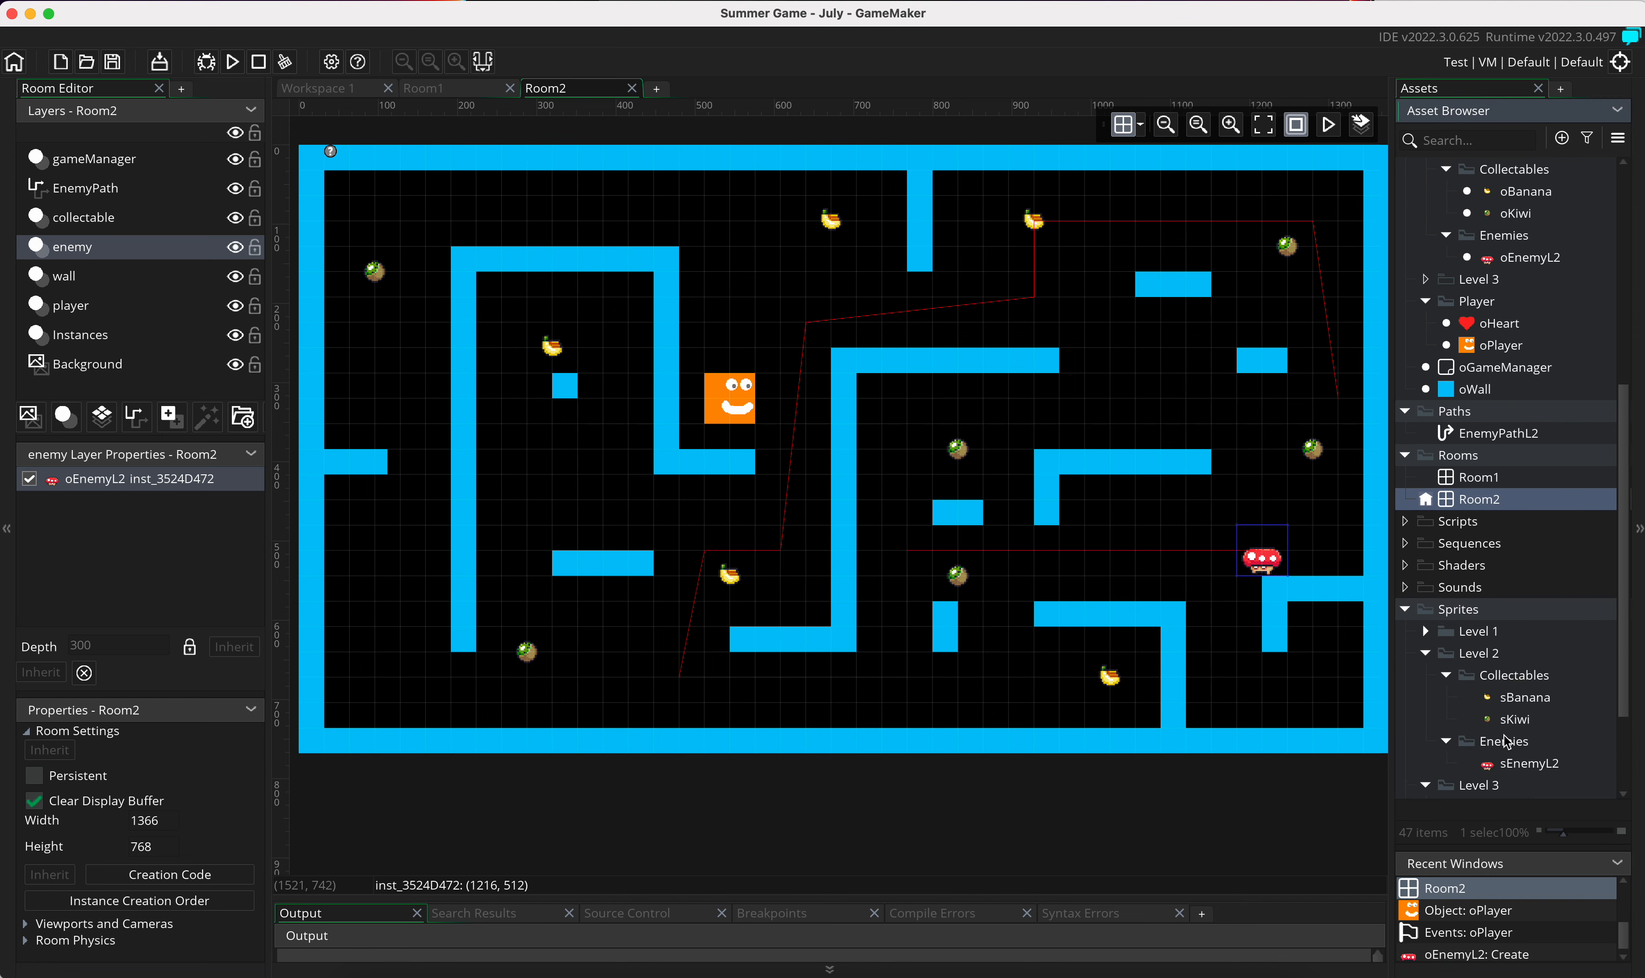
pyautogui.click(1502, 742)
pyautogui.rightClick(1498, 747)
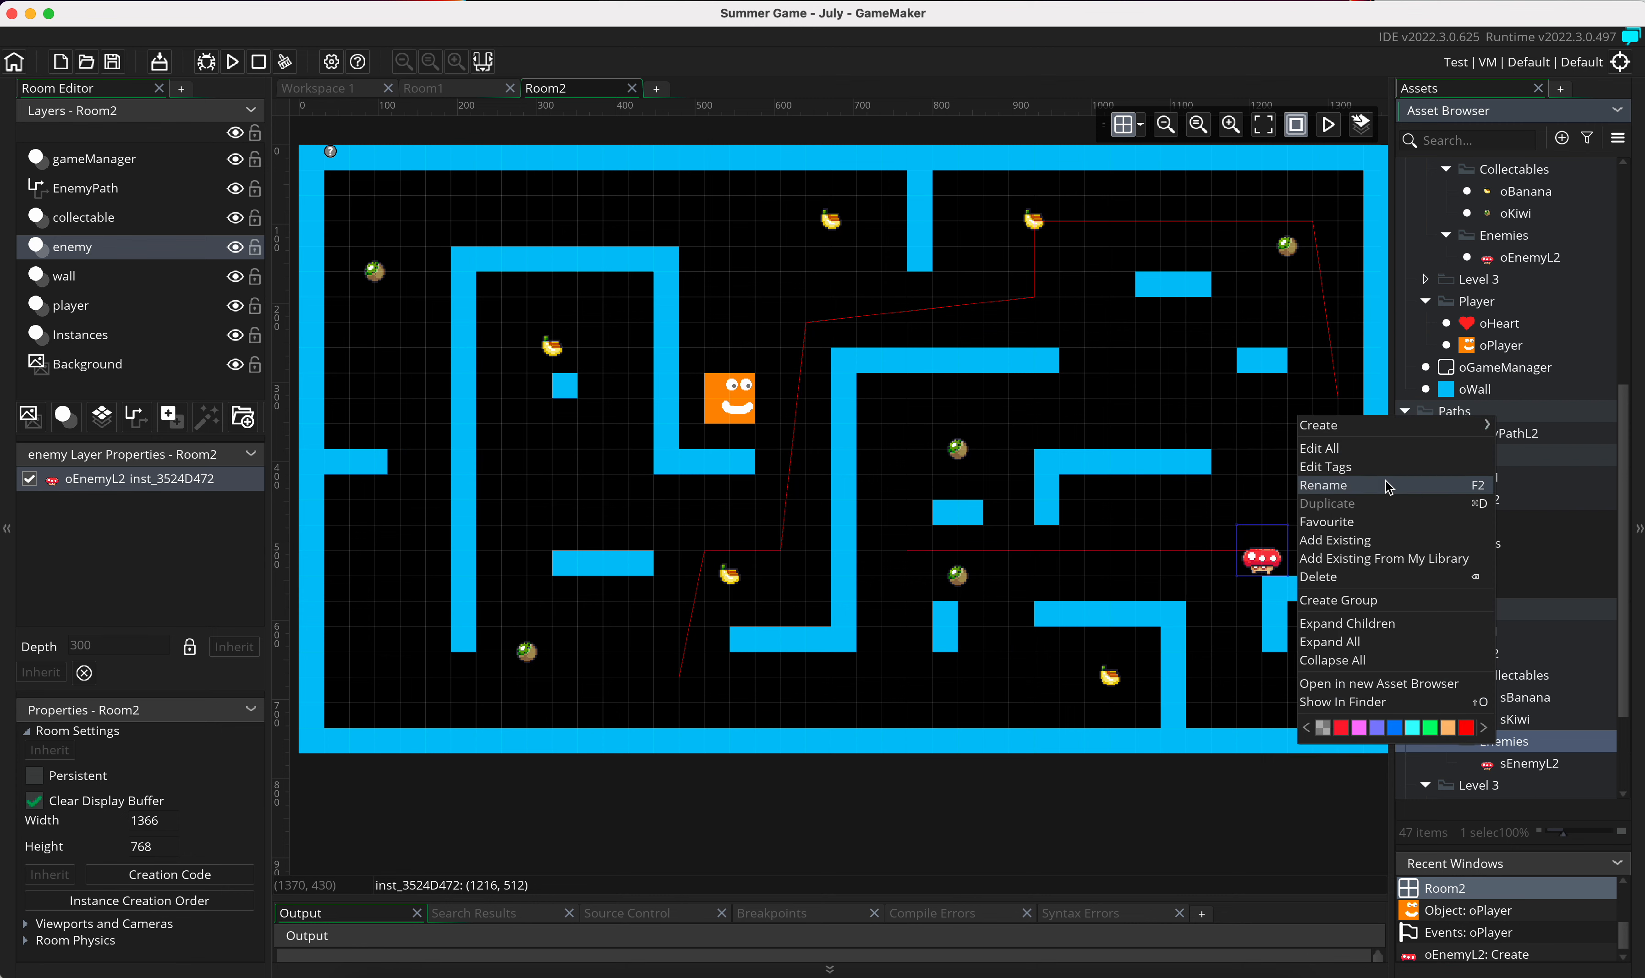
pyautogui.moveTo(1395, 427)
pyautogui.click(1528, 508)
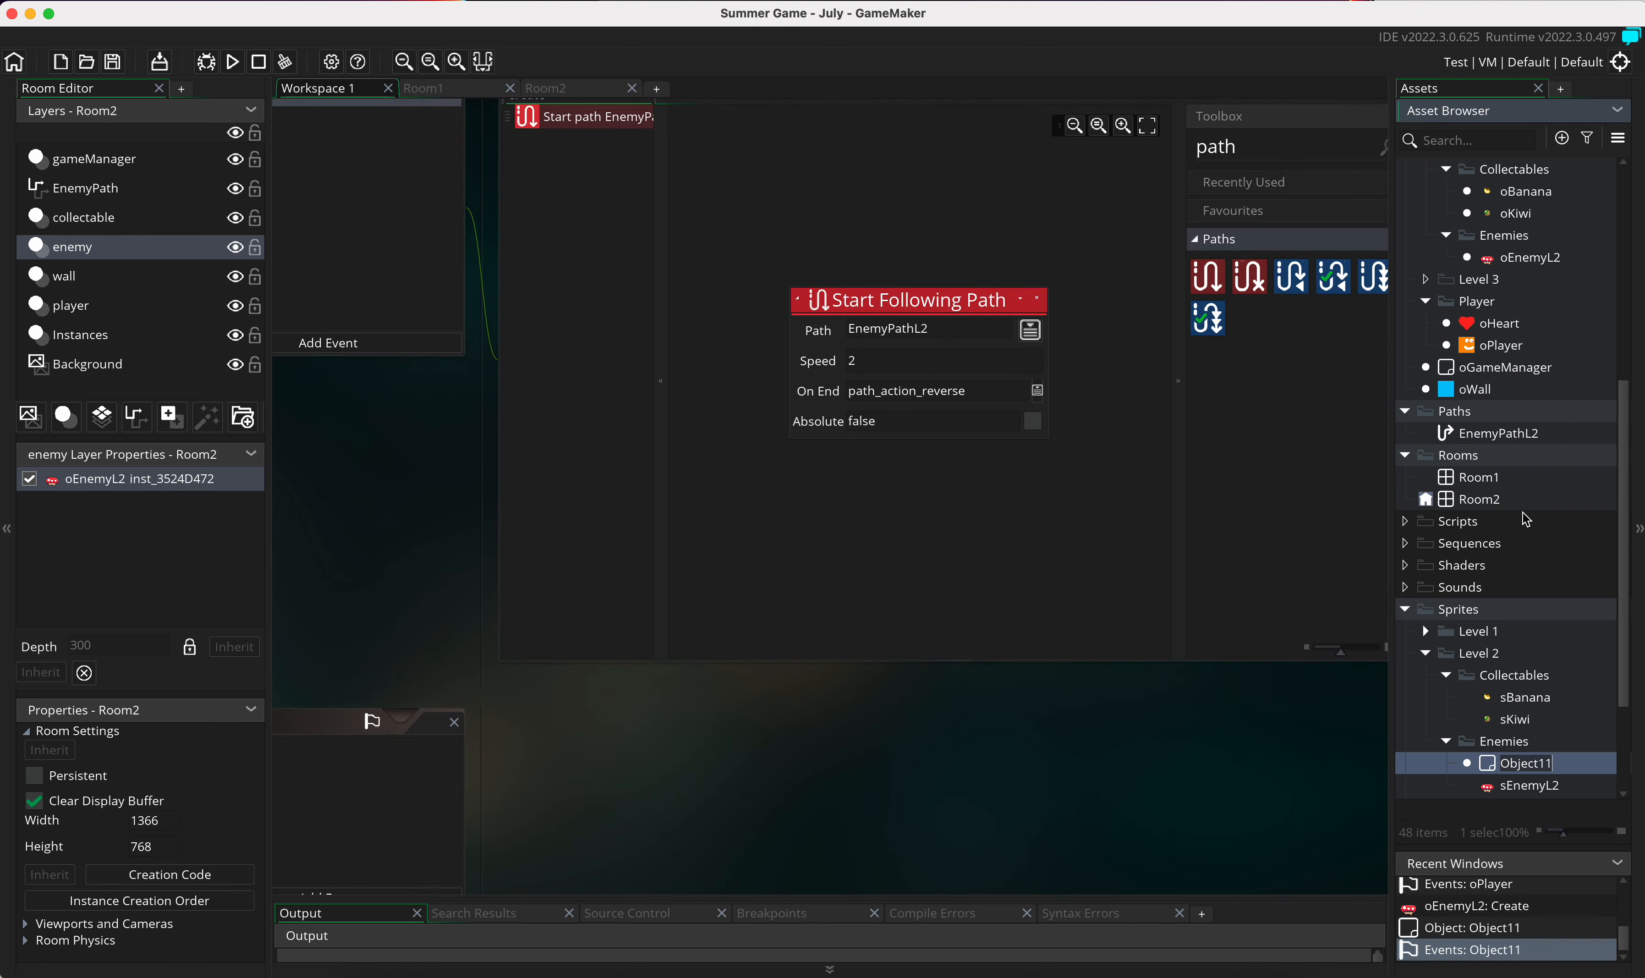
pyautogui.write('sEnemyL2-2')
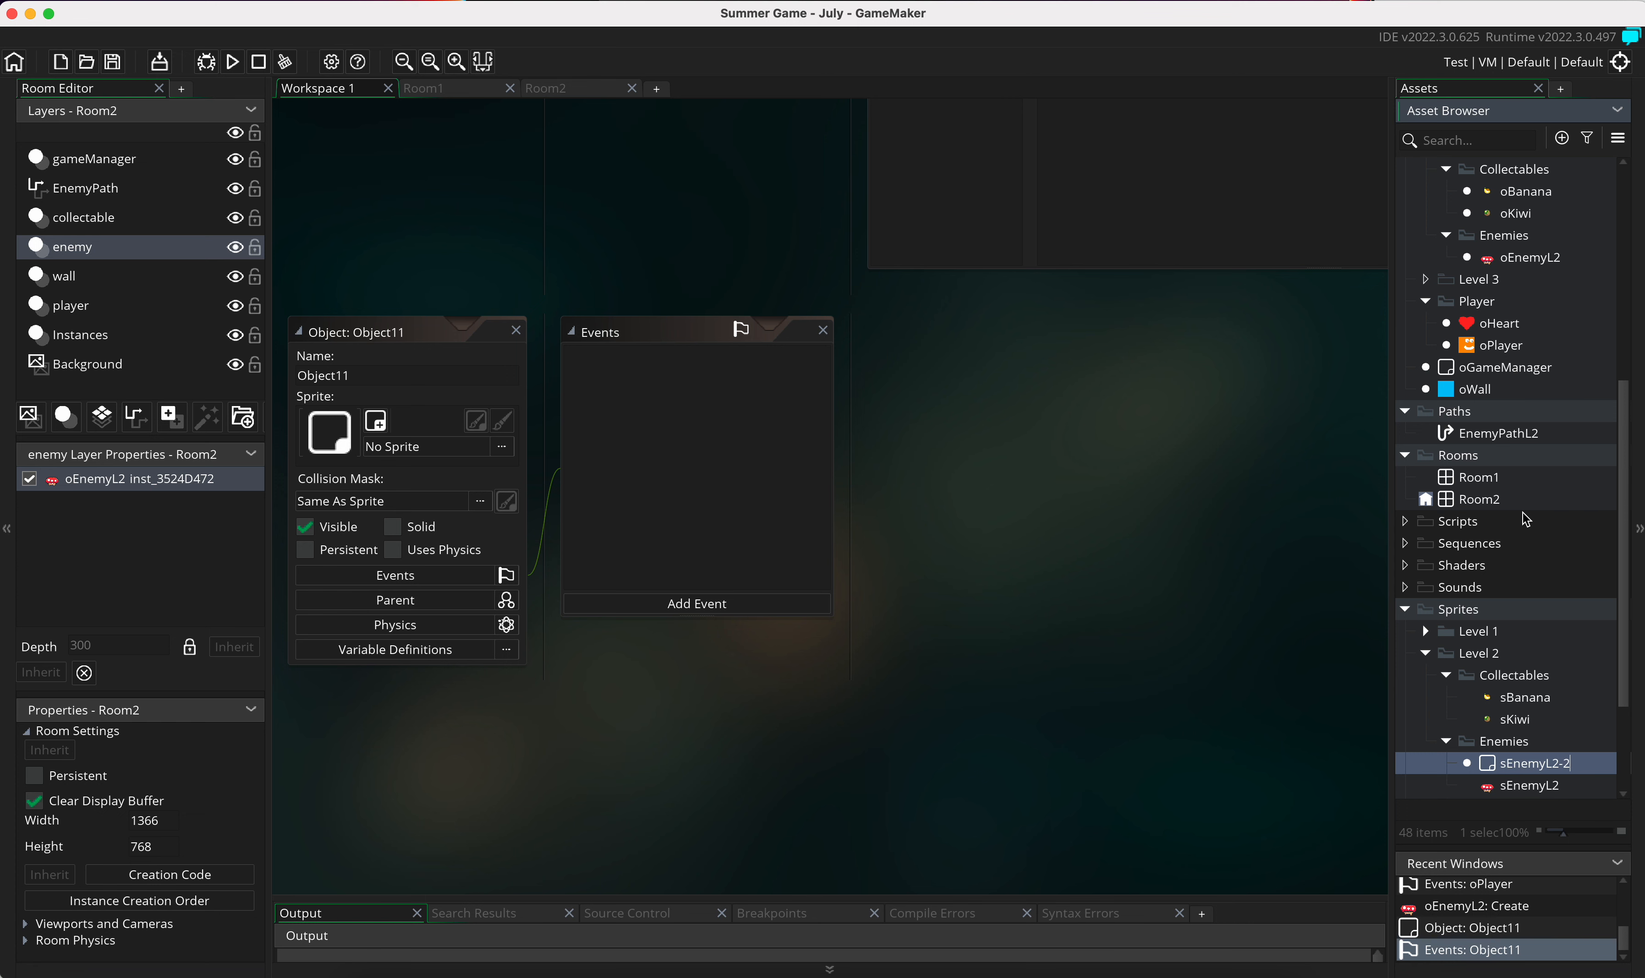
pyautogui.press('Return')
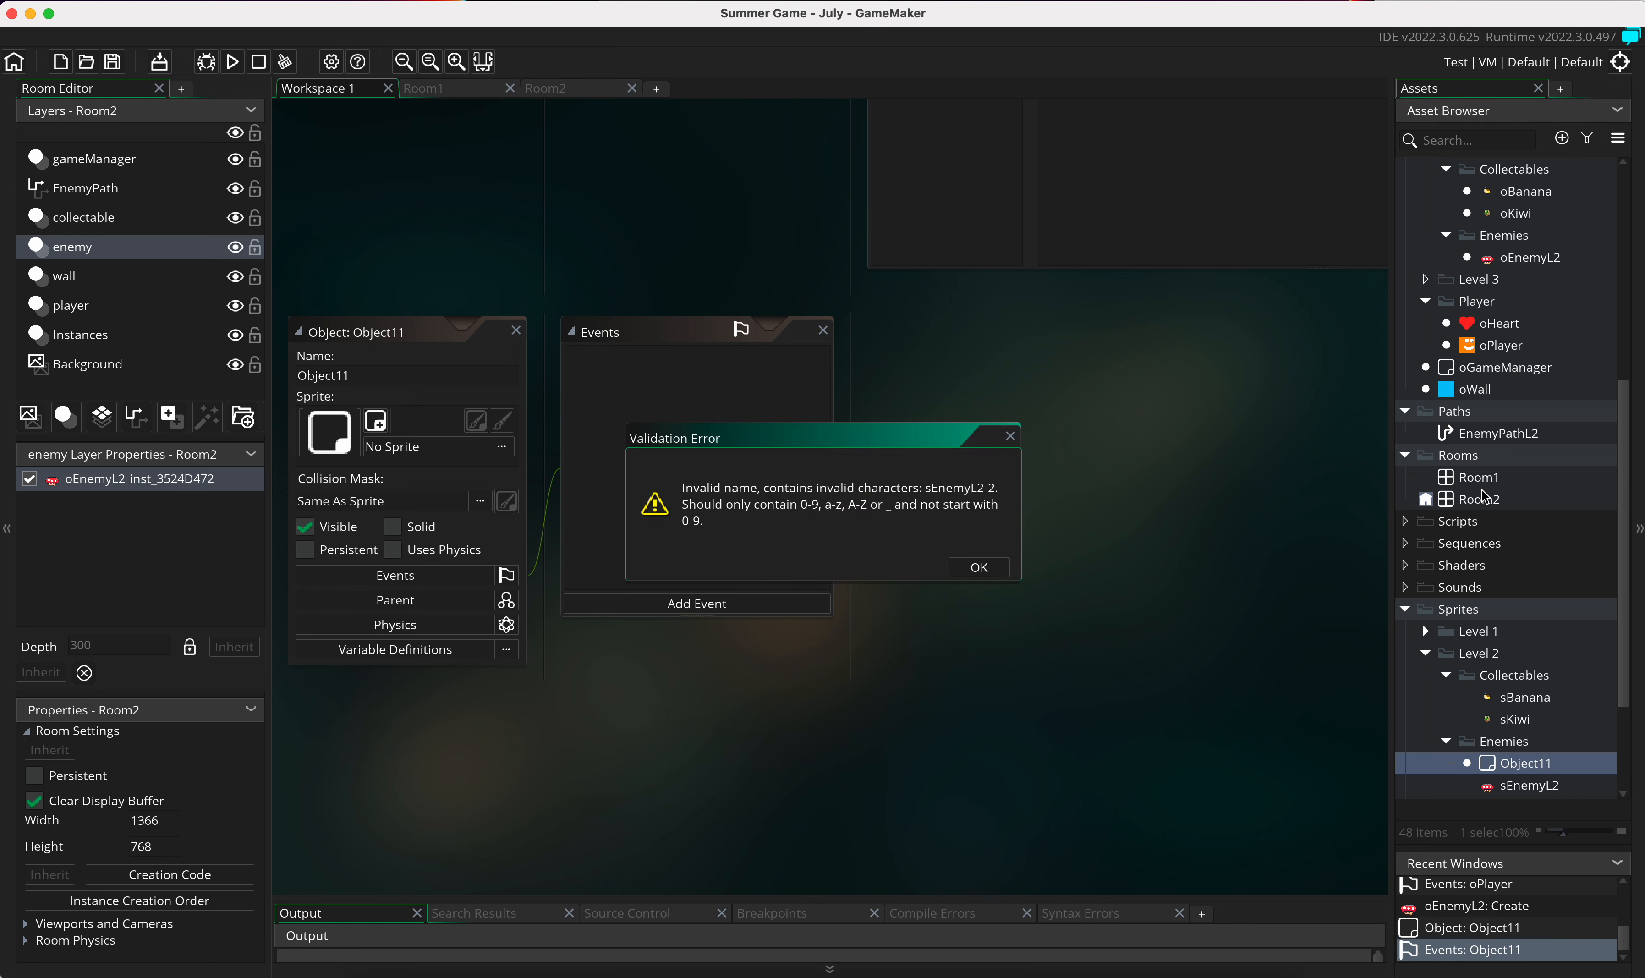
pyautogui.press('Return')
pyautogui.click(1530, 772)
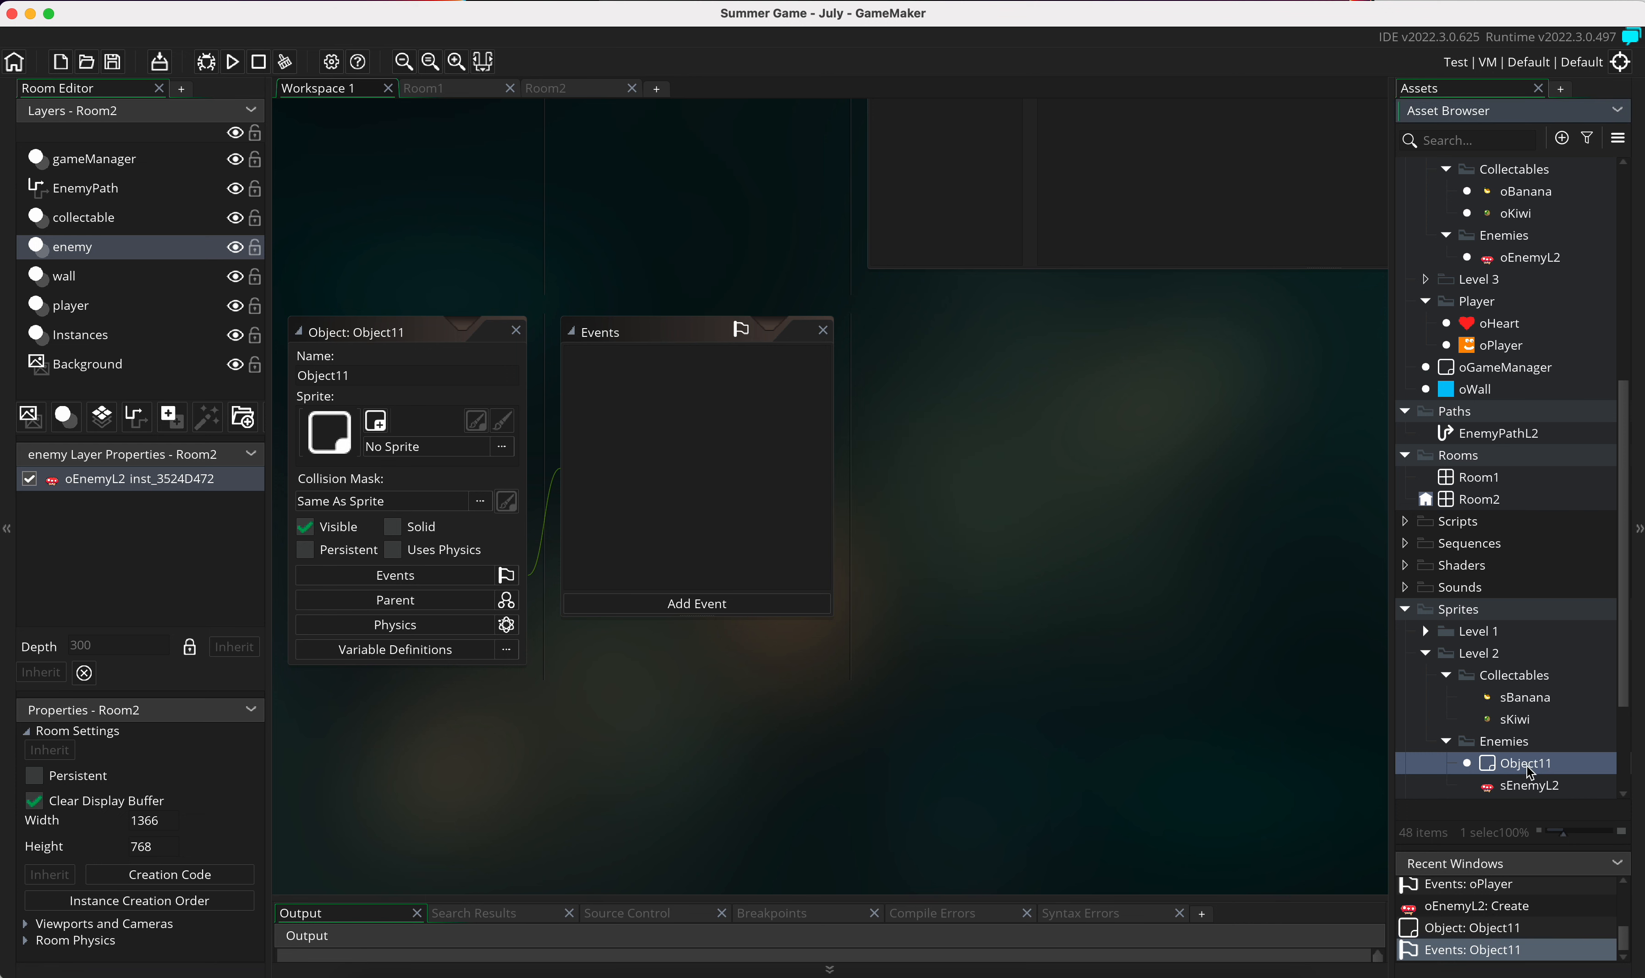
pyautogui.click(1527, 766)
pyautogui.write('sEnemyL2Radish')
pyautogui.press('Return')
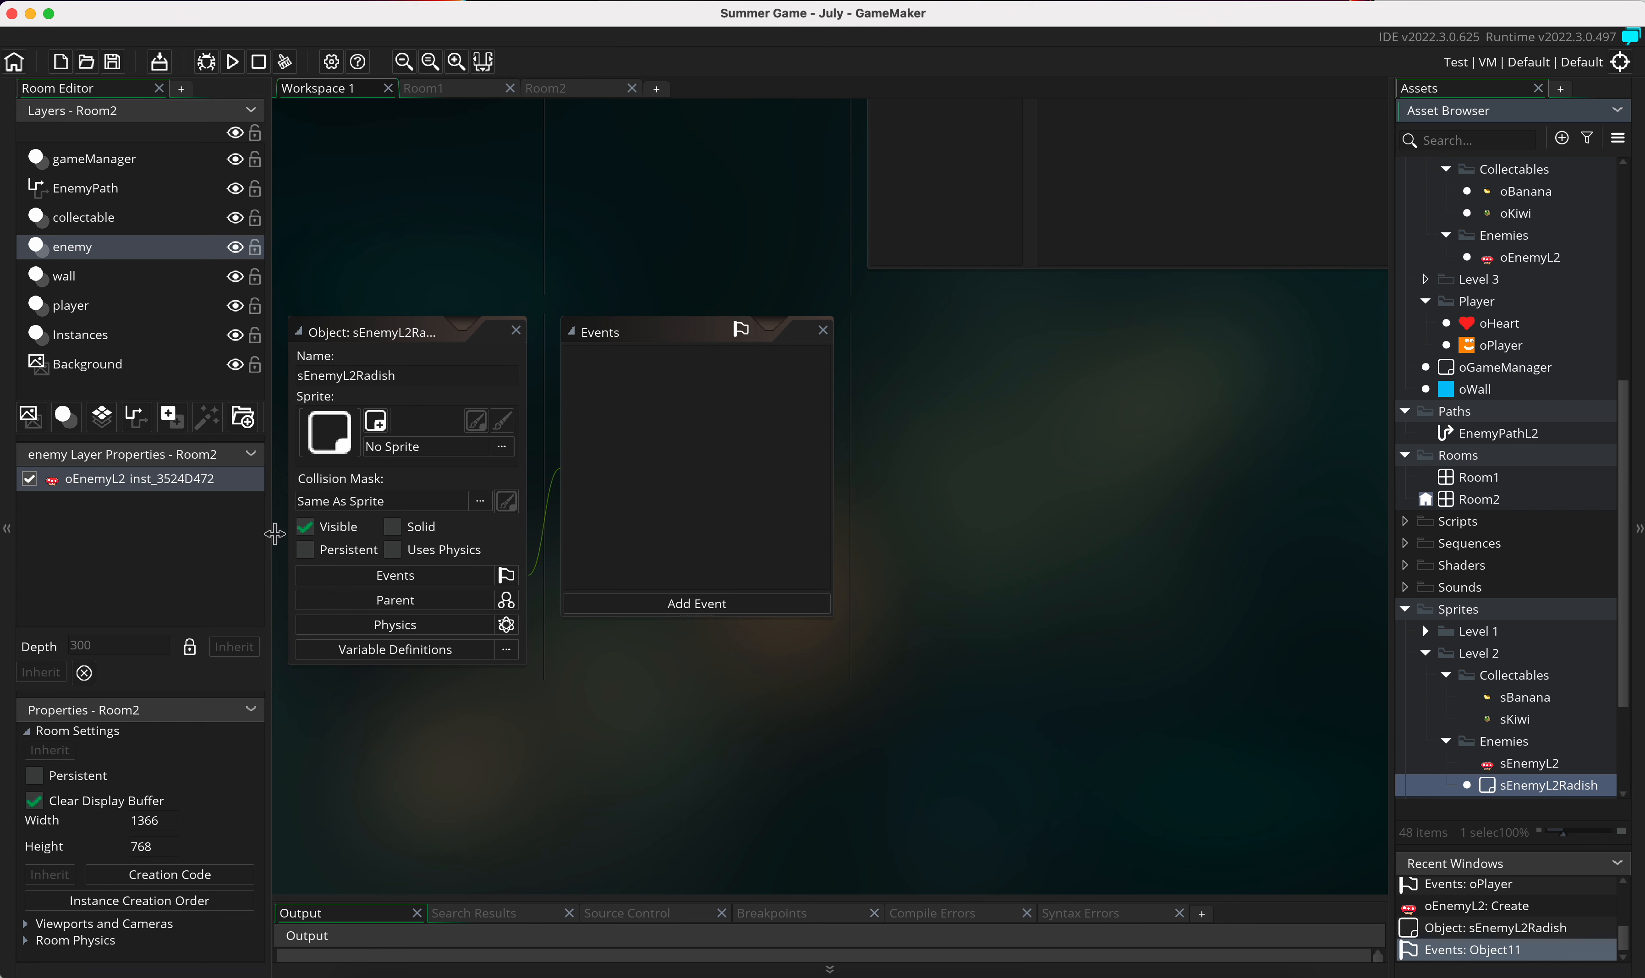
pyautogui.moveTo(441, 441); pyautogui.dragTo(558, 509)
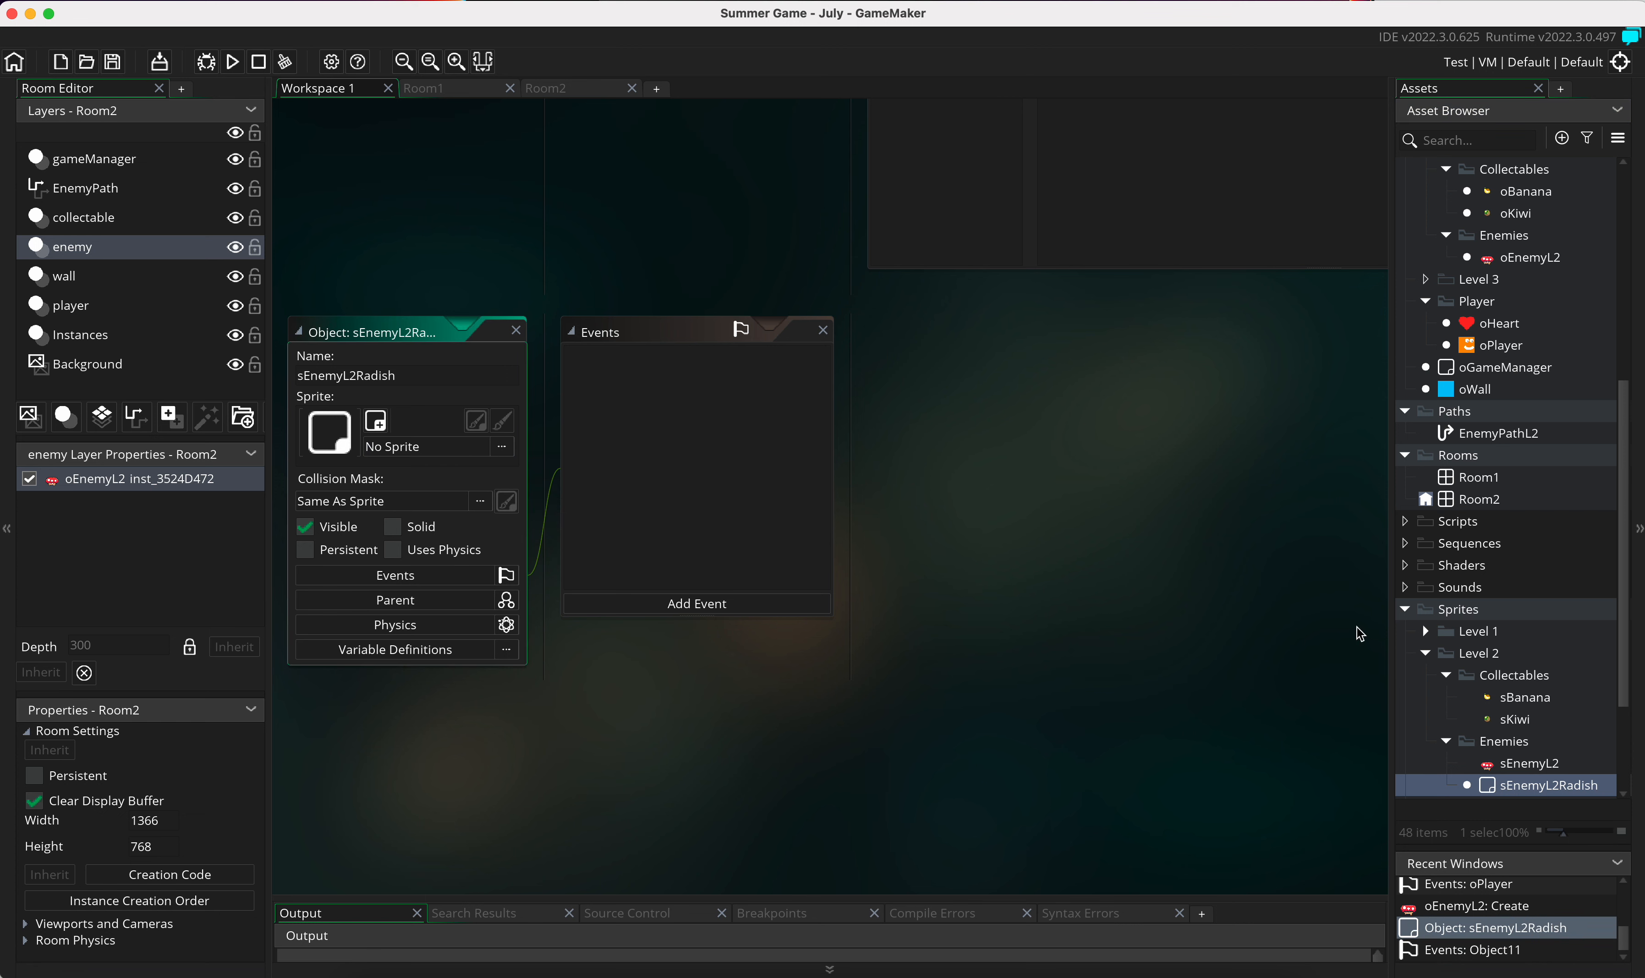
pyautogui.rightClick(1523, 788)
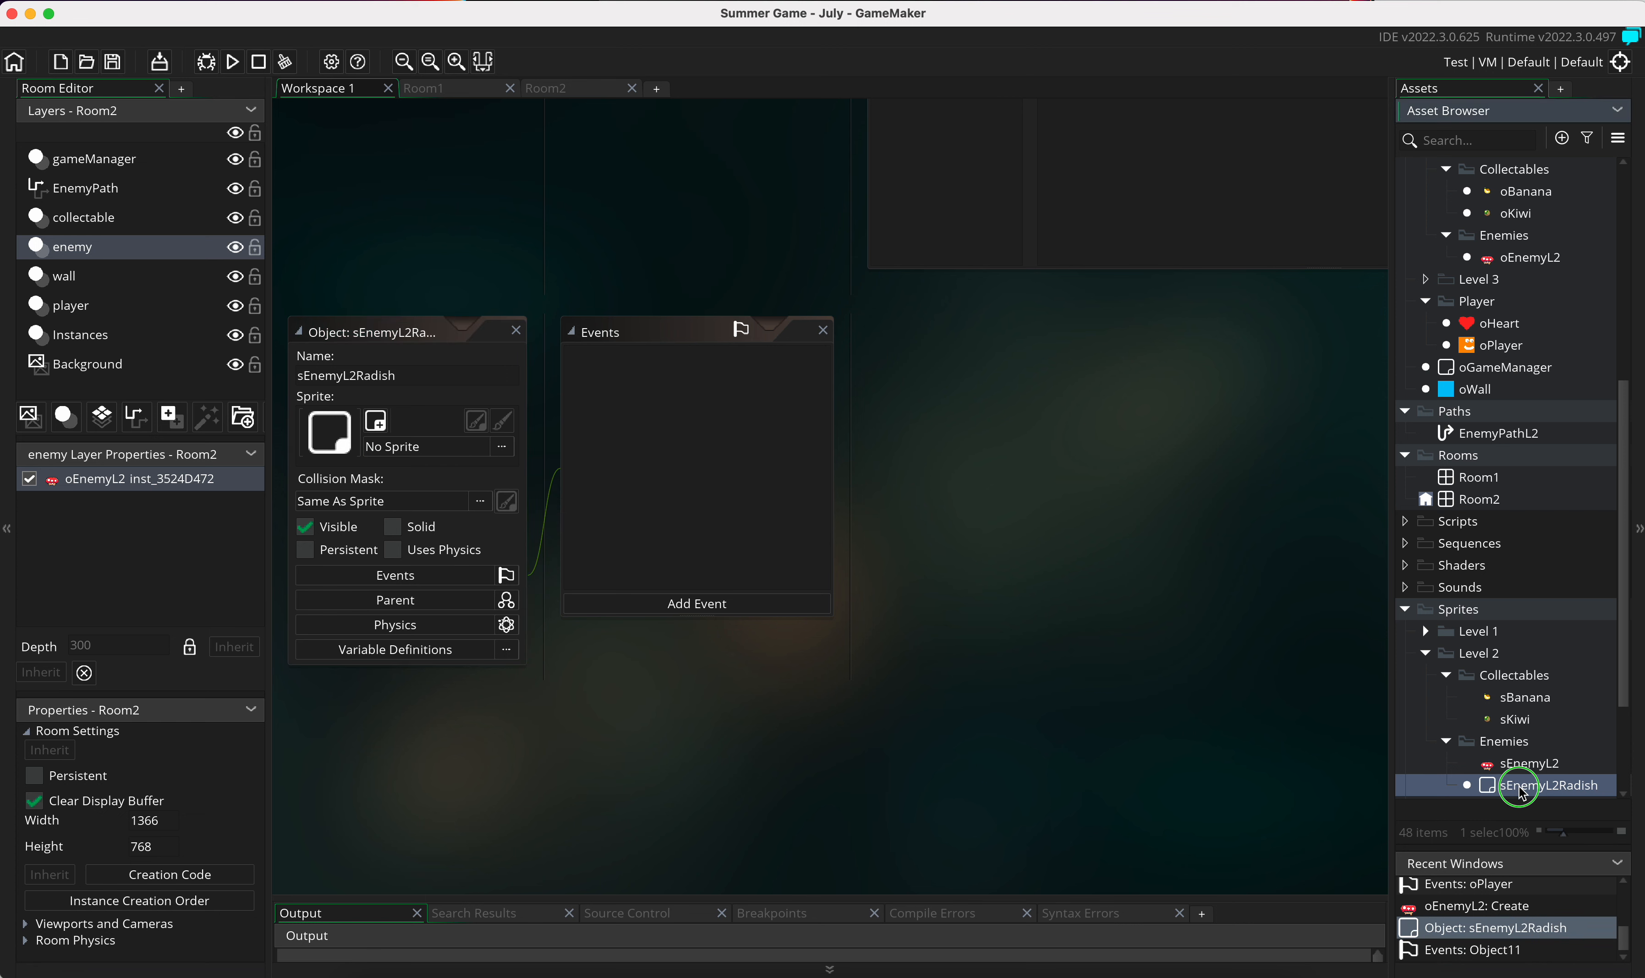
pyautogui.click(1362, 642)
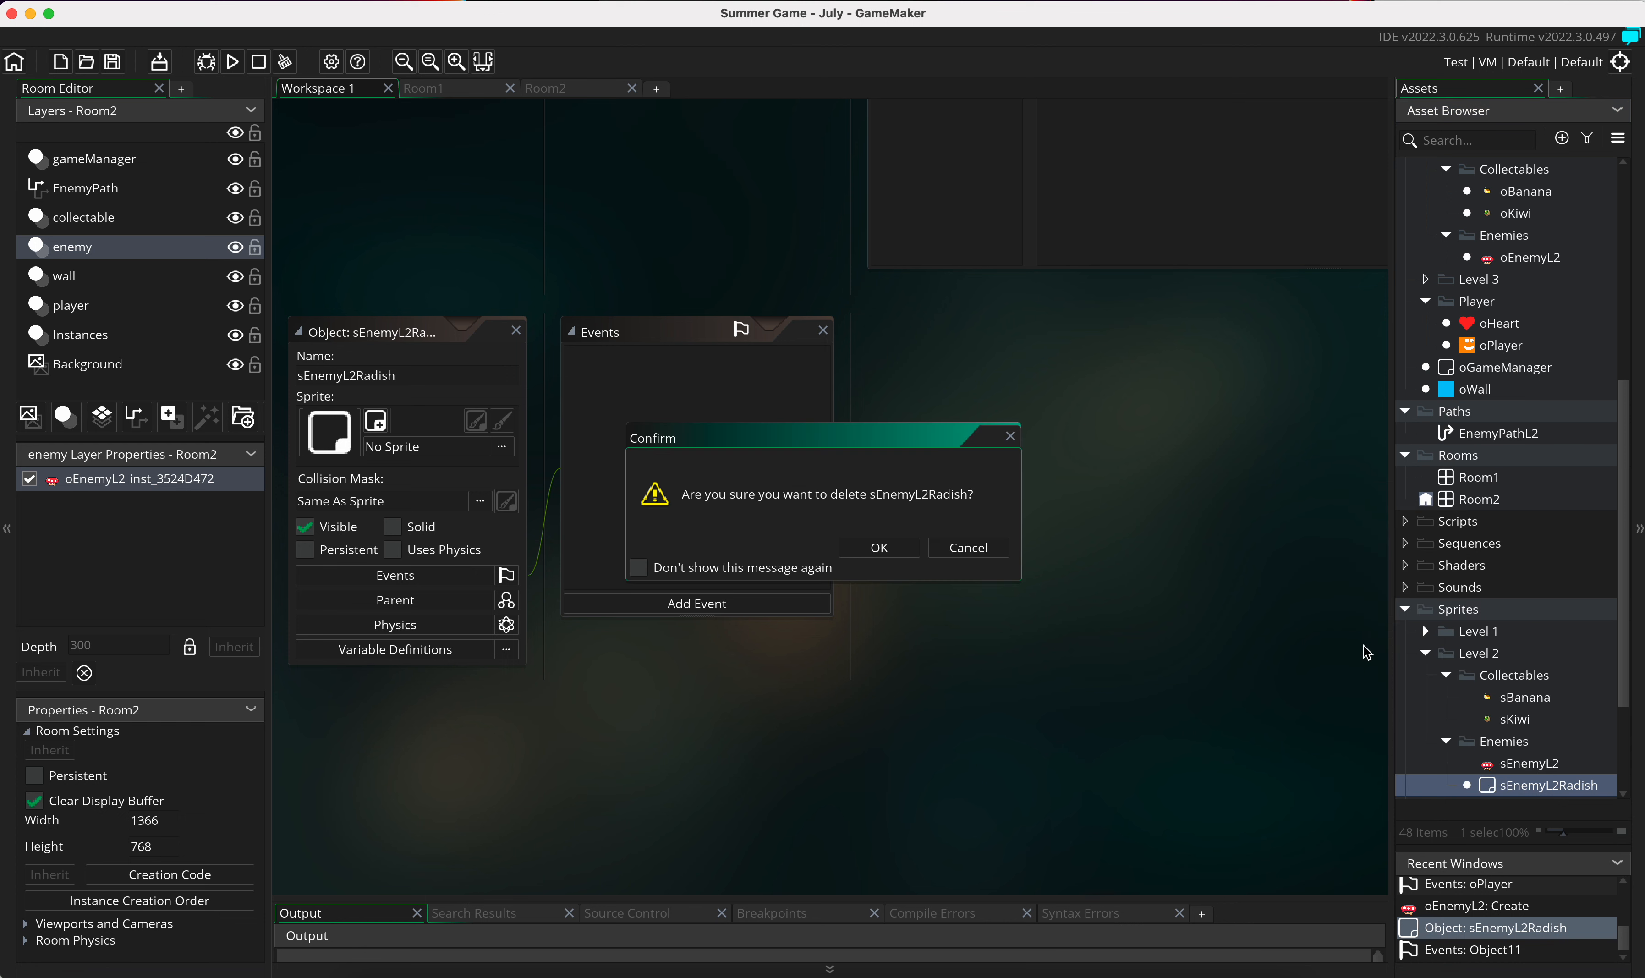
pyautogui.click(880, 546)
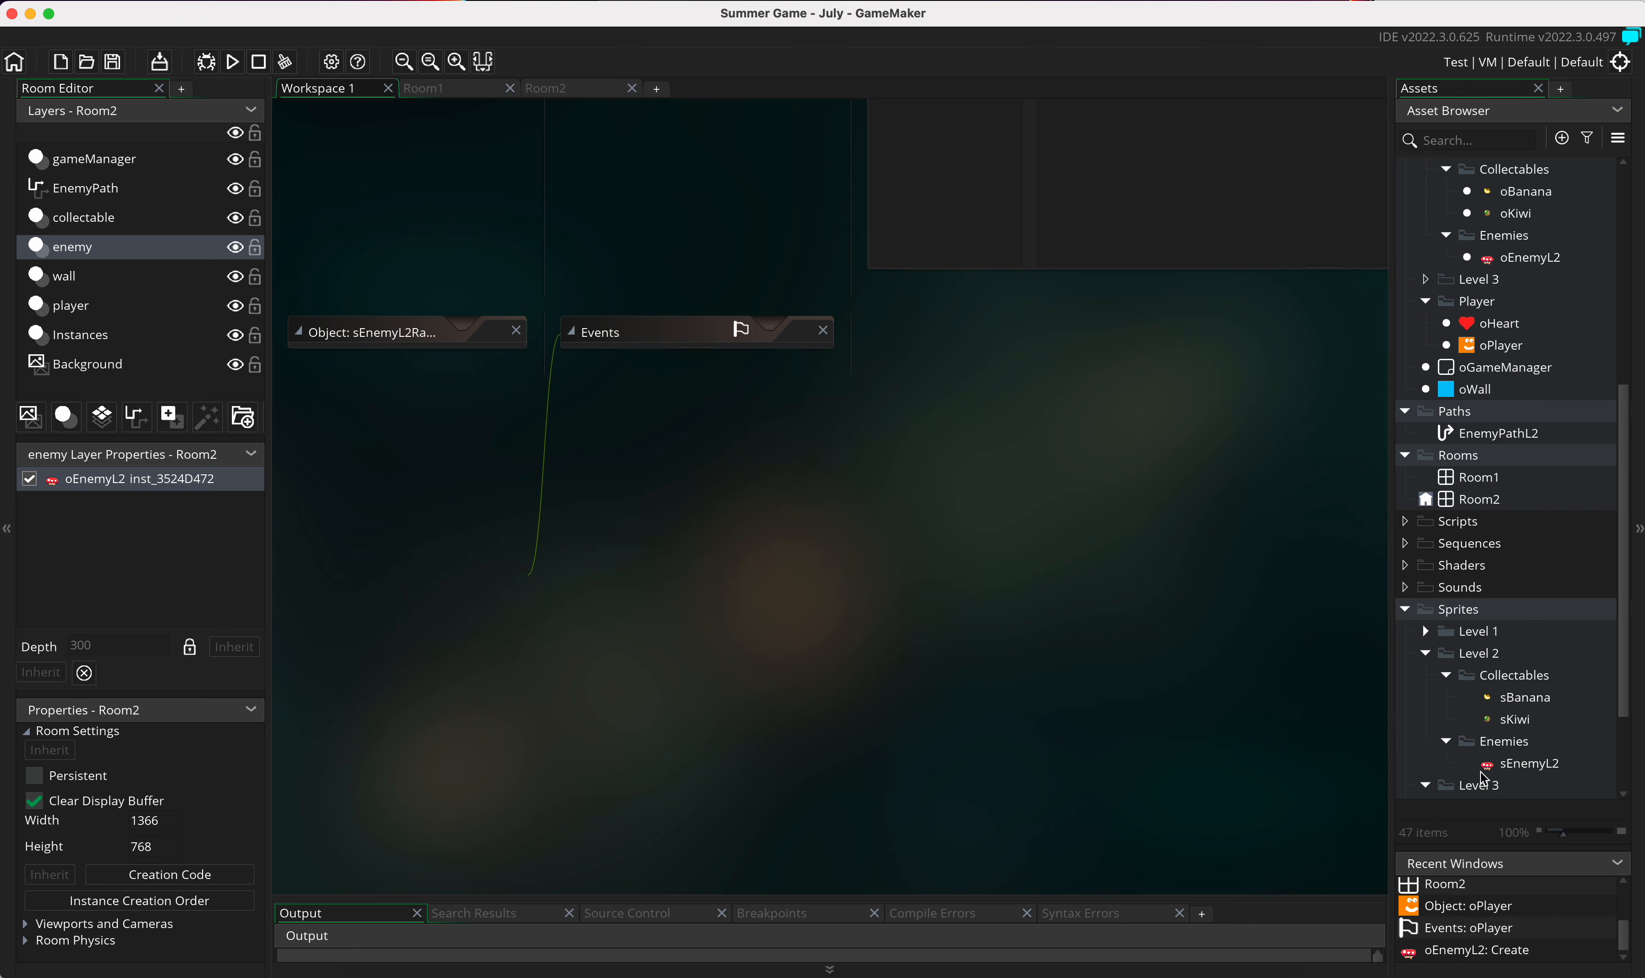
# Step: Create a sprite named sEnemyL2Radish in the Level 2 Enemies folder under Sprites
pyautogui.rightClick(1518, 746)
pyautogui.moveTo(1377, 428)
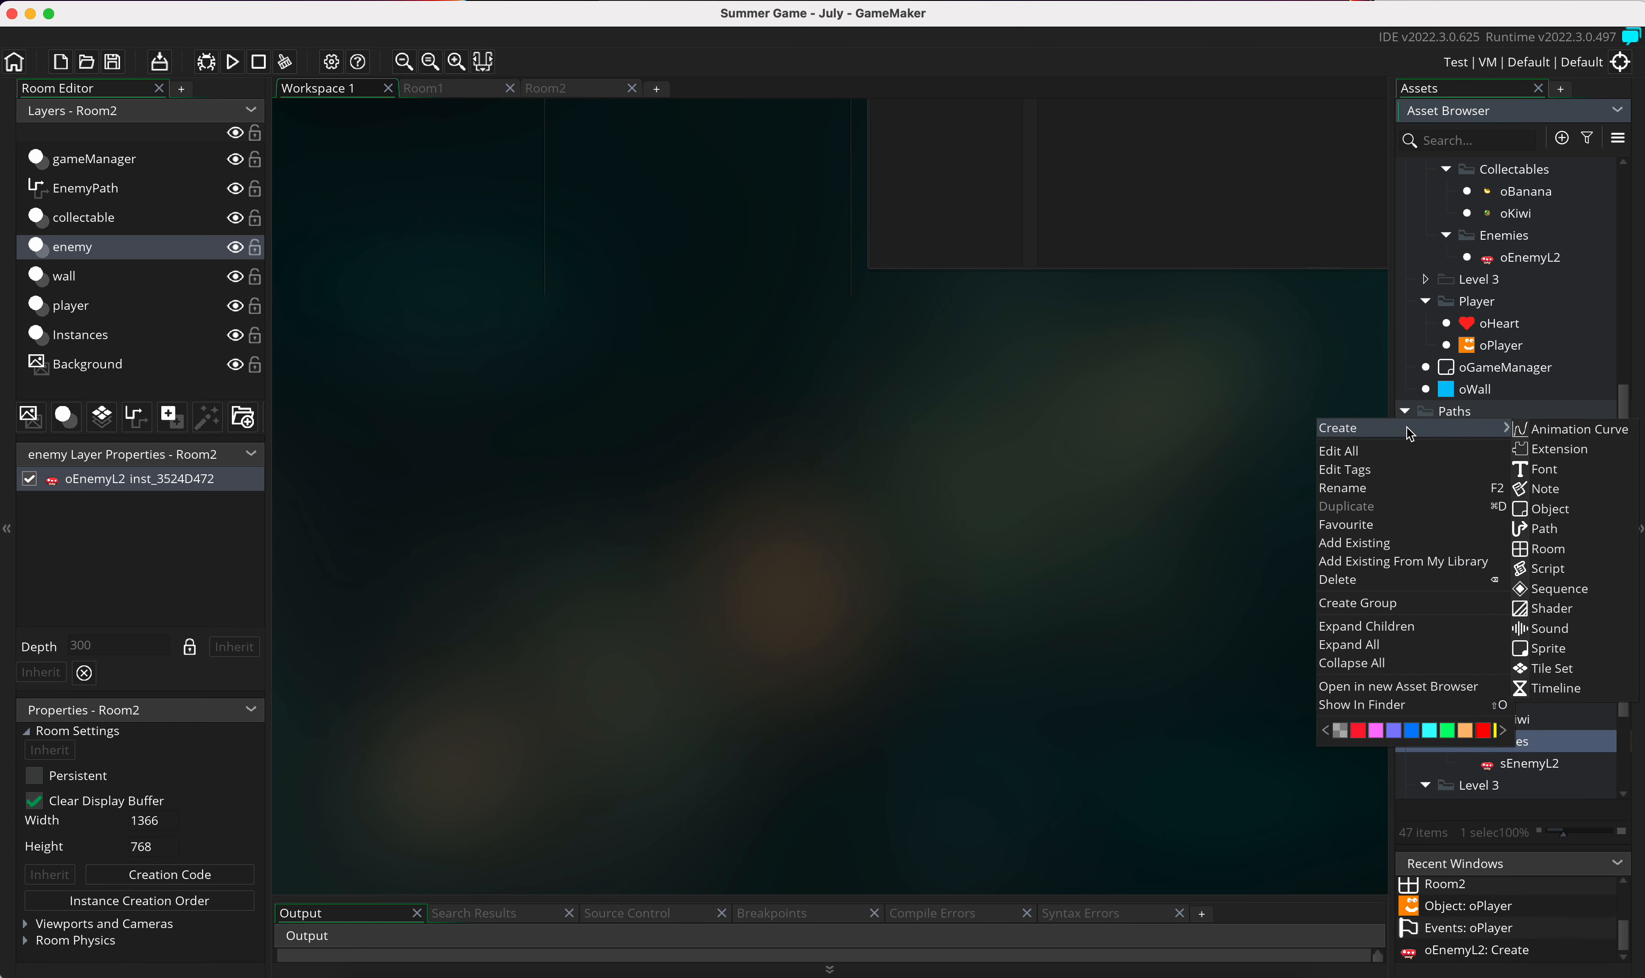
pyautogui.click(1544, 648)
pyautogui.write('sEnemyL2')
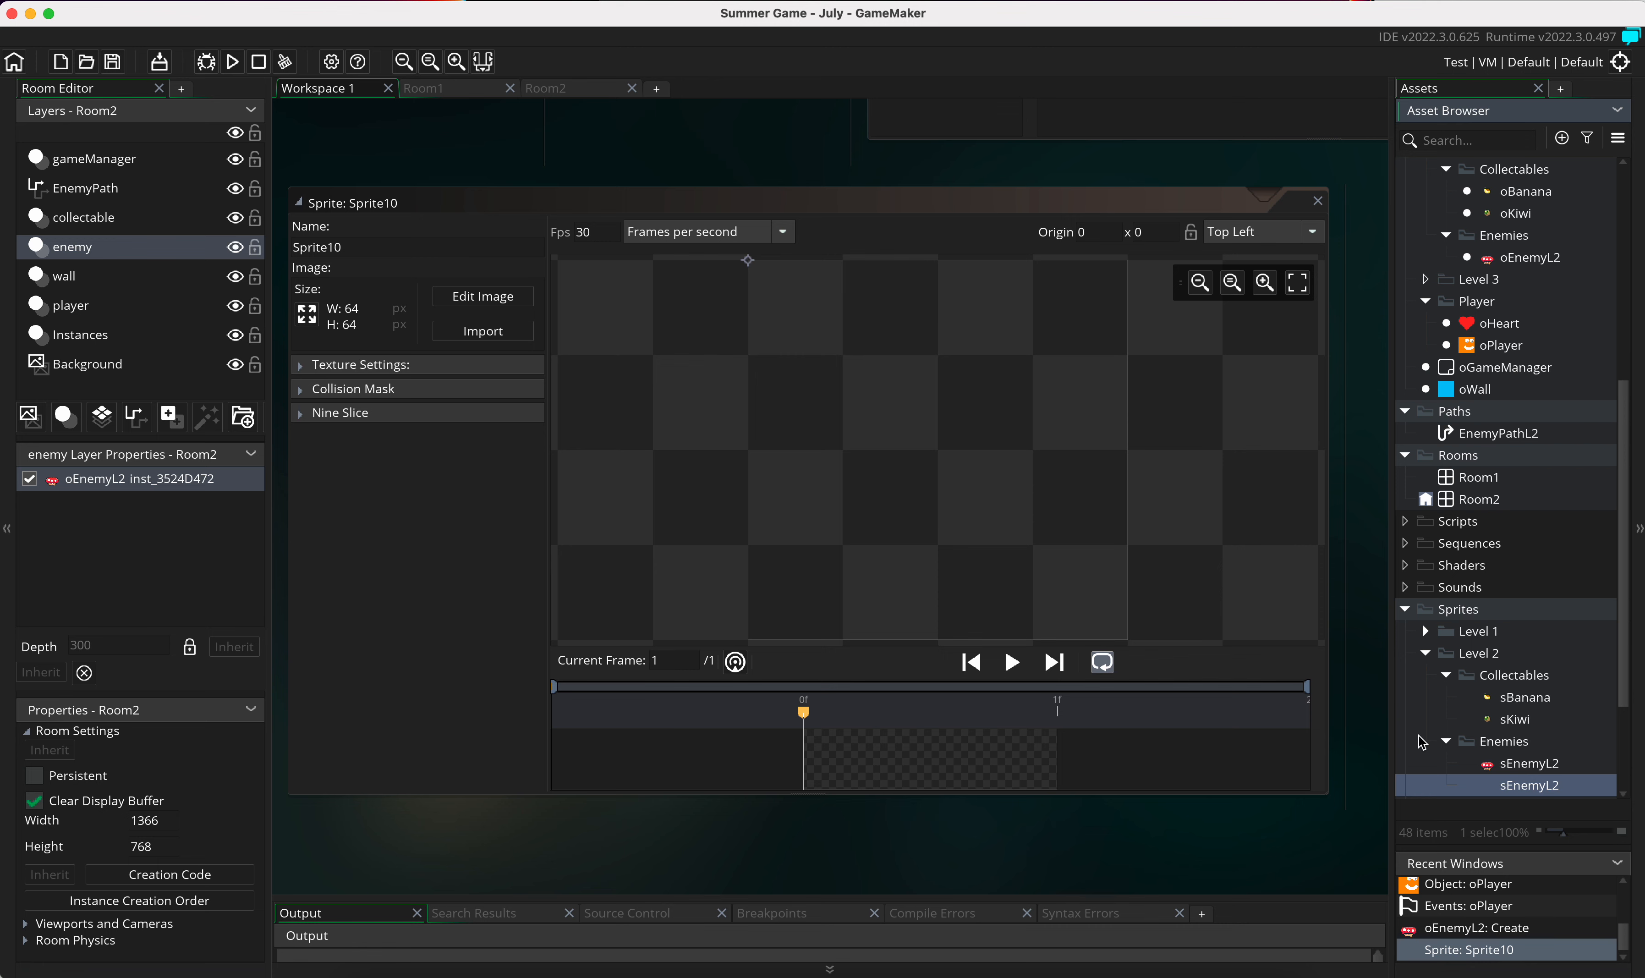
pyautogui.write('Radish')
pyautogui.press('Return')
# Step: Import Run (30x38).png from the Radish folder under Enemies as the sEnemyL2Radish image
pyautogui.click(482, 332)
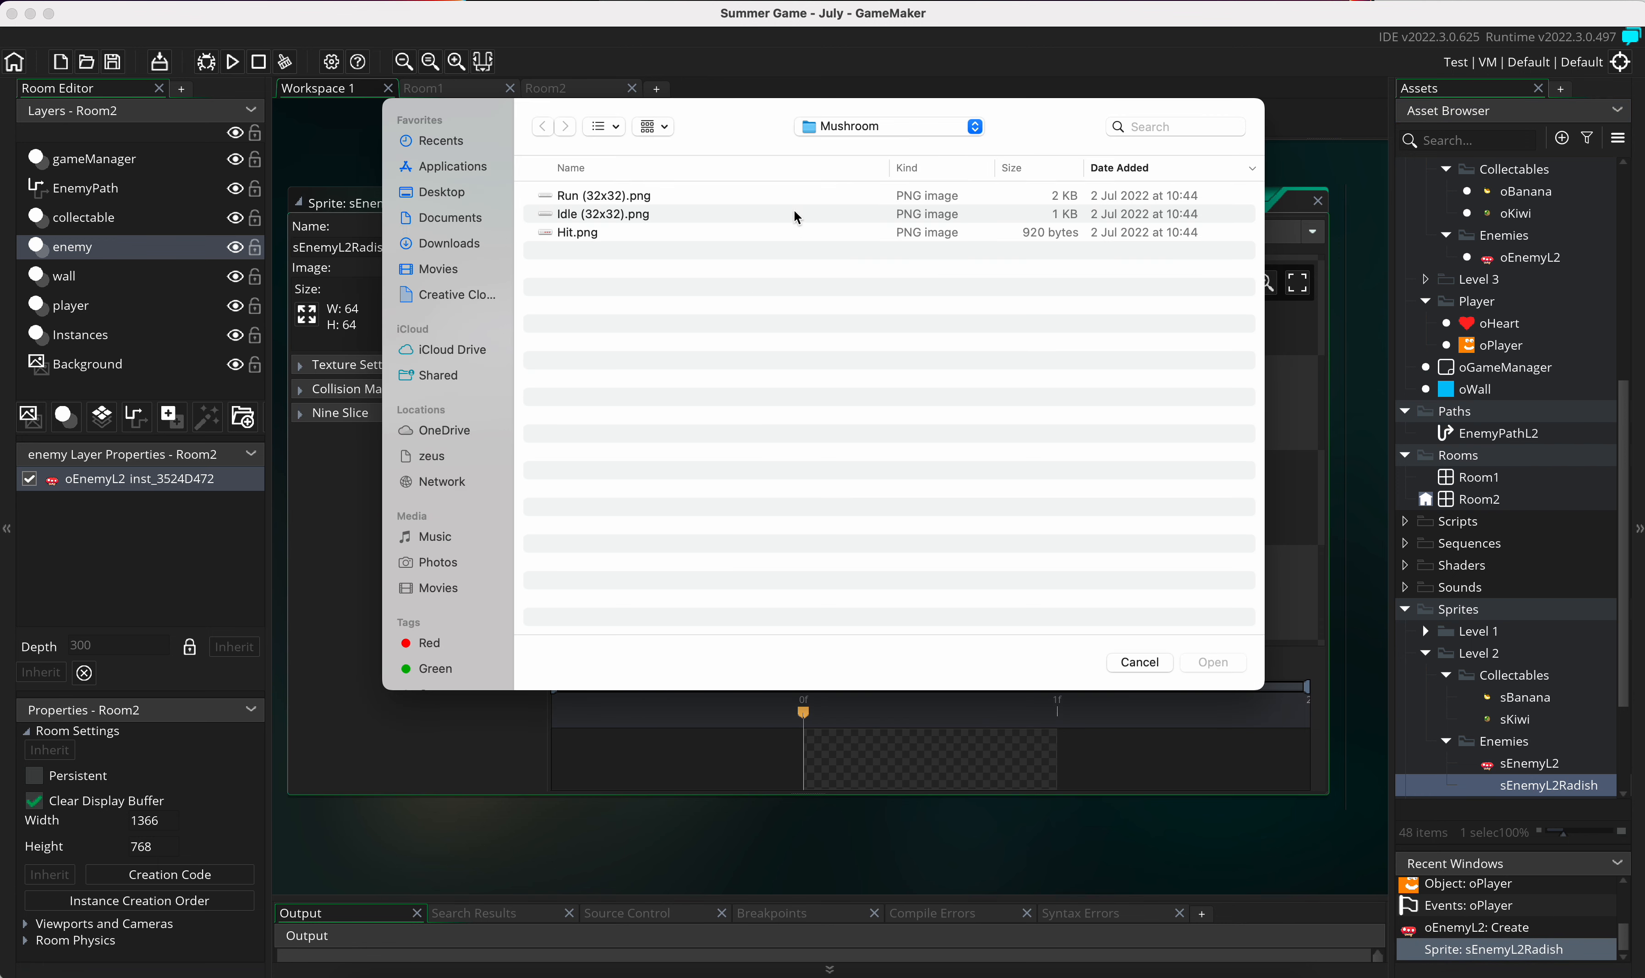
pyautogui.click(855, 127)
pyautogui.click(851, 148)
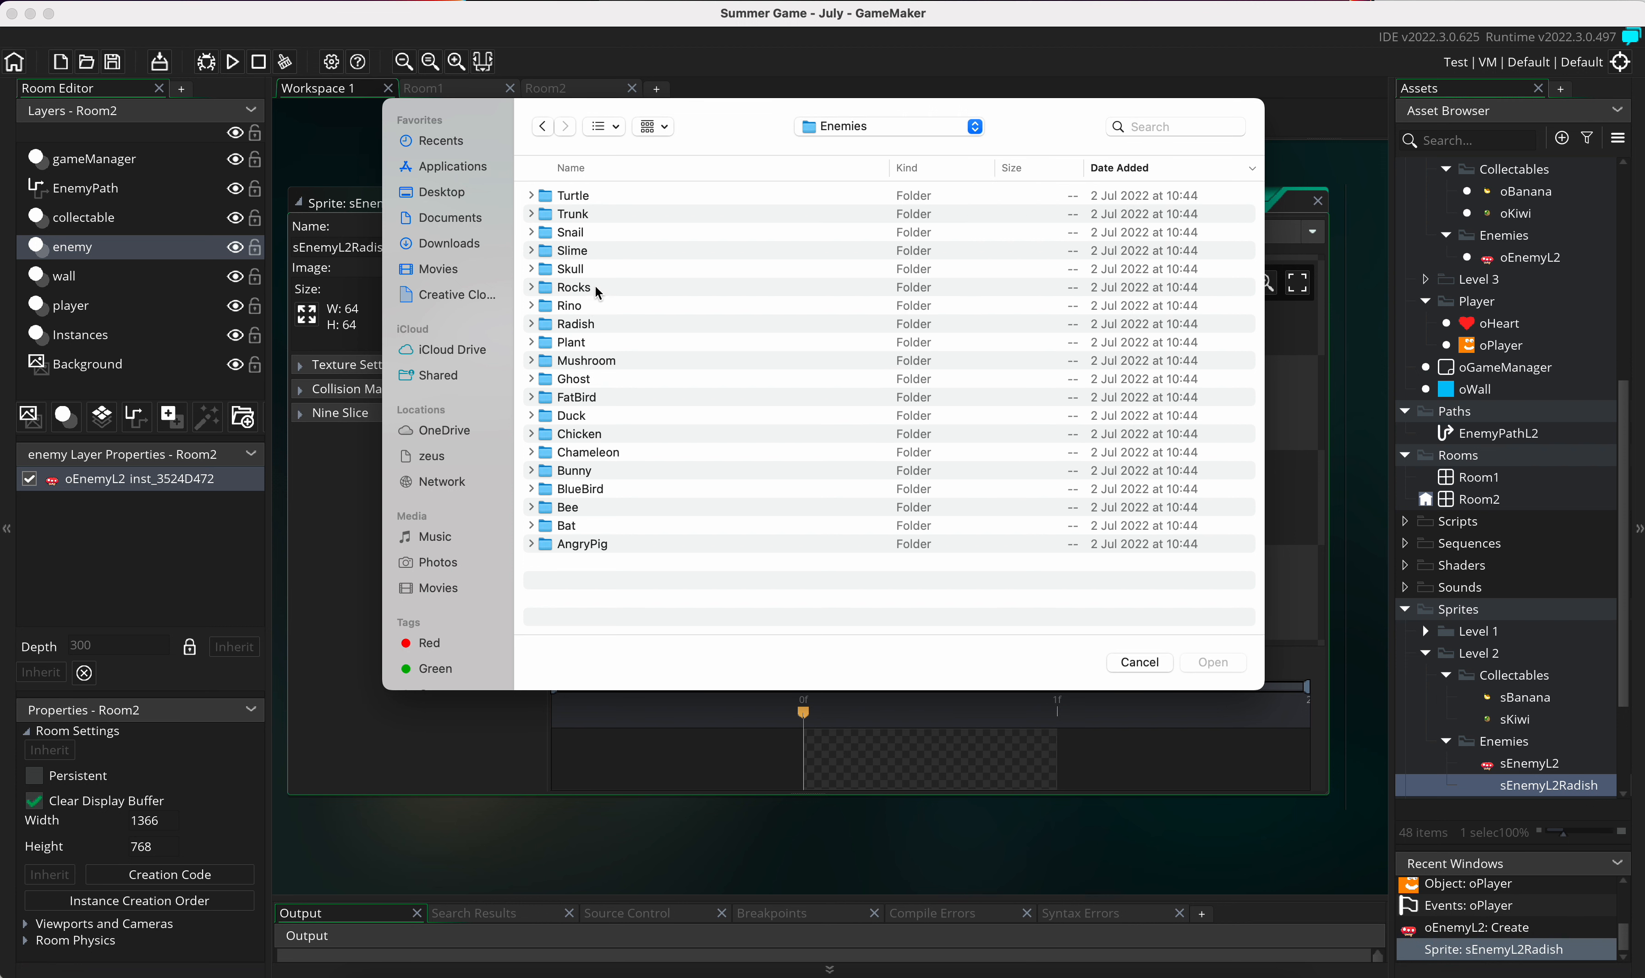
pyautogui.doubleClick(585, 325)
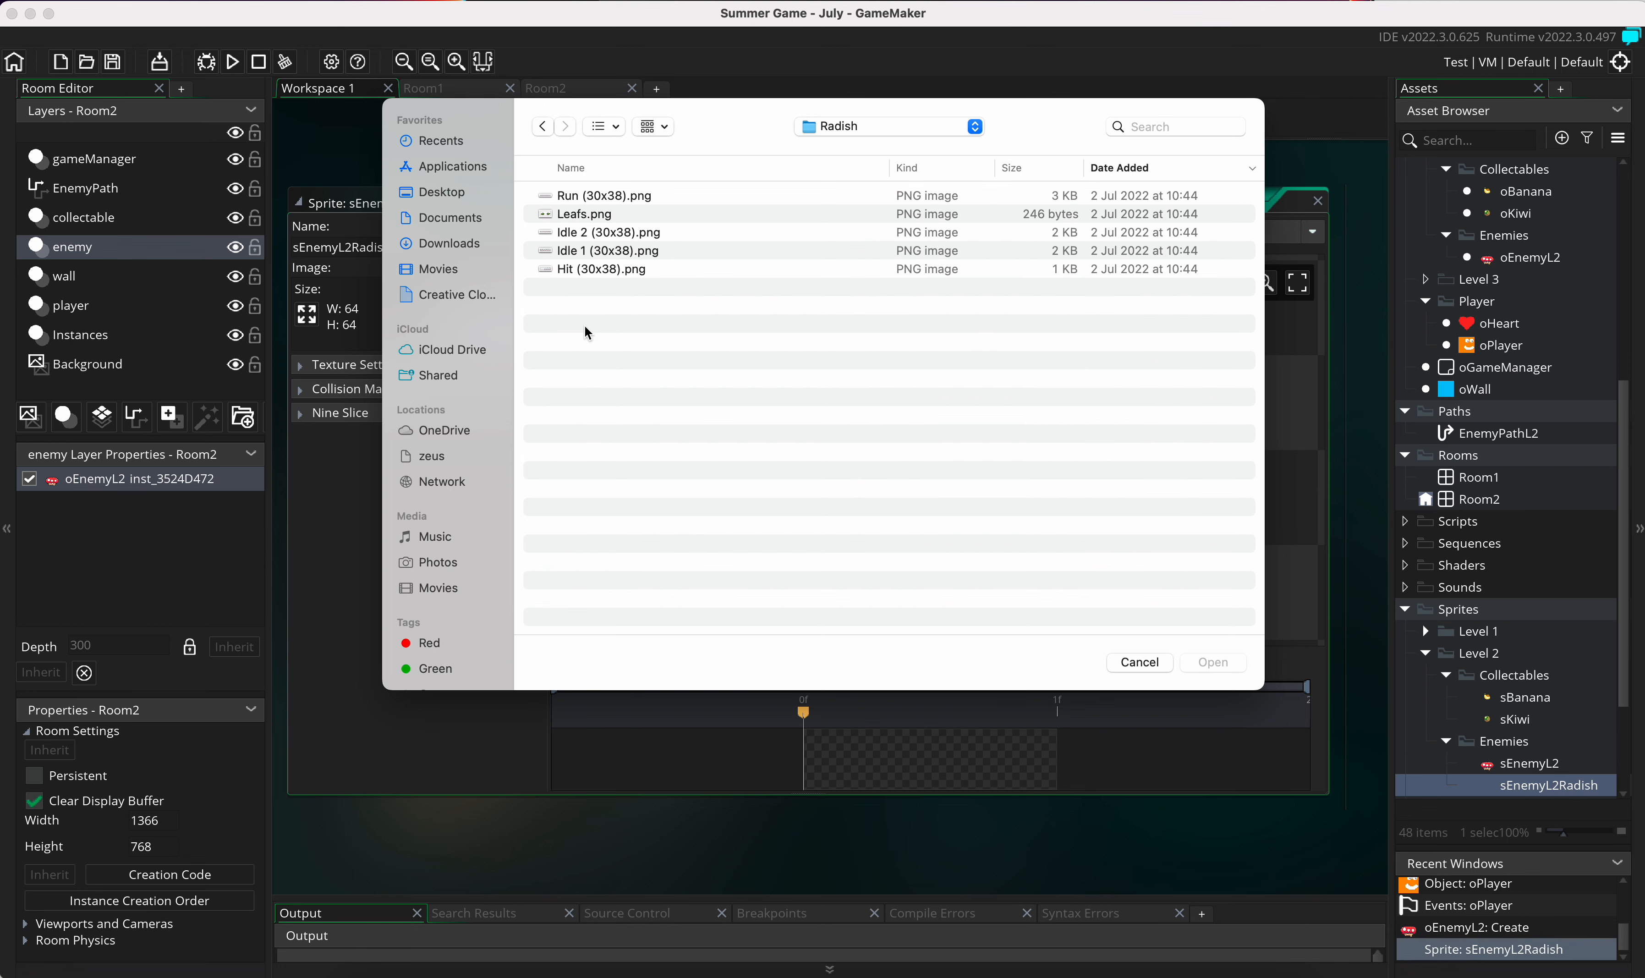
pyautogui.doubleClick(620, 196)
pyautogui.click(910, 547)
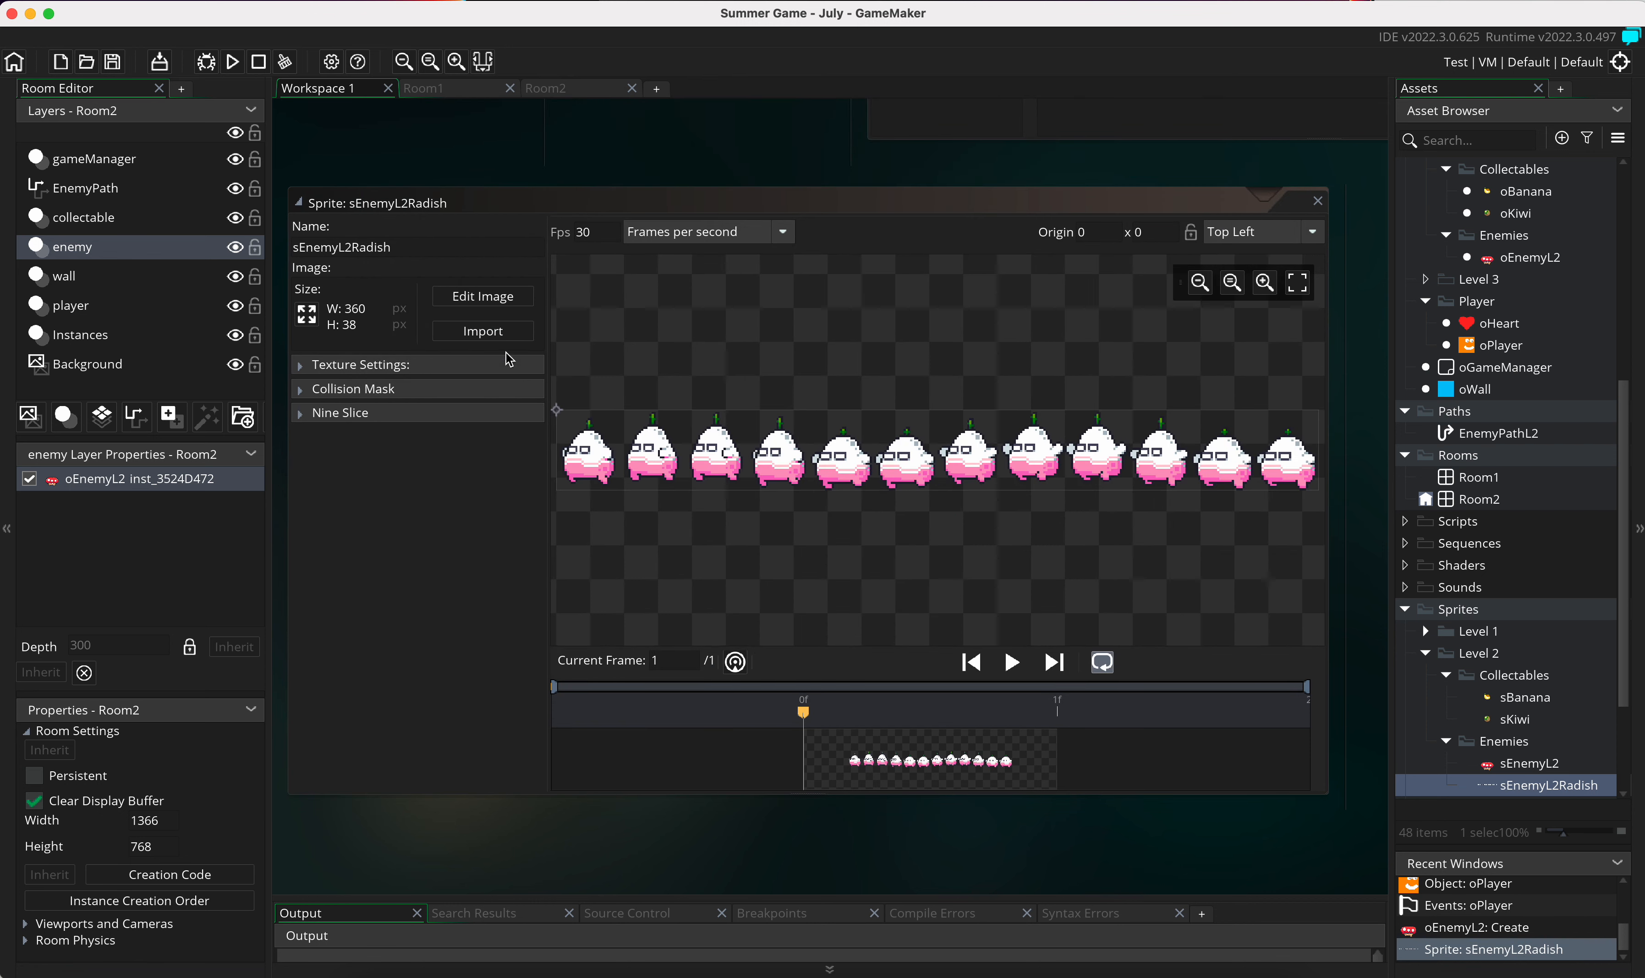
# Step: Start converting the sEnemyL2Radish strip image to frames, with the number of frames and frames per row at 11
pyautogui.click(489, 306)
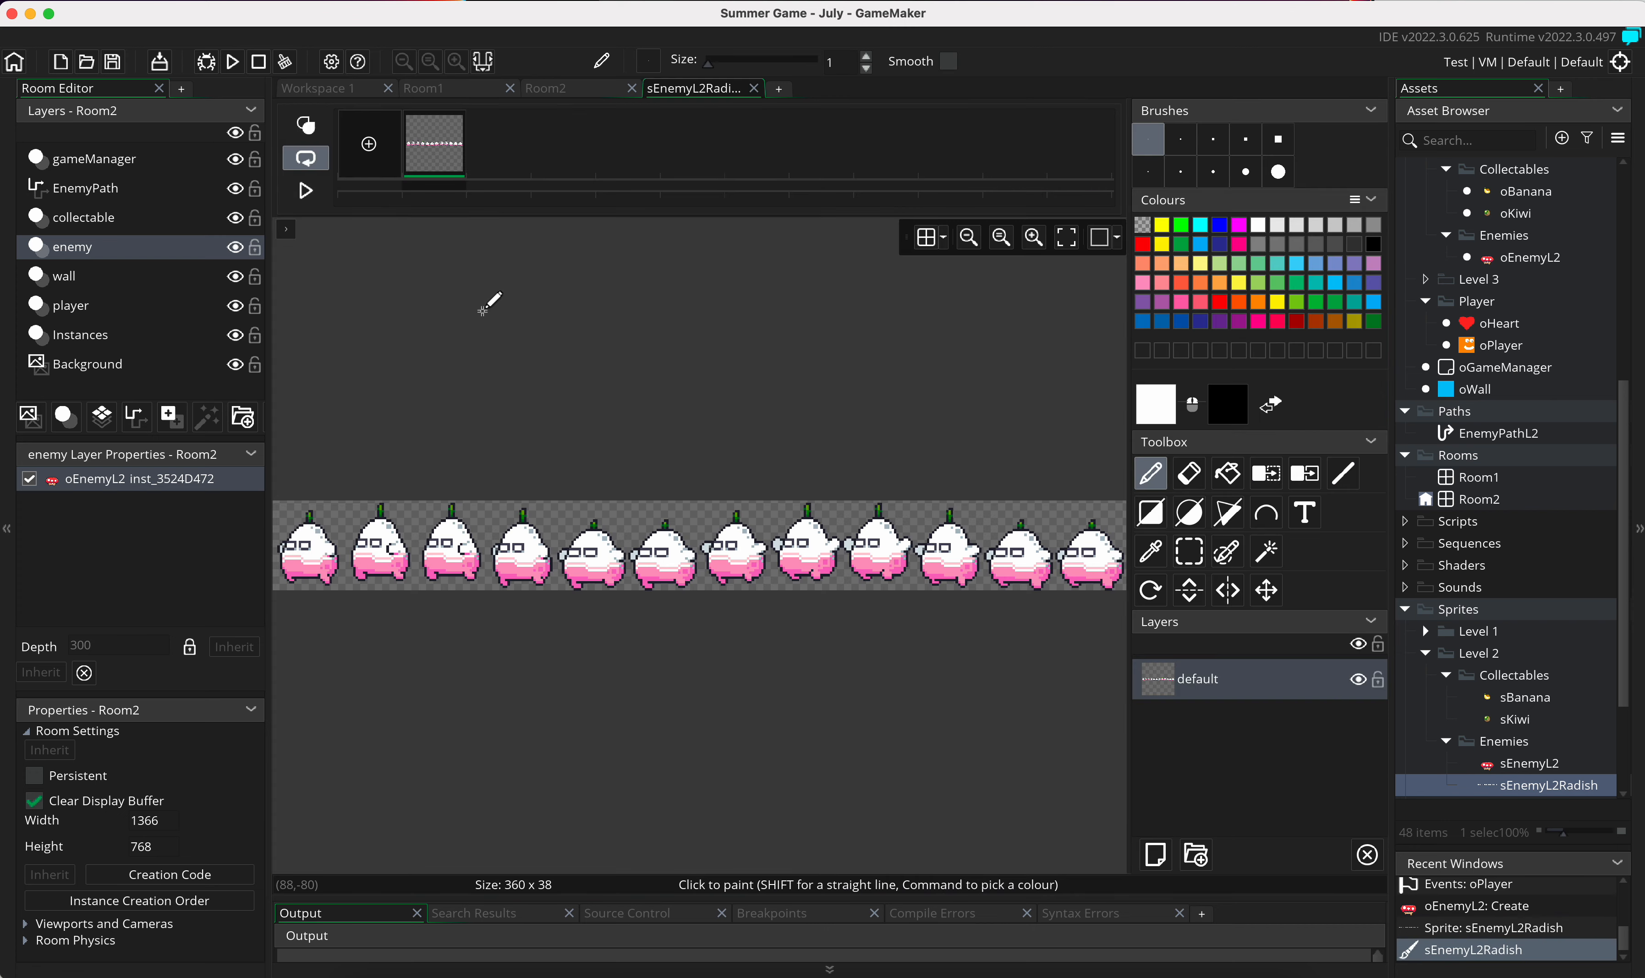
pyautogui.click(675, 0)
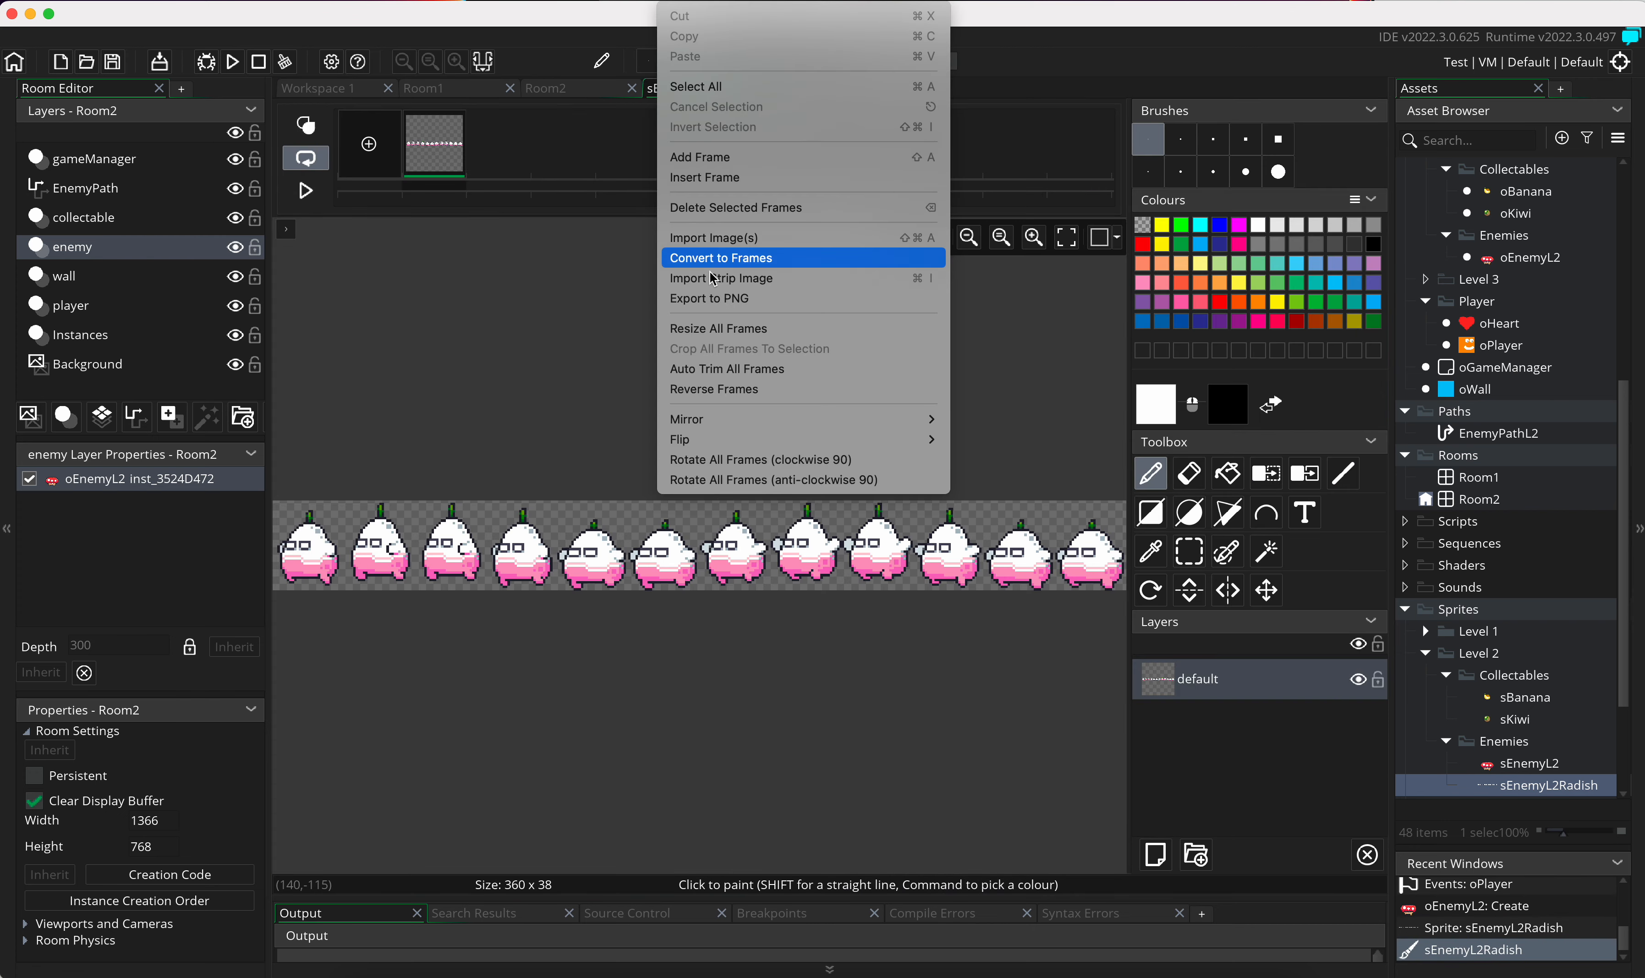
pyautogui.click(757, 267)
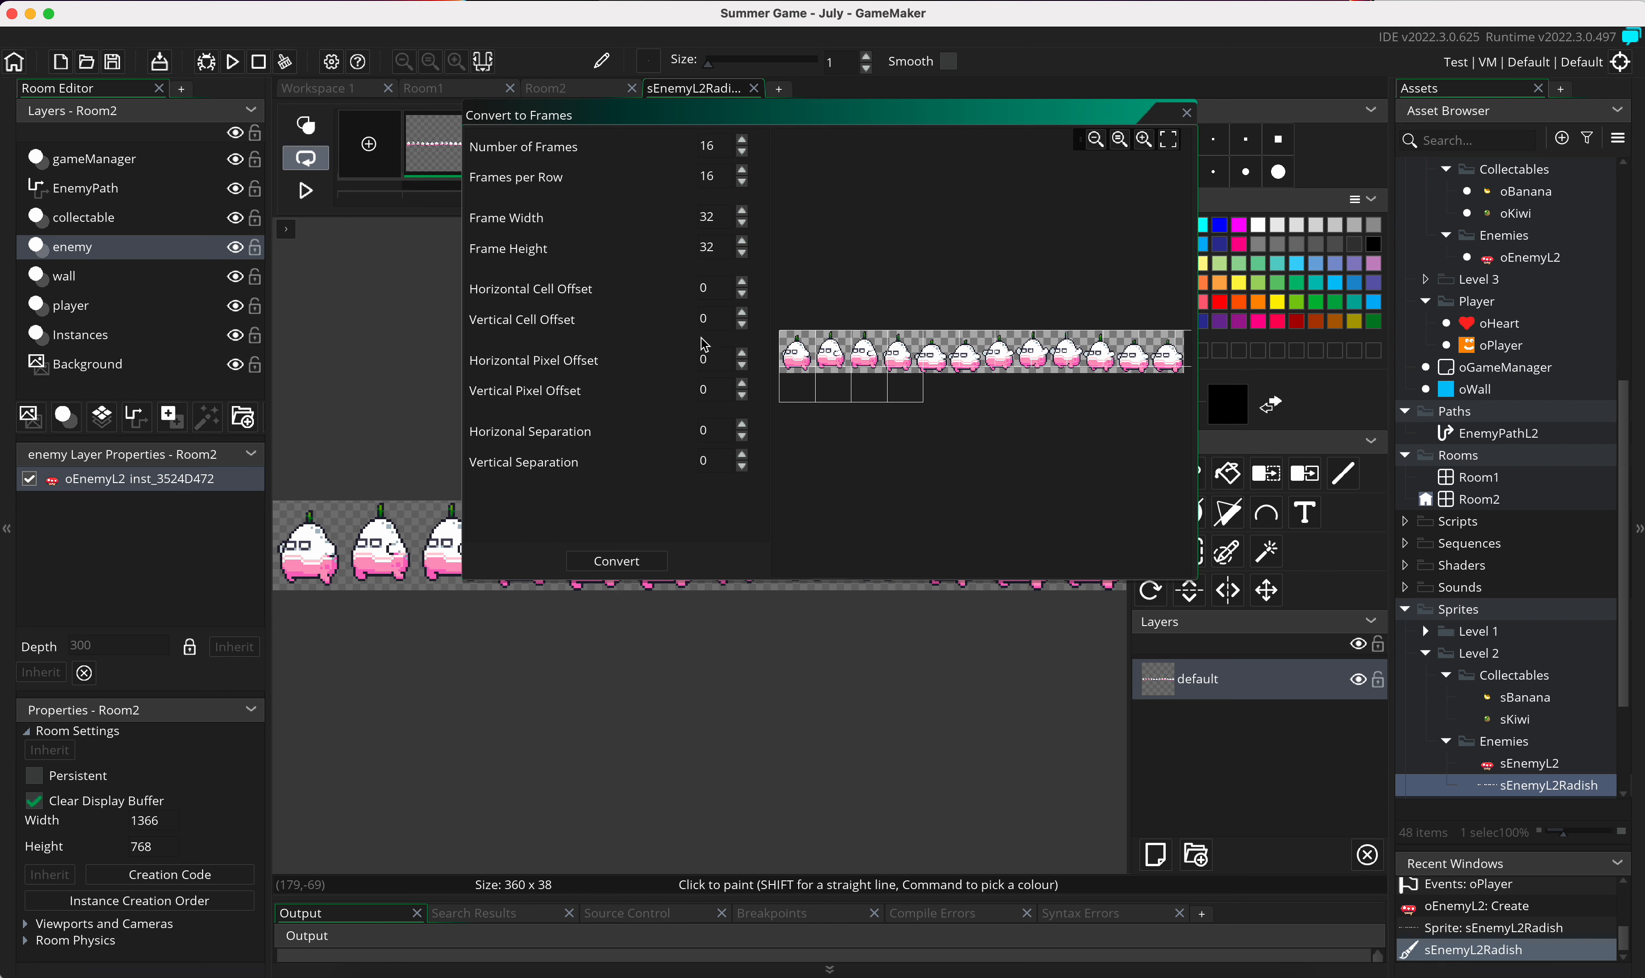
pyautogui.click(742, 182)
pyautogui.click(741, 182)
pyautogui.click(742, 181)
pyautogui.click(745, 158)
pyautogui.click(746, 157)
pyautogui.click(745, 157)
pyautogui.click(746, 158)
pyautogui.click(745, 158)
# Step: Enlarge the strip preview and widen the Convert to Frames dialog to examine how many radish frames the strip holds
pyautogui.click(1144, 140)
pyautogui.click(1146, 142)
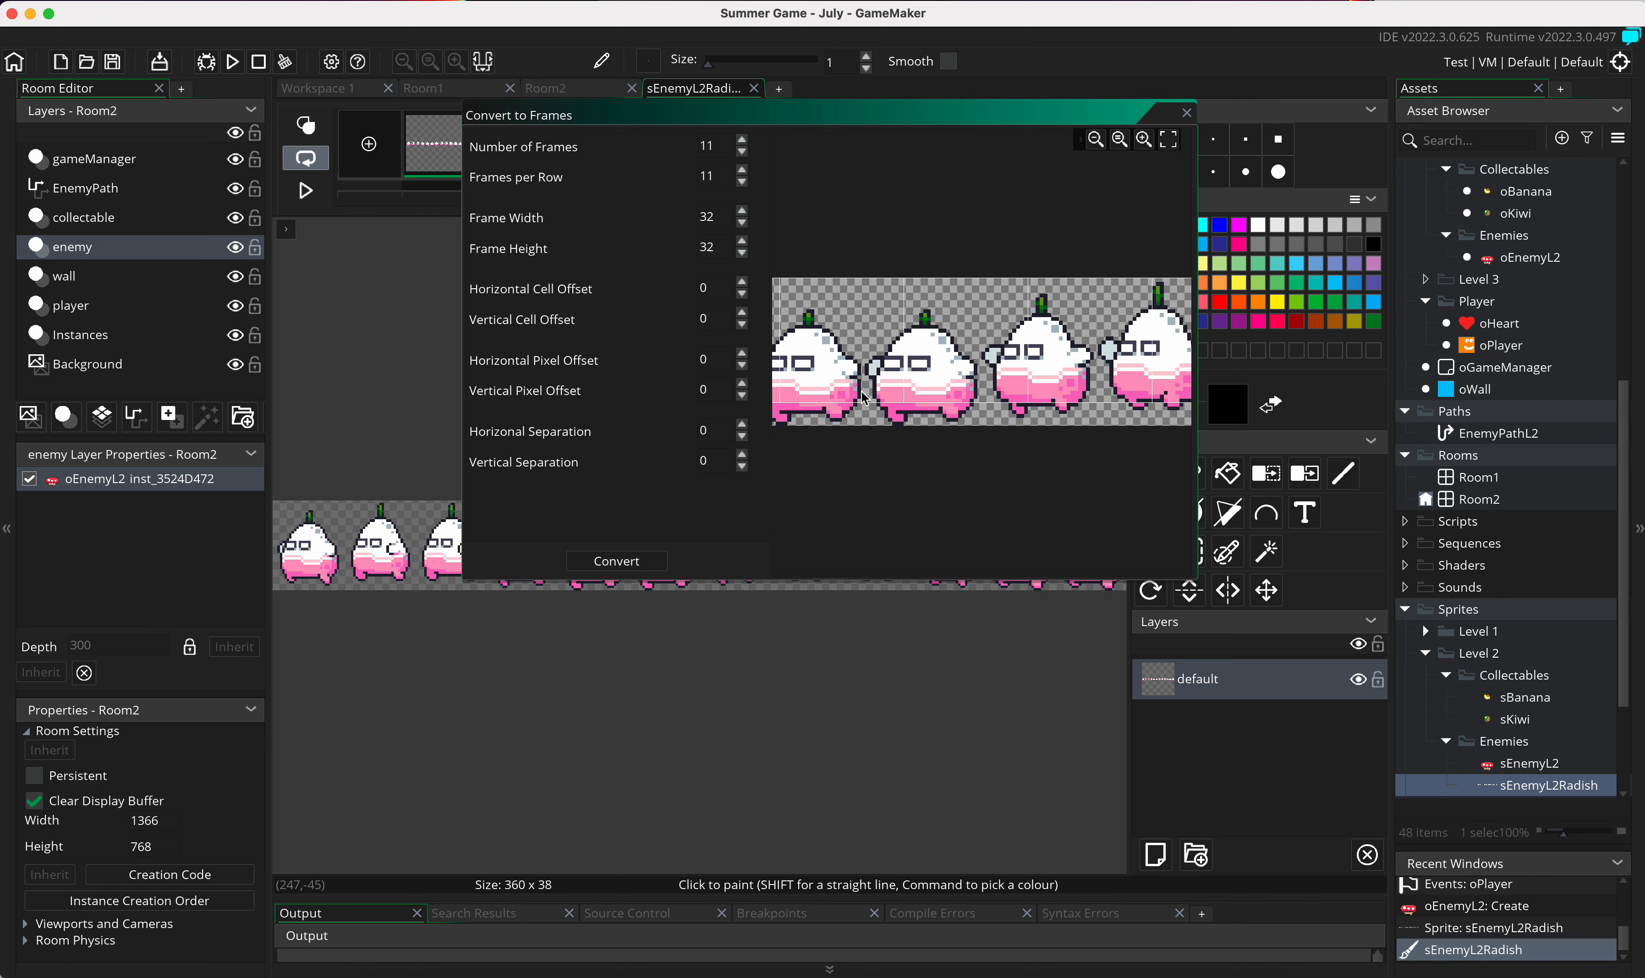
pyautogui.click(1095, 140)
pyautogui.click(1098, 142)
pyautogui.click(1142, 140)
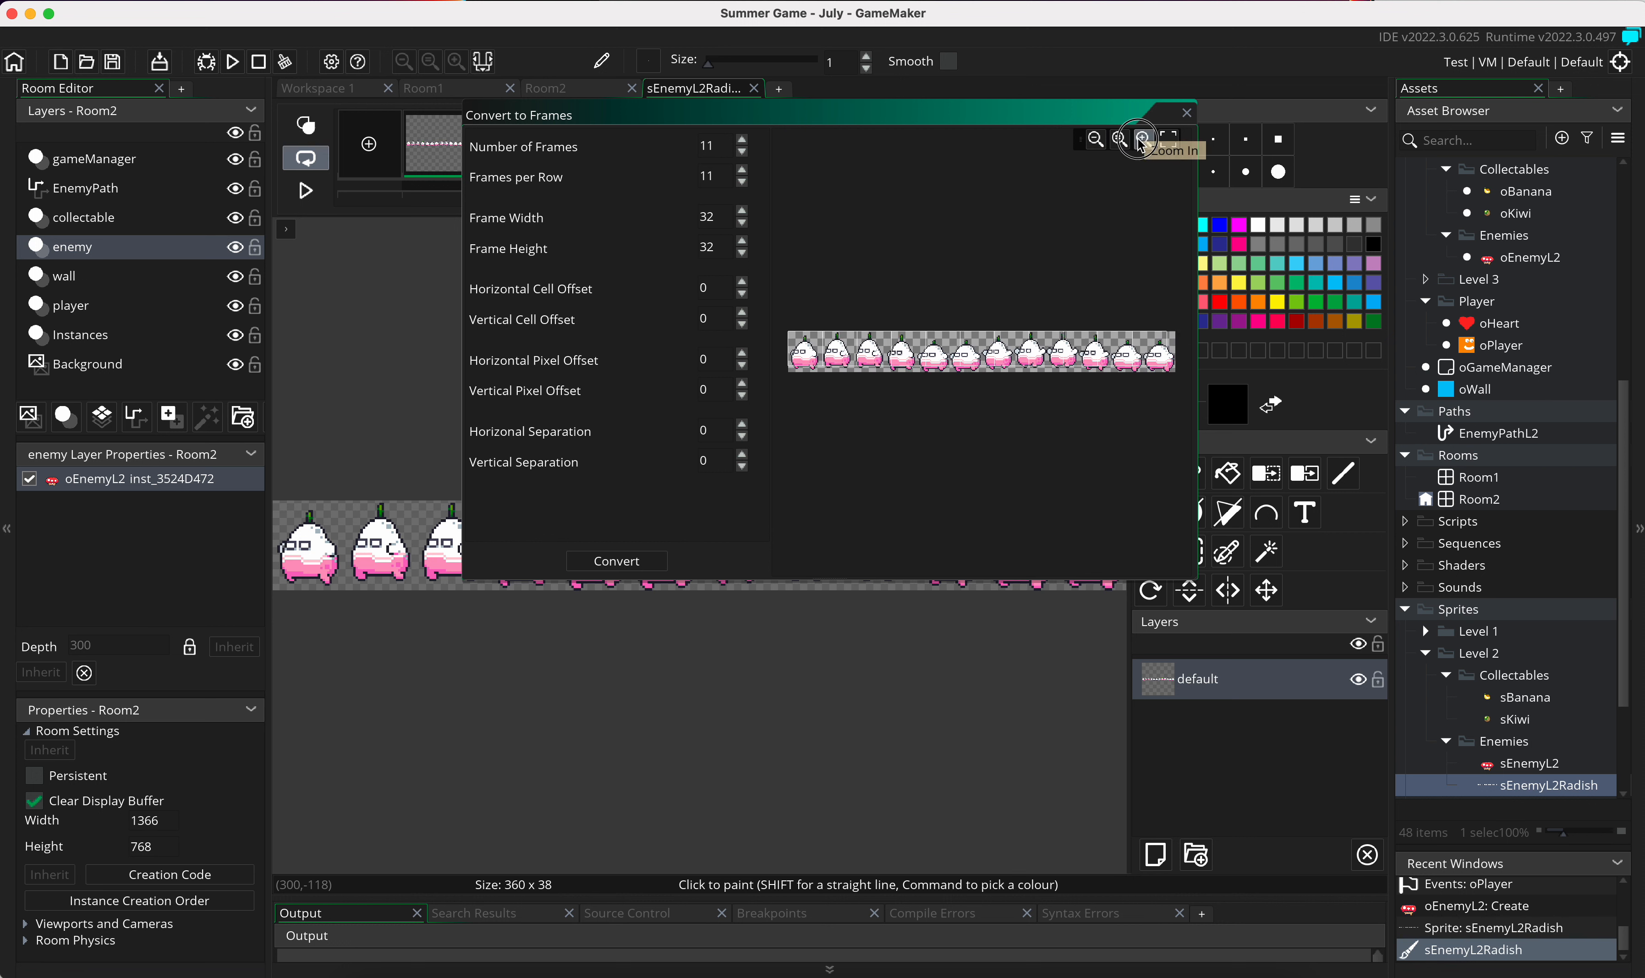
pyautogui.click(1141, 140)
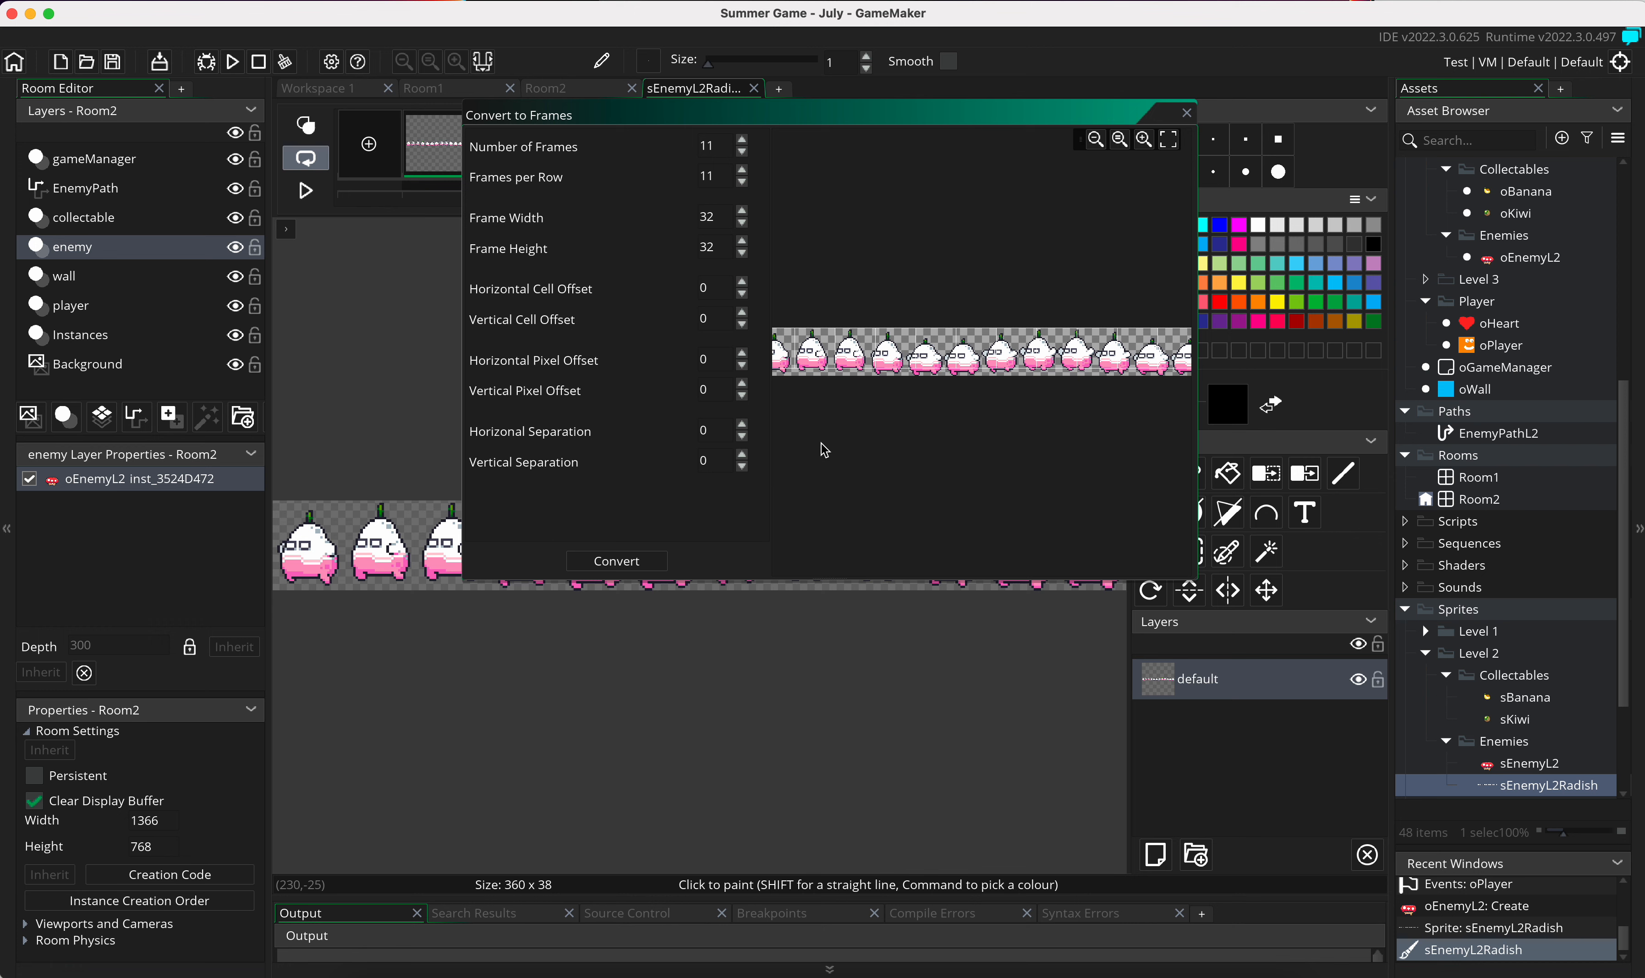
pyautogui.moveTo(1199, 421); pyautogui.dragTo(1337, 415)
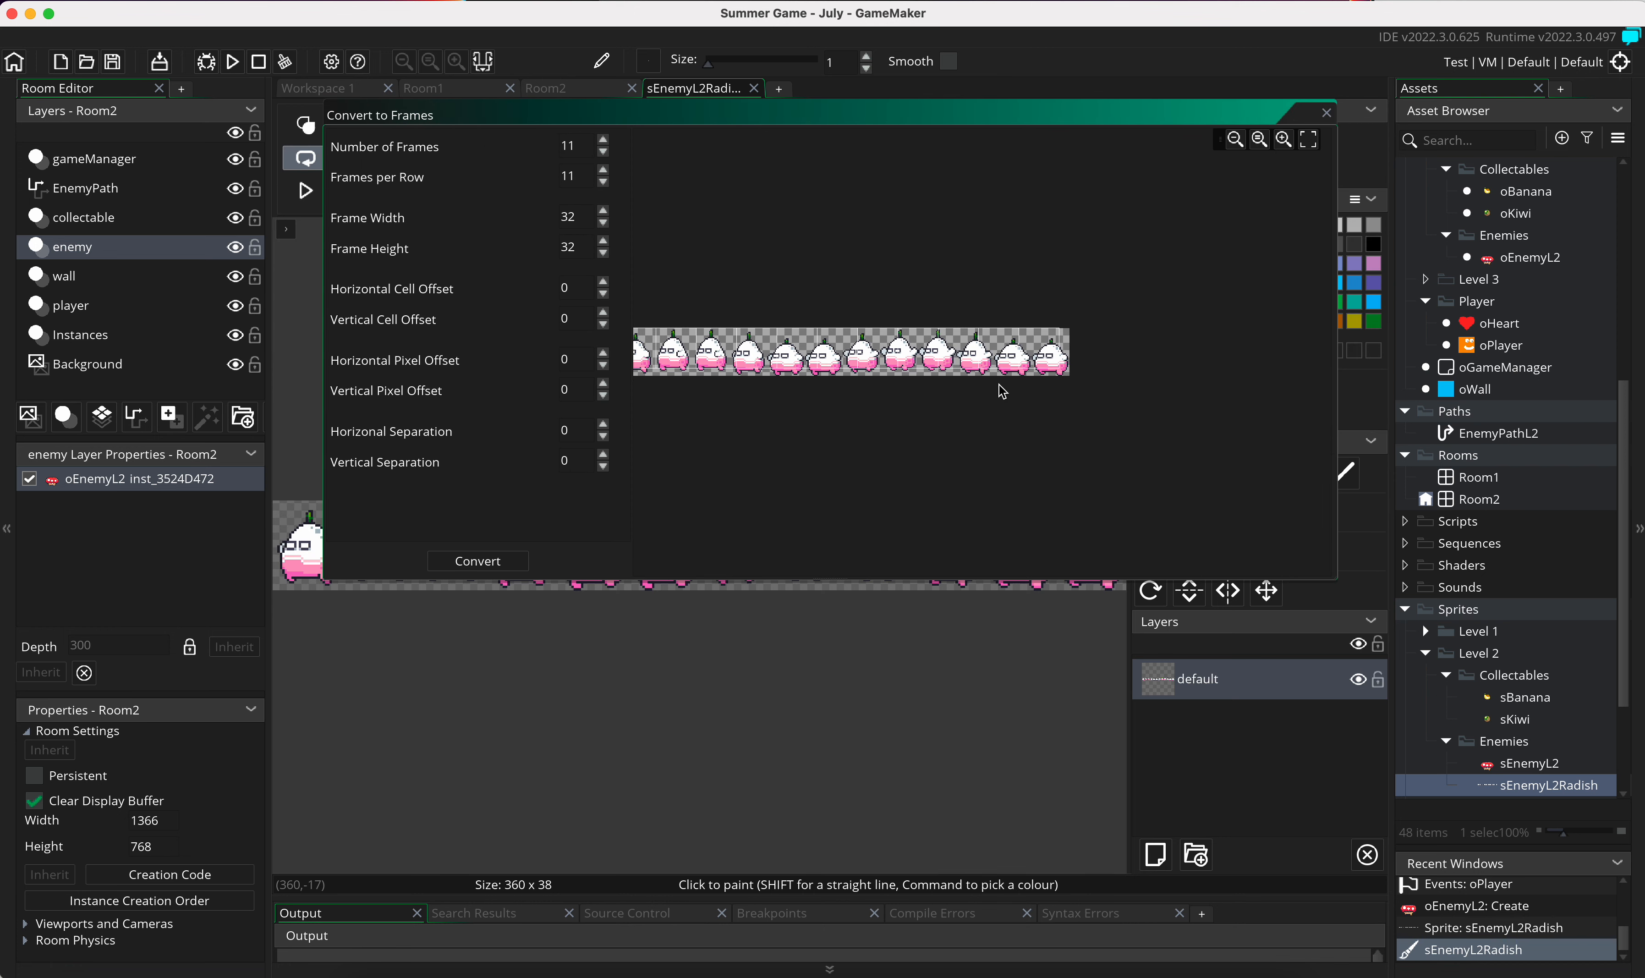
# Step: Set the frame width to 30 and the frame height to 39 for the strip conversion
pyautogui.click(604, 213)
pyautogui.click(603, 223)
pyautogui.click(603, 223)
pyautogui.click(603, 223)
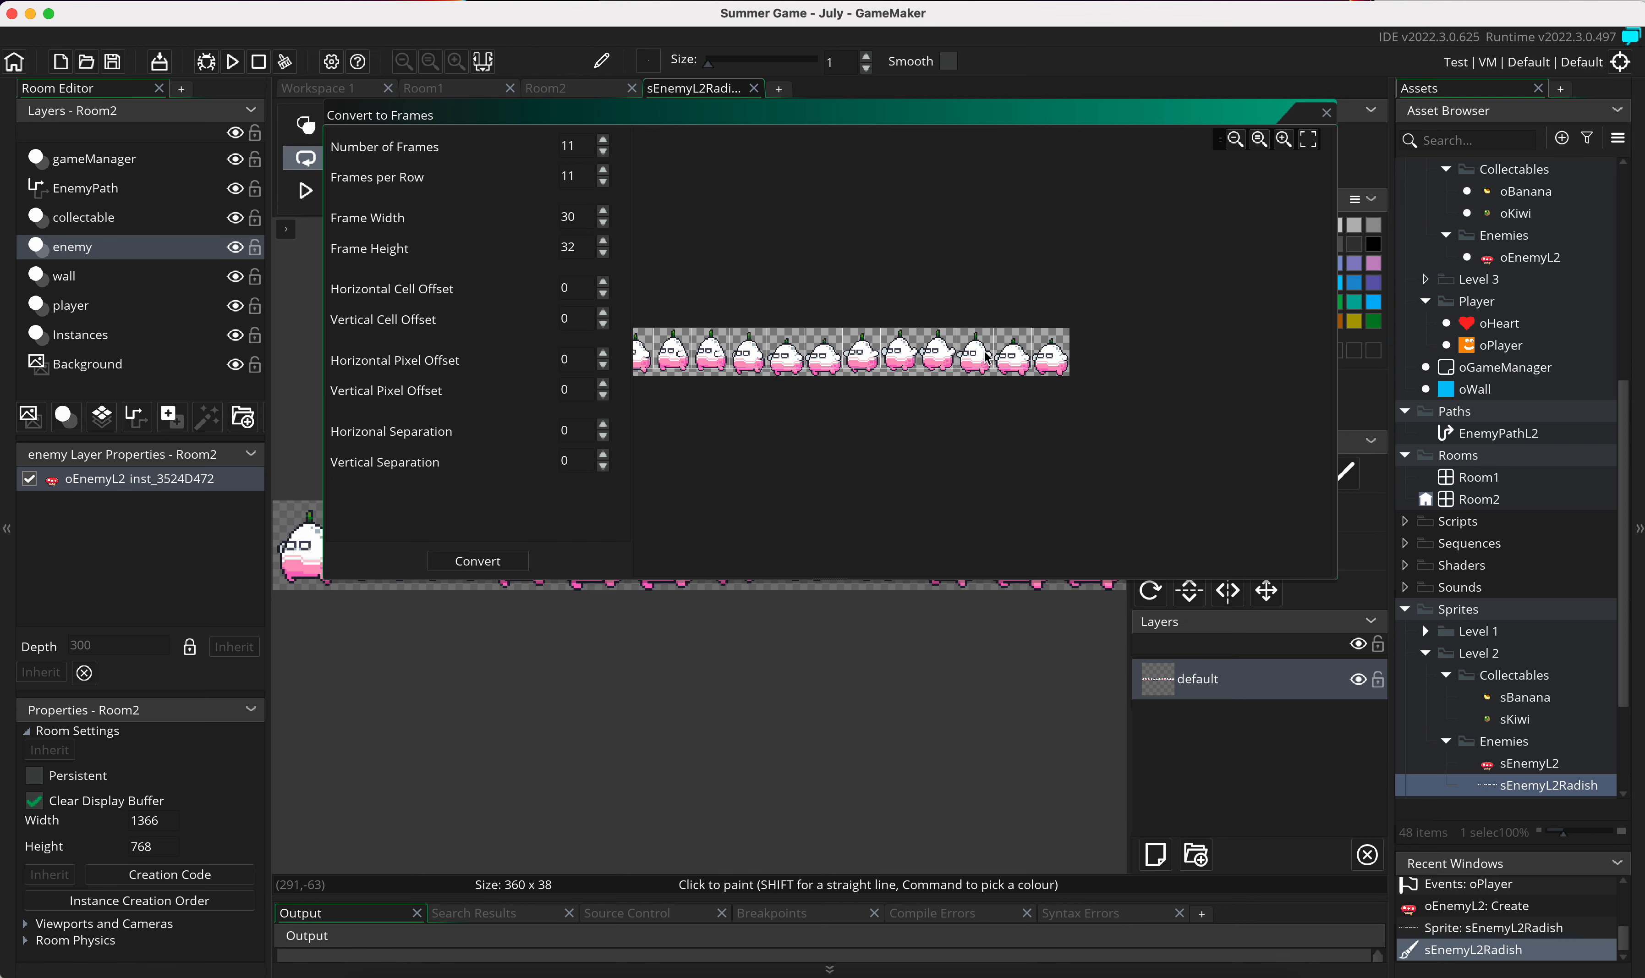
pyautogui.click(603, 240)
pyautogui.click(603, 241)
pyautogui.click(603, 240)
pyautogui.click(603, 241)
pyautogui.click(603, 241)
pyautogui.click(603, 242)
pyautogui.click(604, 242)
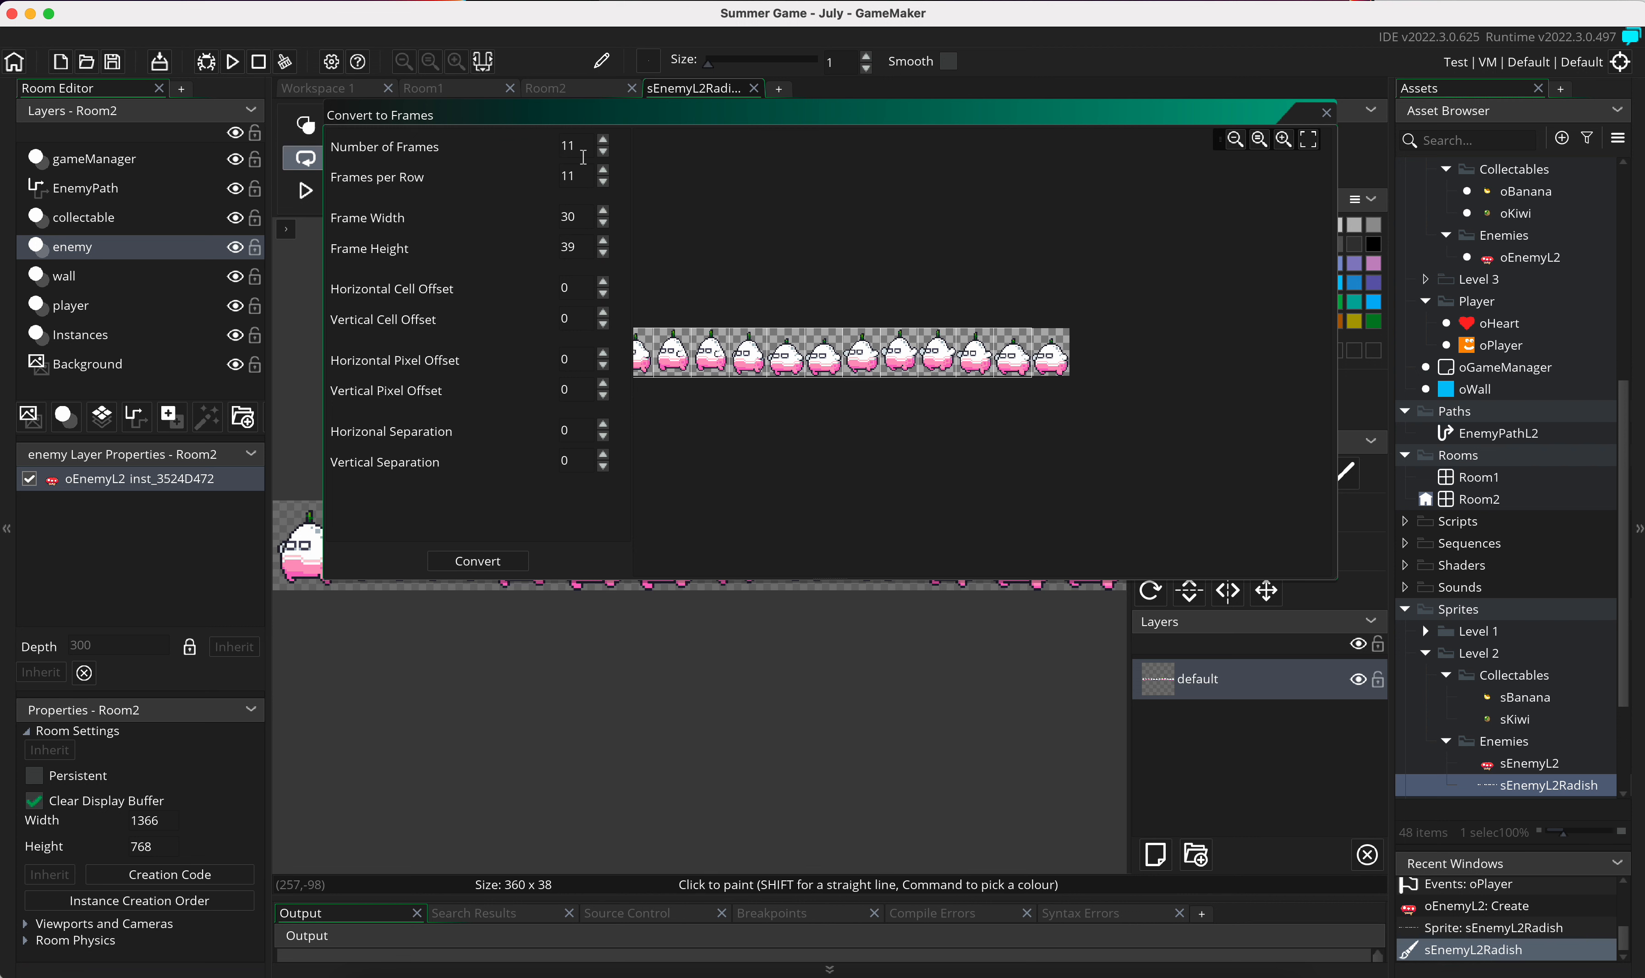
# Step: Convert the strip with 12 frames and 12 frames per row, replacing the existing frames, and preview the animation before closing the image editor
pyautogui.click(604, 170)
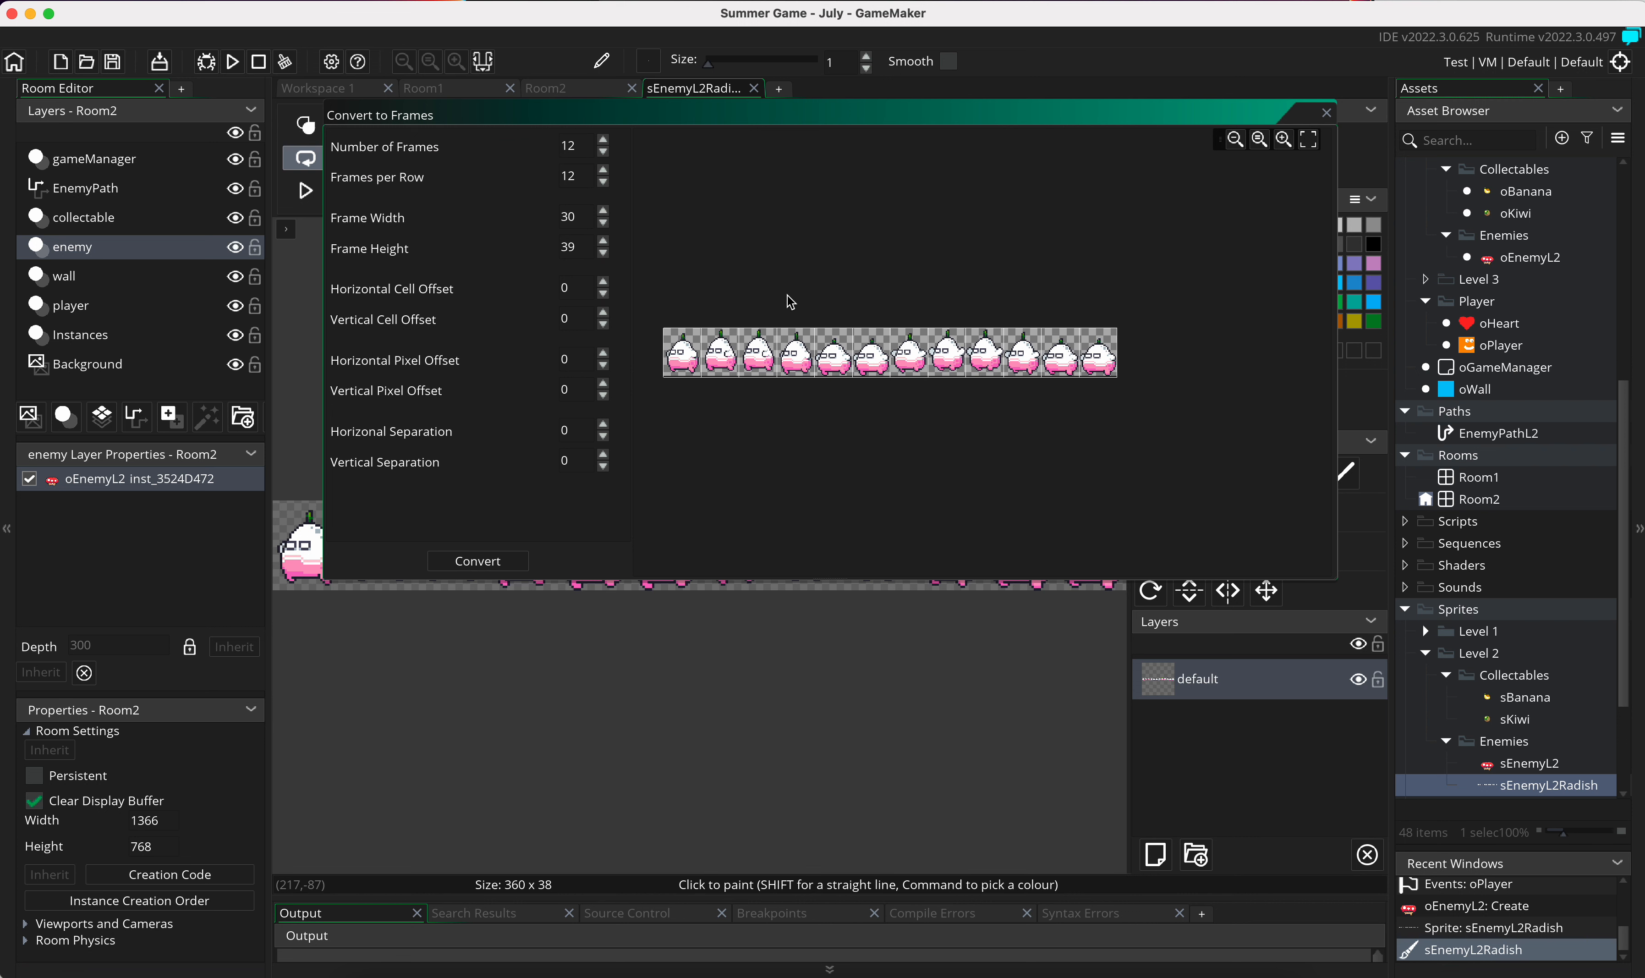
pyautogui.click(478, 561)
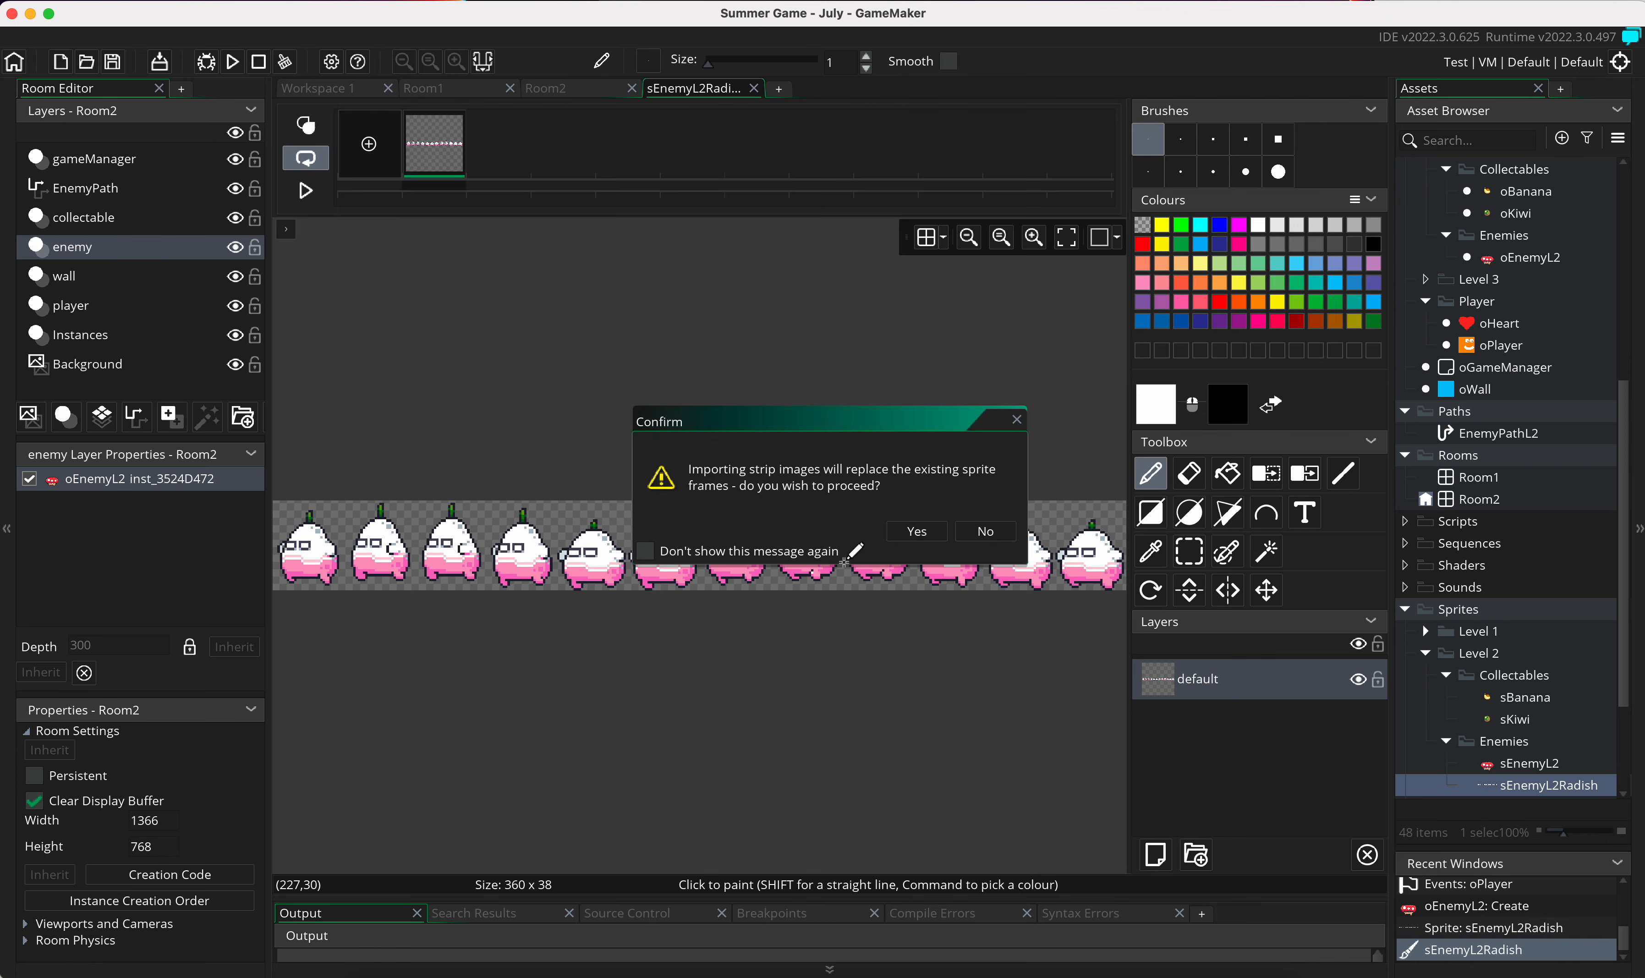
pyautogui.click(915, 531)
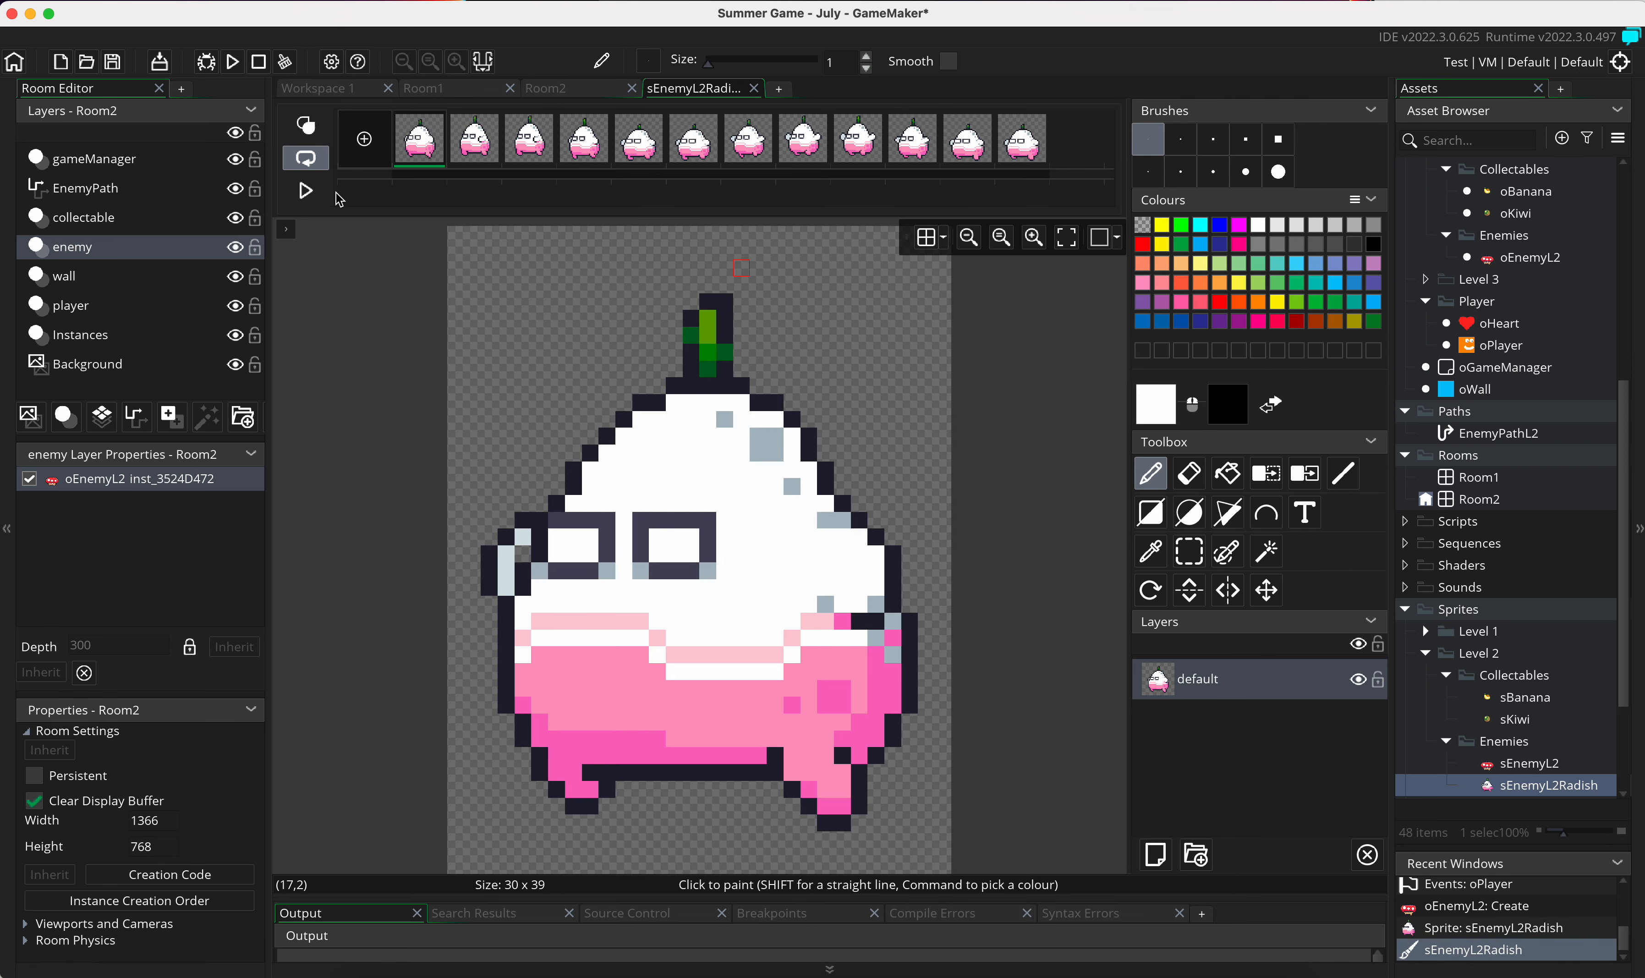
pyautogui.click(311, 194)
pyautogui.click(308, 193)
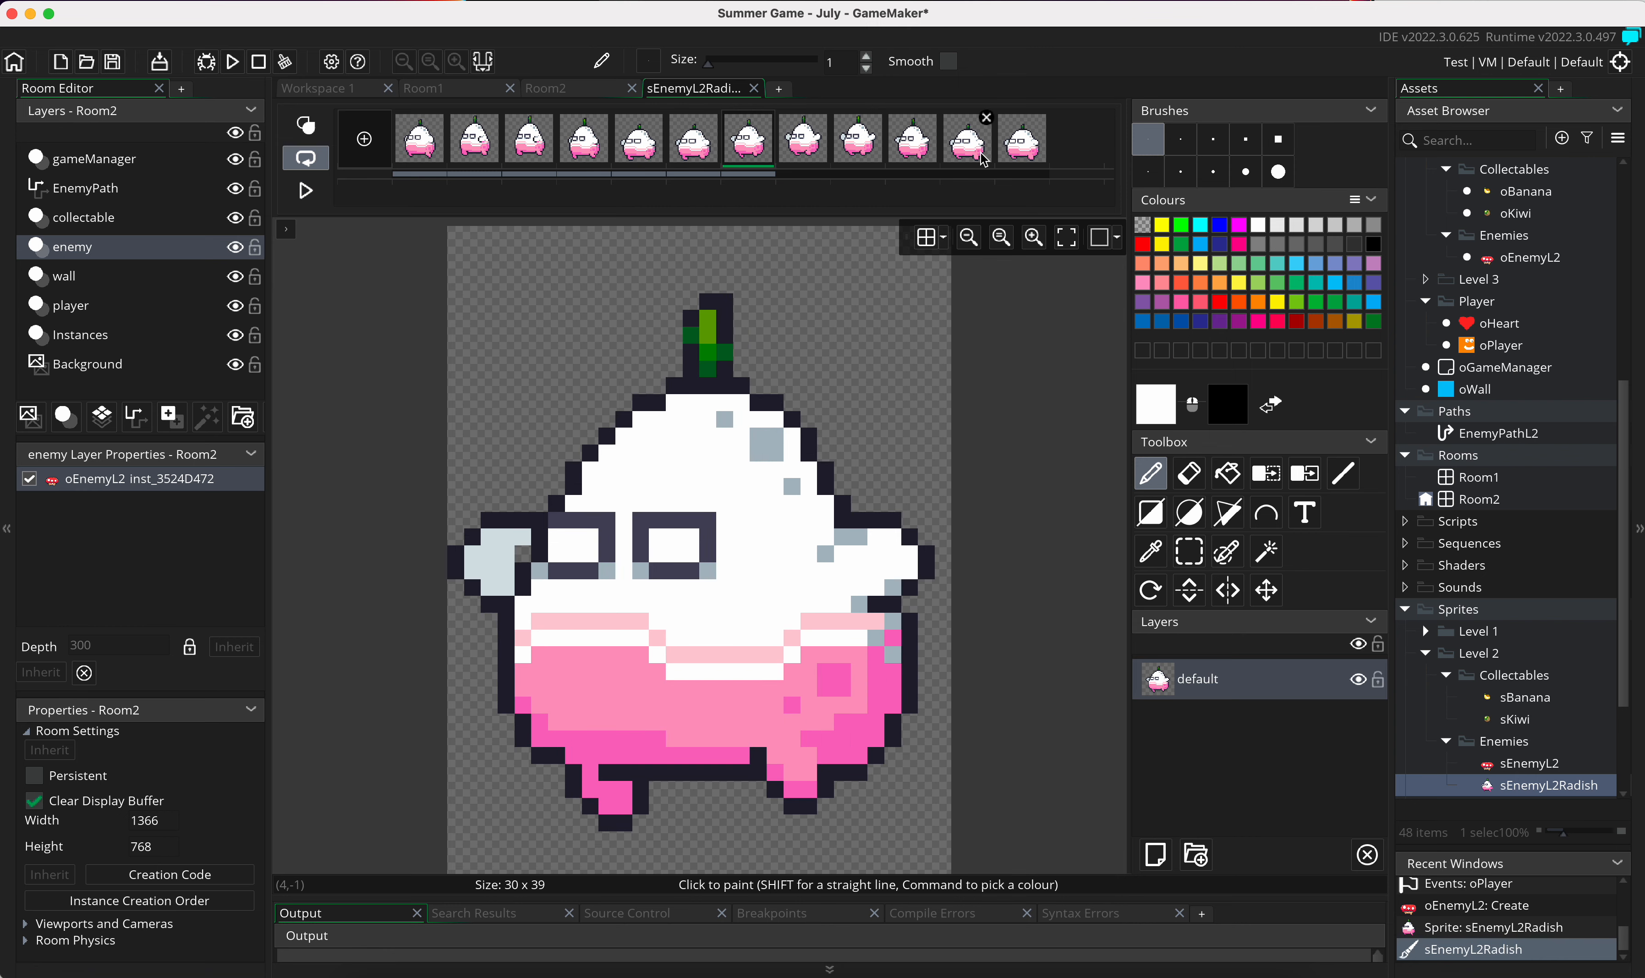
pyautogui.click(754, 89)
# Step: Set the sEnemyL2Radish animation speed to 20 frames per second and preview it
pyautogui.moveTo(593, 231); pyautogui.dragTo(538, 232)
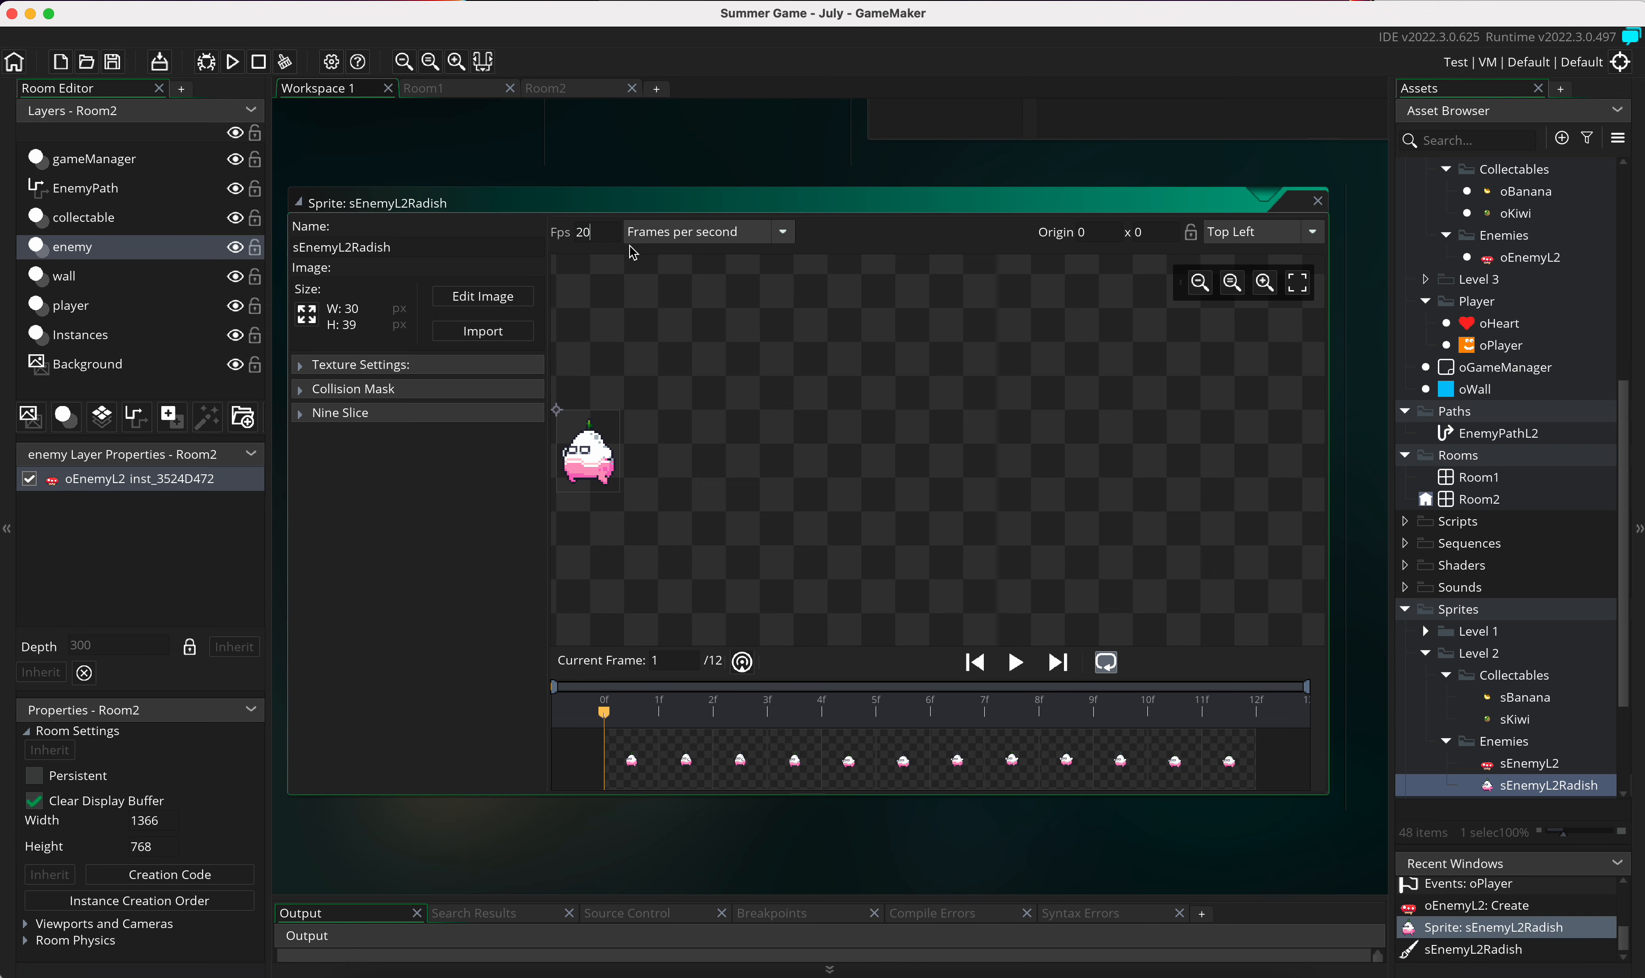
pyautogui.click(1016, 661)
pyautogui.click(1017, 673)
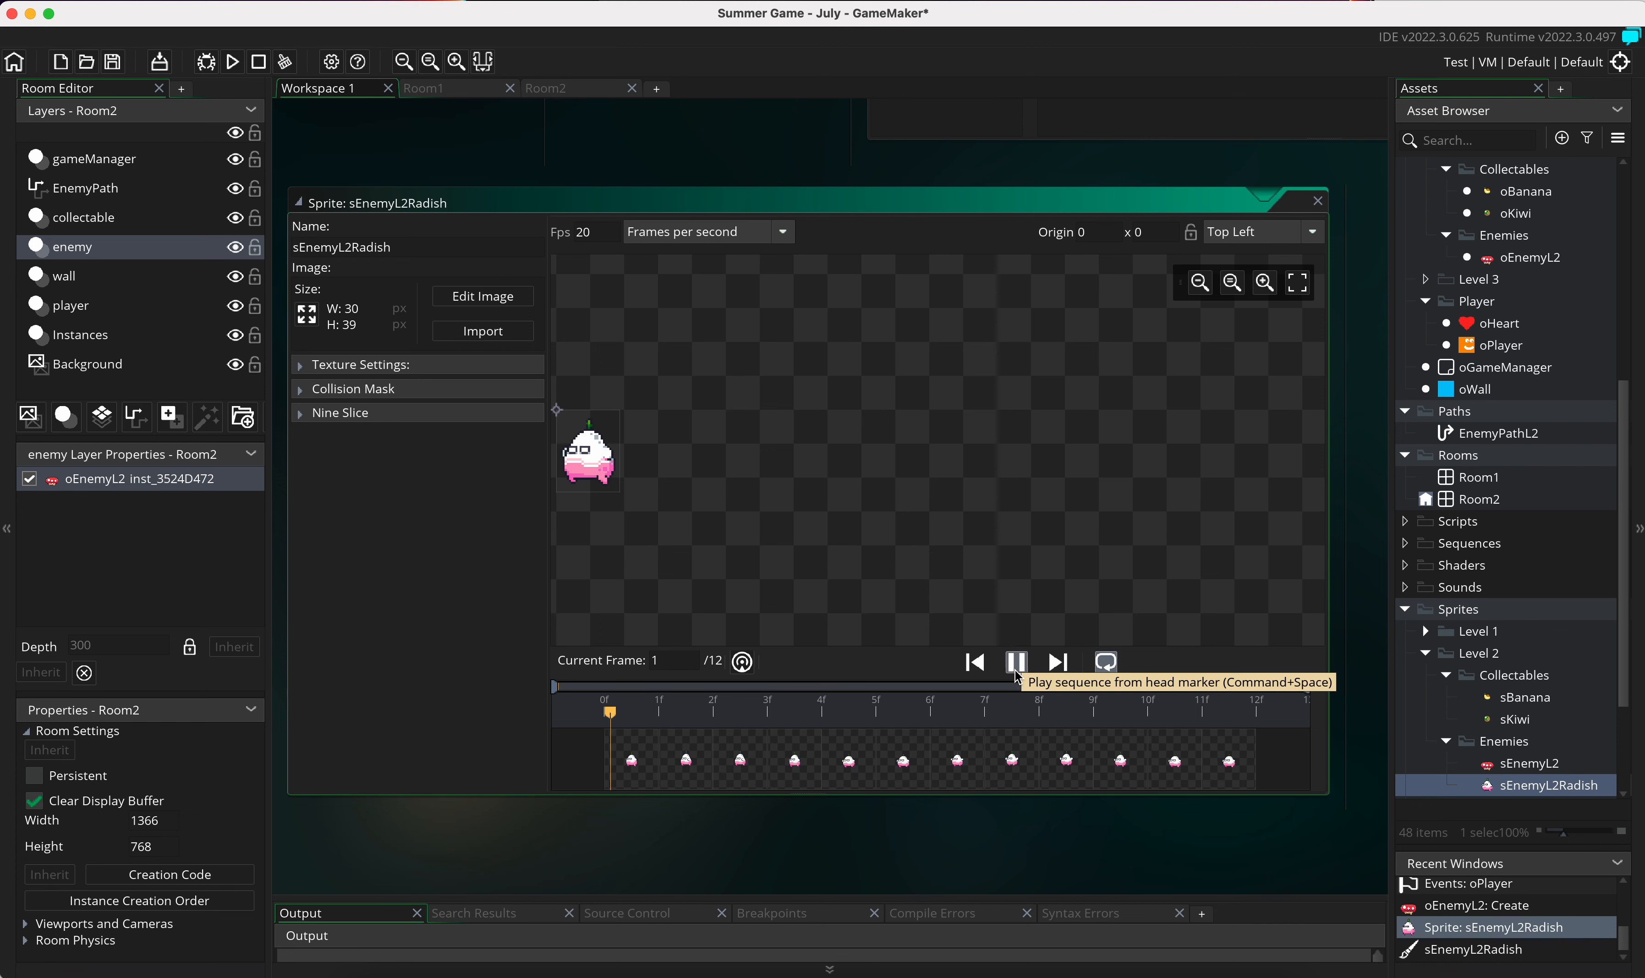
# Step: Scale the sEnemyL2Radish image to 49 x 64 pixels, maintaining the aspect ratio
pyautogui.click(308, 317)
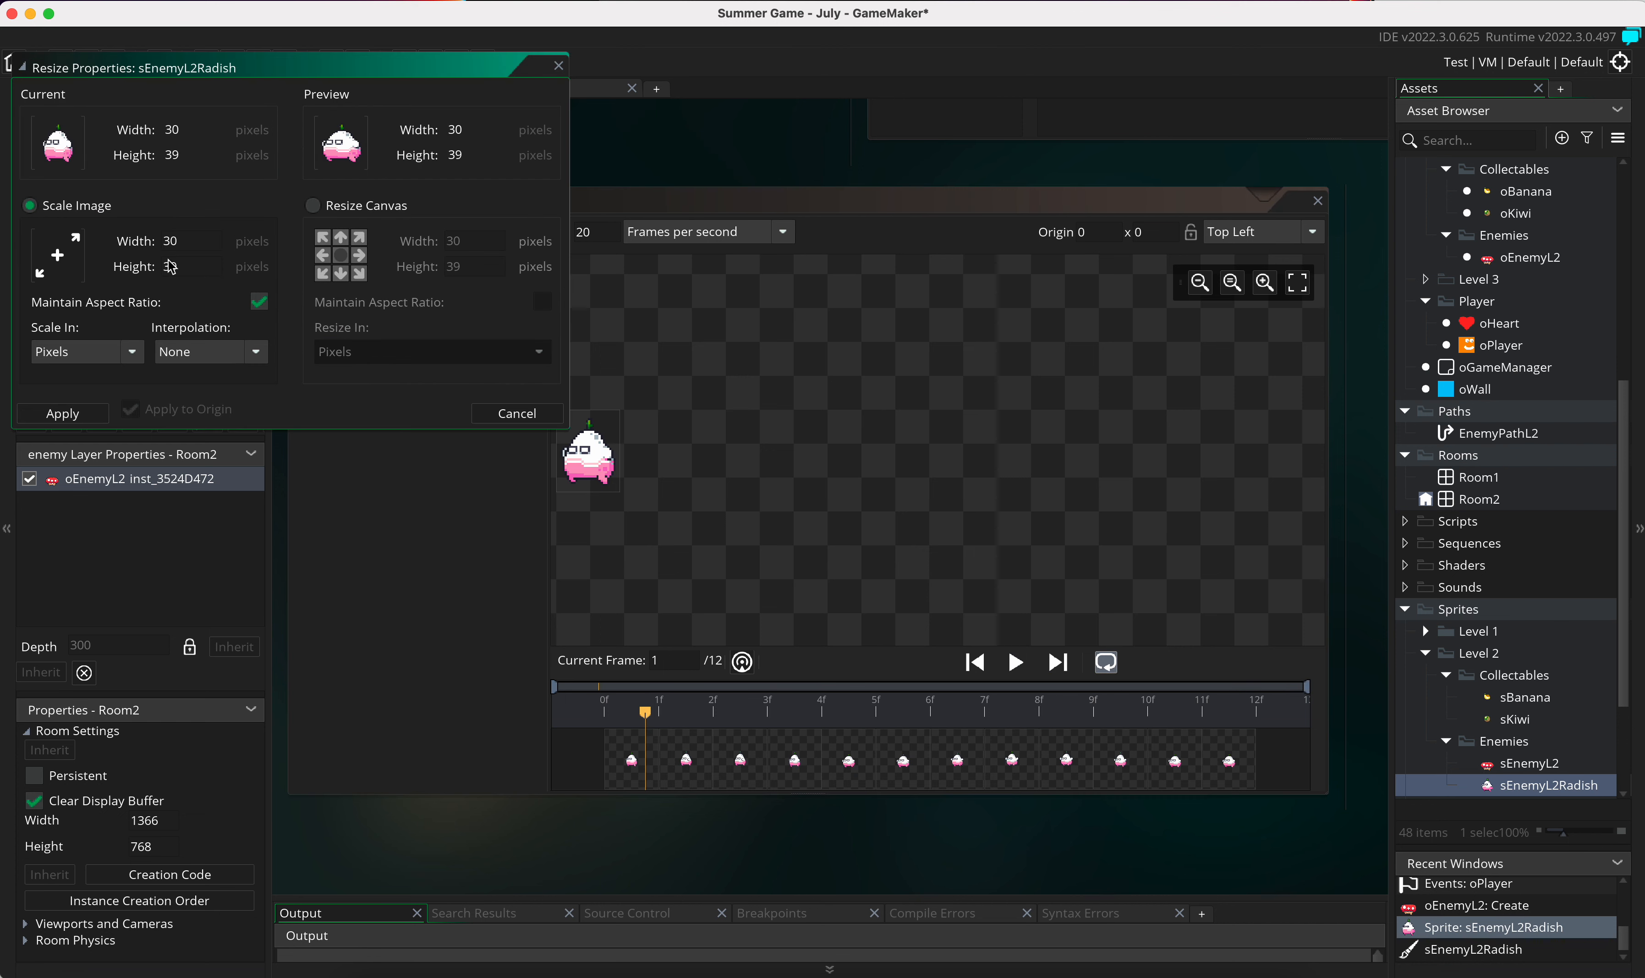
pyautogui.doubleClick(182, 264)
pyautogui.click(209, 248)
pyautogui.click(64, 414)
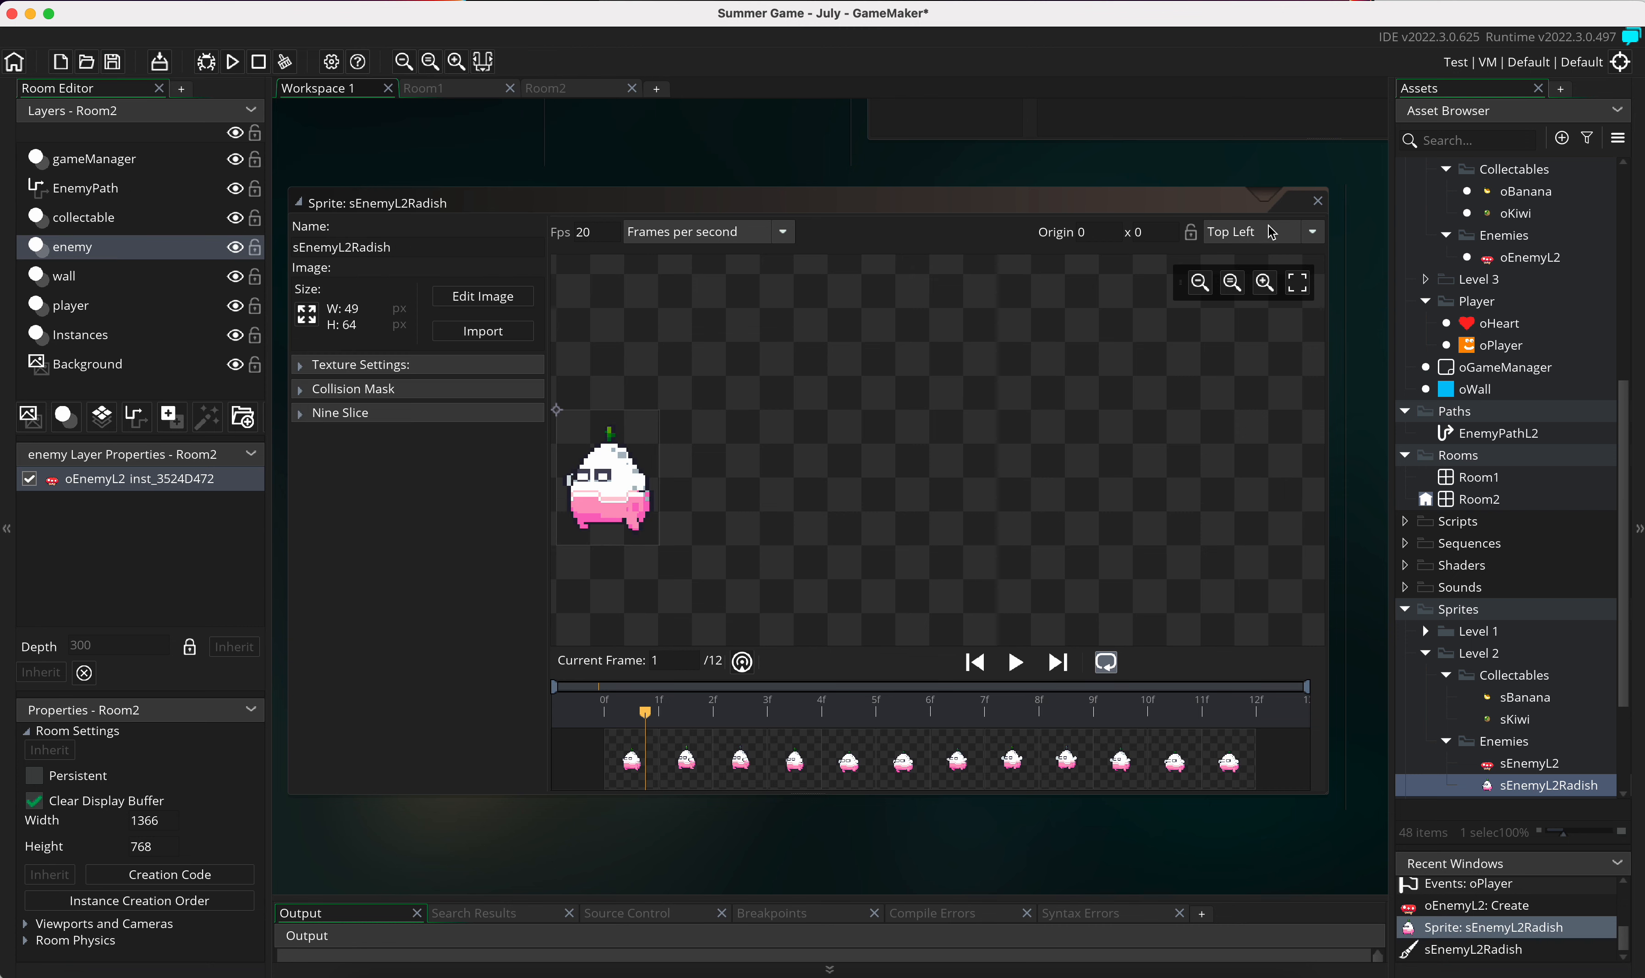
# Step: Set the sEnemyL2Radish origin to Middle Centre and close the sprite editor
pyautogui.click(1272, 232)
pyautogui.click(1232, 334)
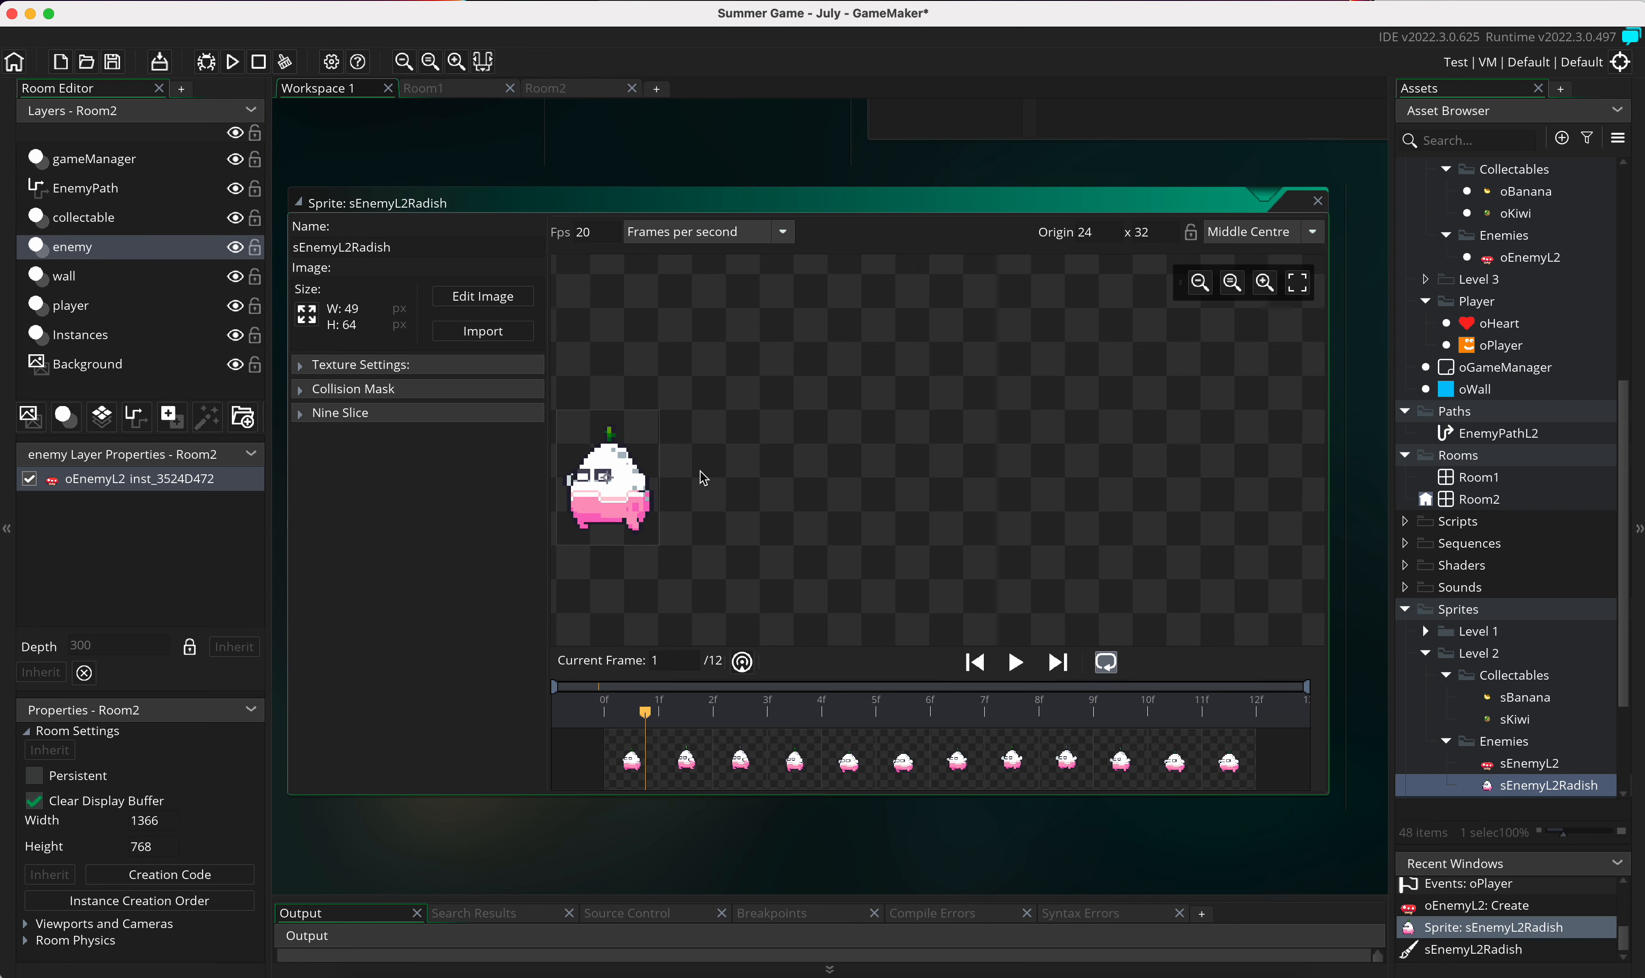
pyautogui.click(1317, 201)
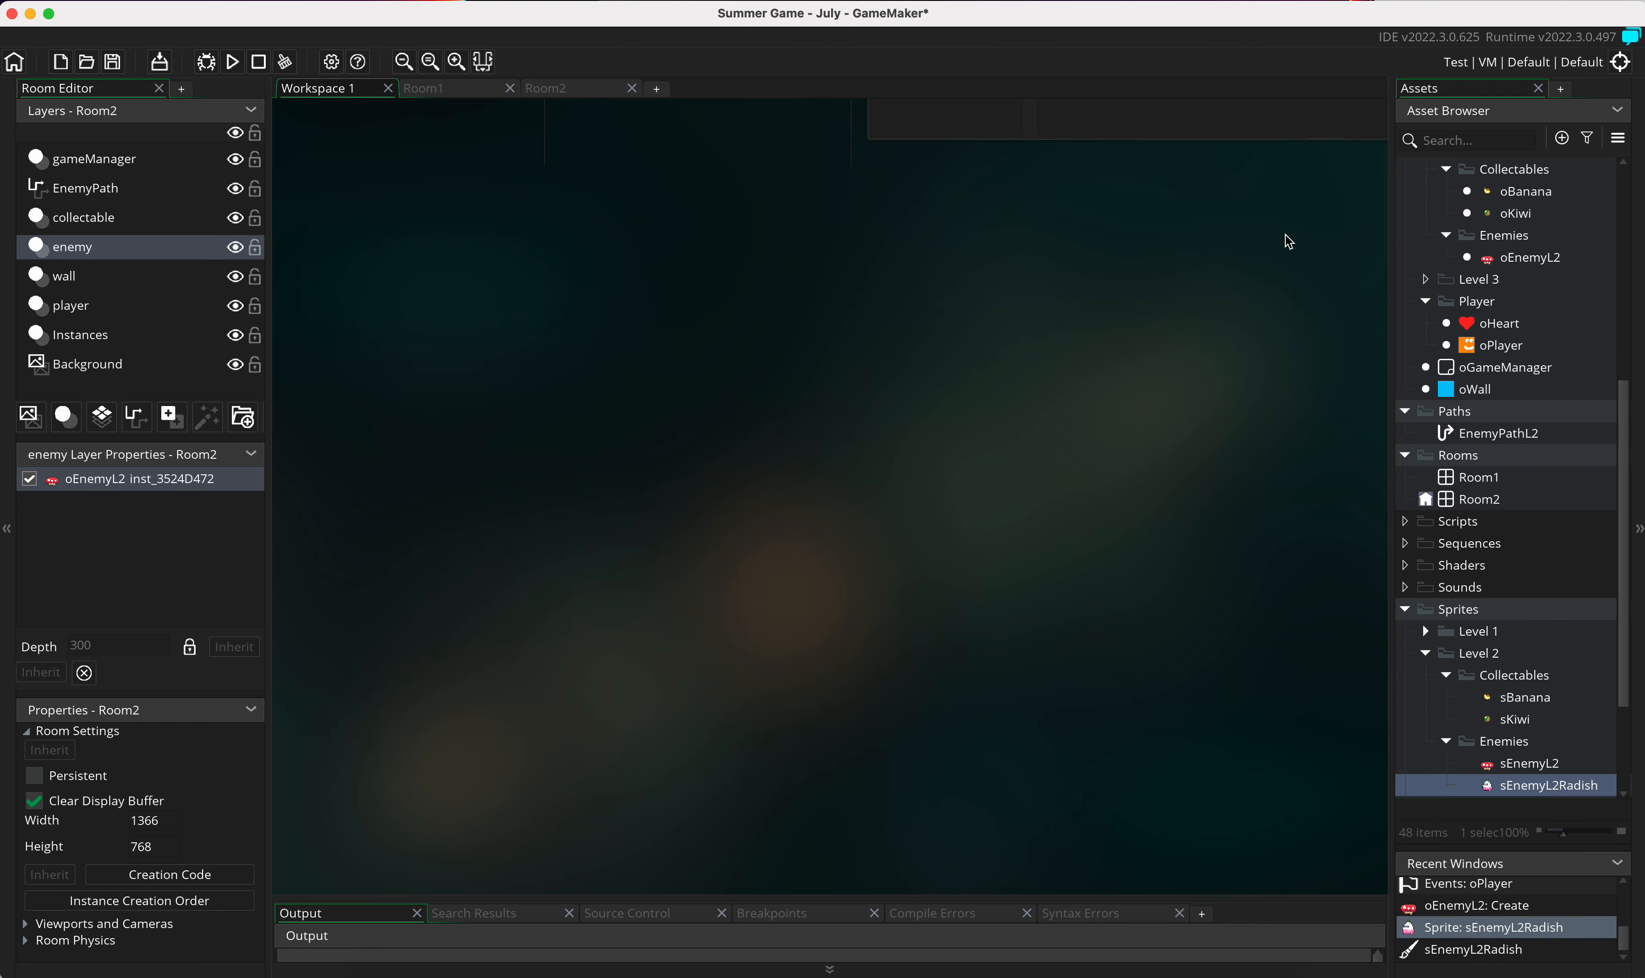
# Step: Create an object named oEnemyL2Radish in the Level 2 Enemies folder under Objects
pyautogui.rightClick(1506, 239)
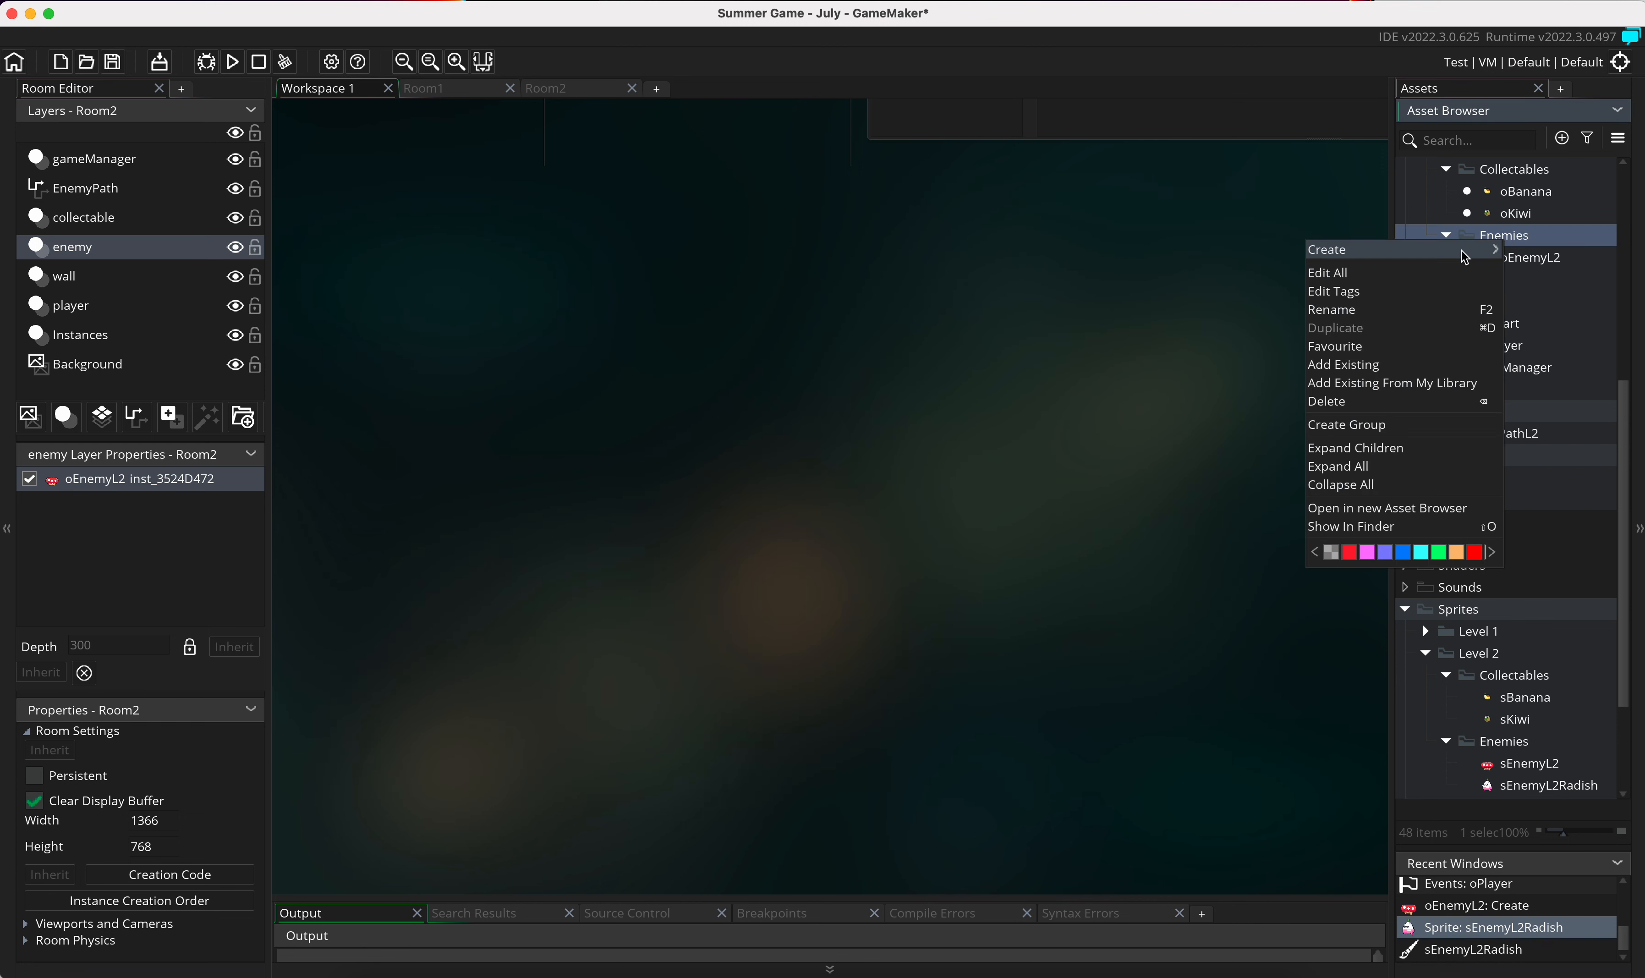
pyautogui.moveTo(1465, 257)
pyautogui.click(1562, 332)
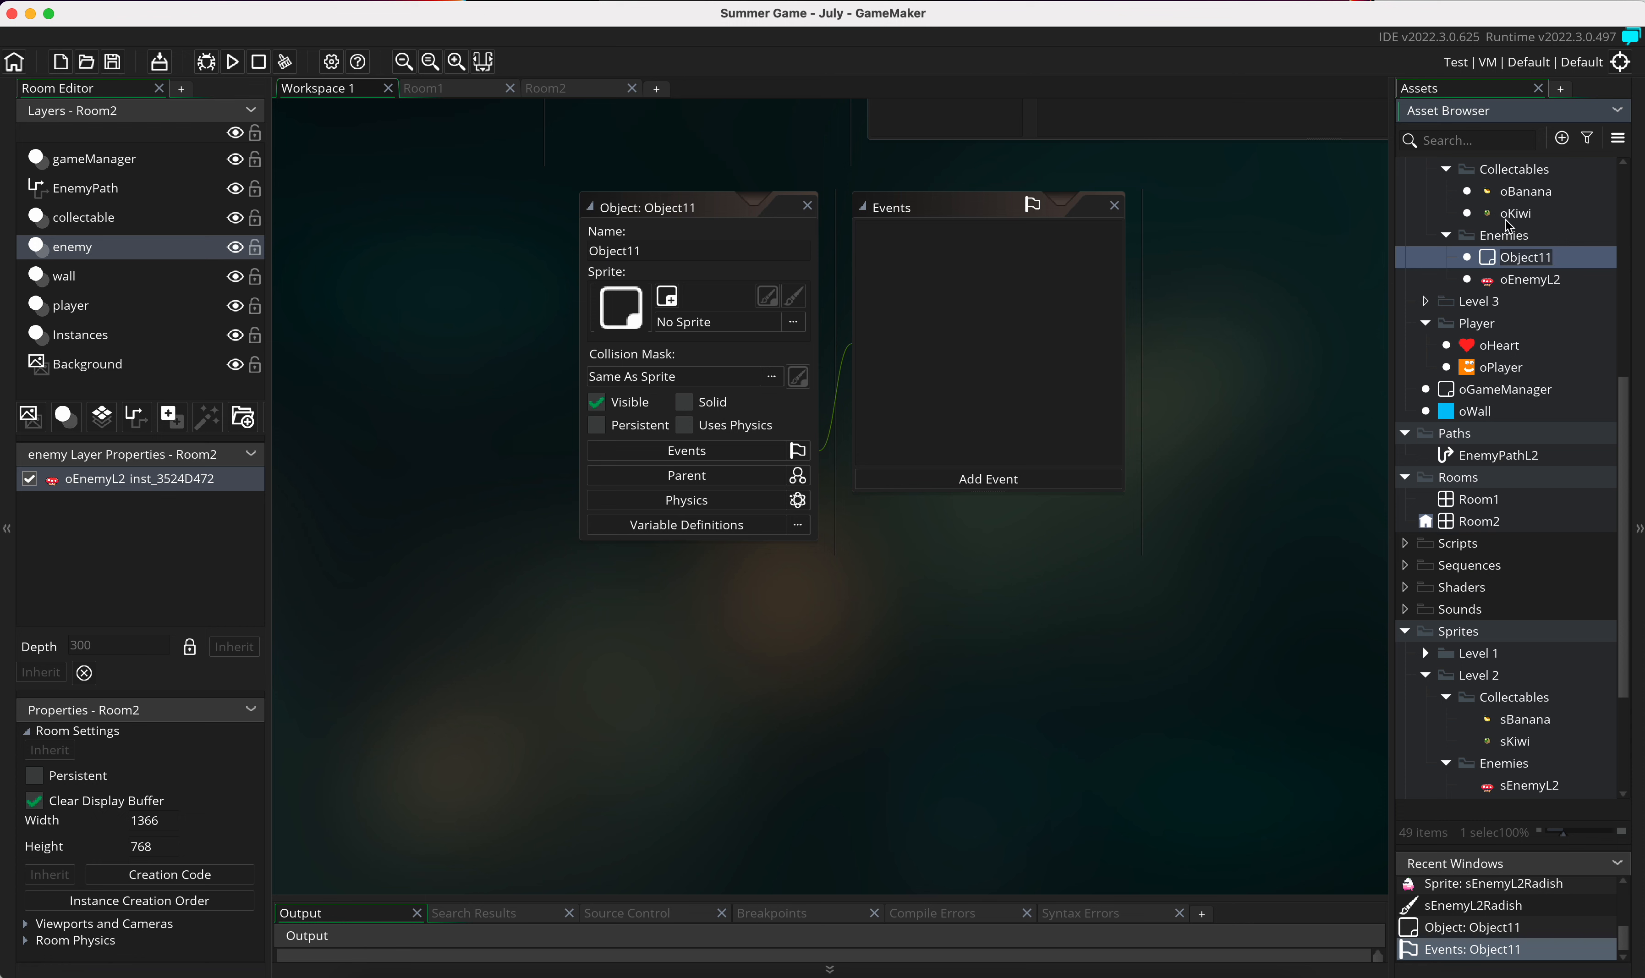
pyautogui.scroll(3, 1485, 354)
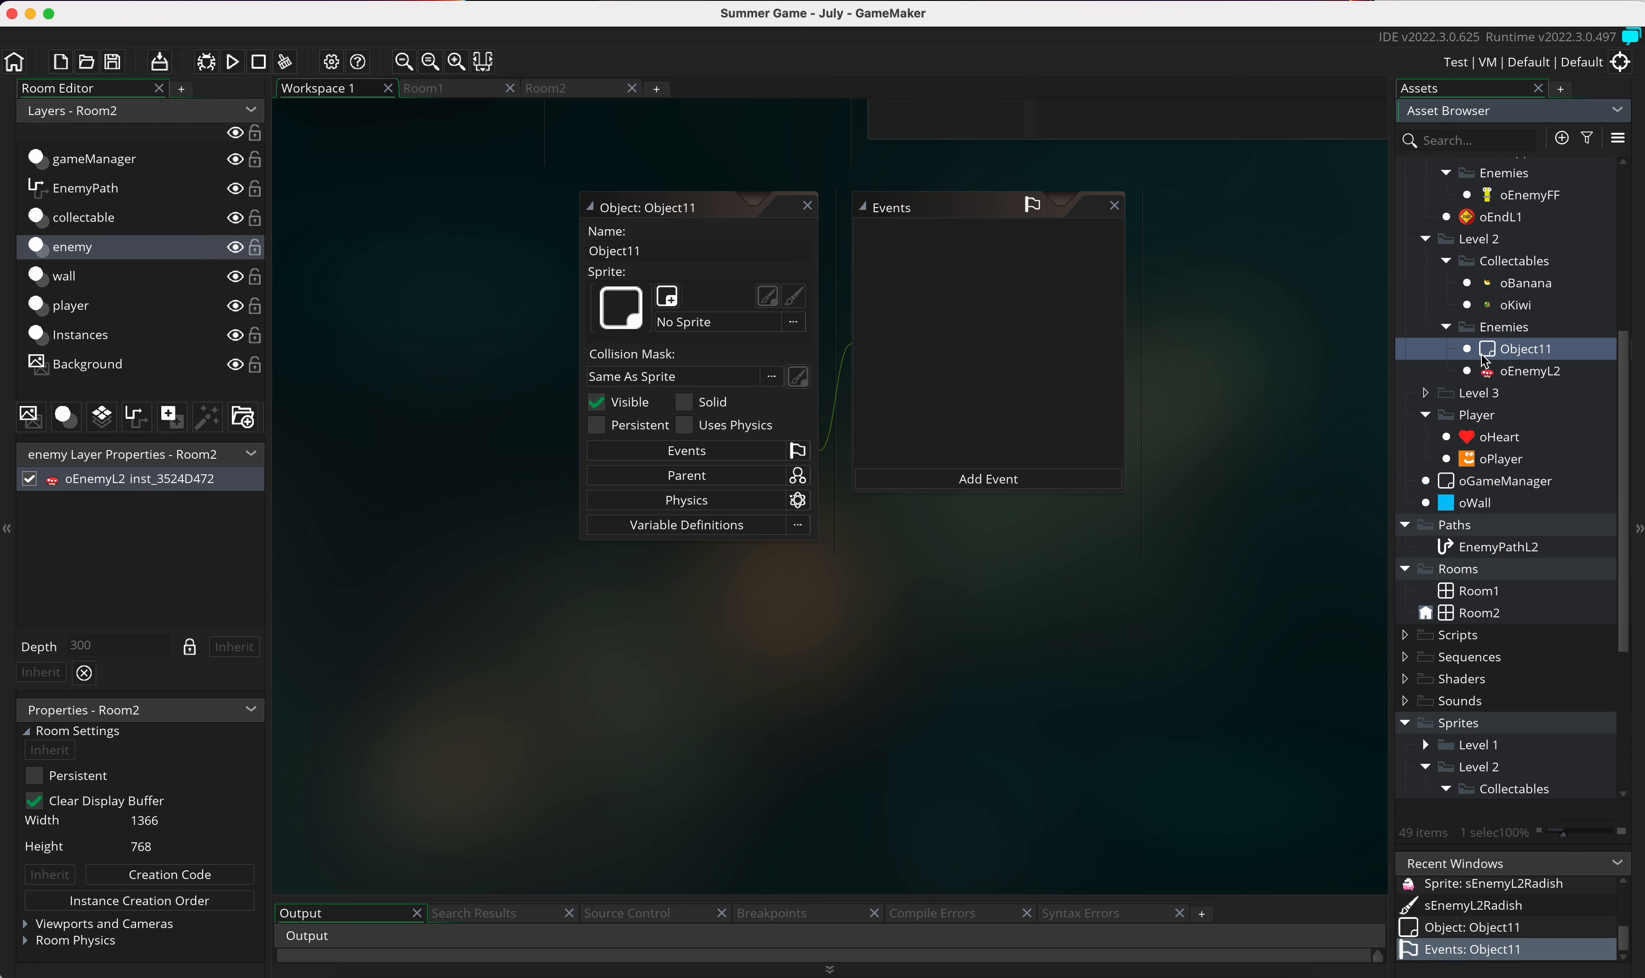
pyautogui.click(745, 240)
pyautogui.doubleClick(705, 251)
pyautogui.write('o')
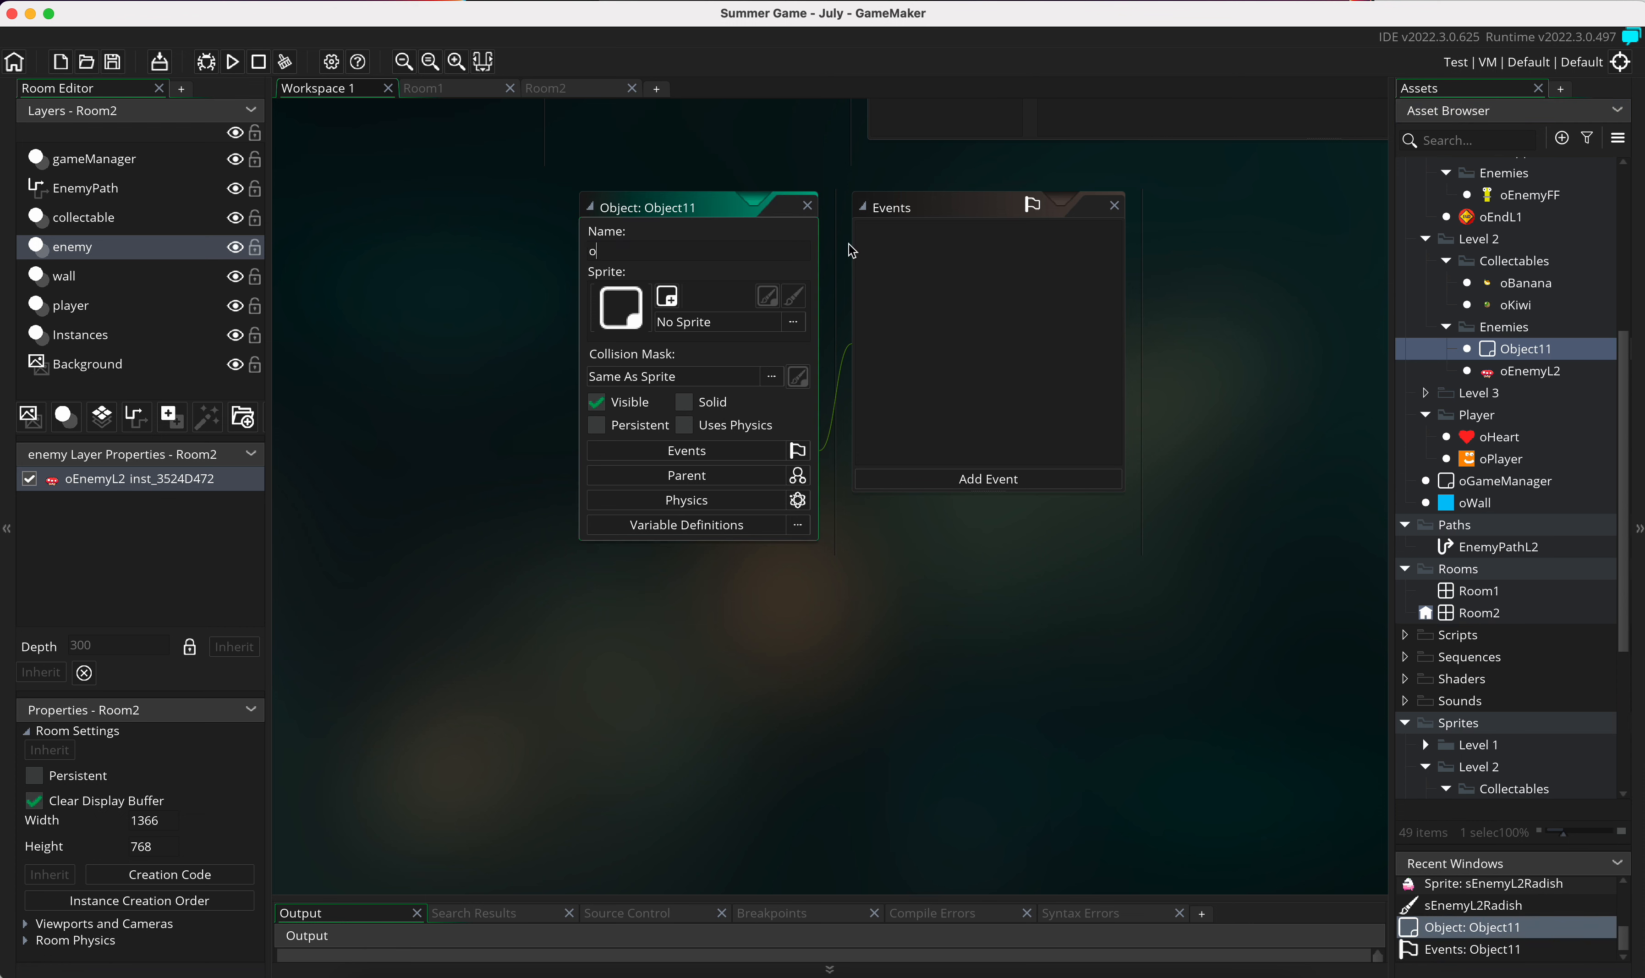
pyautogui.write('EnemyL2Radish')
pyautogui.press('Return')
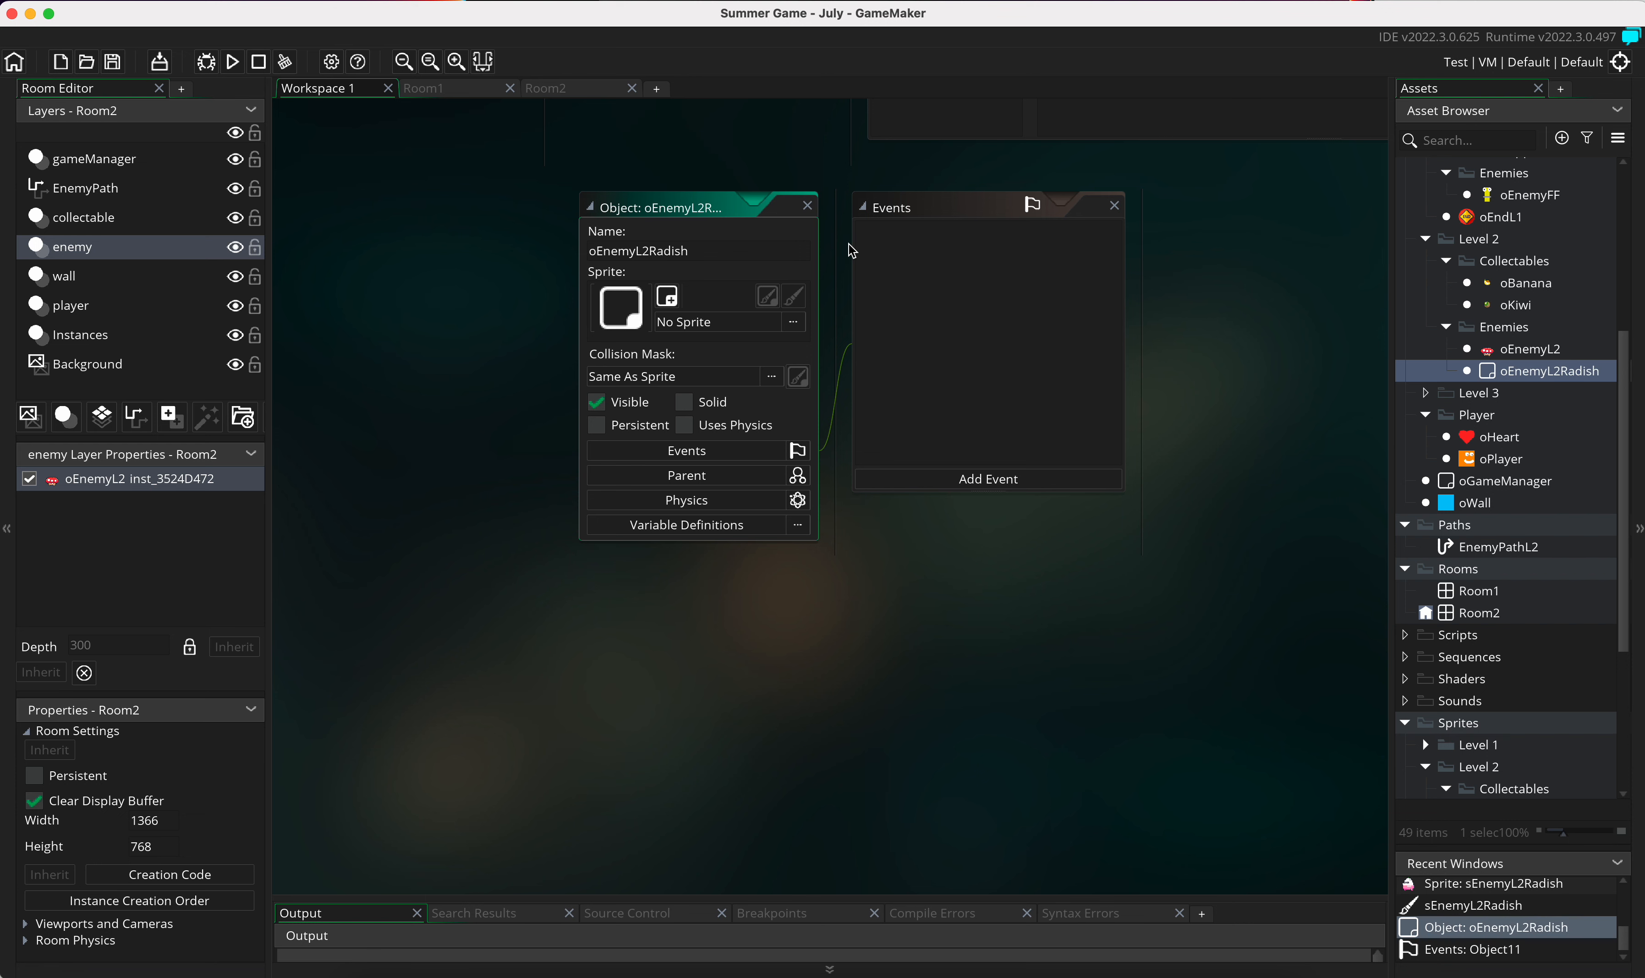
# Step: Assign the sEnemyL2Radish sprite from the Level 2 Enemies folder to the oEnemyL2Radish object
pyautogui.click(755, 327)
pyautogui.click(738, 420)
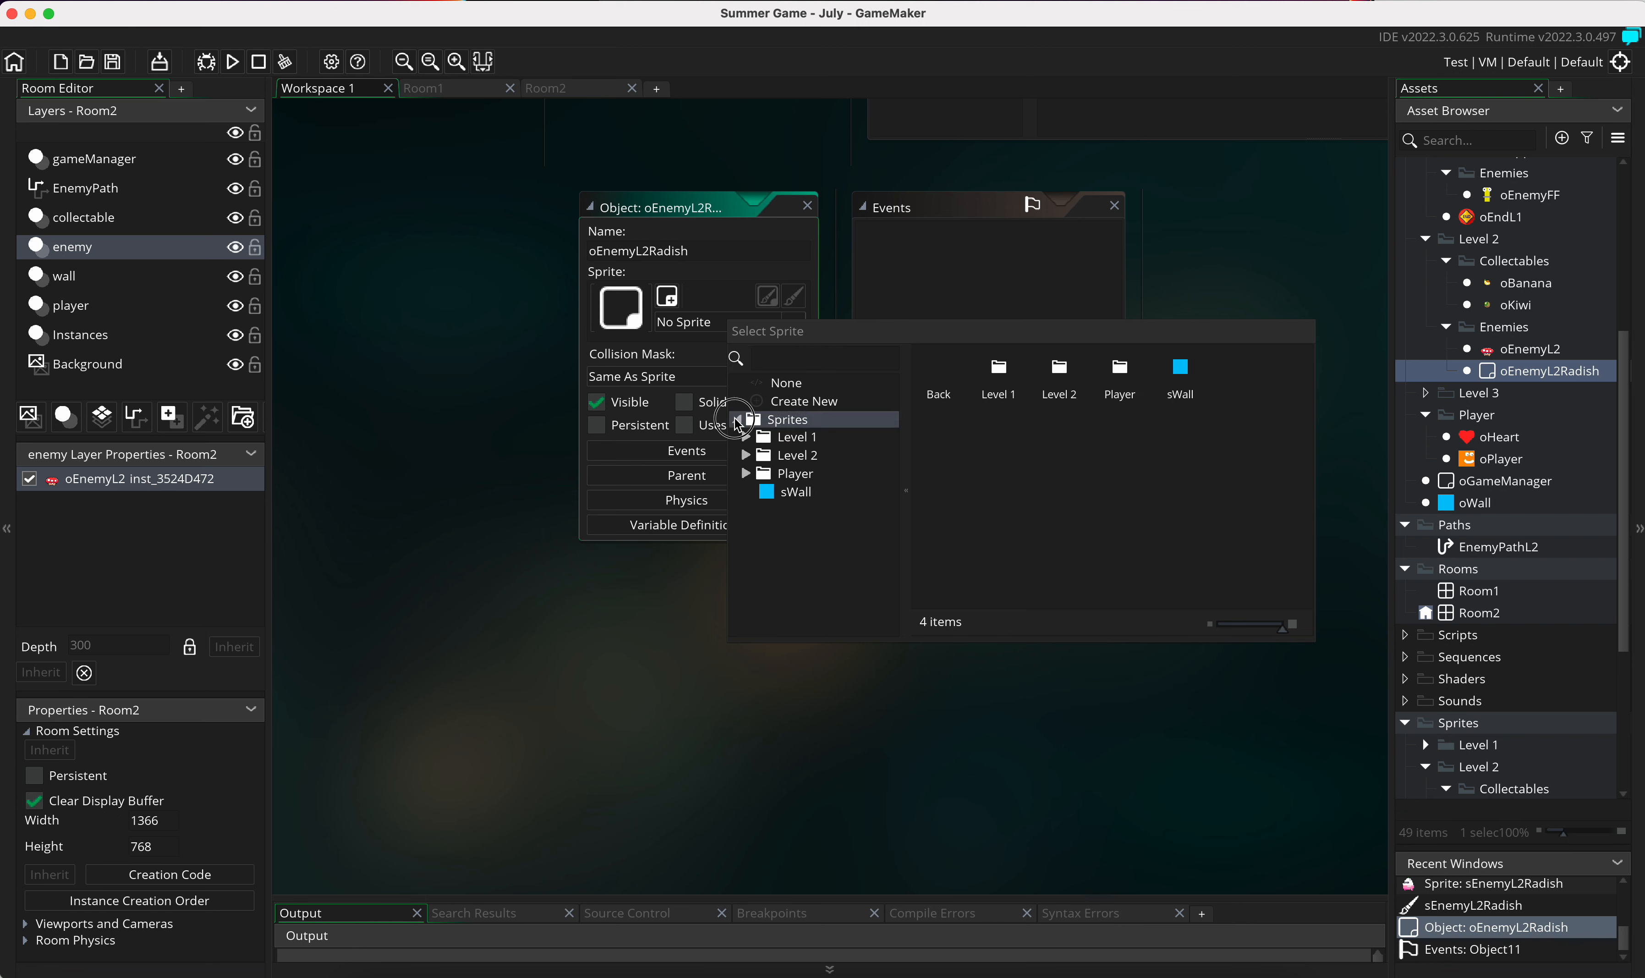
pyautogui.click(757, 479)
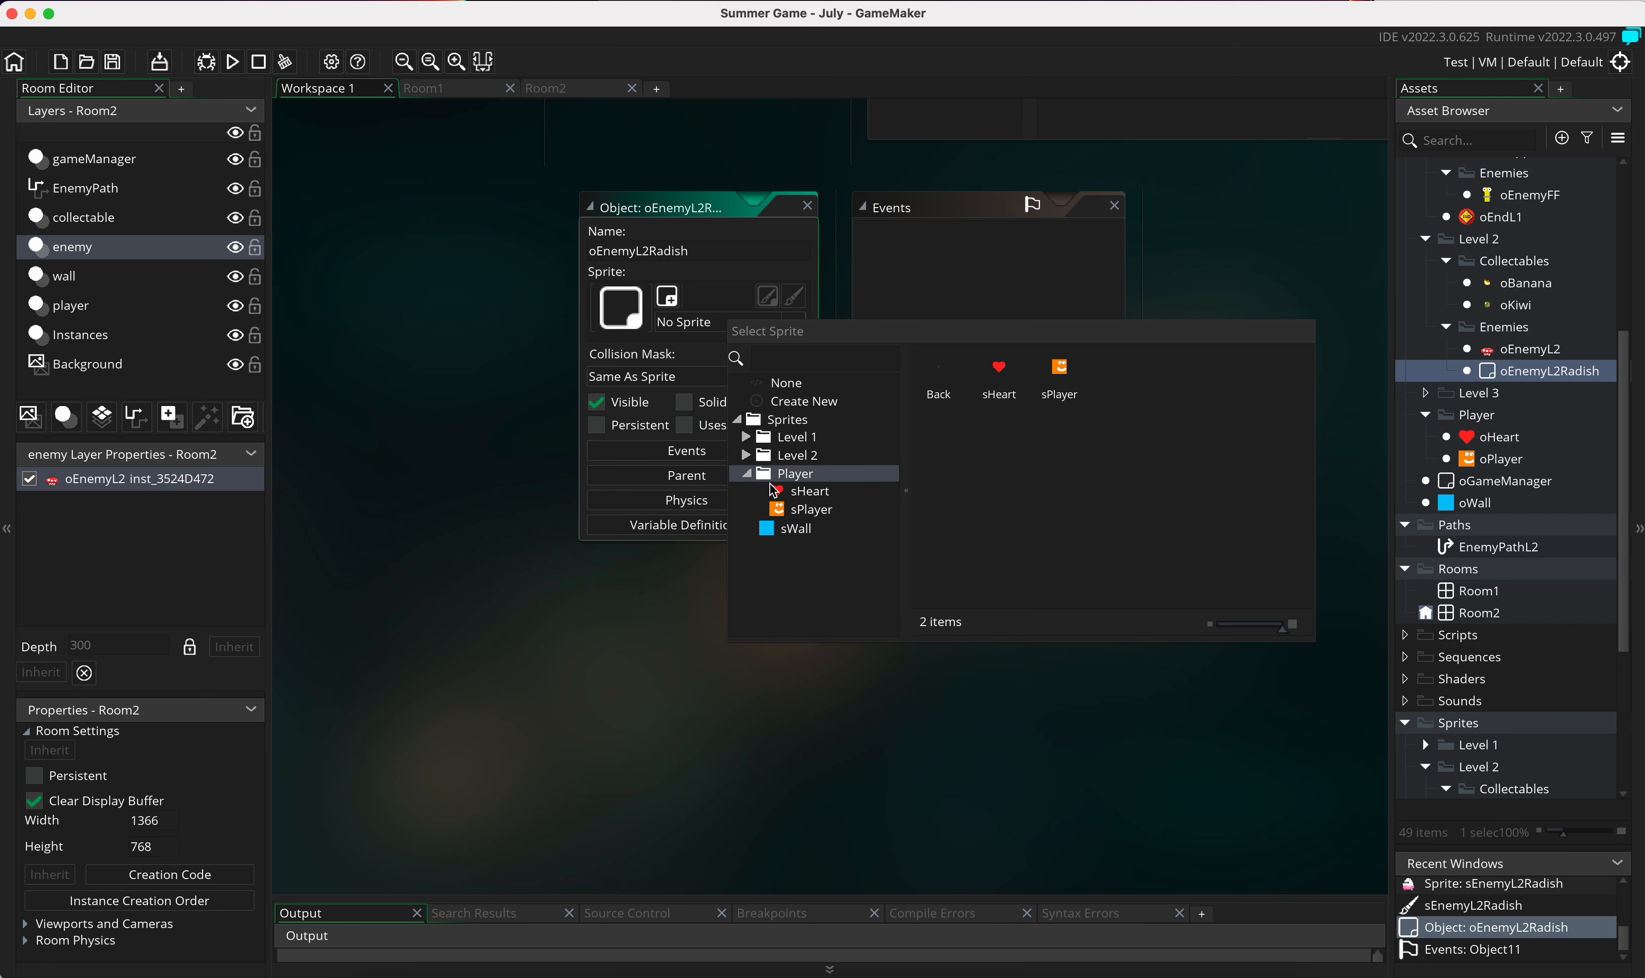
pyautogui.click(752, 458)
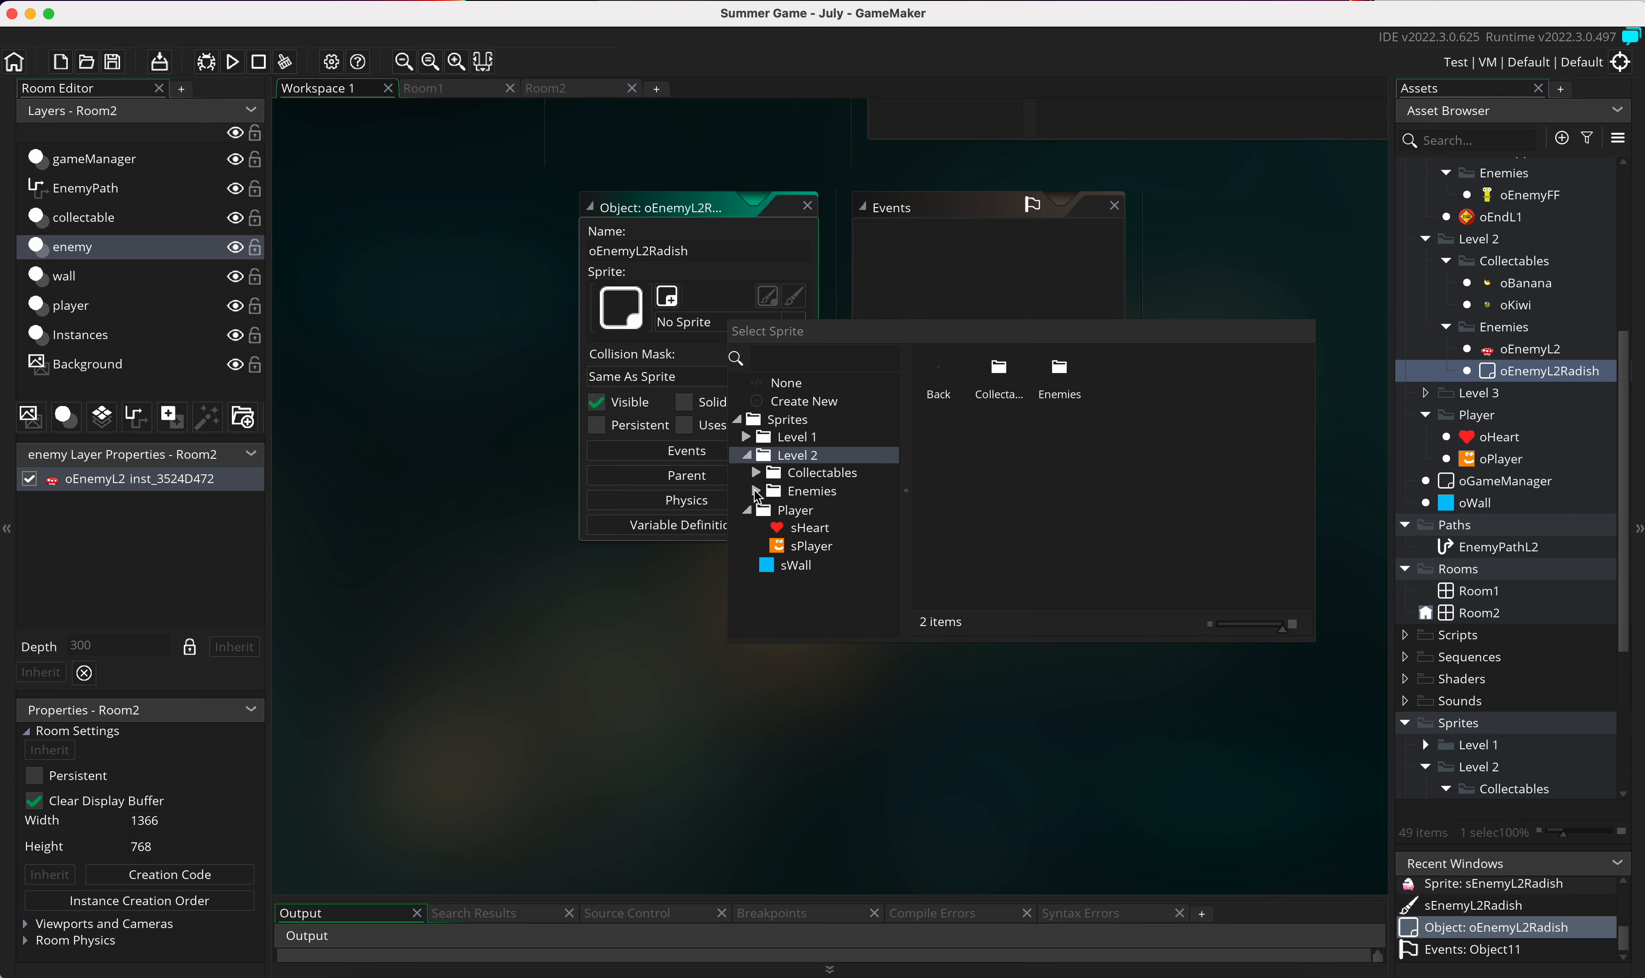
pyautogui.click(758, 498)
pyautogui.doubleClick(823, 527)
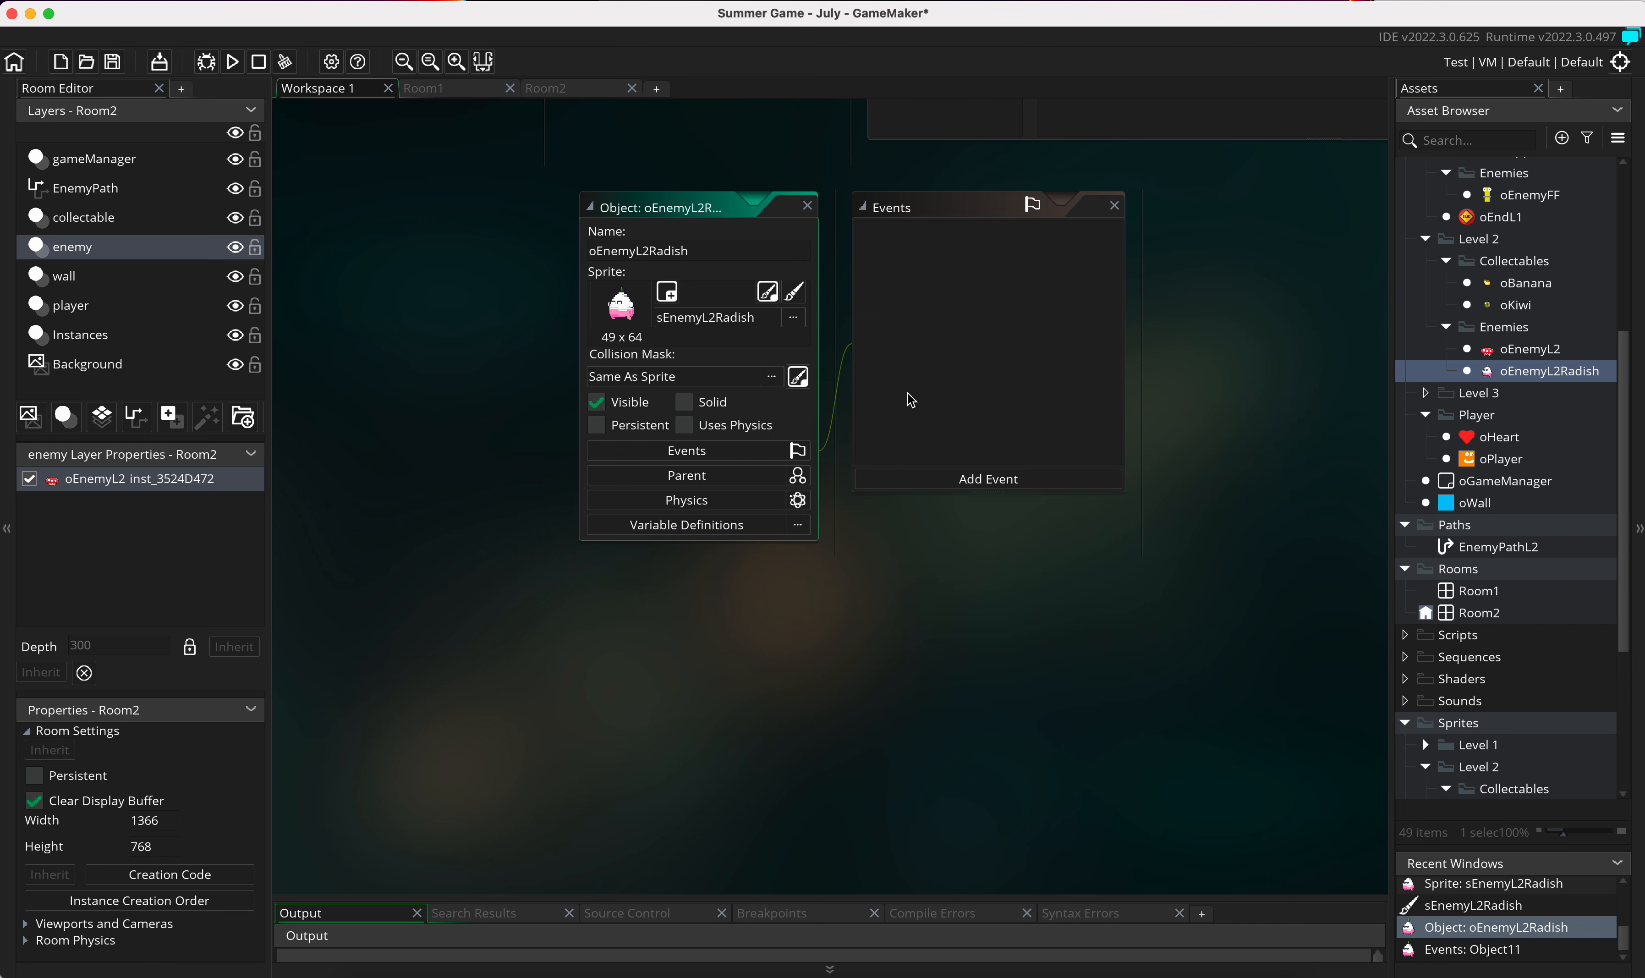
# Step: Add a path layer named EnemyPathRadish to Room2
pyautogui.doubleClick(1476, 613)
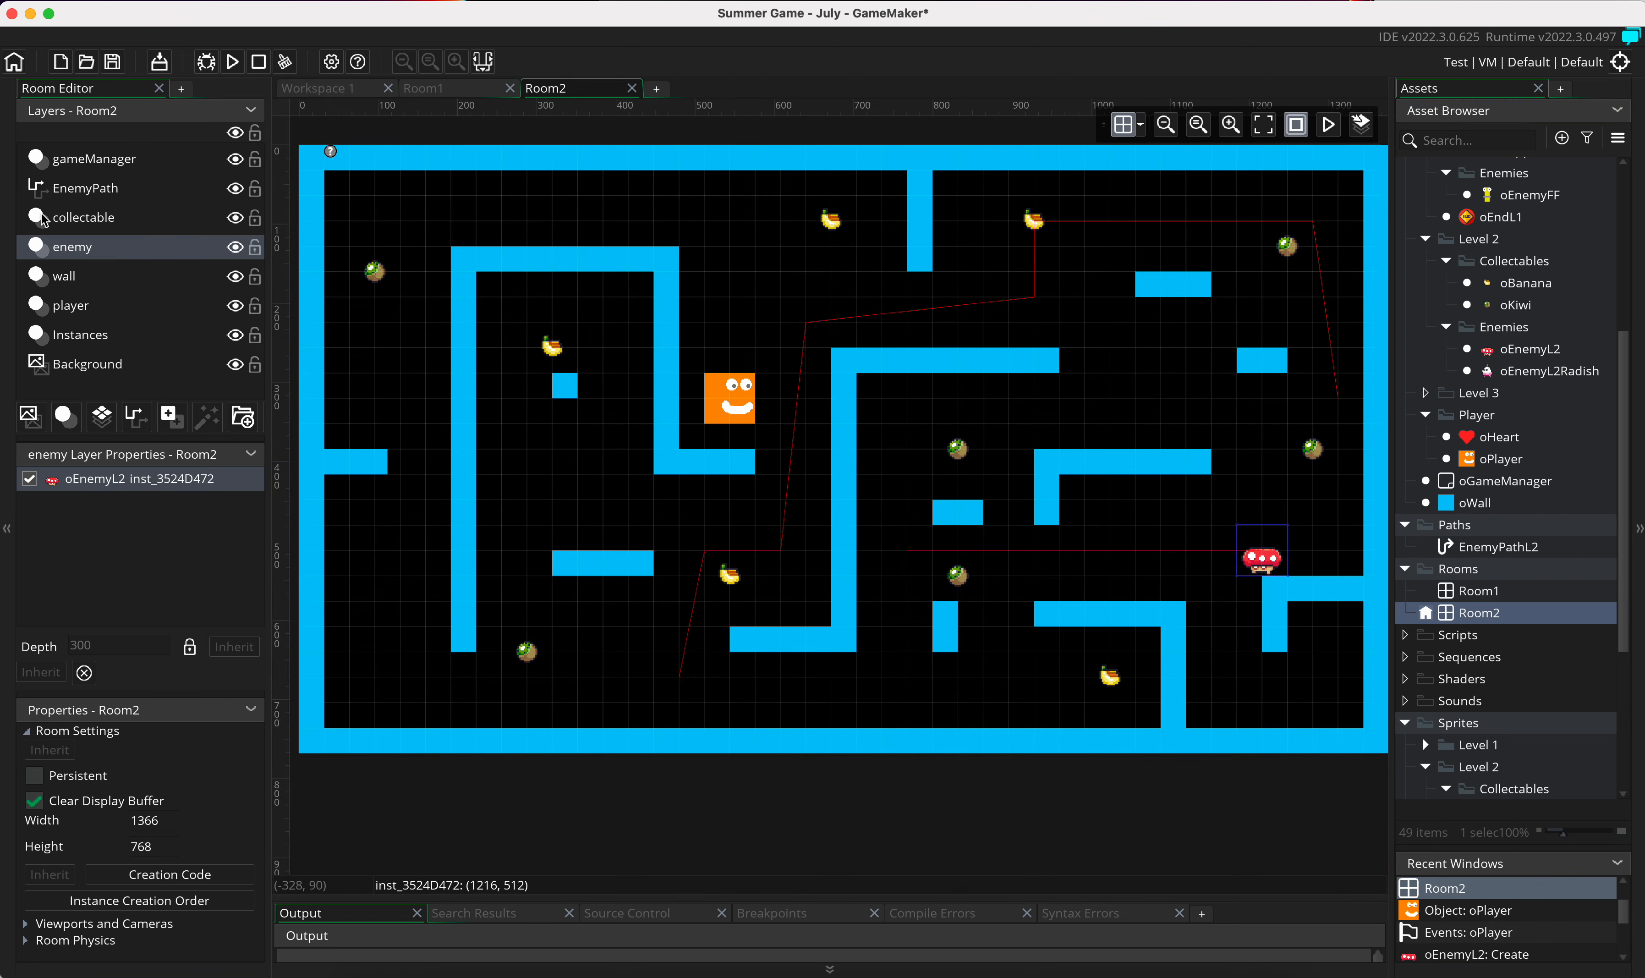
pyautogui.click(134, 417)
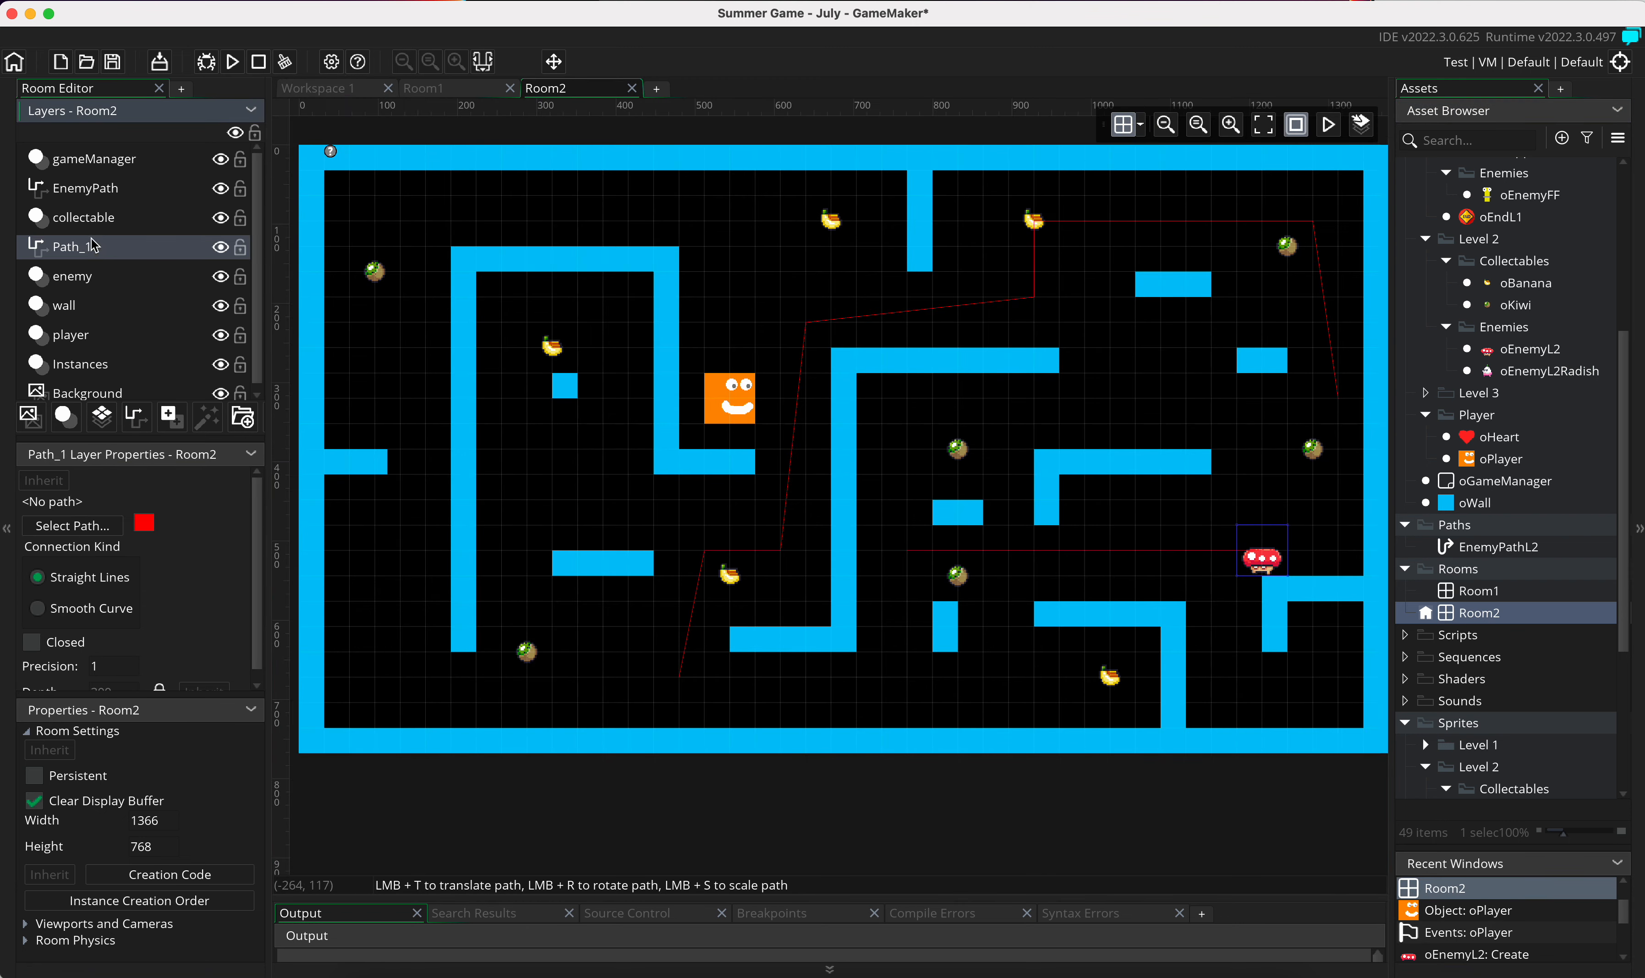
pyautogui.rightClick(79, 258)
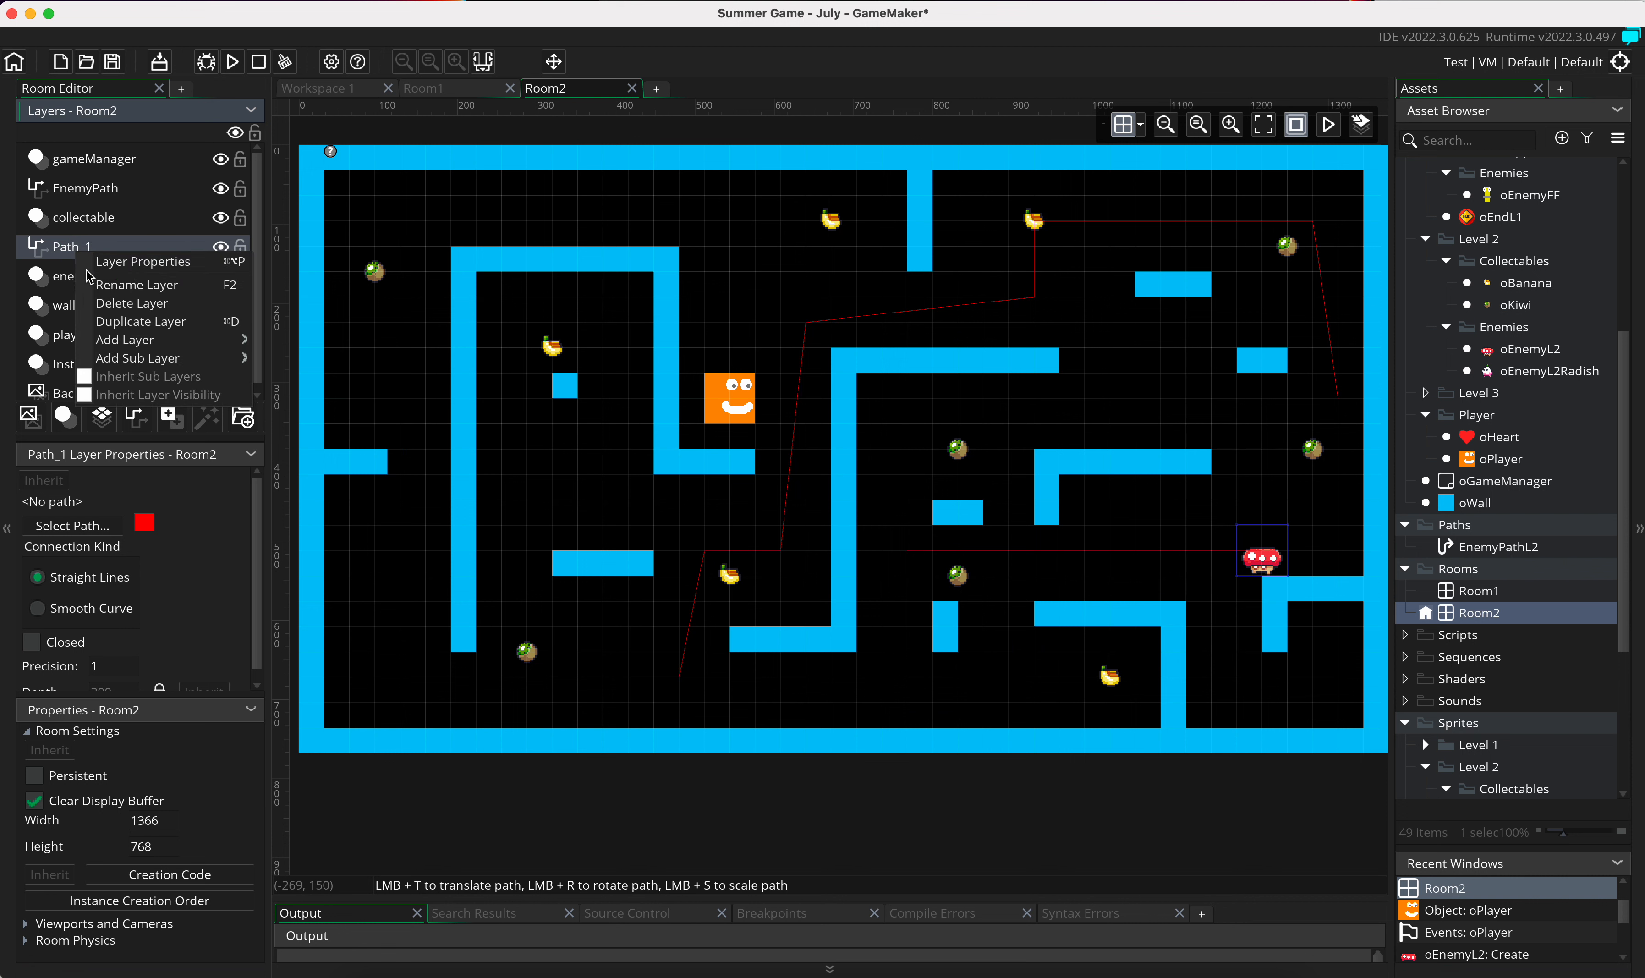
pyautogui.click(117, 285)
pyautogui.write('EnemyPath')
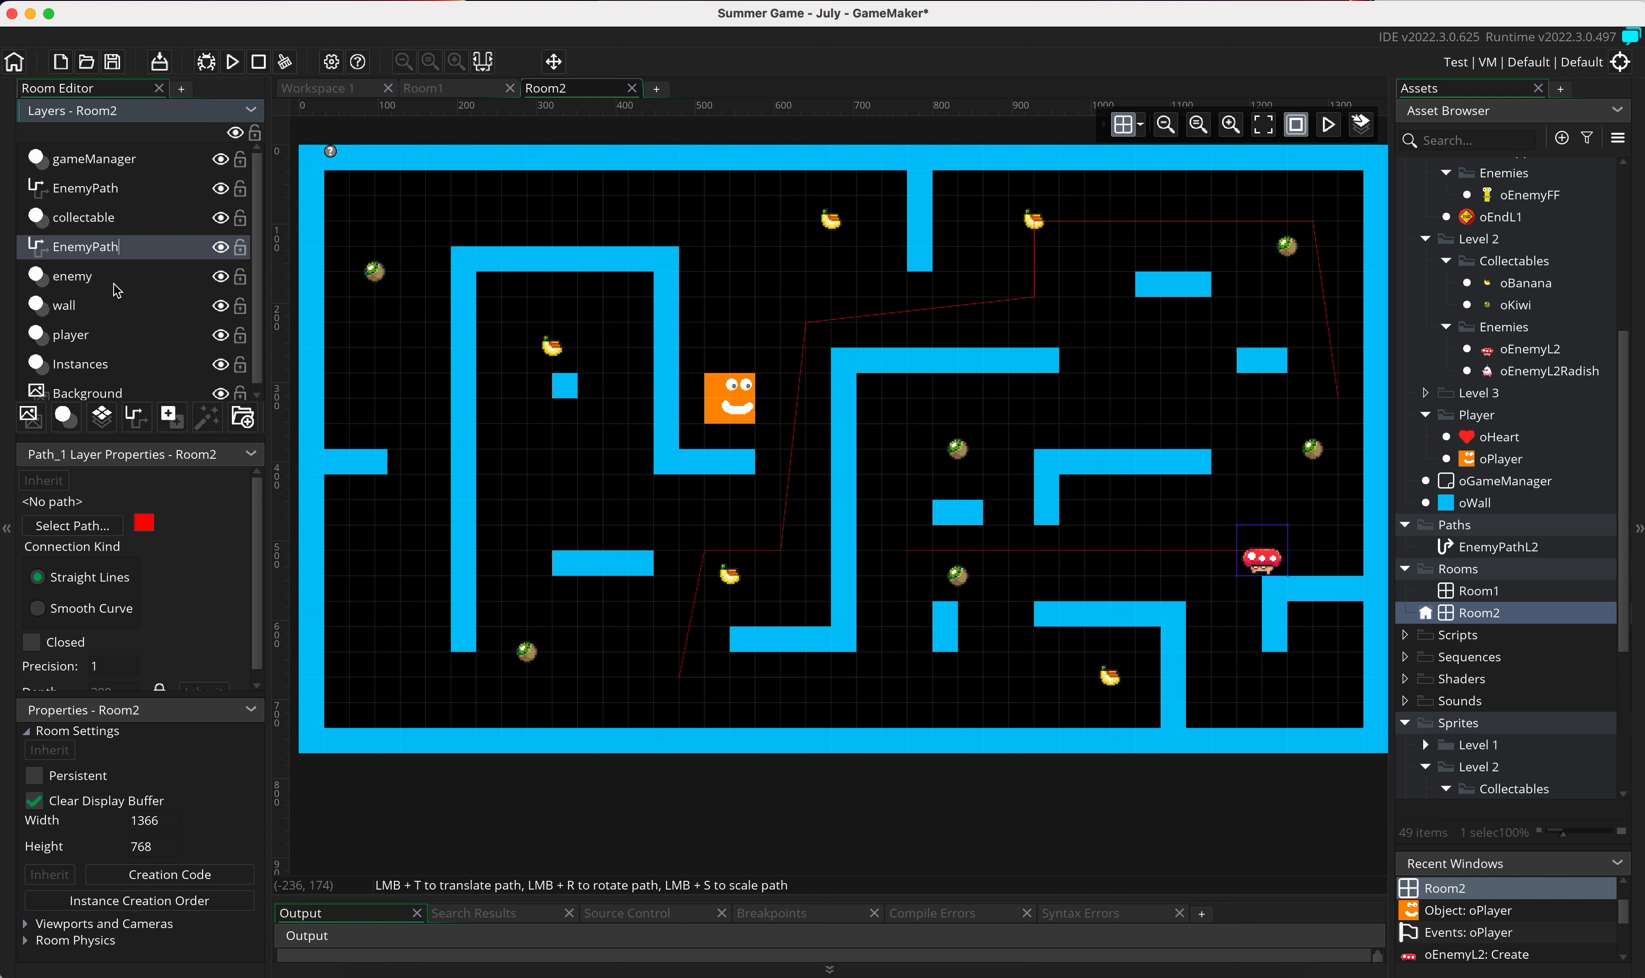
pyautogui.write('Radish')
pyautogui.press('Return')
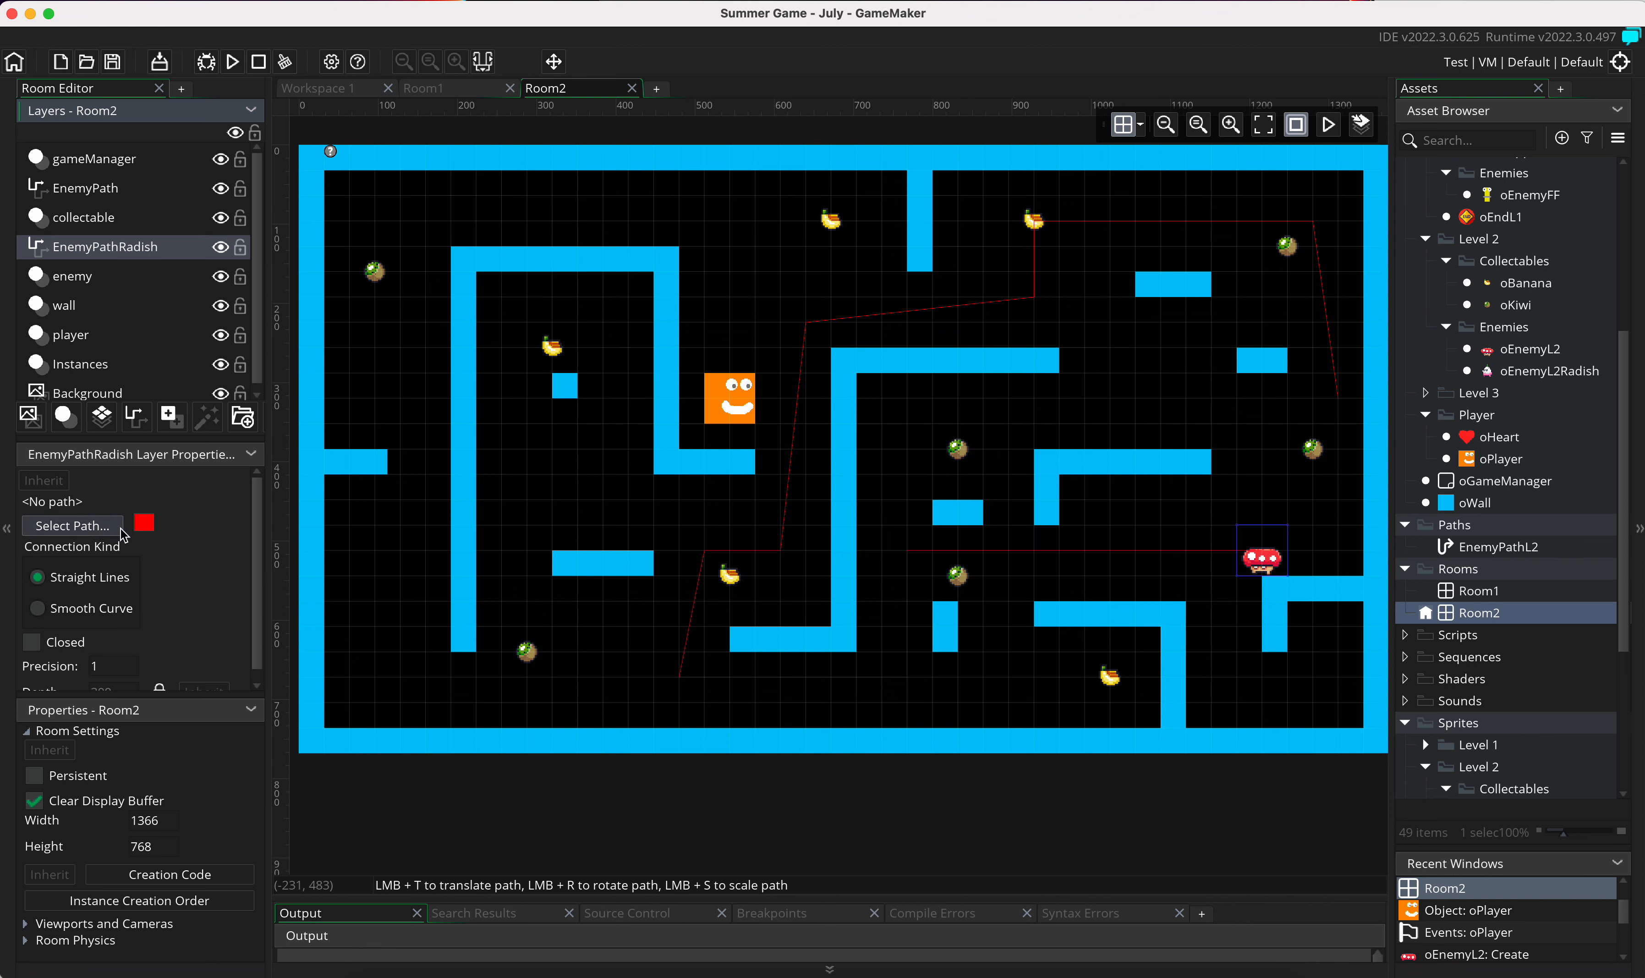
# Step: Change the EnemyPathRadish layer's path colour to the basic green
pyautogui.click(144, 522)
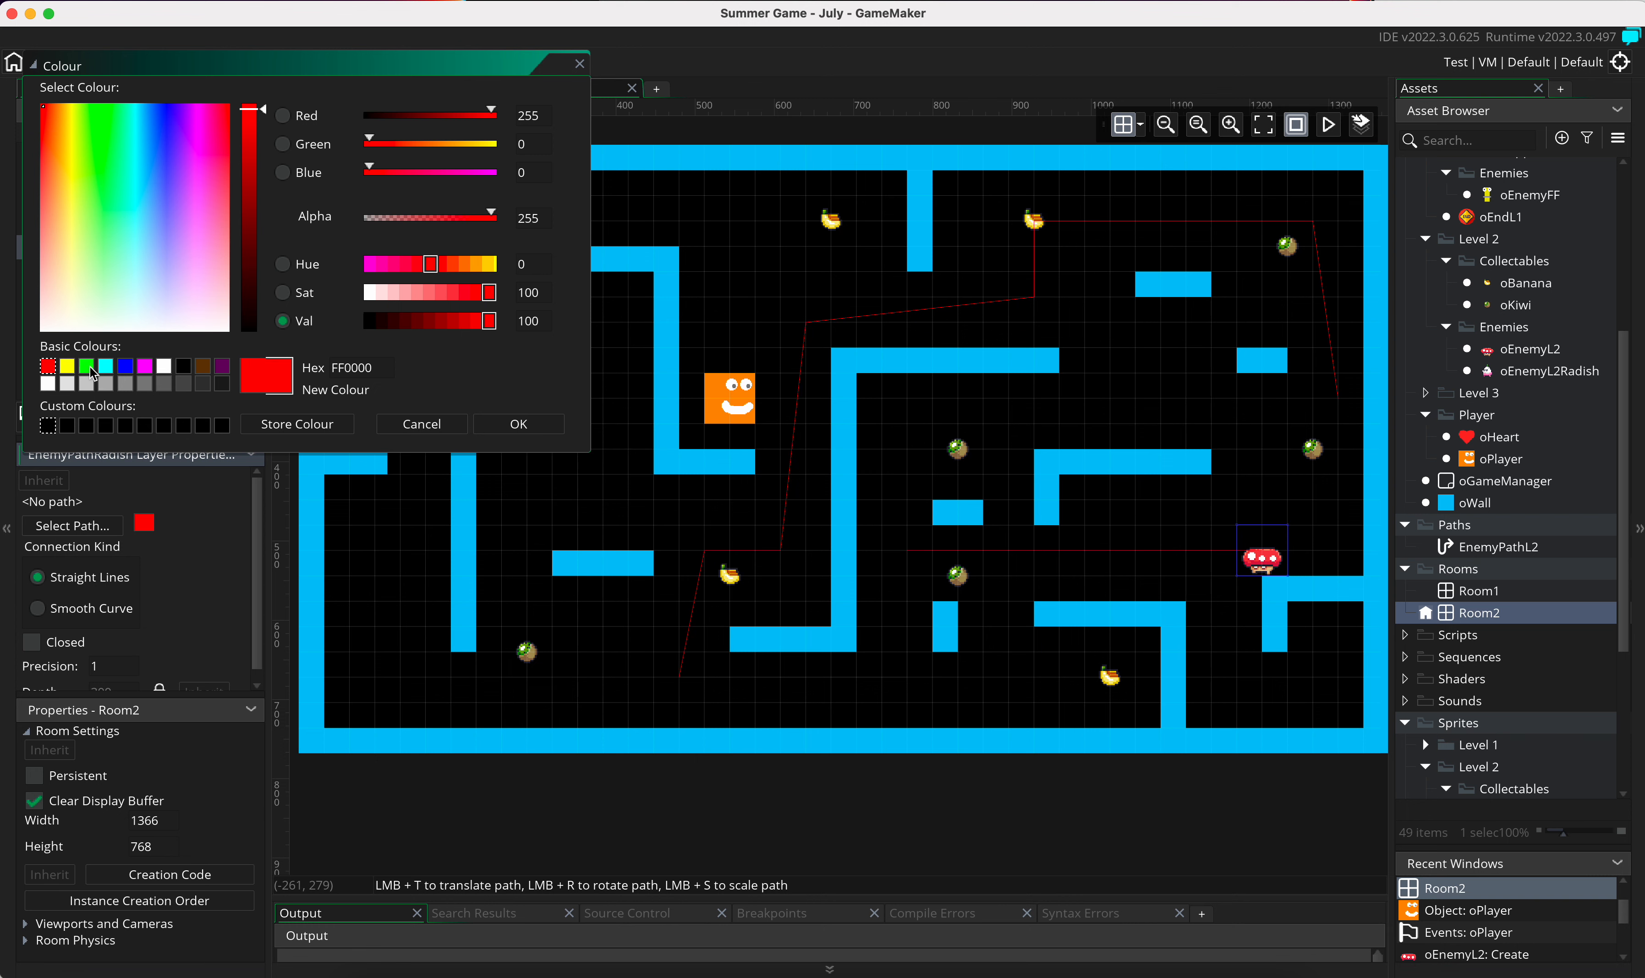
pyautogui.click(88, 368)
pyautogui.click(519, 423)
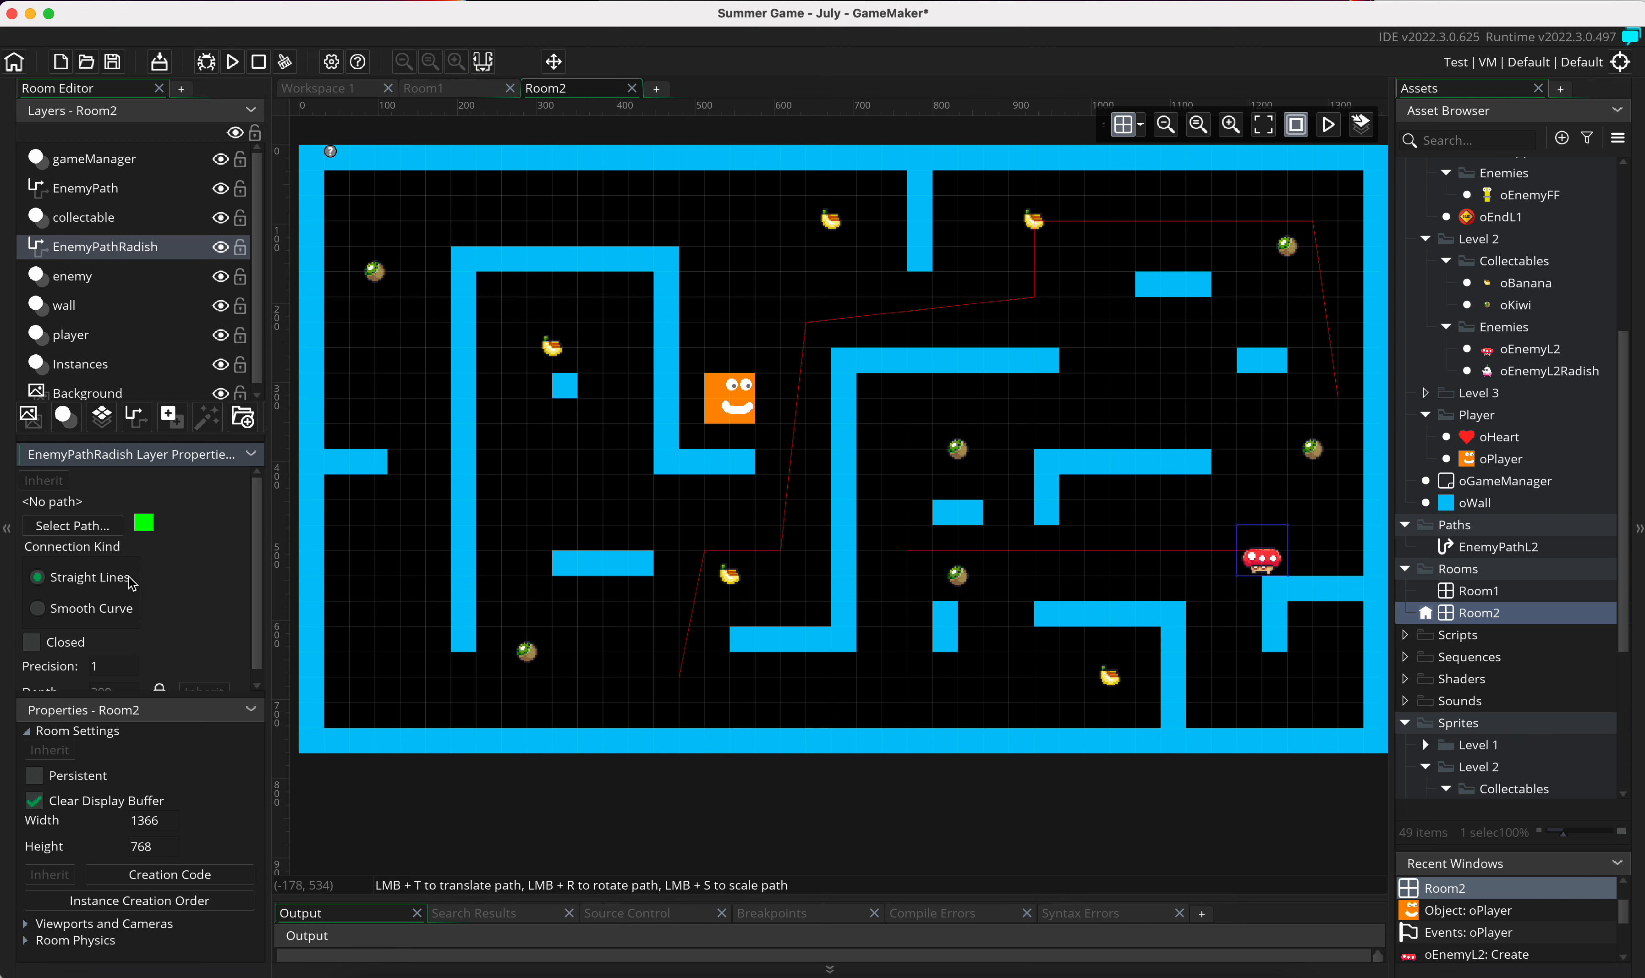
# Step: Create a new path for the EnemyPathRadish layer and move it into the Paths asset folder
pyautogui.click(83, 526)
pyautogui.click(319, 577)
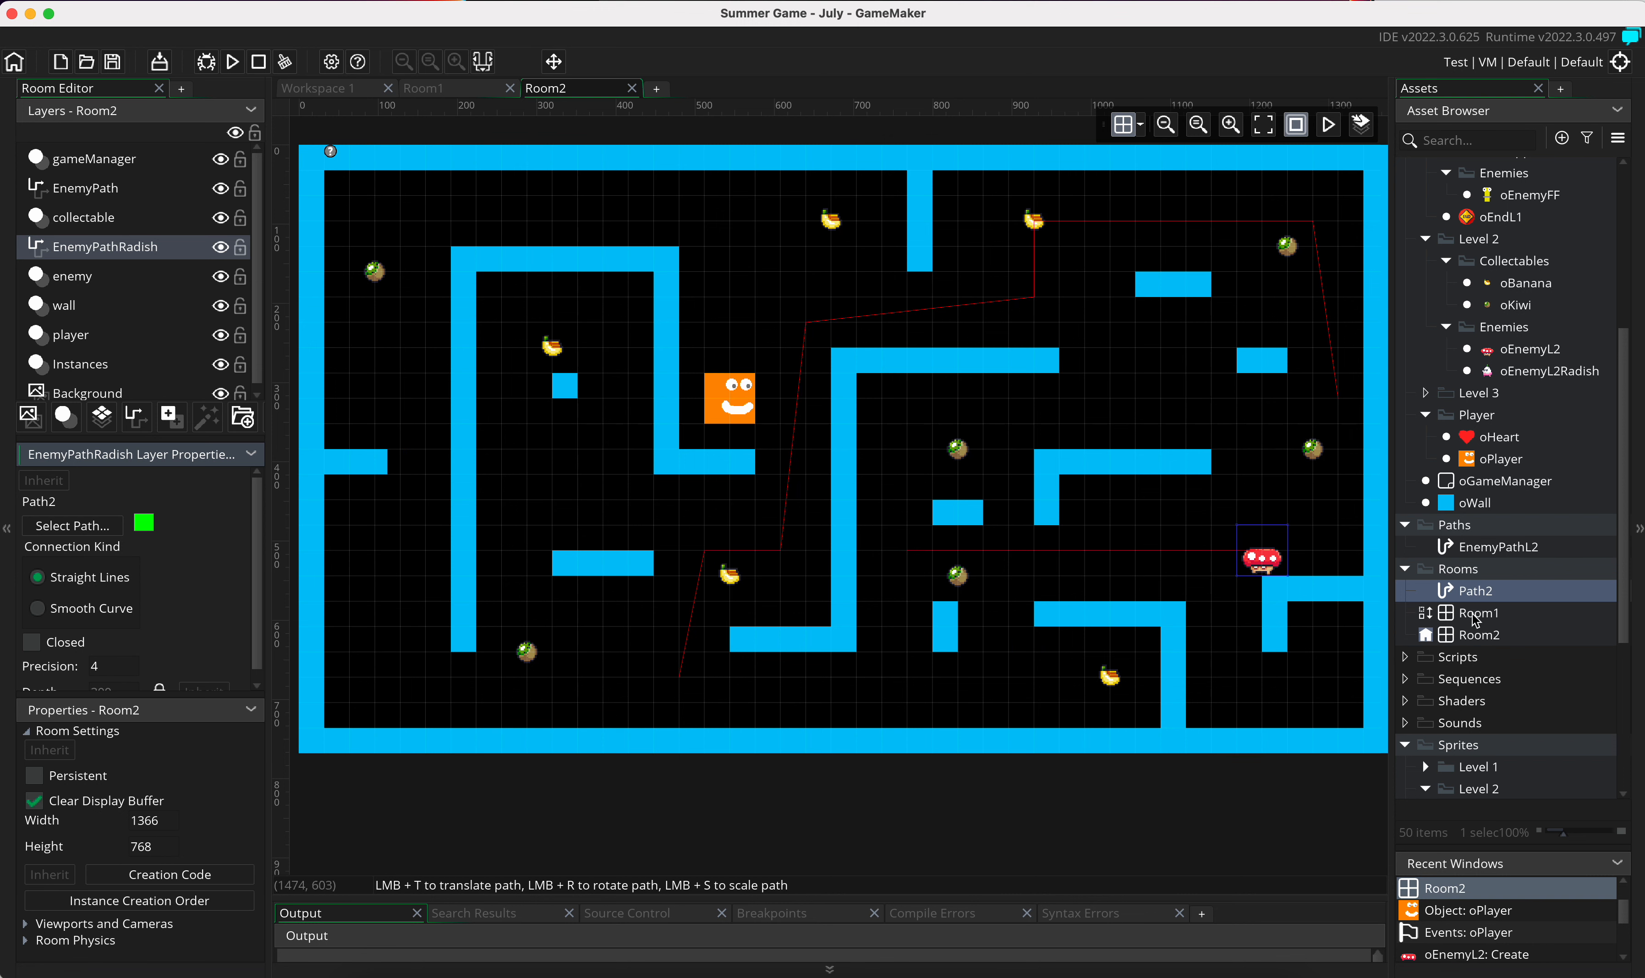
pyautogui.moveTo(1469, 598); pyautogui.dragTo(1476, 531)
# Step: Rename the new path as EnemyPathL2Radish
pyautogui.rightClick(1477, 568)
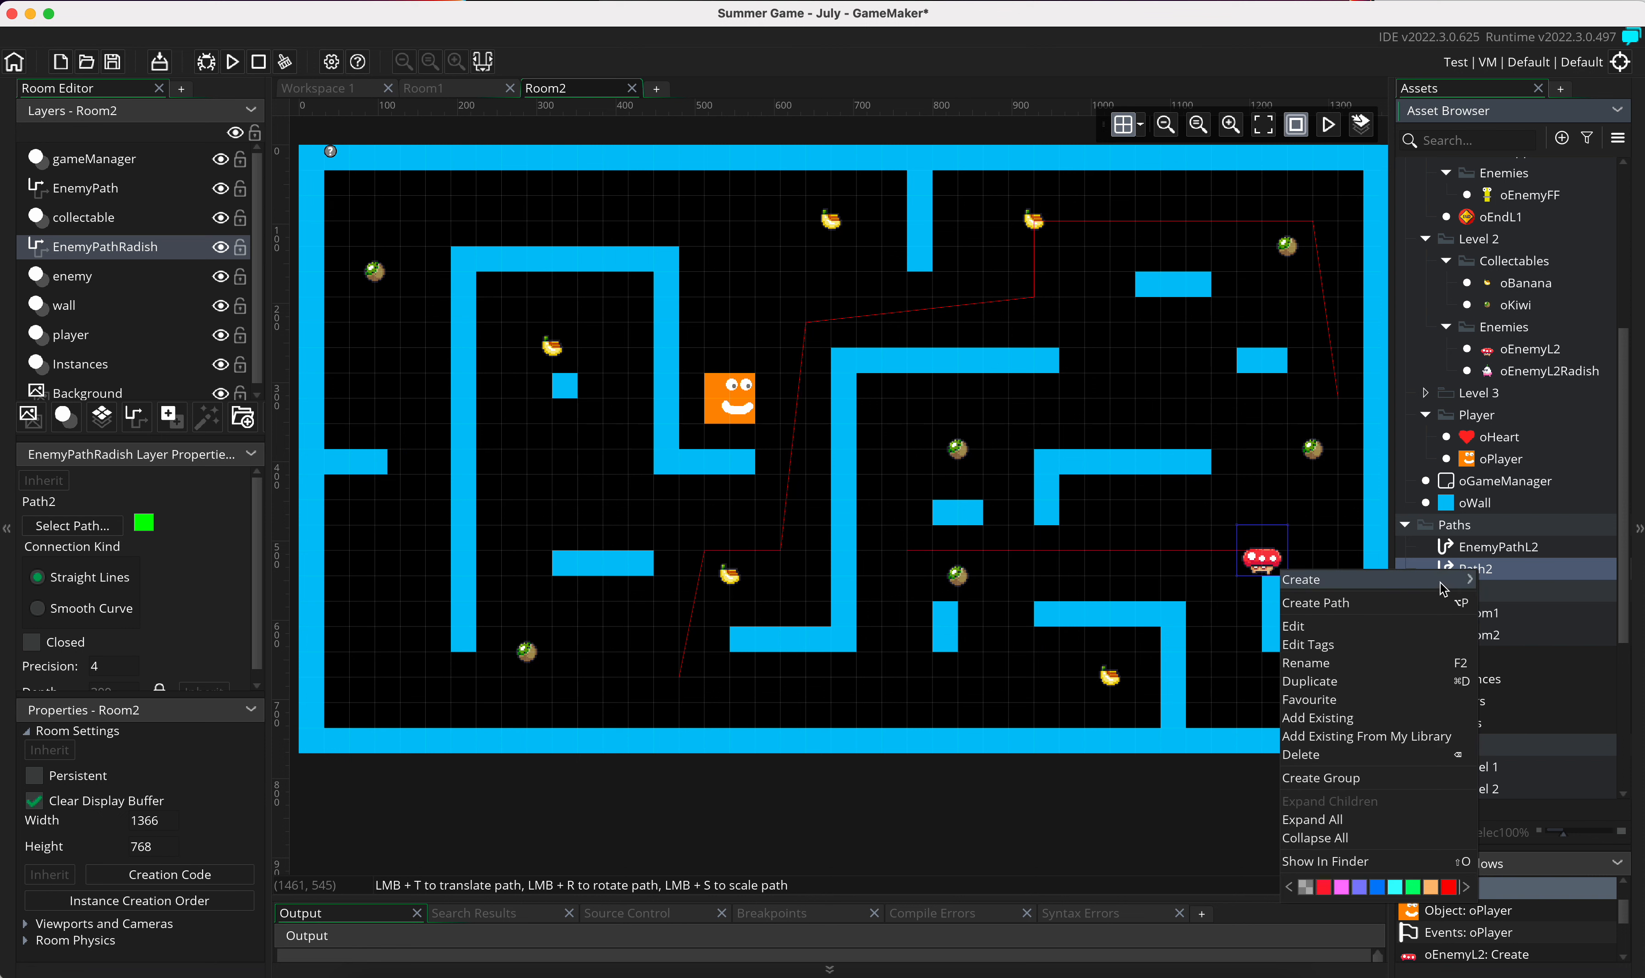
pyautogui.click(1389, 663)
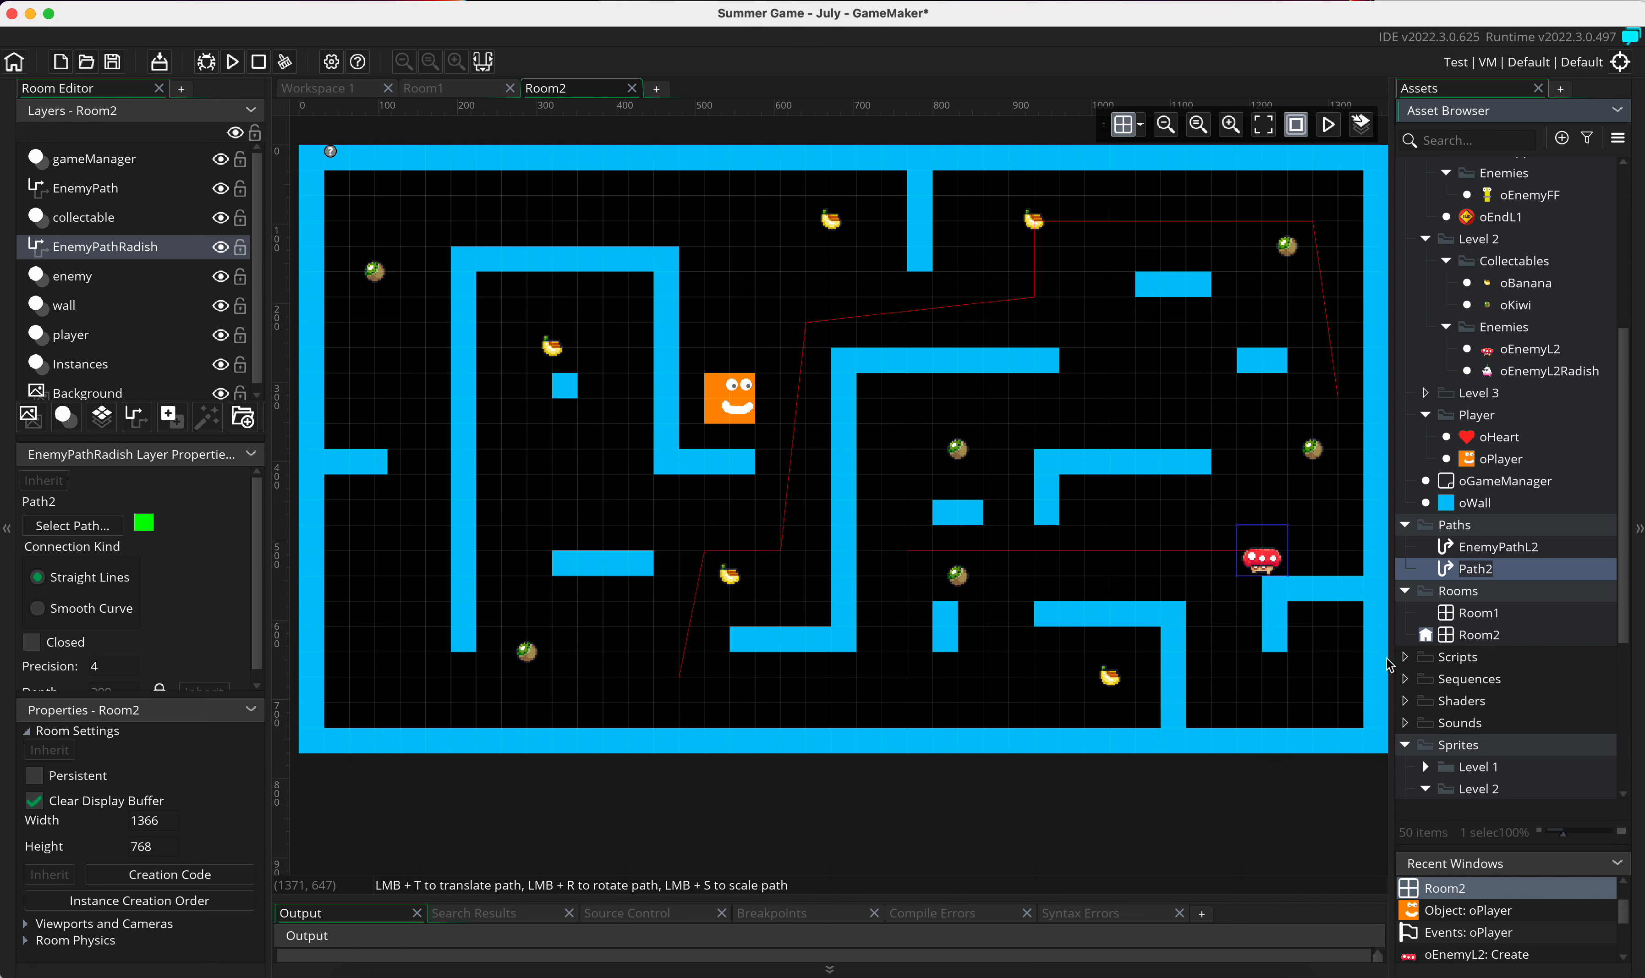
pyautogui.write('Ene')
pyautogui.write('myPathL2Radish')
pyautogui.press('Return')
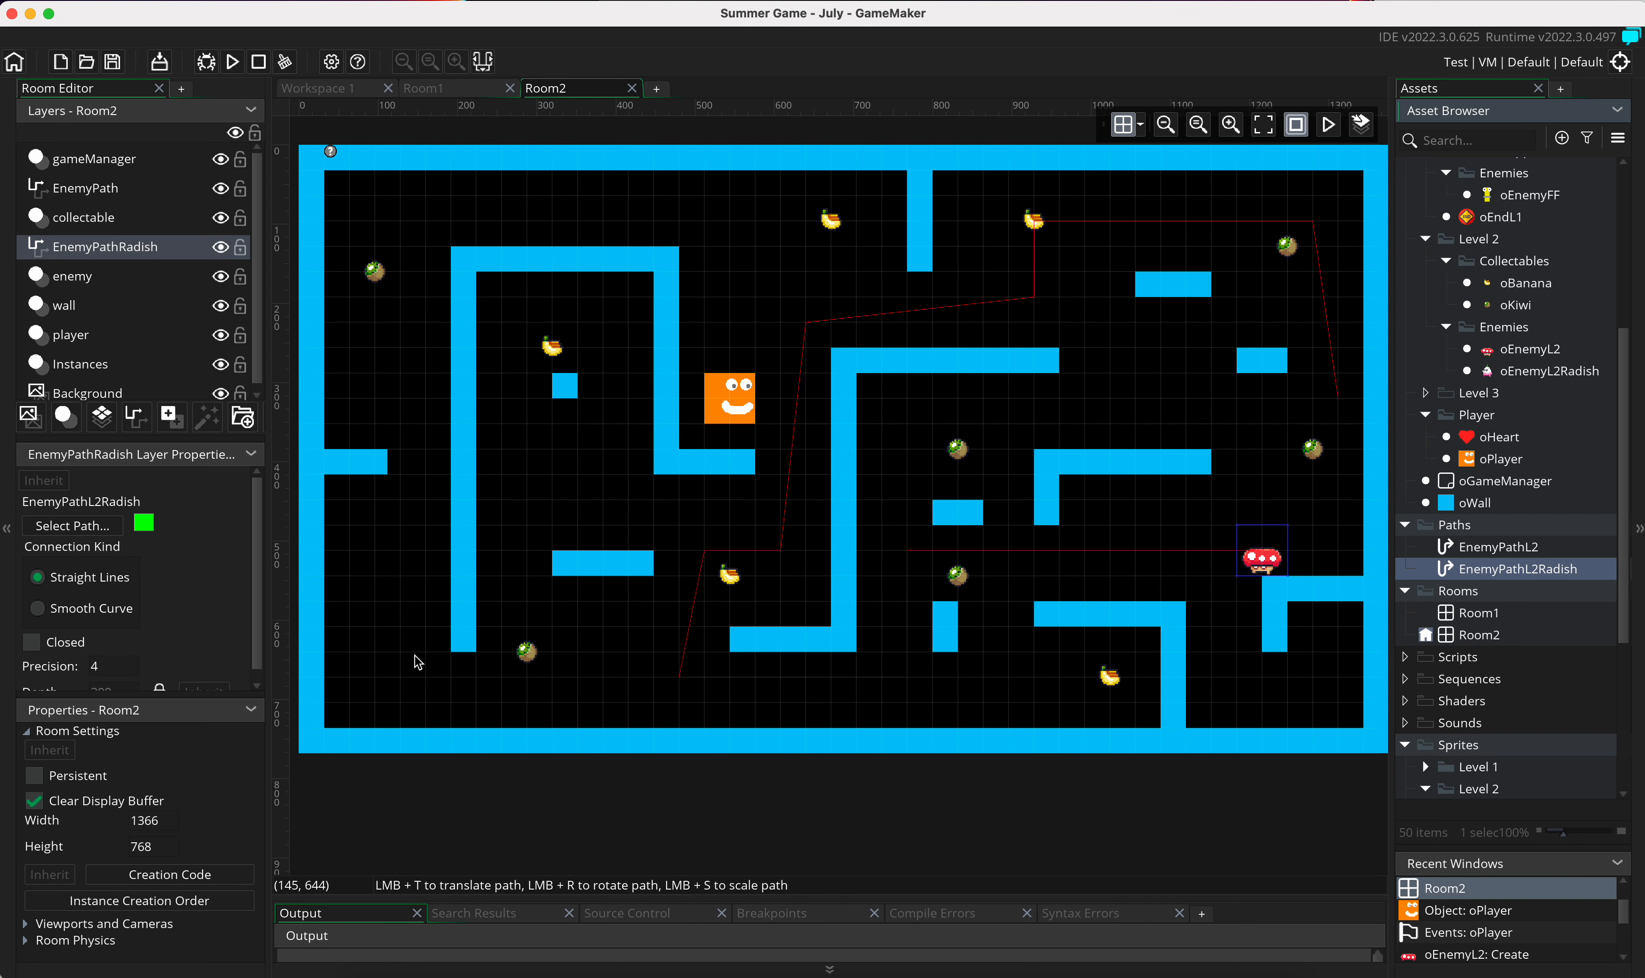
# Step: Draw a straight vertical path through Room2's far-left corridor, from near the bottom wall up to the point (160, 224)
pyautogui.click(424, 677)
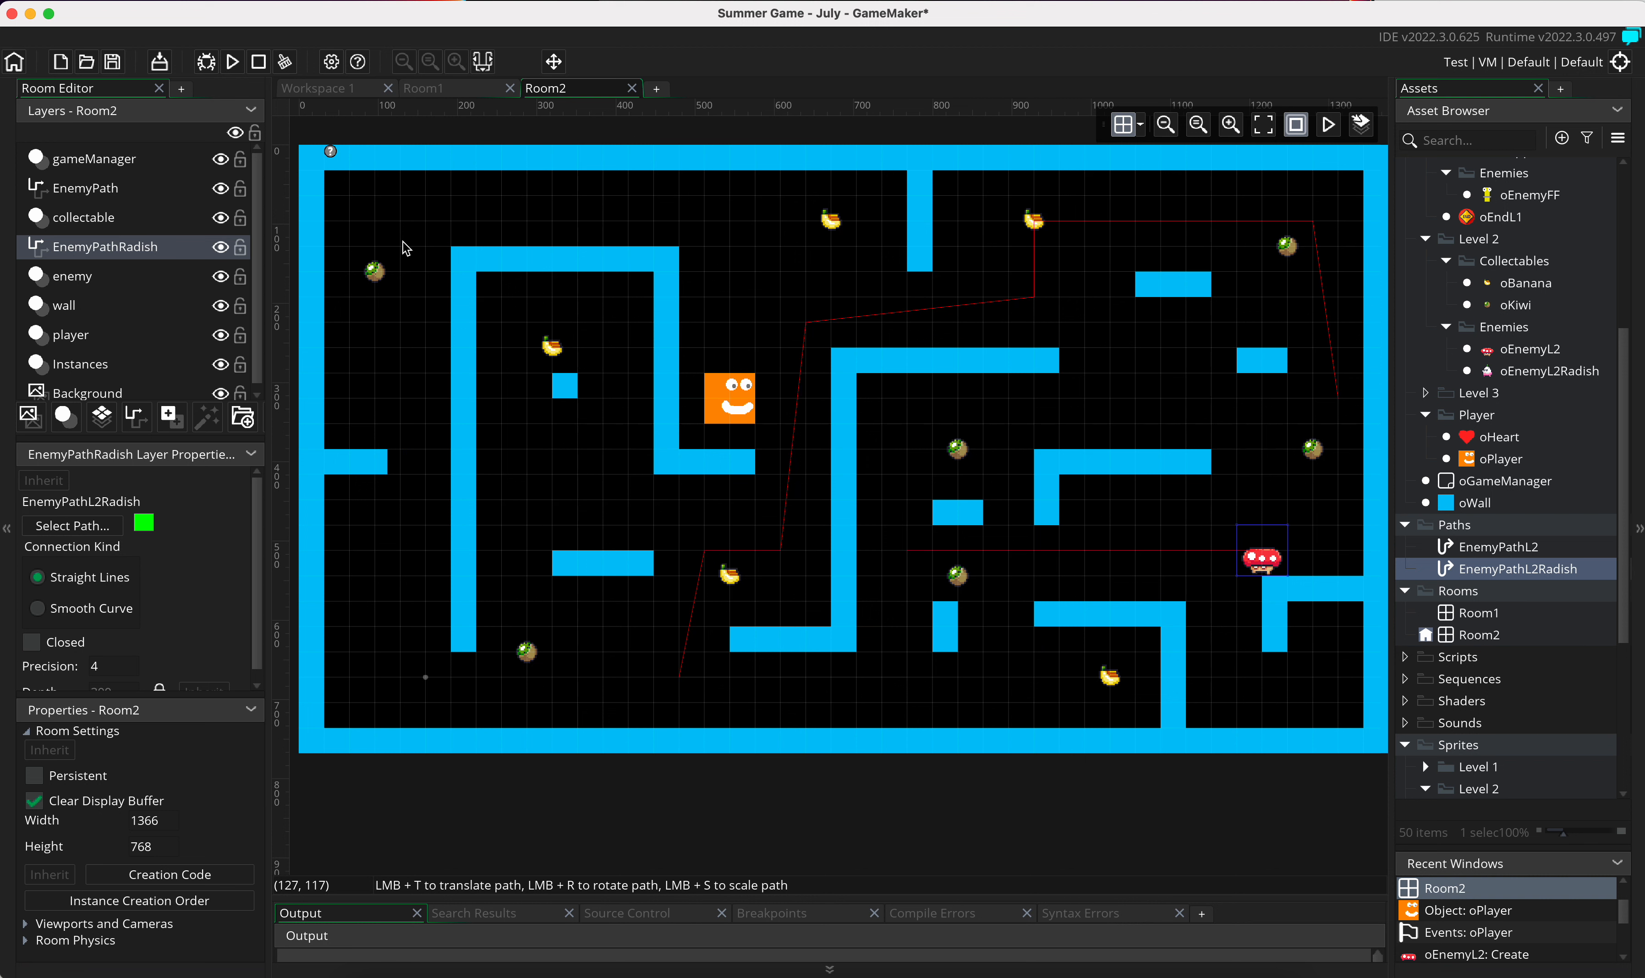
pyautogui.click(425, 223)
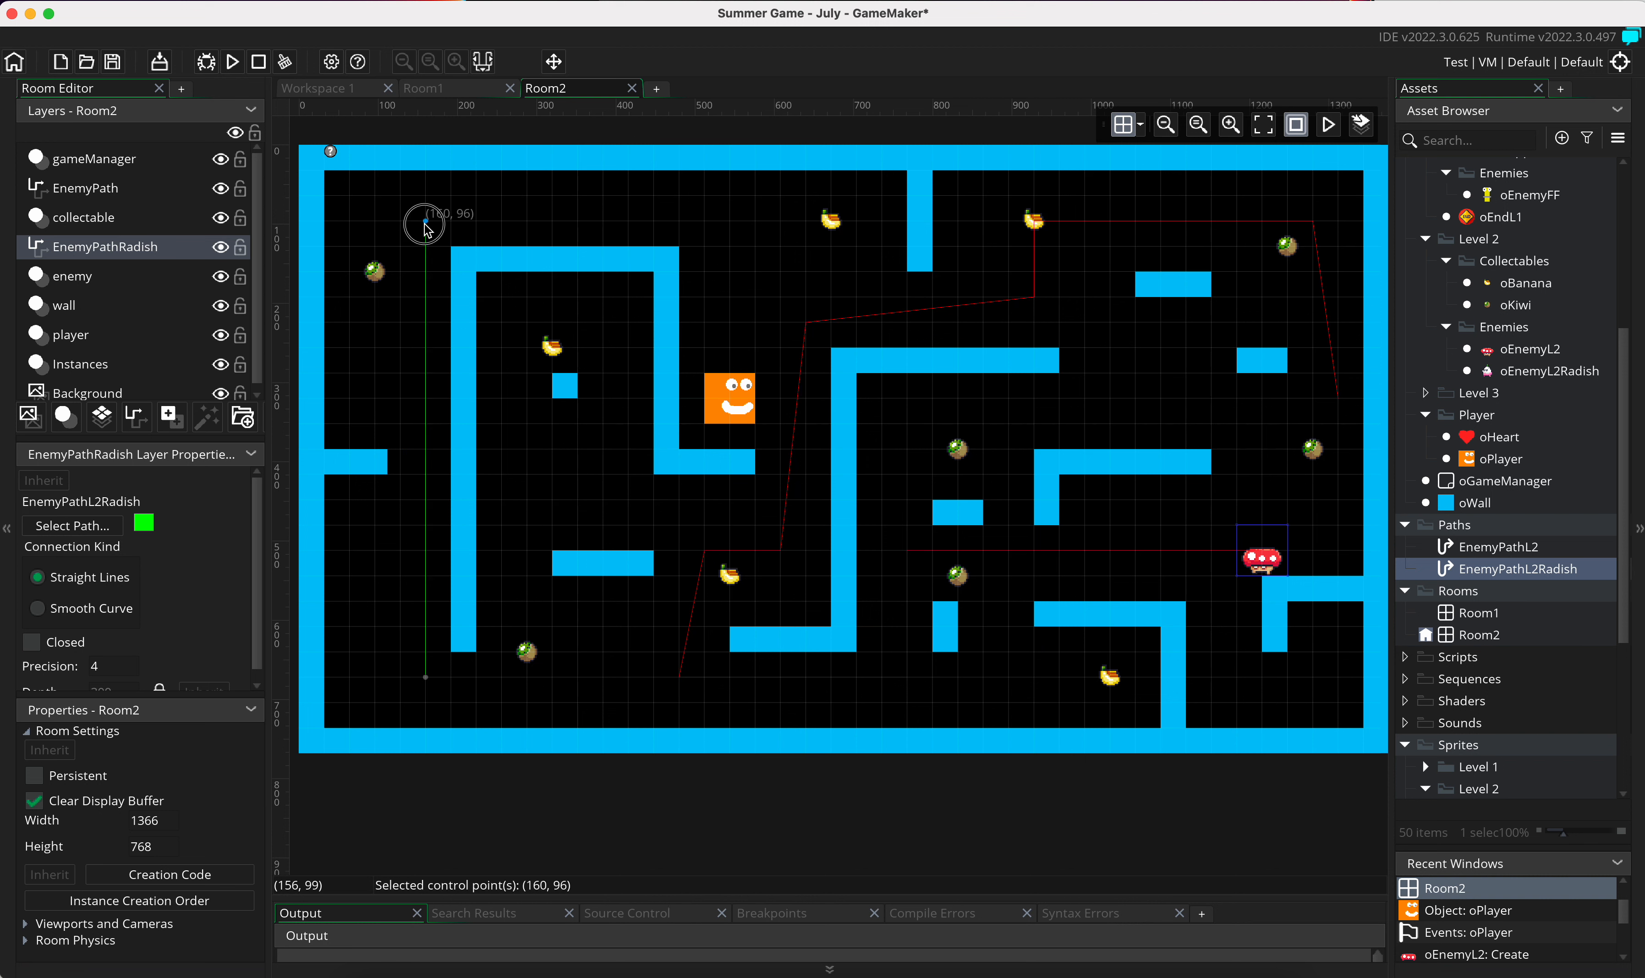
pyautogui.moveTo(427, 230); pyautogui.dragTo(421, 334)
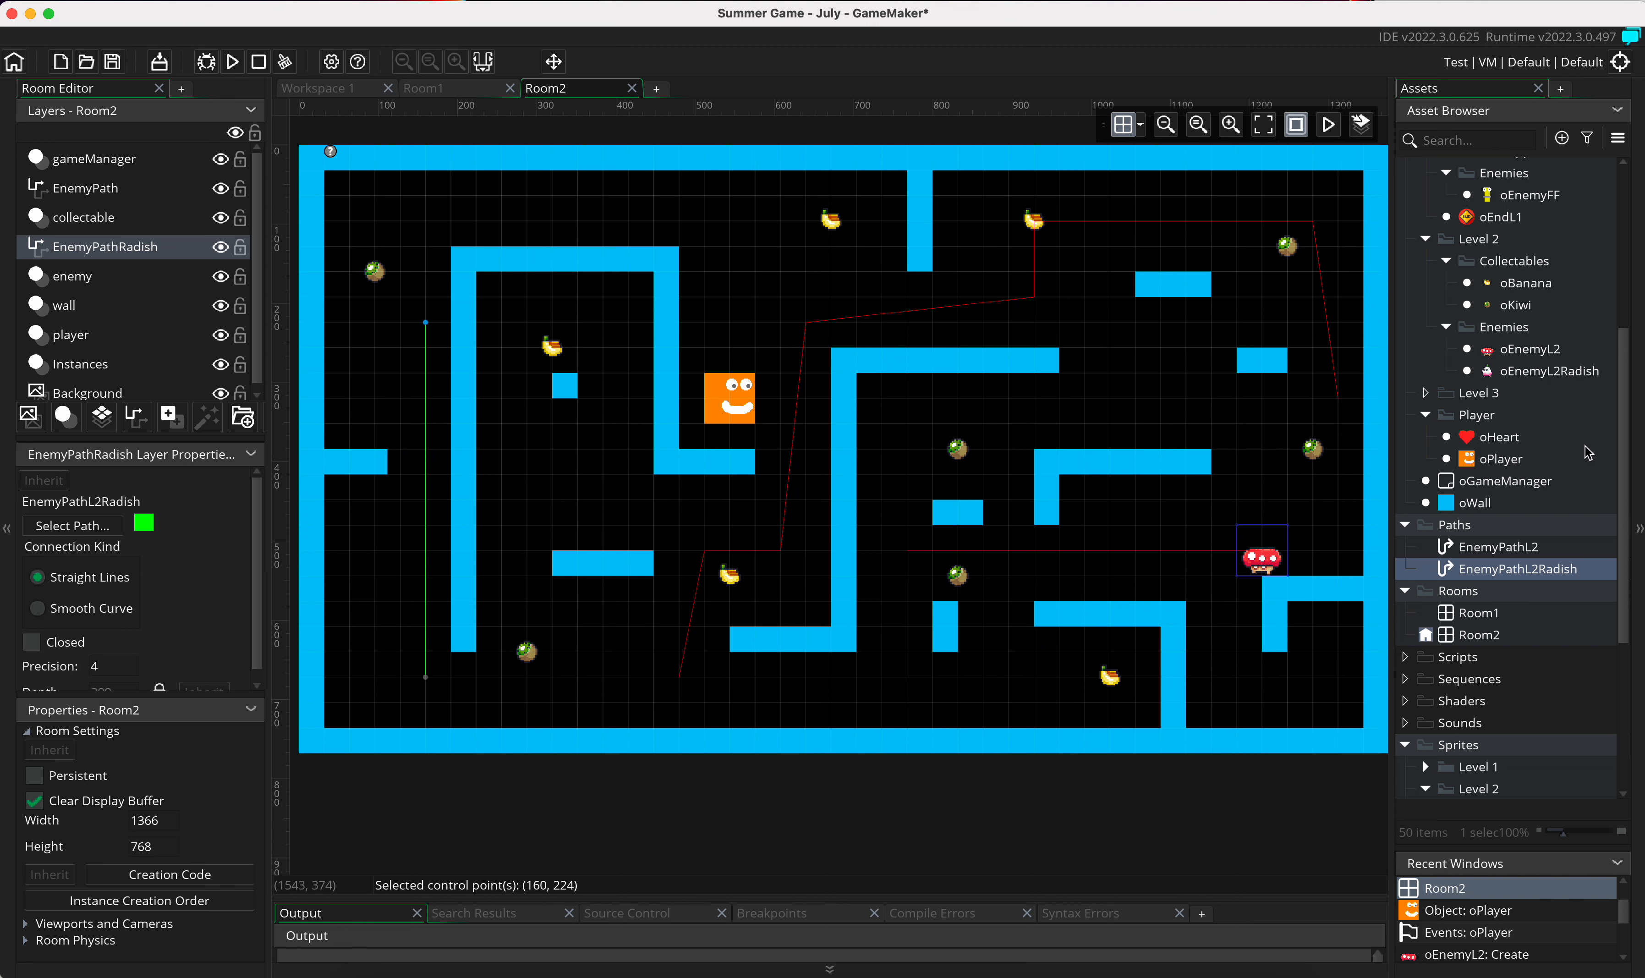
# Step: Add a Create event to the oEnemyL2Radish object containing a Start Following Path action
pyautogui.click(1560, 371)
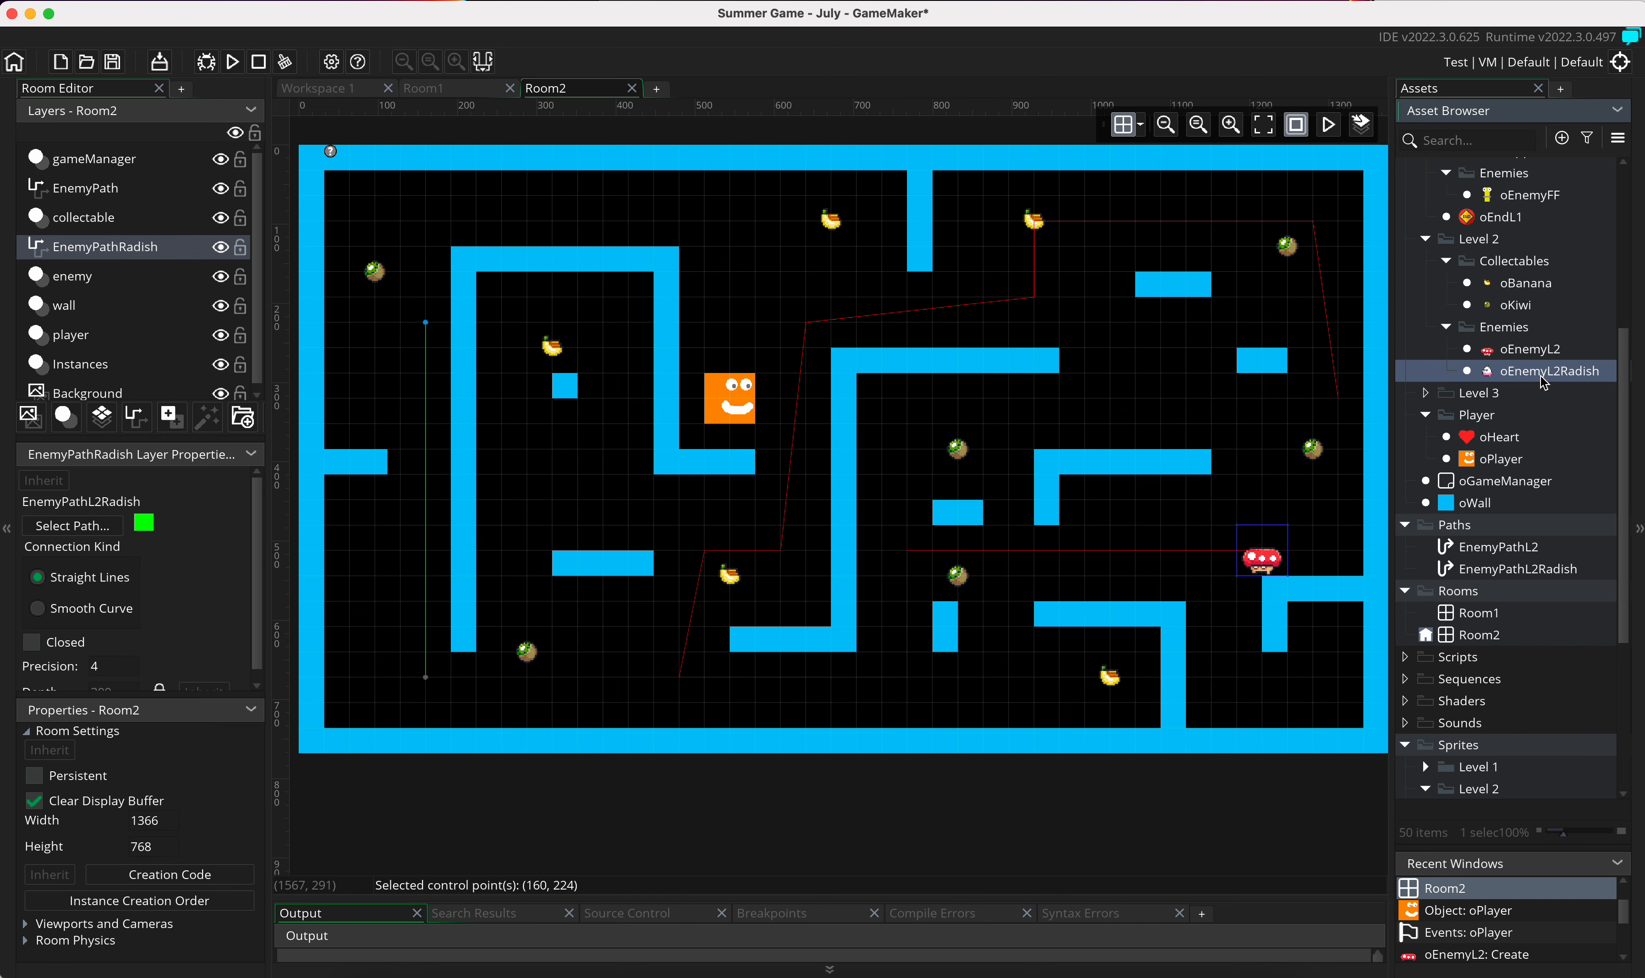
pyautogui.doubleClick(1543, 373)
pyautogui.click(948, 479)
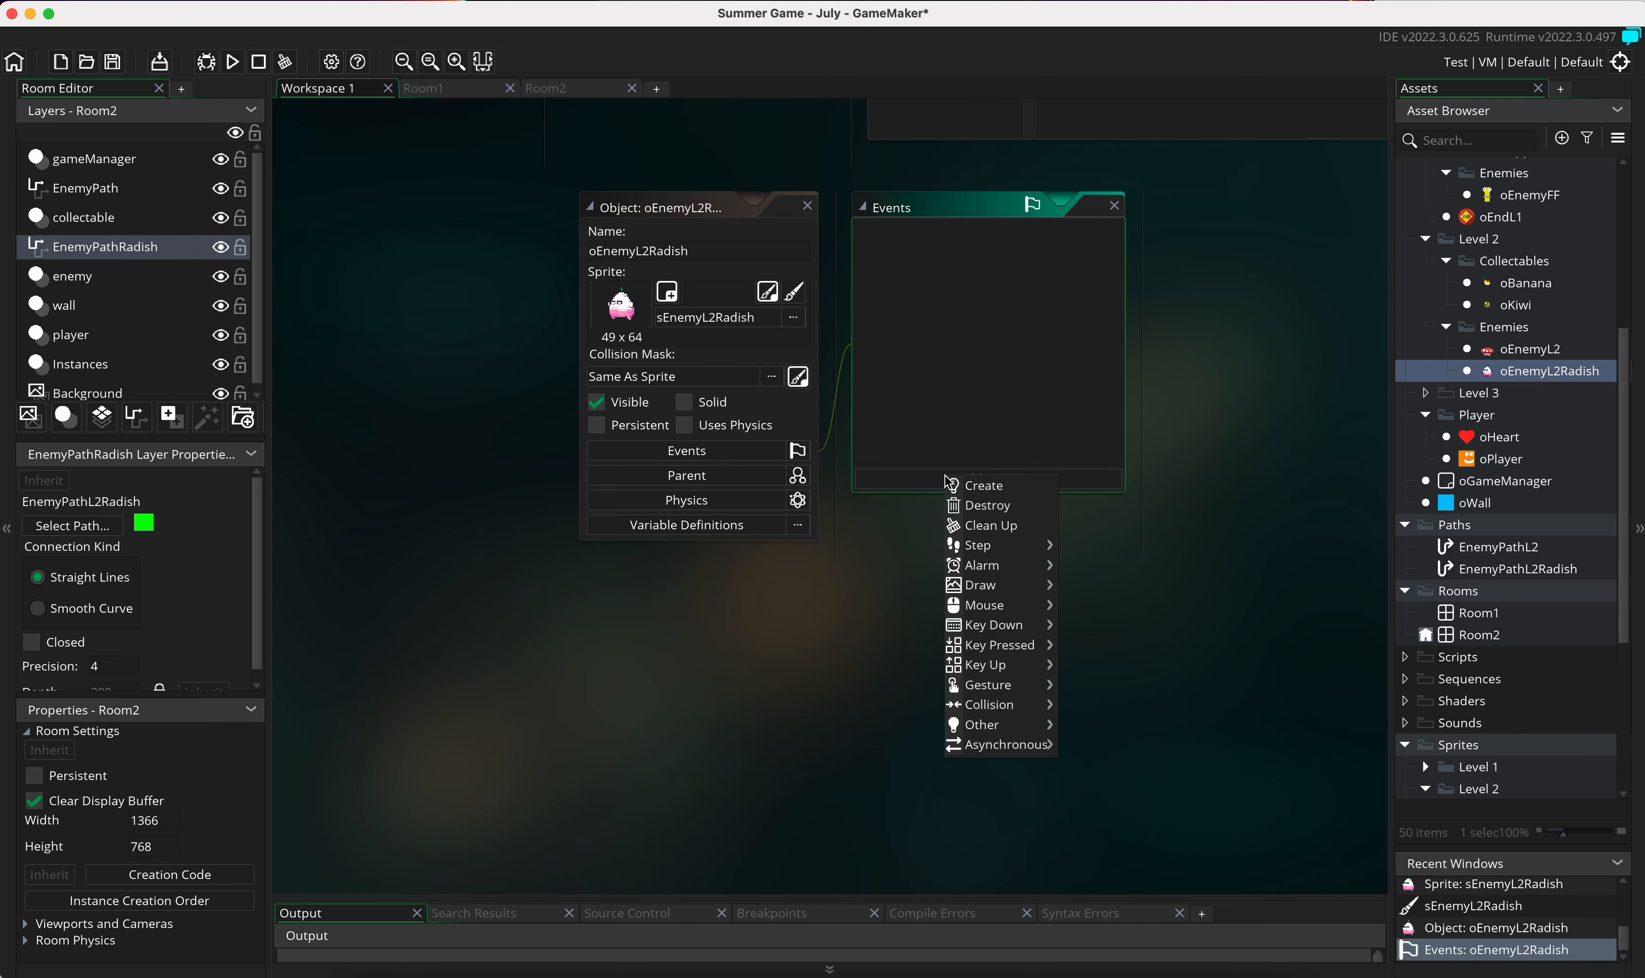
pyautogui.click(981, 486)
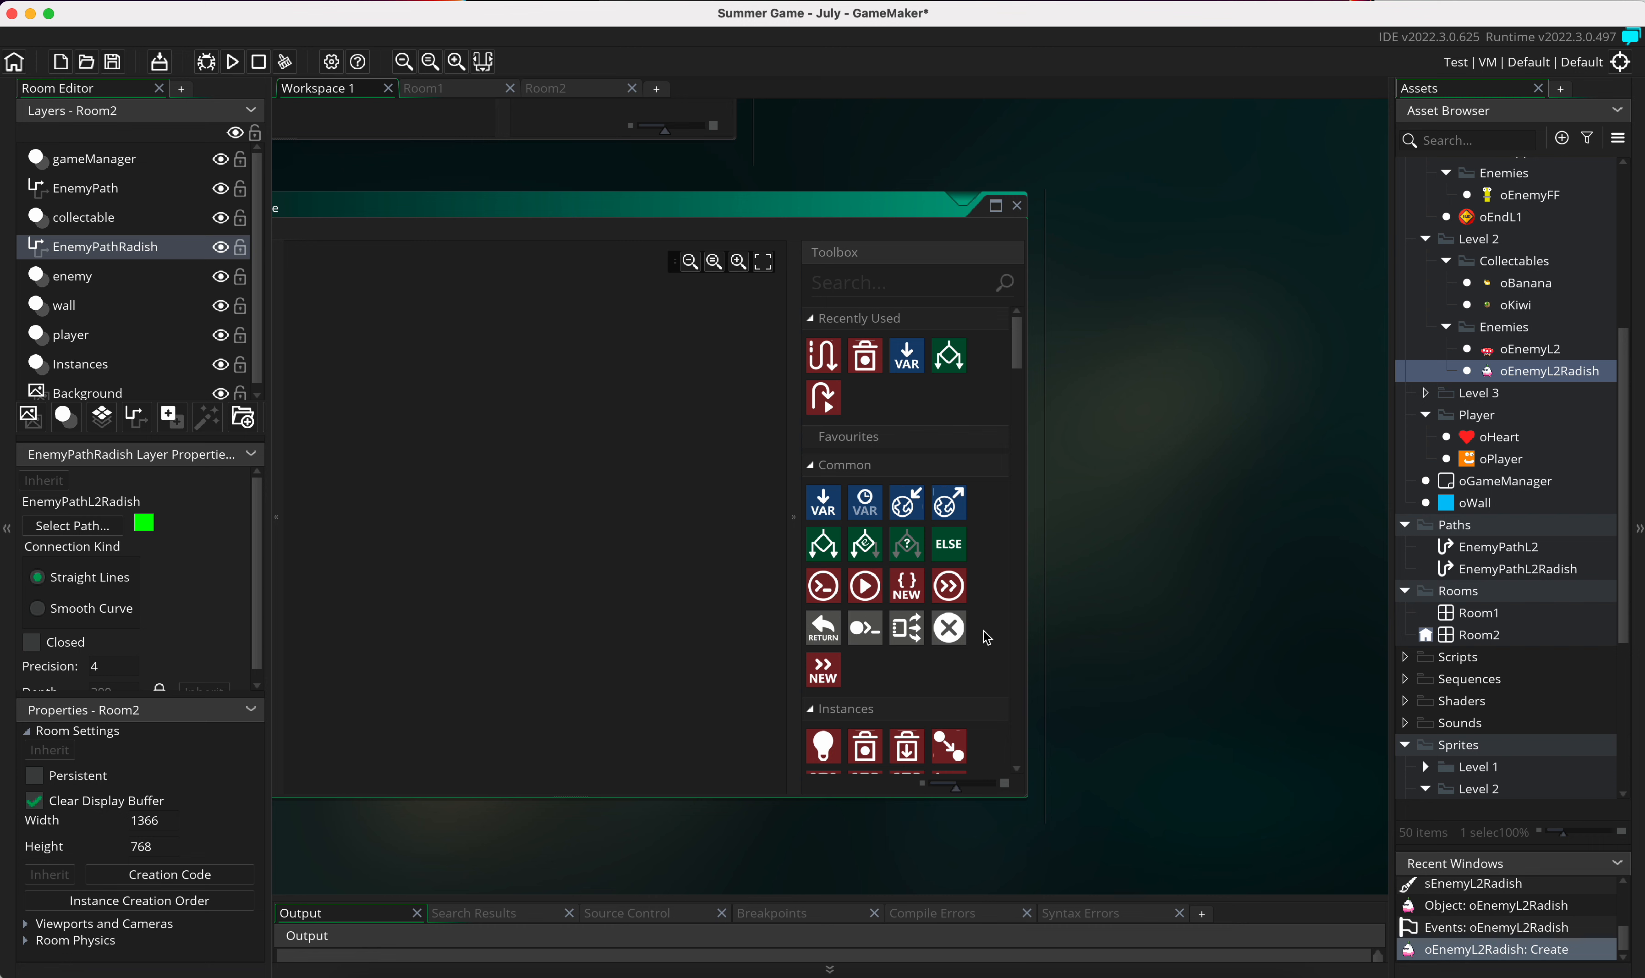
pyautogui.moveTo(552, 411); pyautogui.dragTo(553, 415)
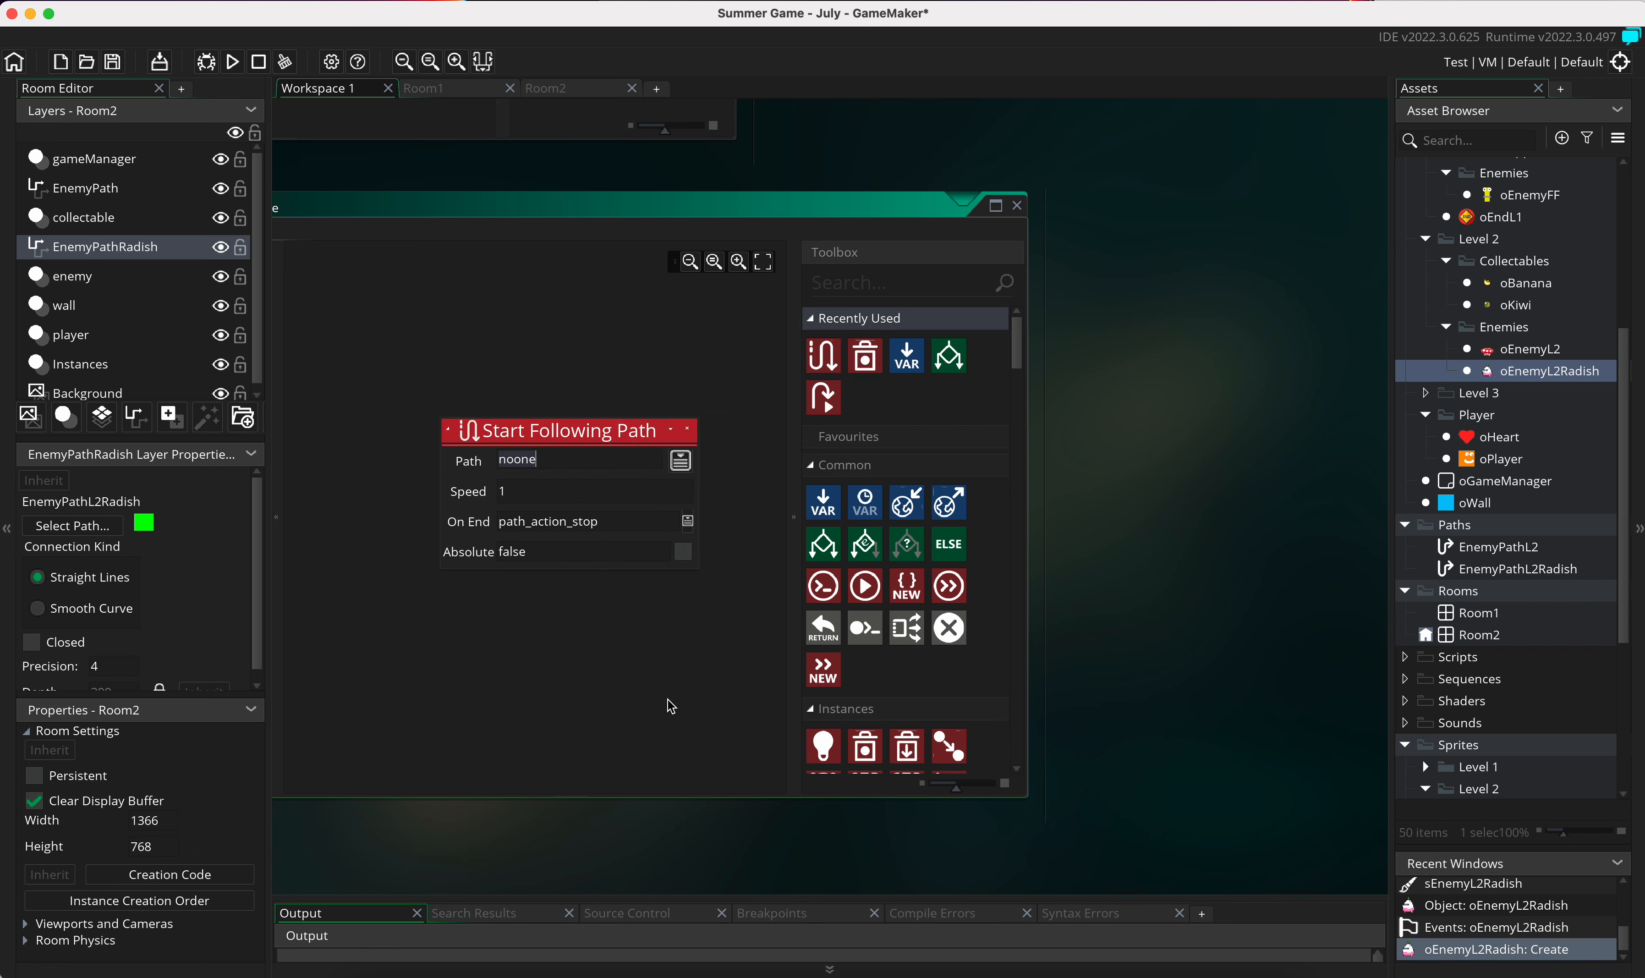
# Step: Set the Start Following Path action to use EnemyPathL2Radish and to reverse at the path's end
pyautogui.hscroll(-6, 652, 774)
pyautogui.hscroll(5, 652, 774)
pyautogui.hscroll(-6, 654, 781)
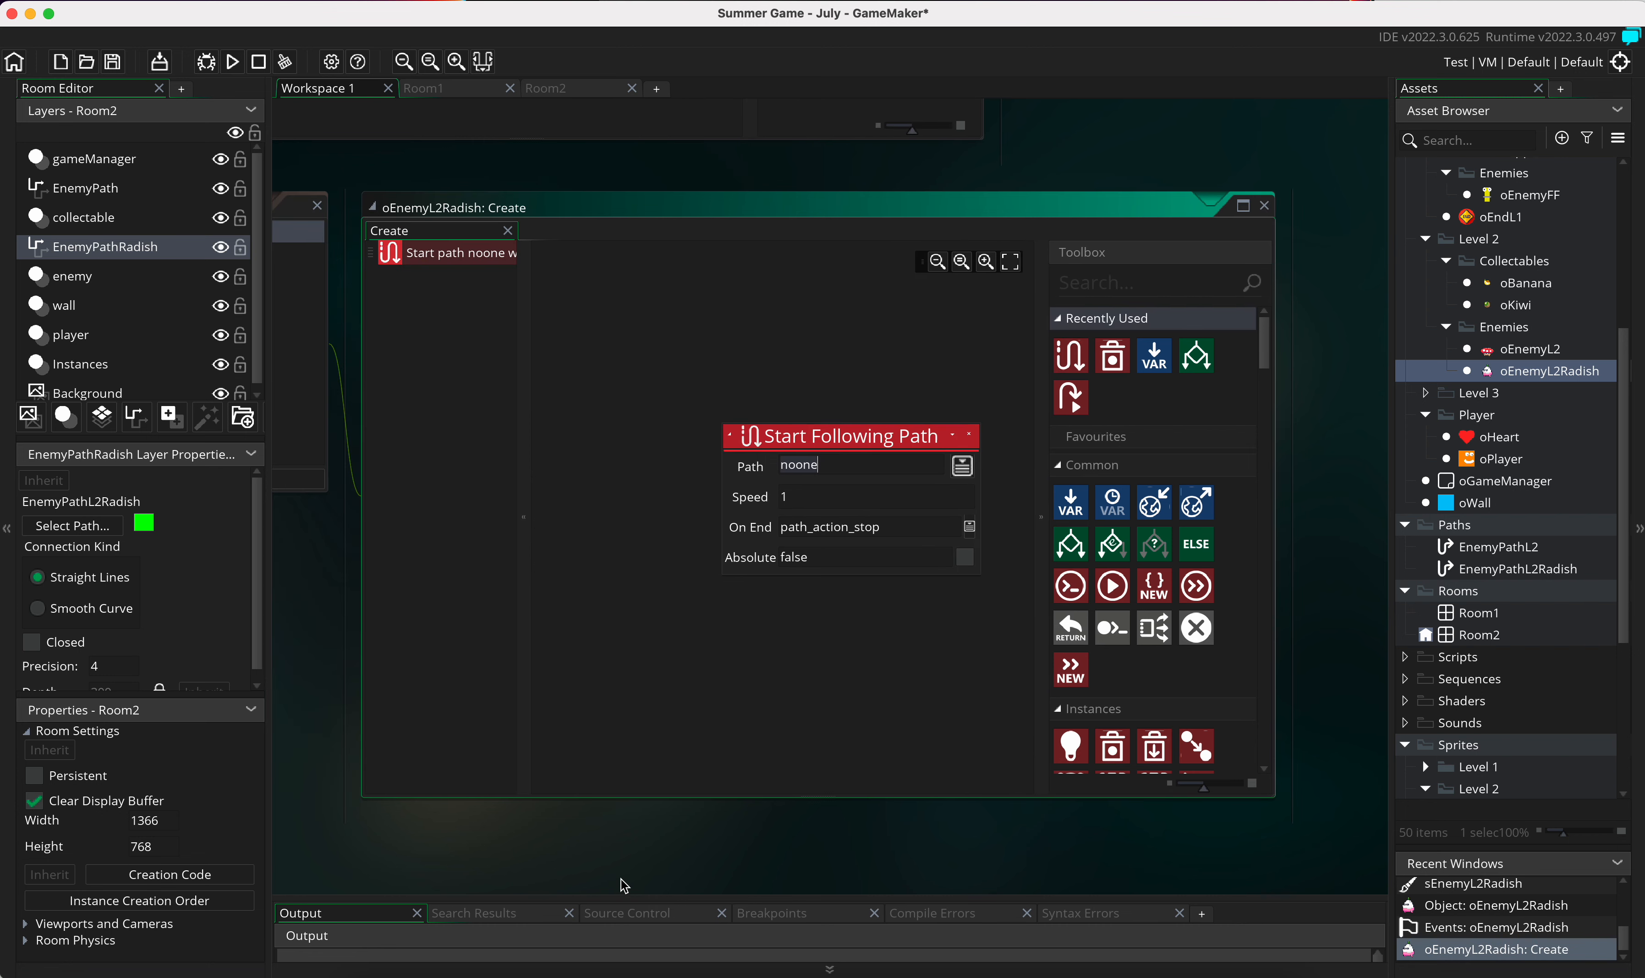
pyautogui.click(1100, 466)
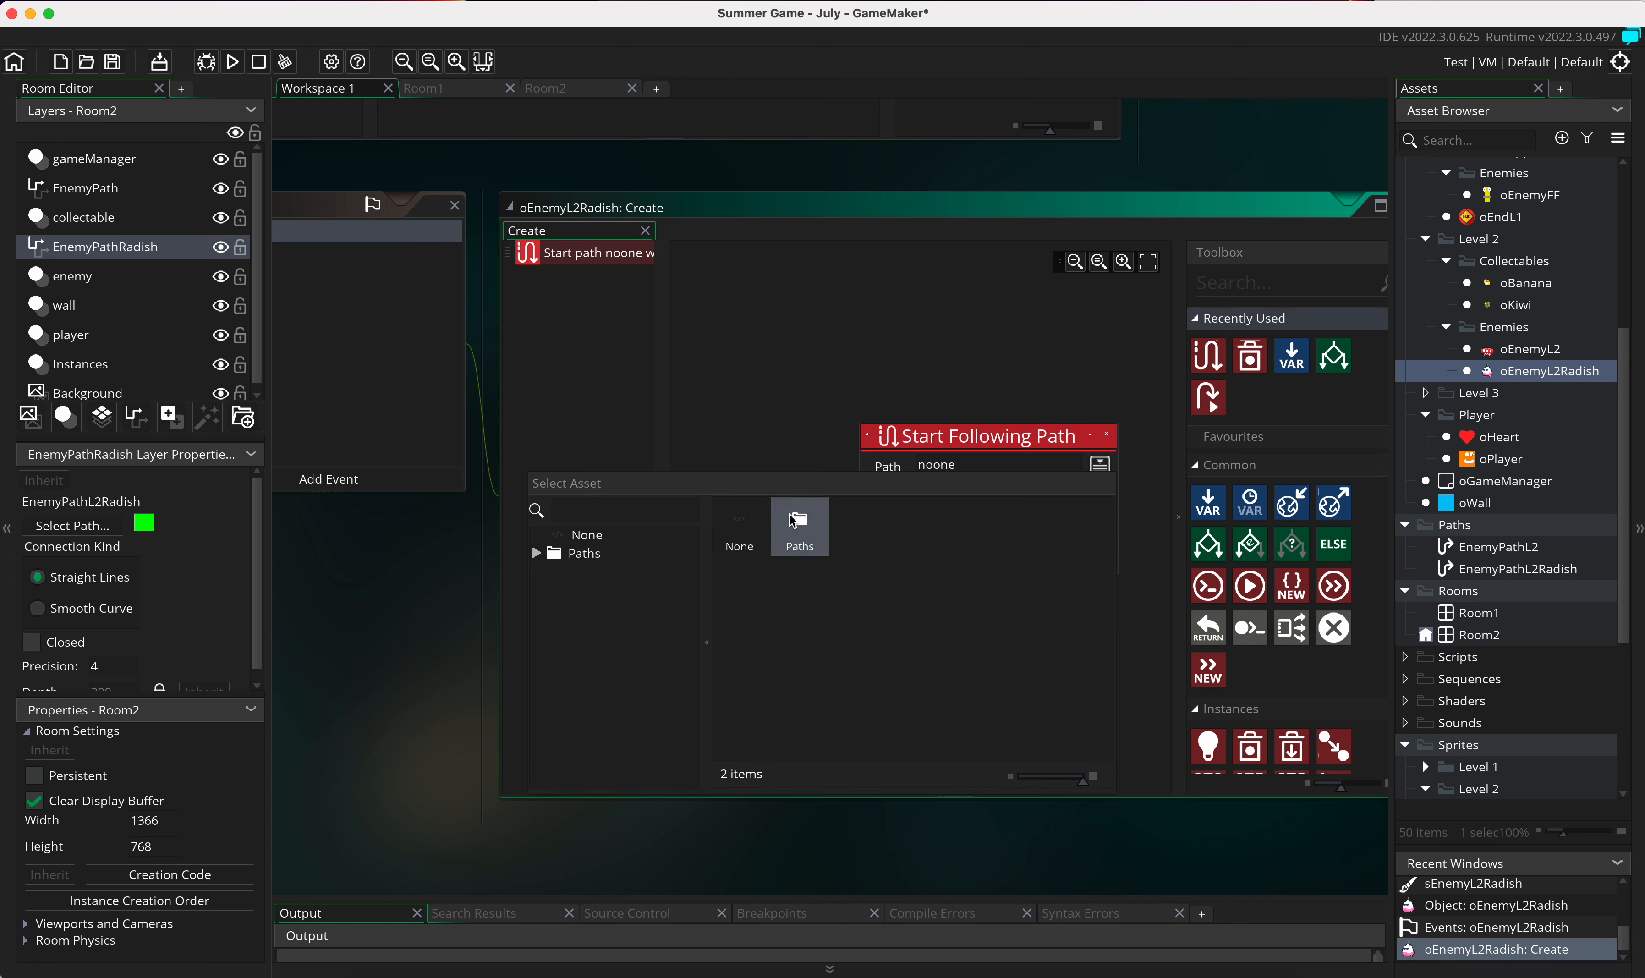
pyautogui.click(858, 528)
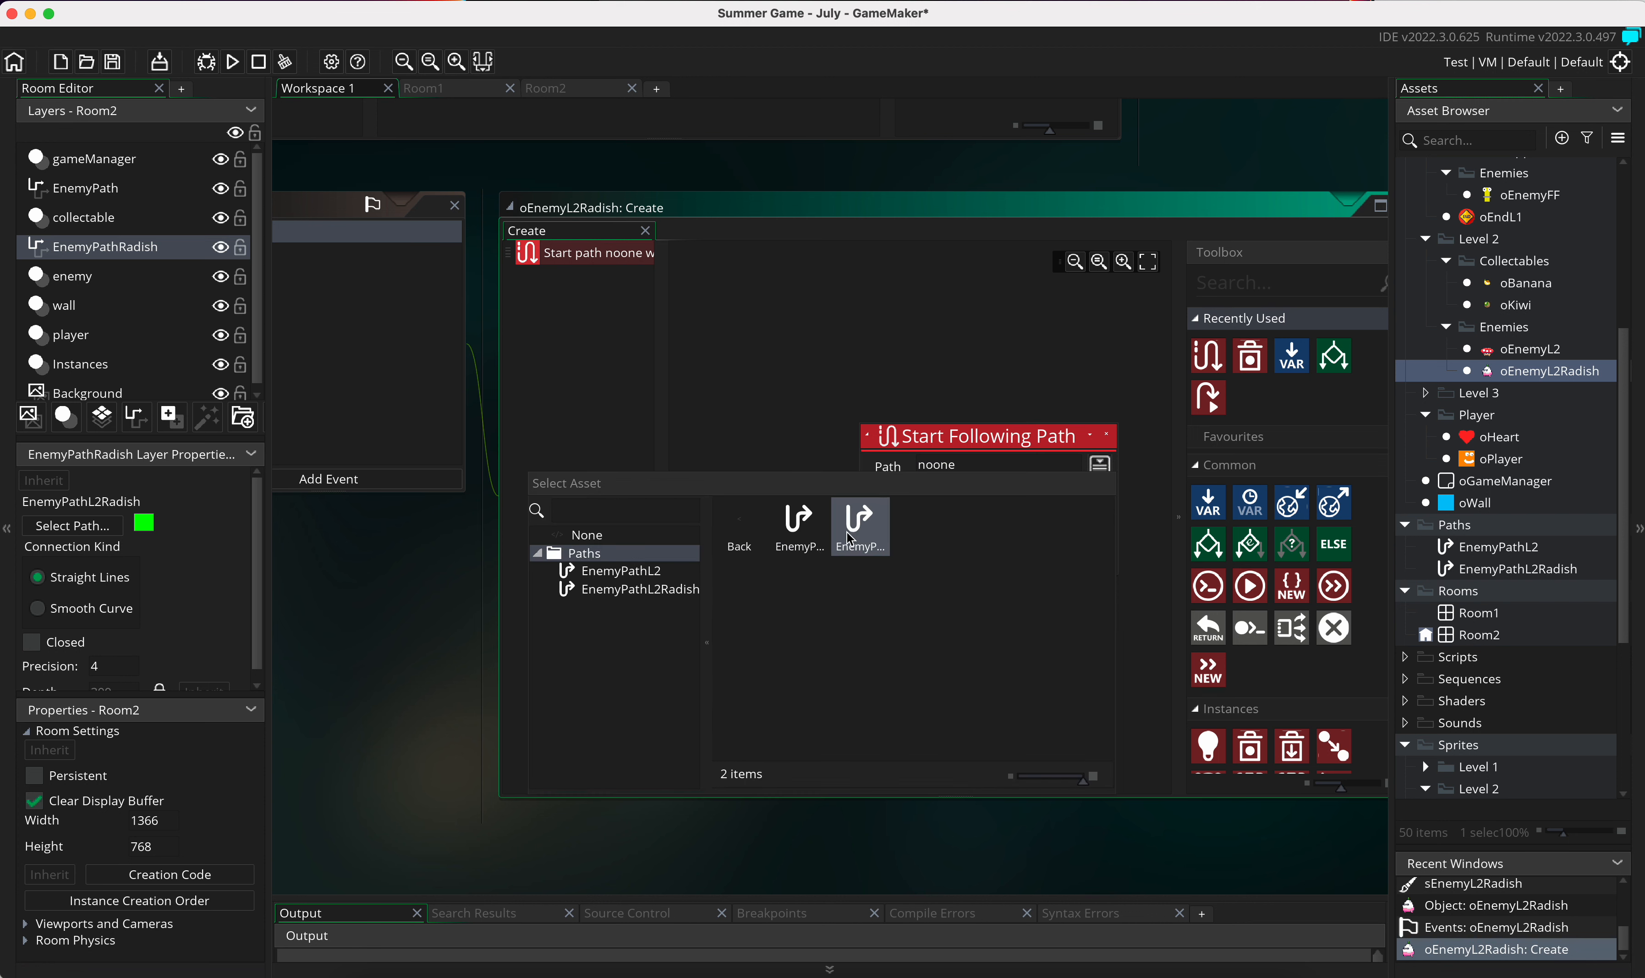
pyautogui.doubleClick(653, 591)
pyautogui.click(993, 495)
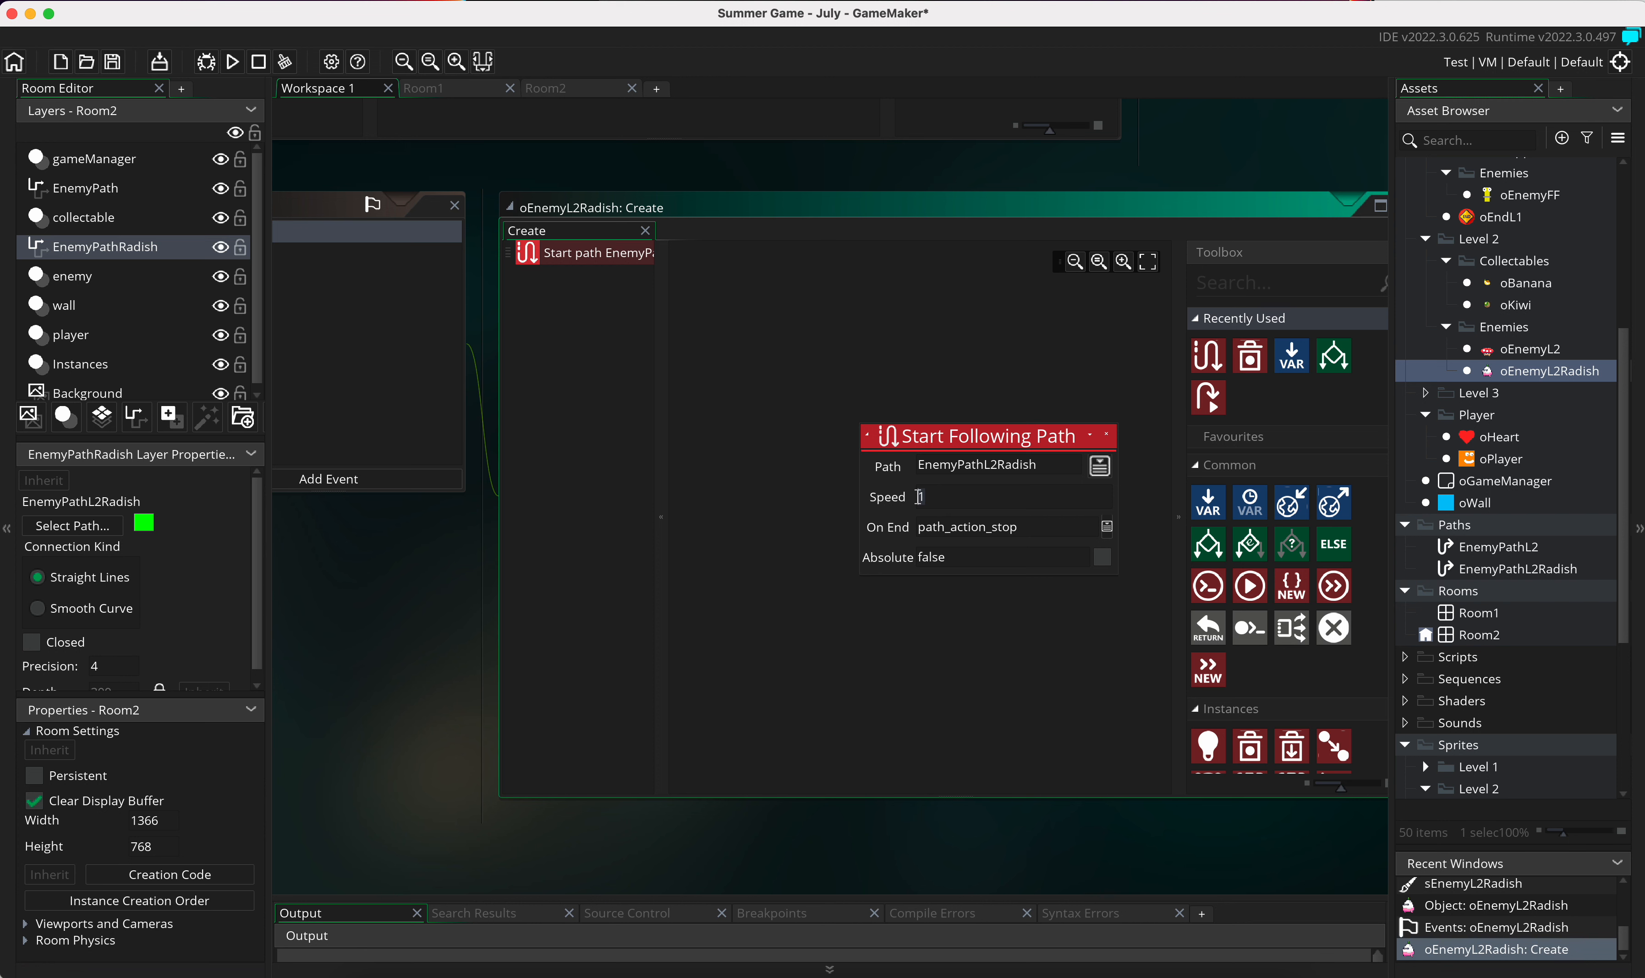
pyautogui.click(1106, 527)
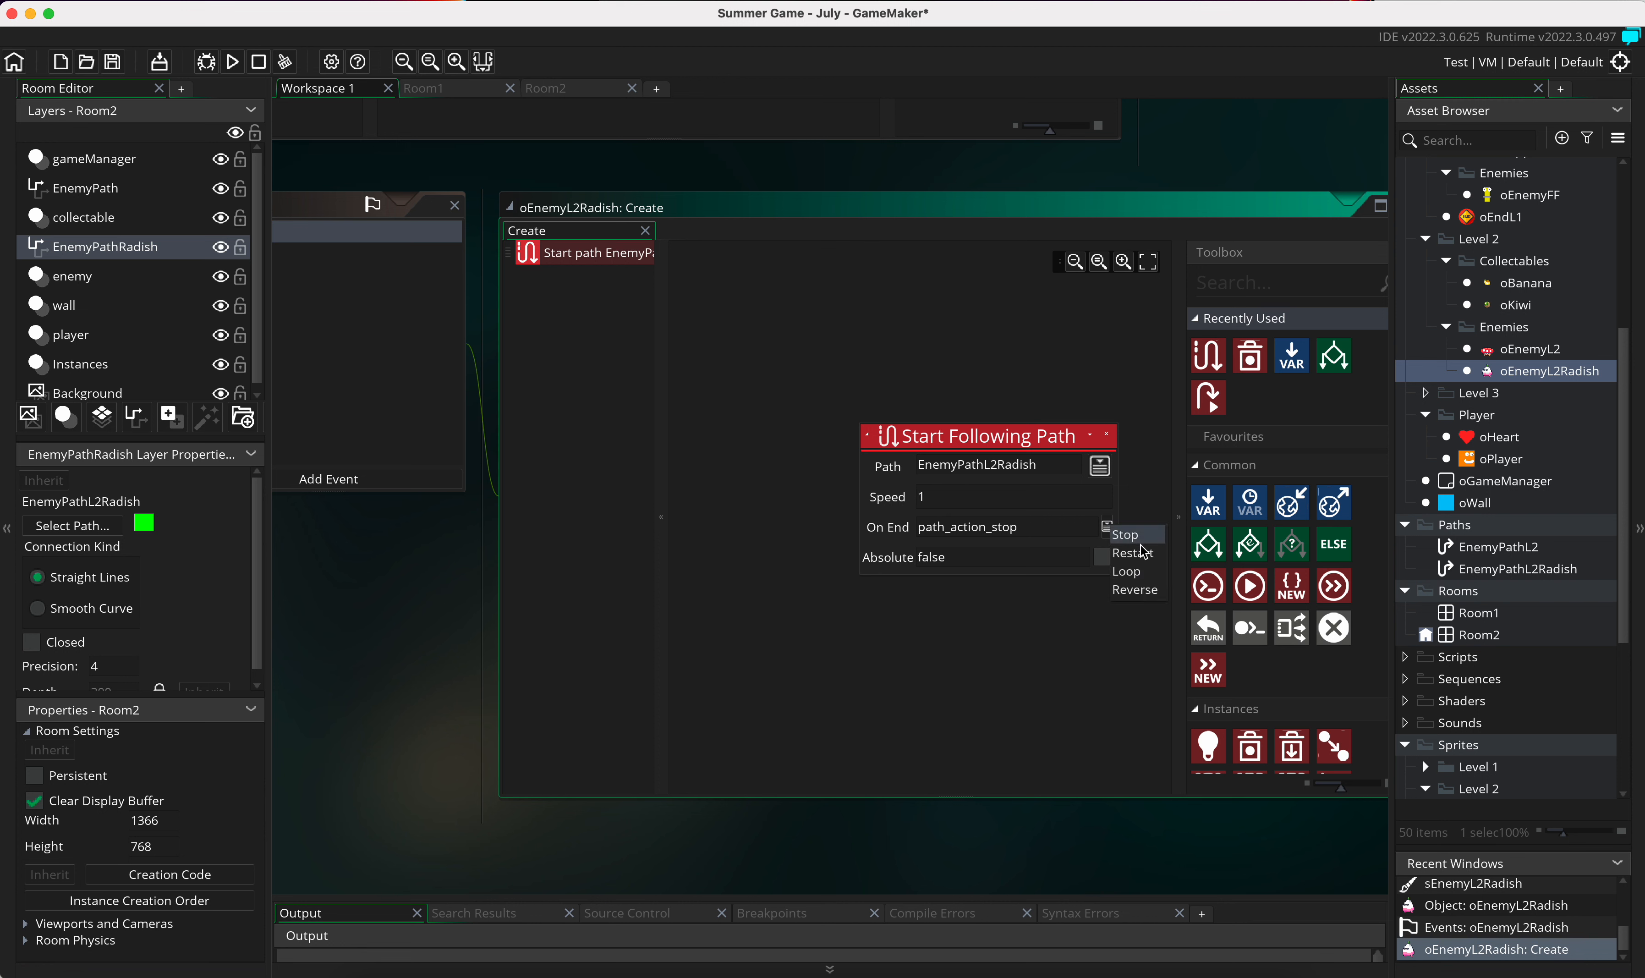
pyautogui.click(1148, 590)
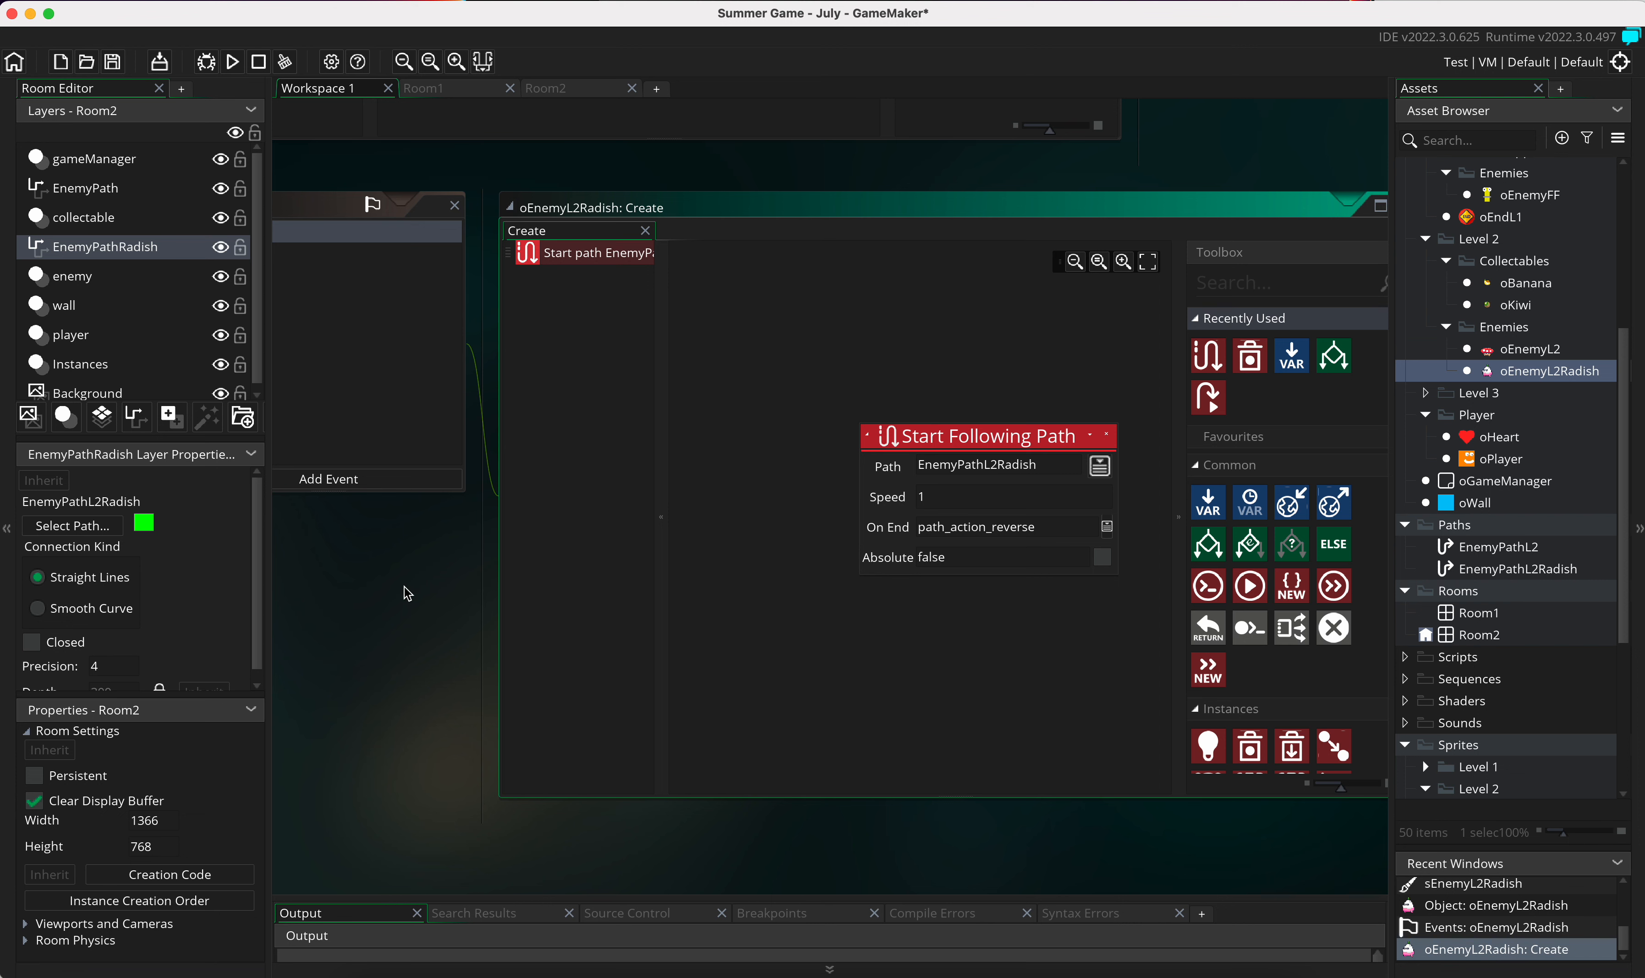
pyautogui.hscroll(-3, 408, 594)
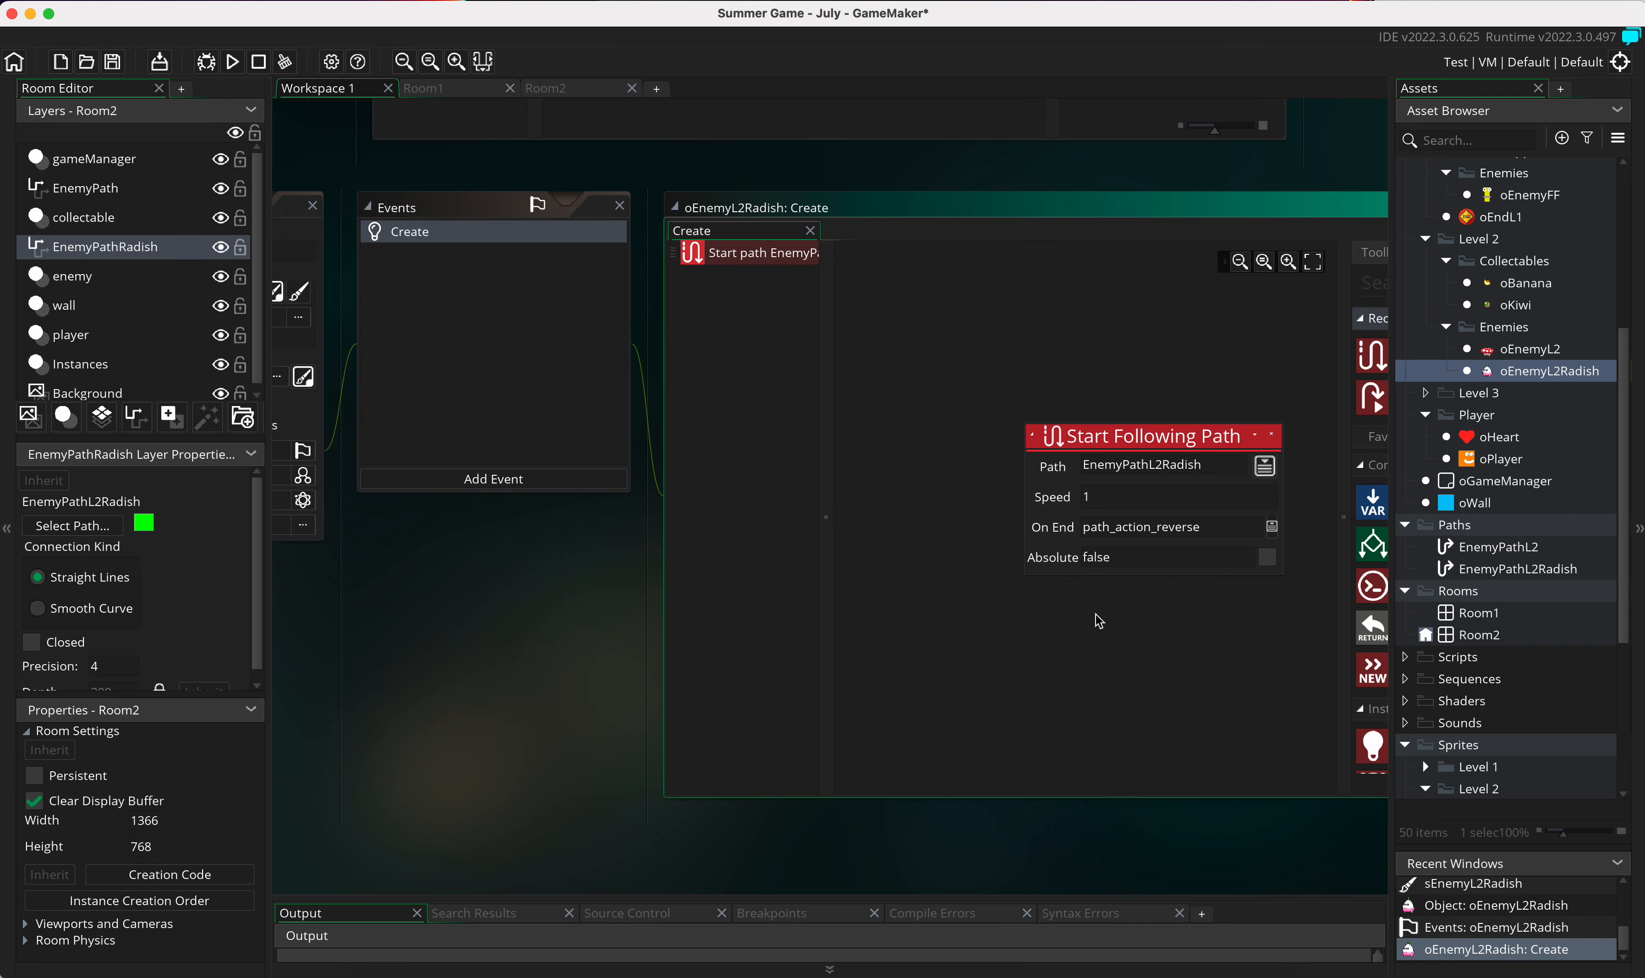
# Step: Place an oEnemyL2Radish instance on Room2's enemy layer at the green path's lower end and test-run the game
pyautogui.doubleClick(1467, 636)
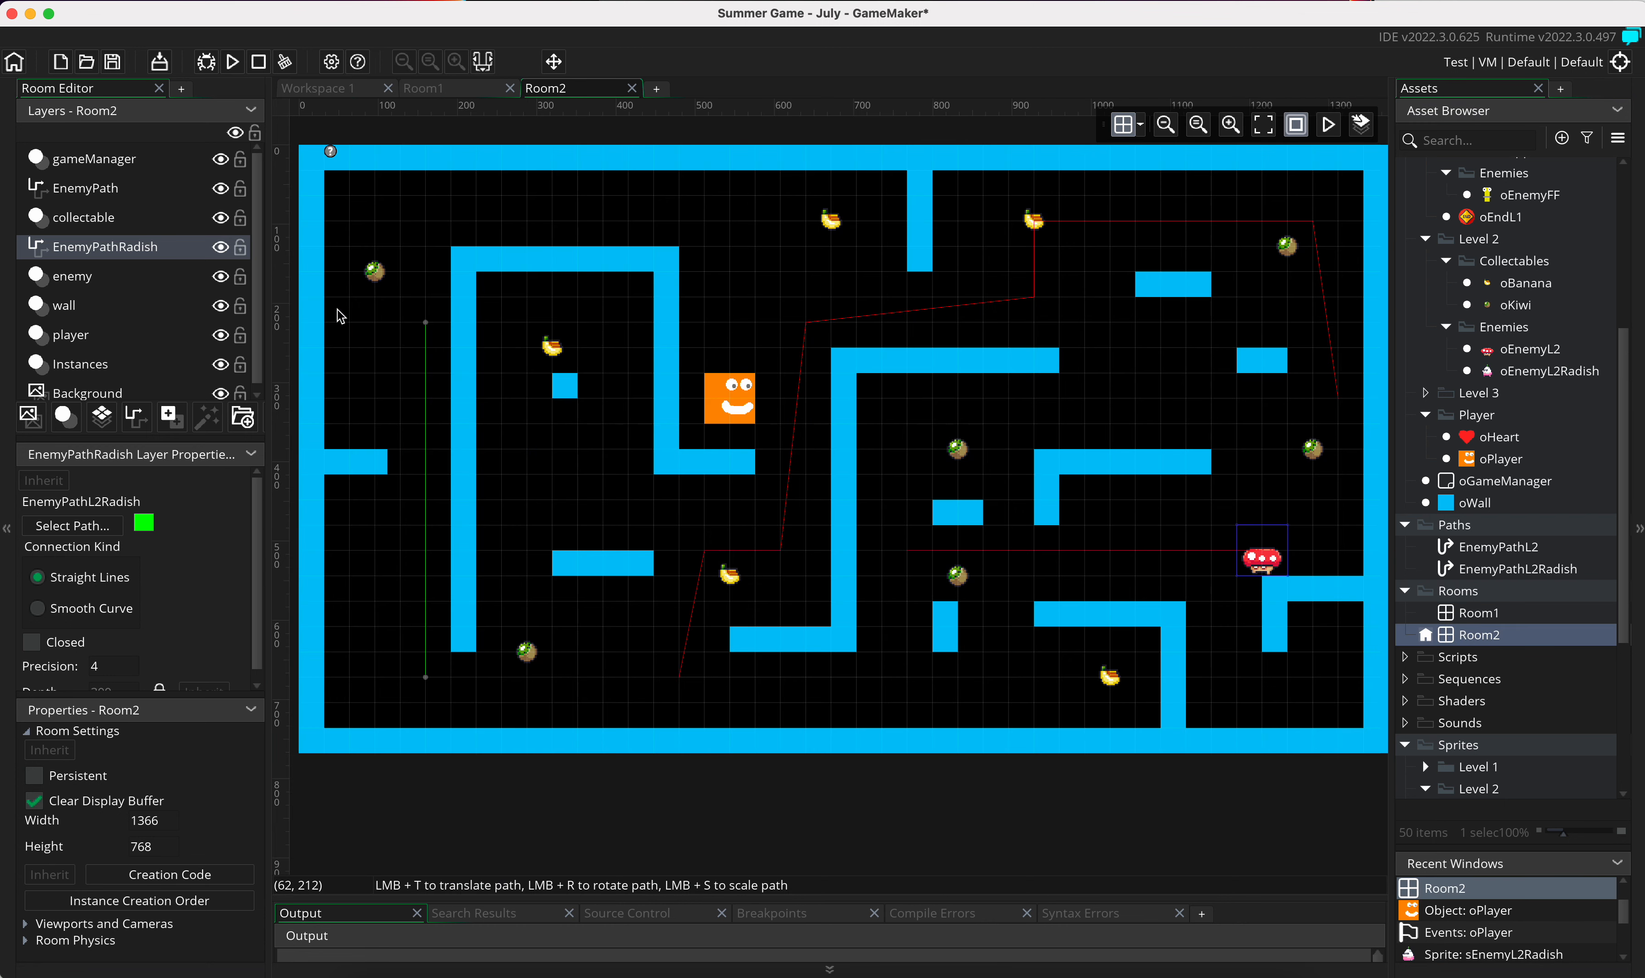
pyautogui.click(121, 280)
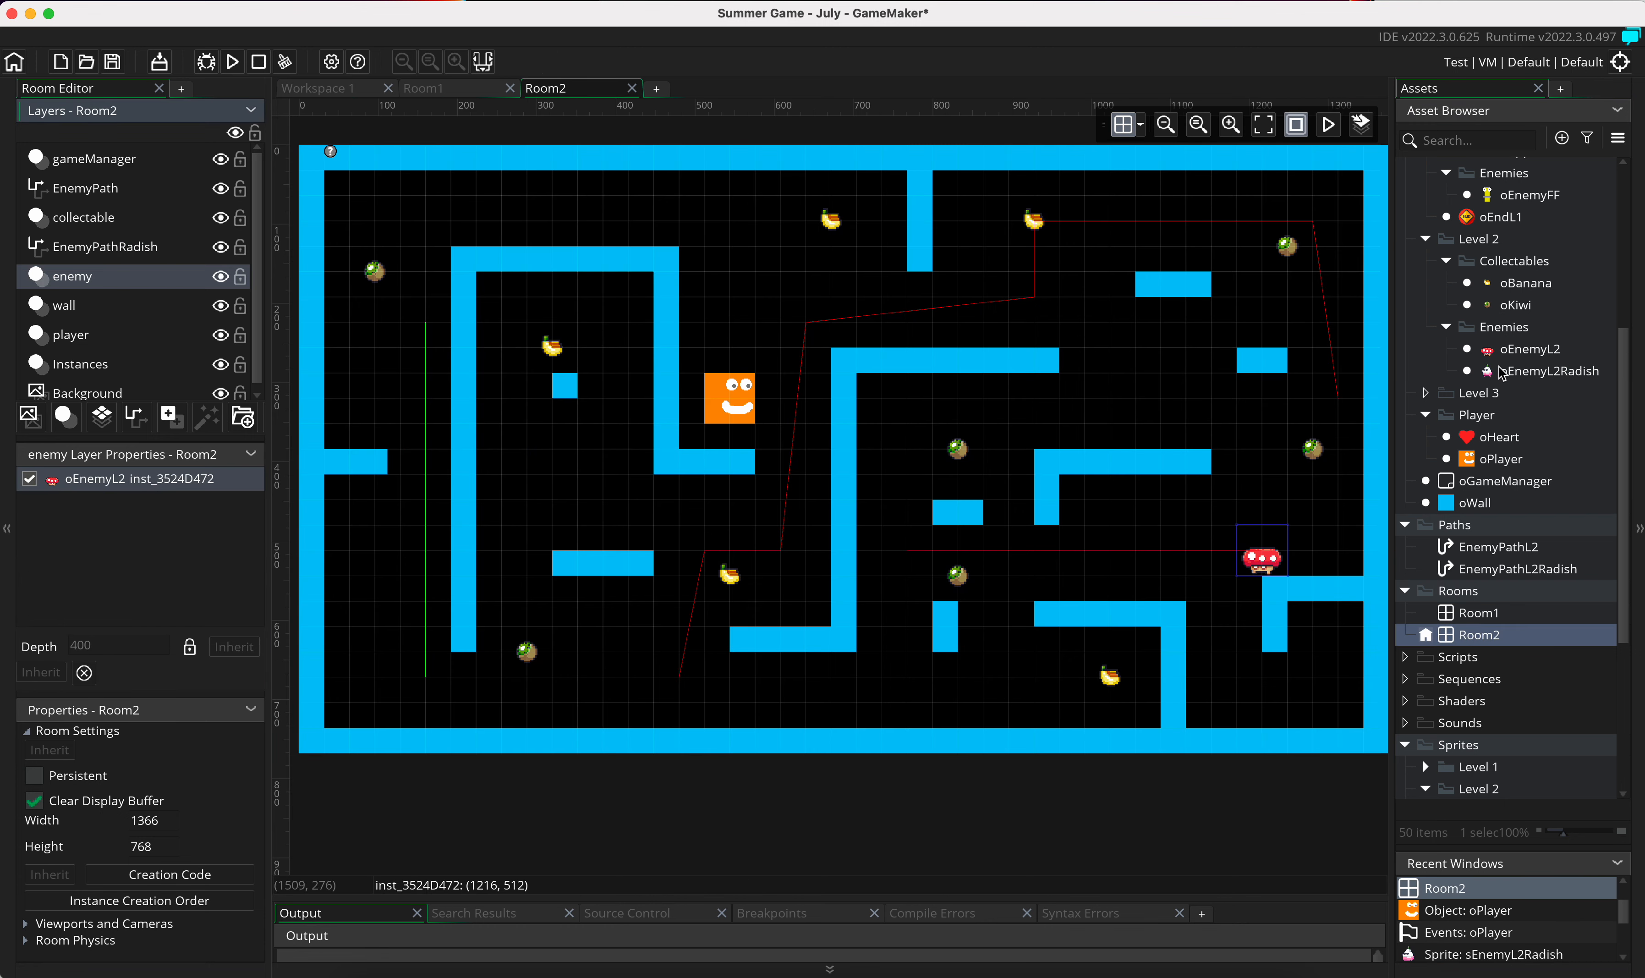
pyautogui.click(1562, 372)
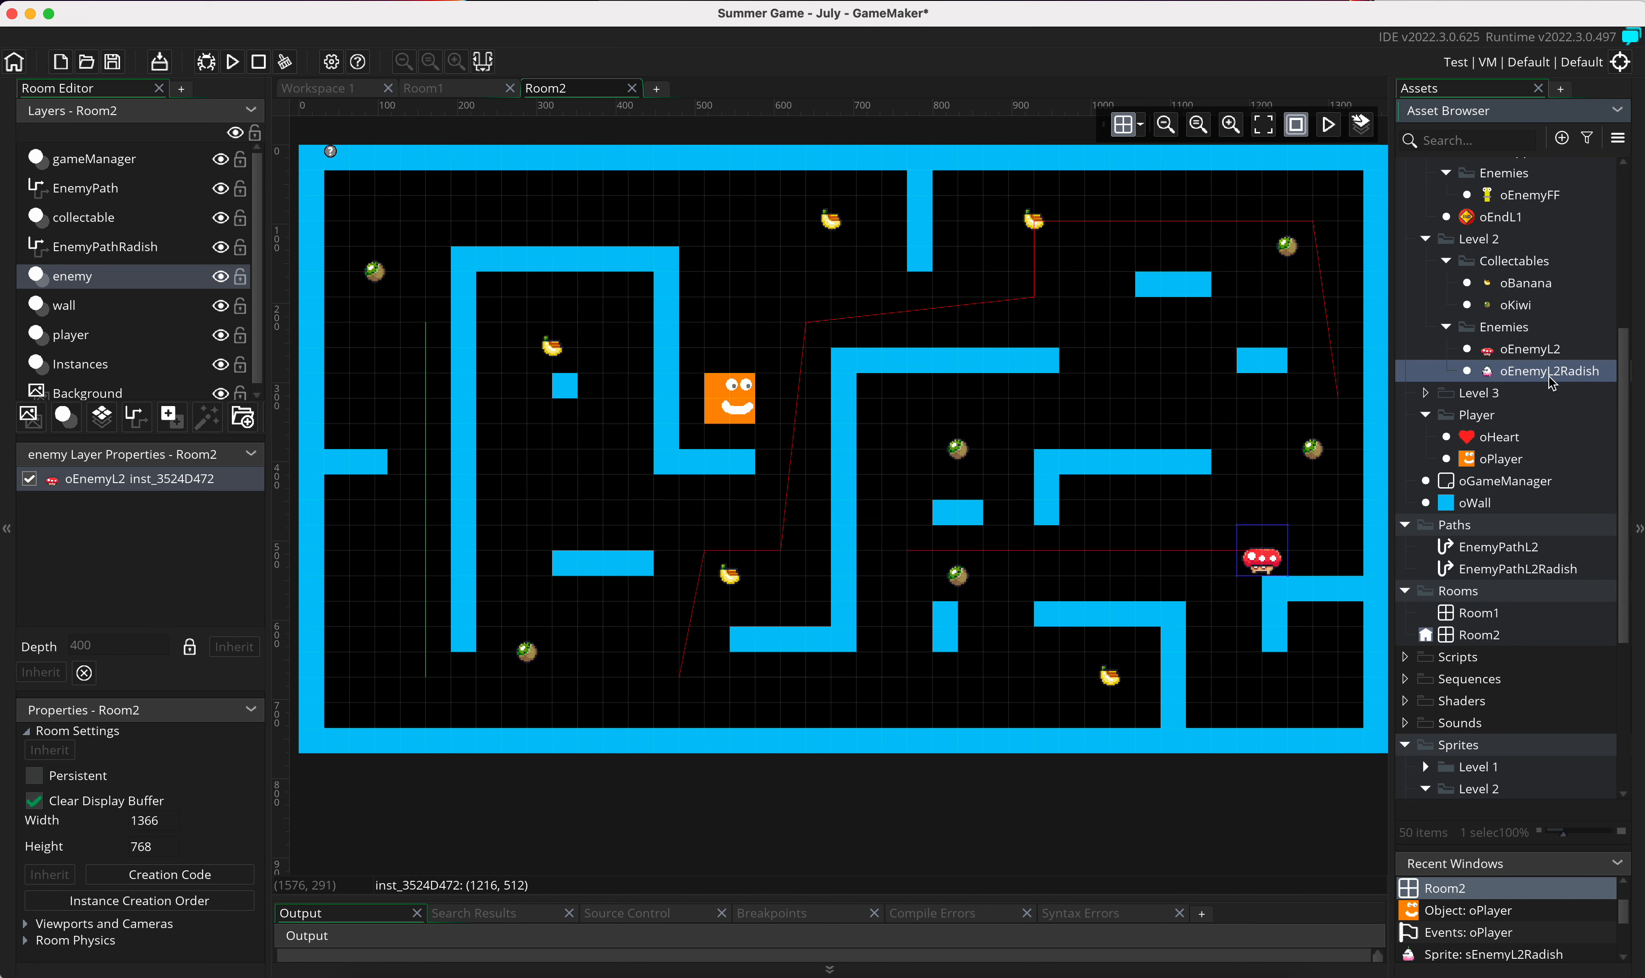
pyautogui.moveTo(1540, 383); pyautogui.dragTo(431, 685)
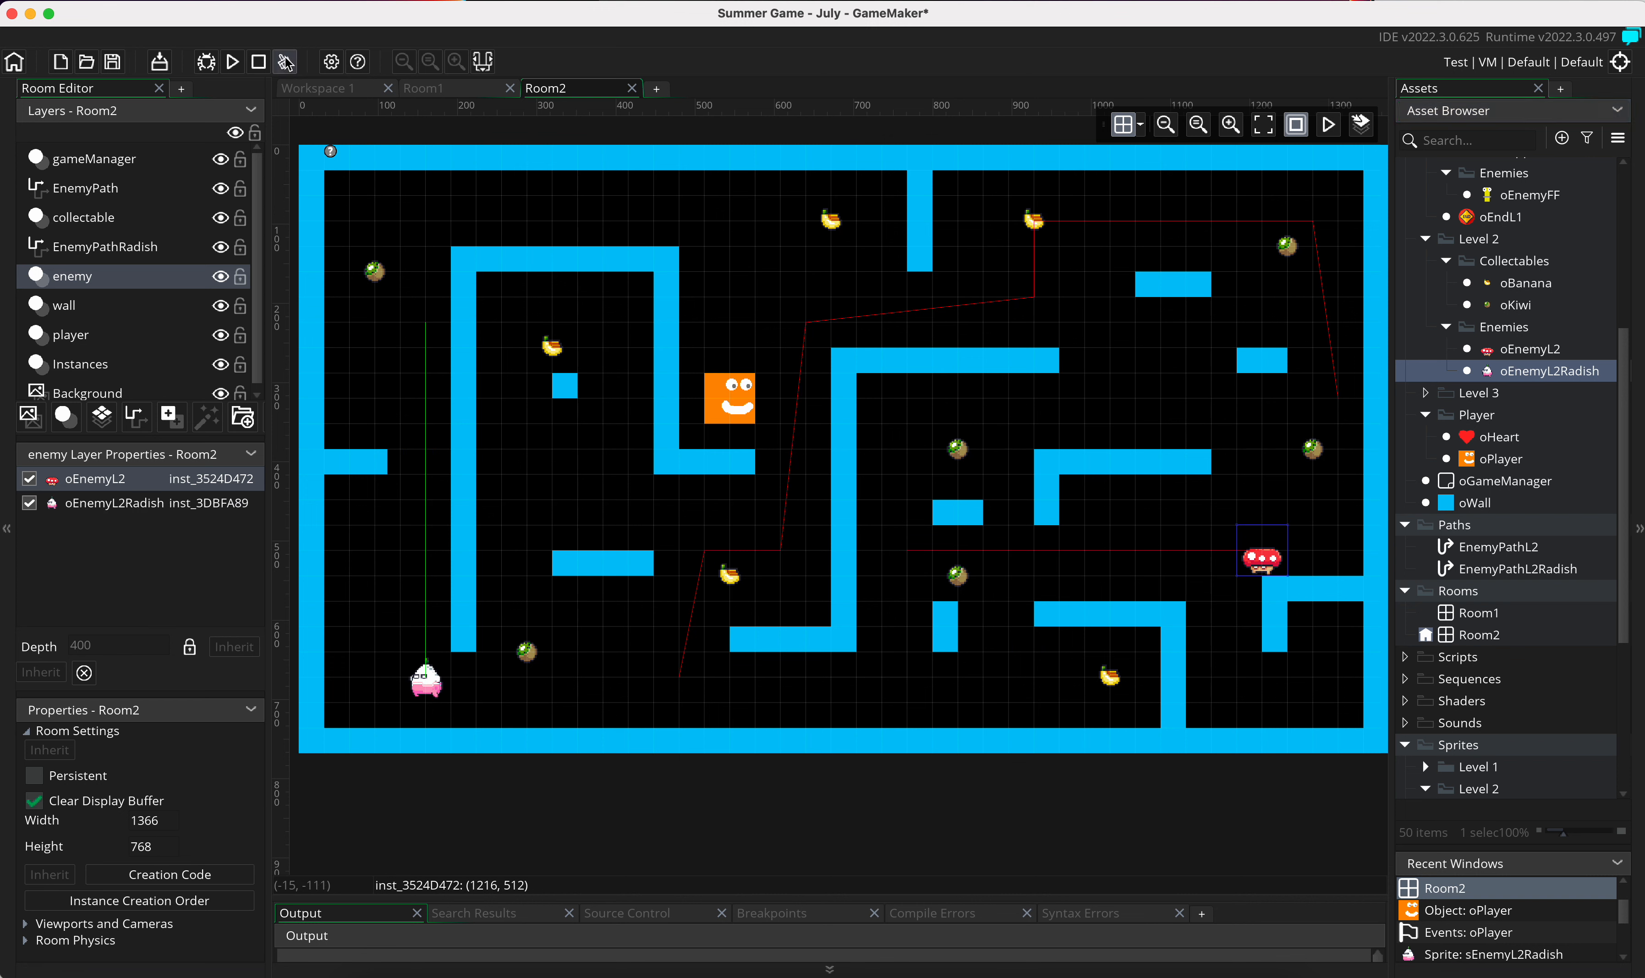
pyautogui.click(245, 65)
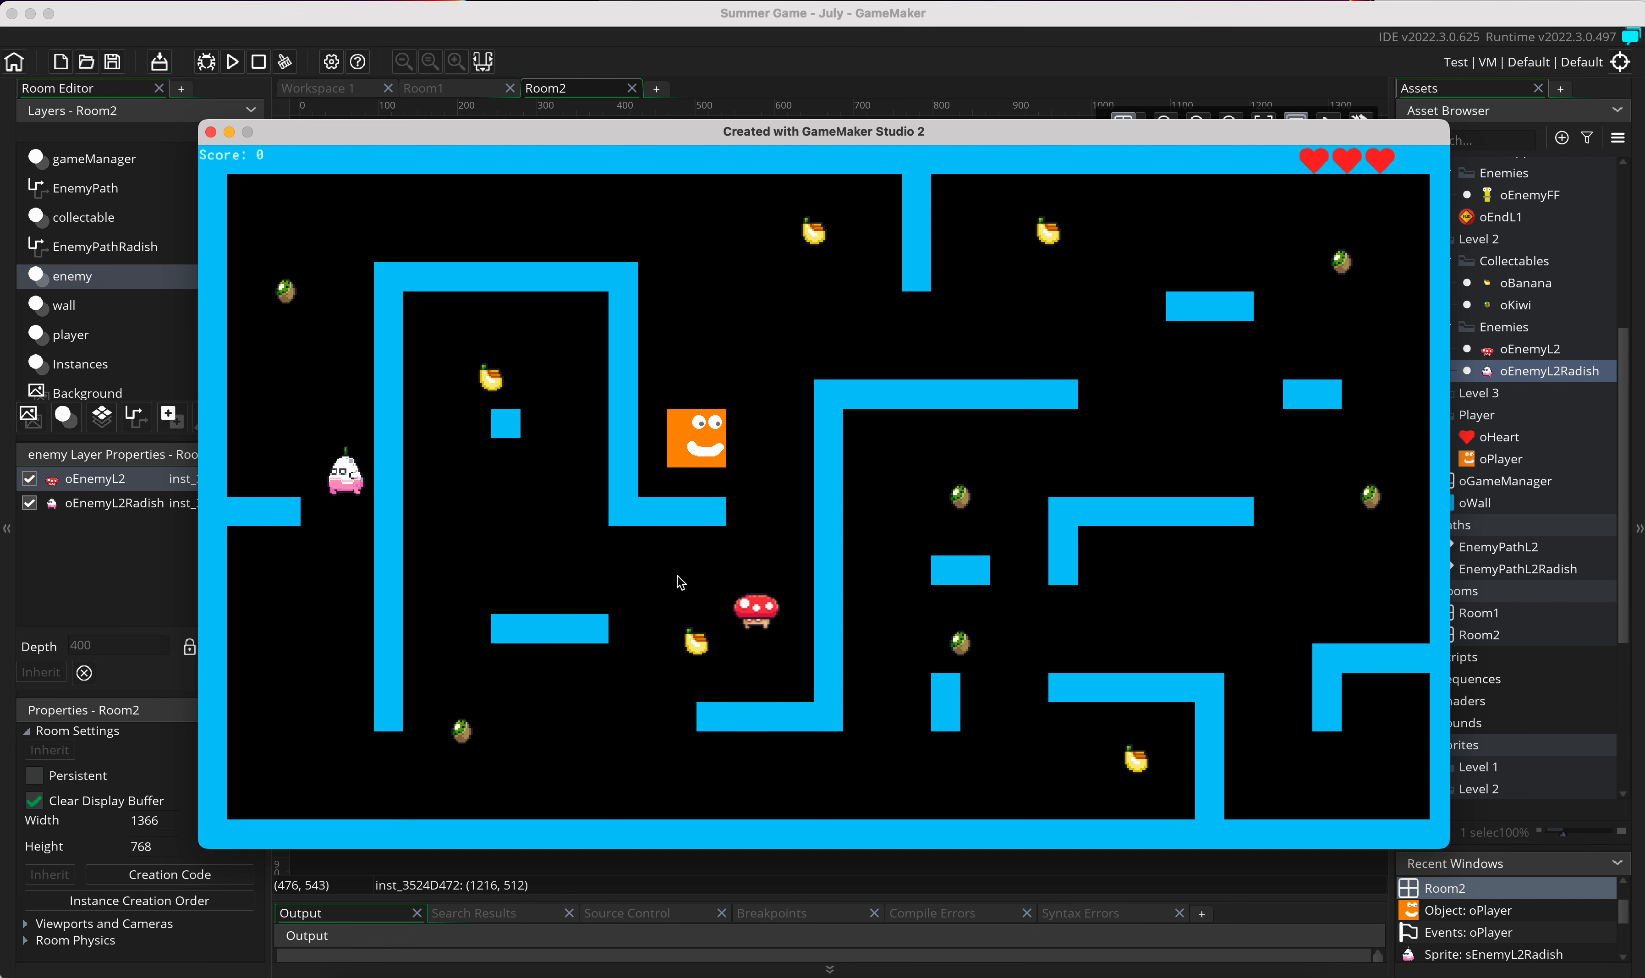
pyautogui.click(210, 133)
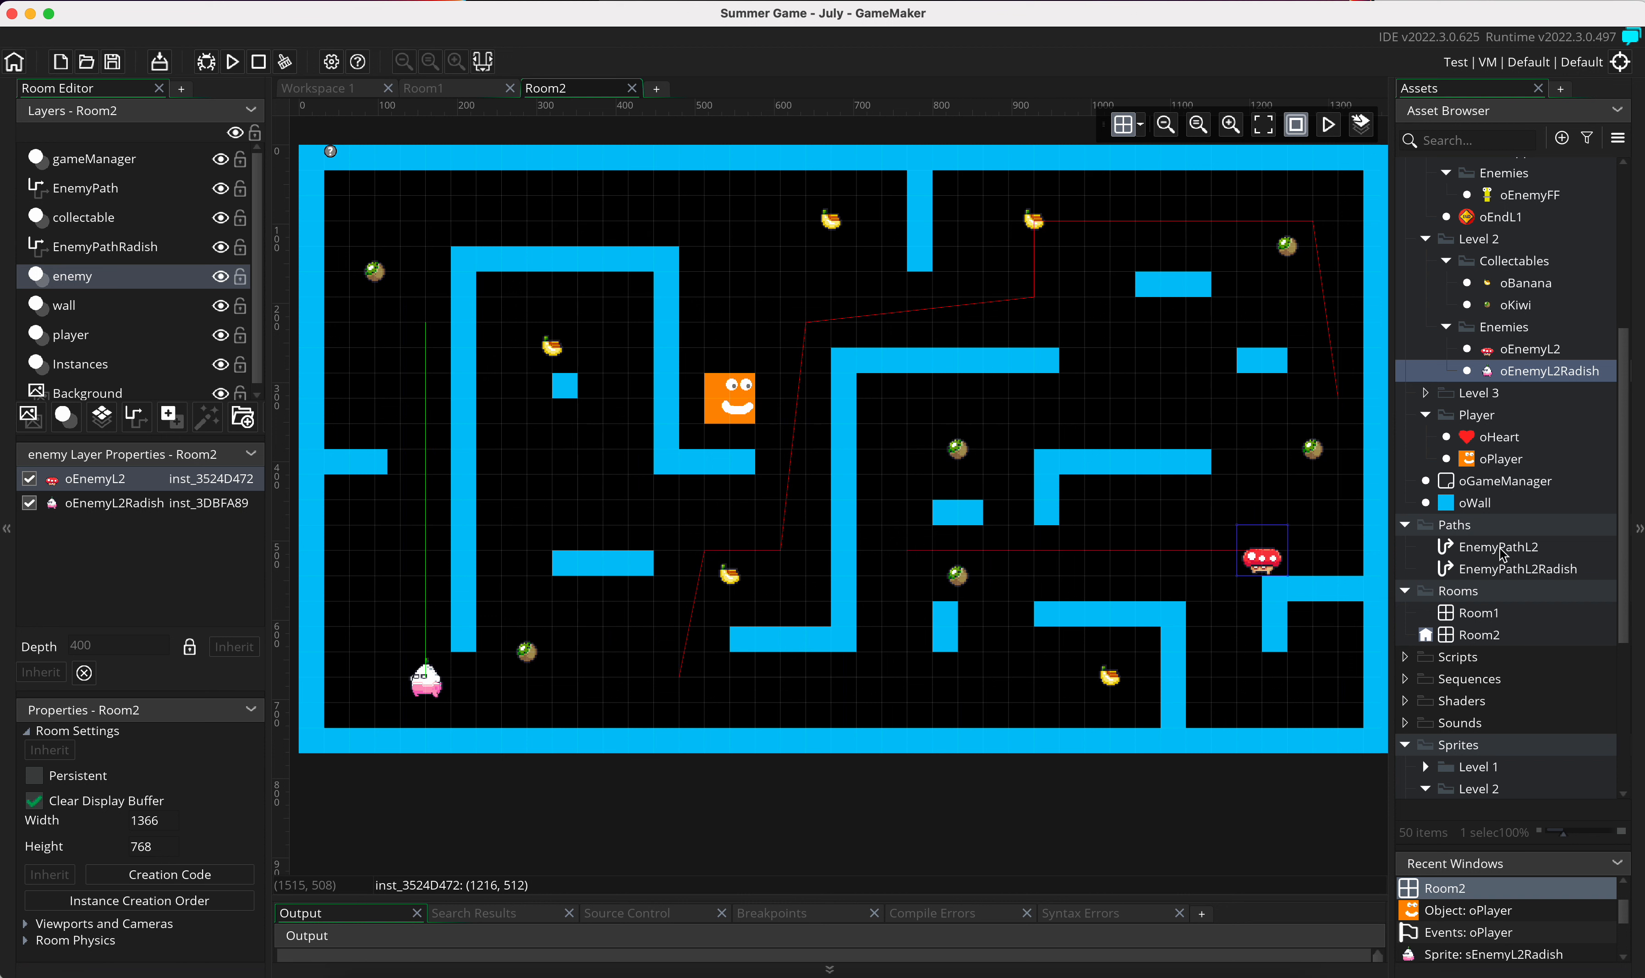
# Step: Place a second oEnemyL2Radish instance just below the kiwi in Room2's lower-left area and test-run the game
pyautogui.moveTo(1525, 372); pyautogui.dragTo(533, 712)
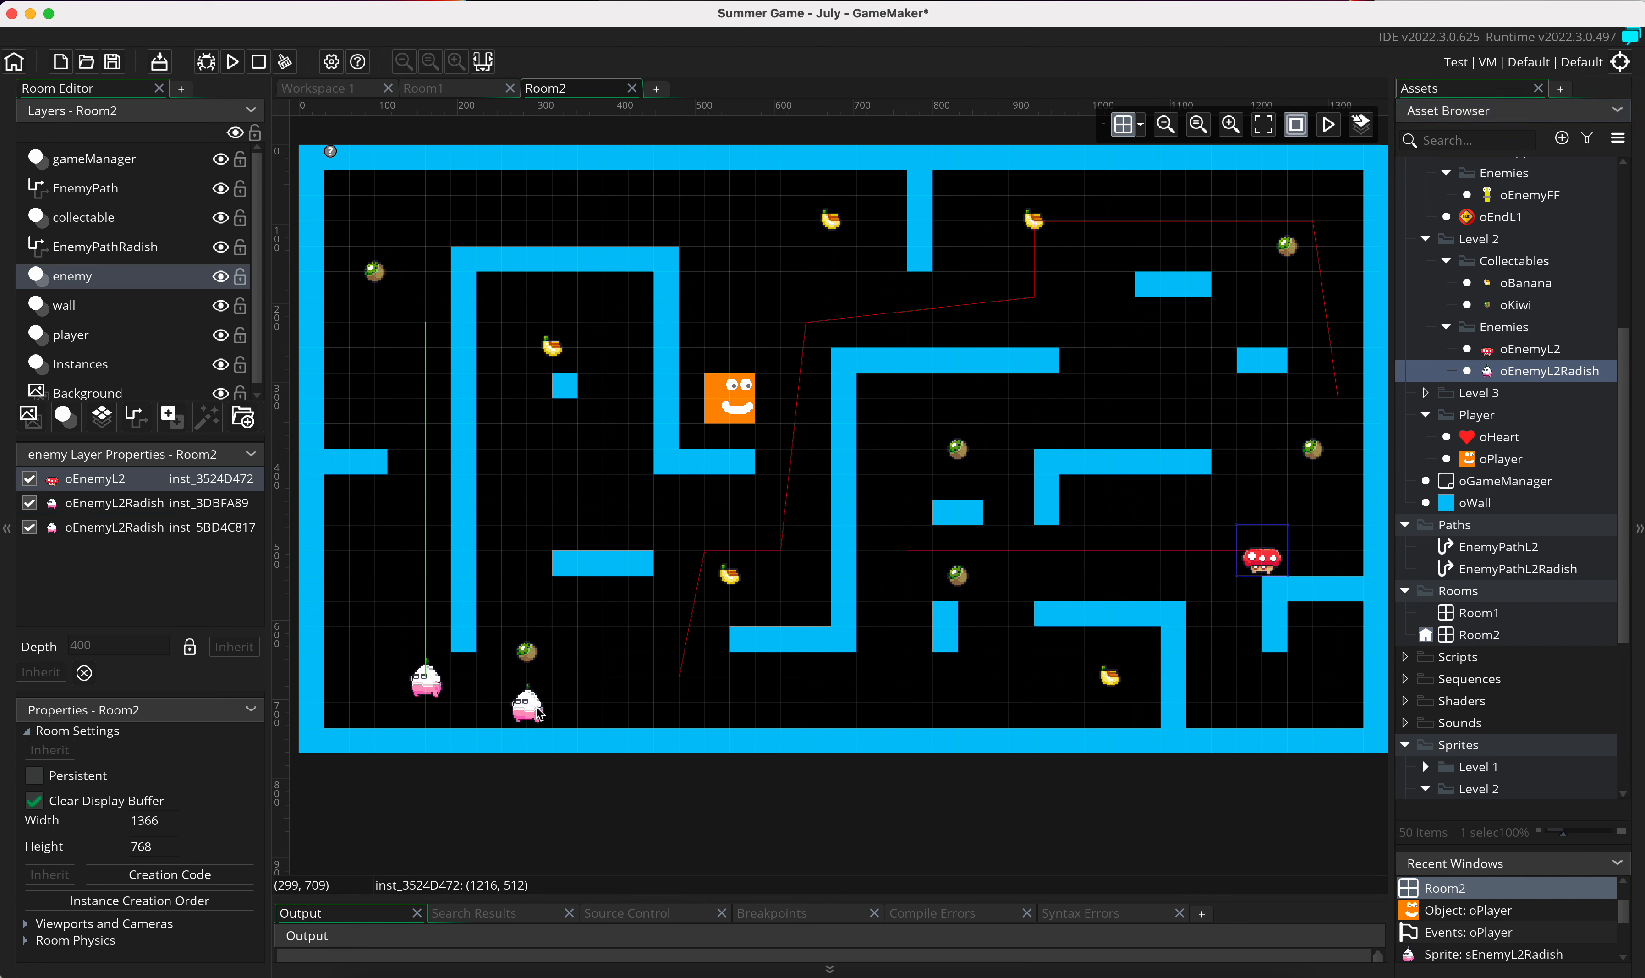
pyautogui.click(233, 70)
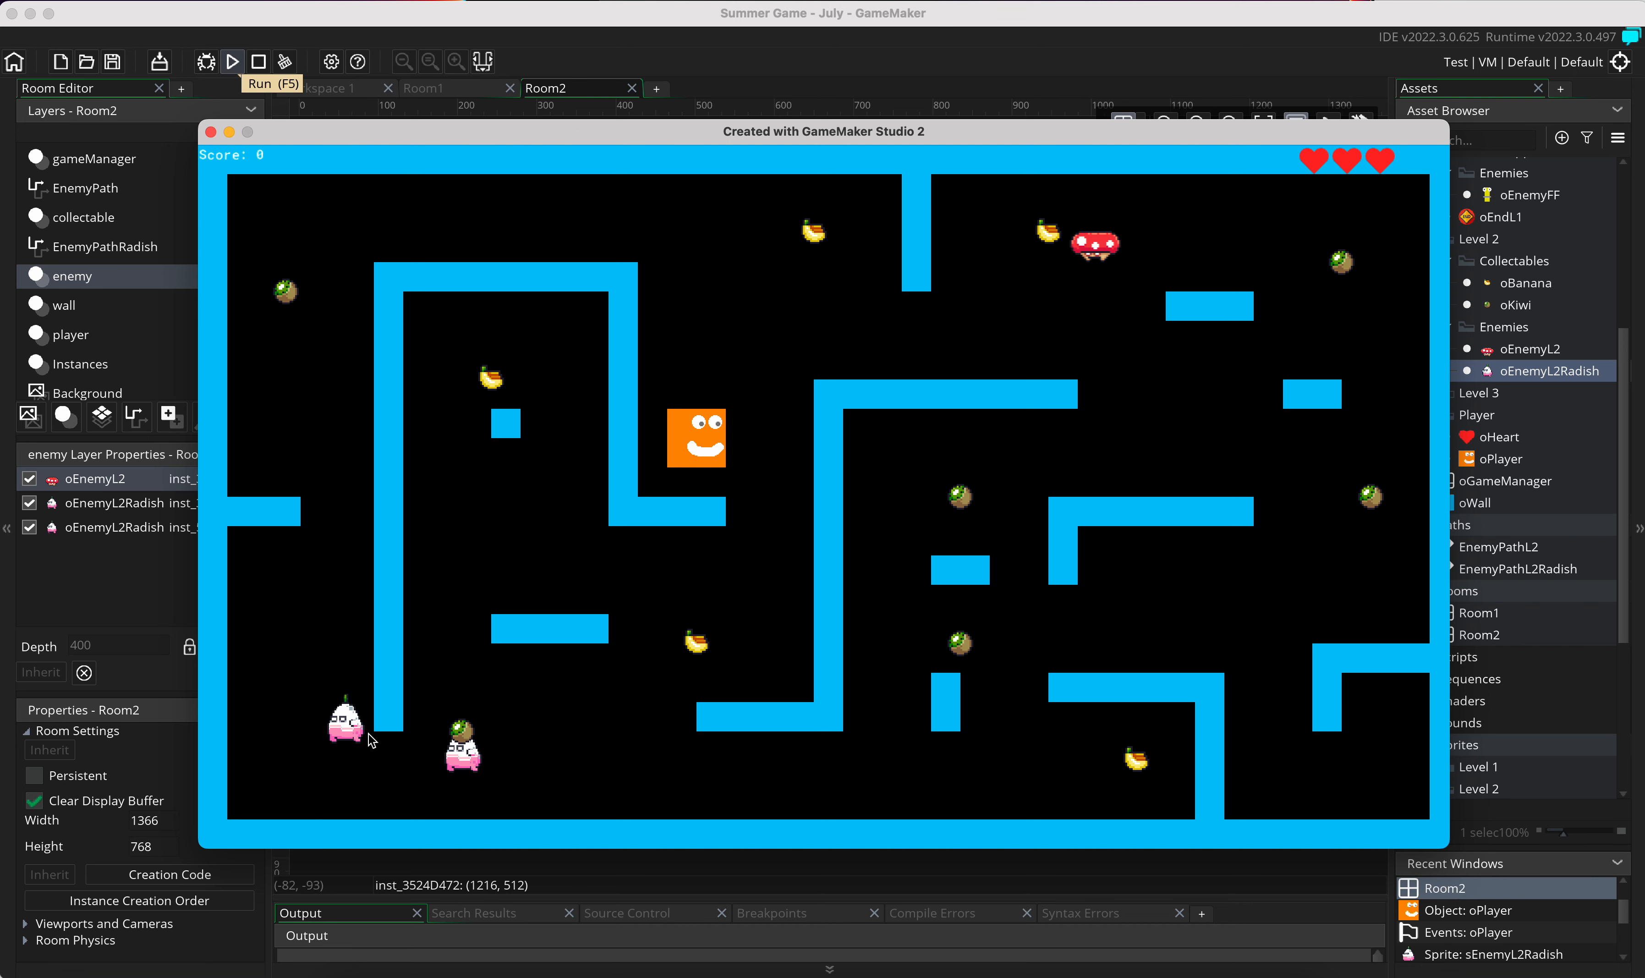
pyautogui.click(210, 133)
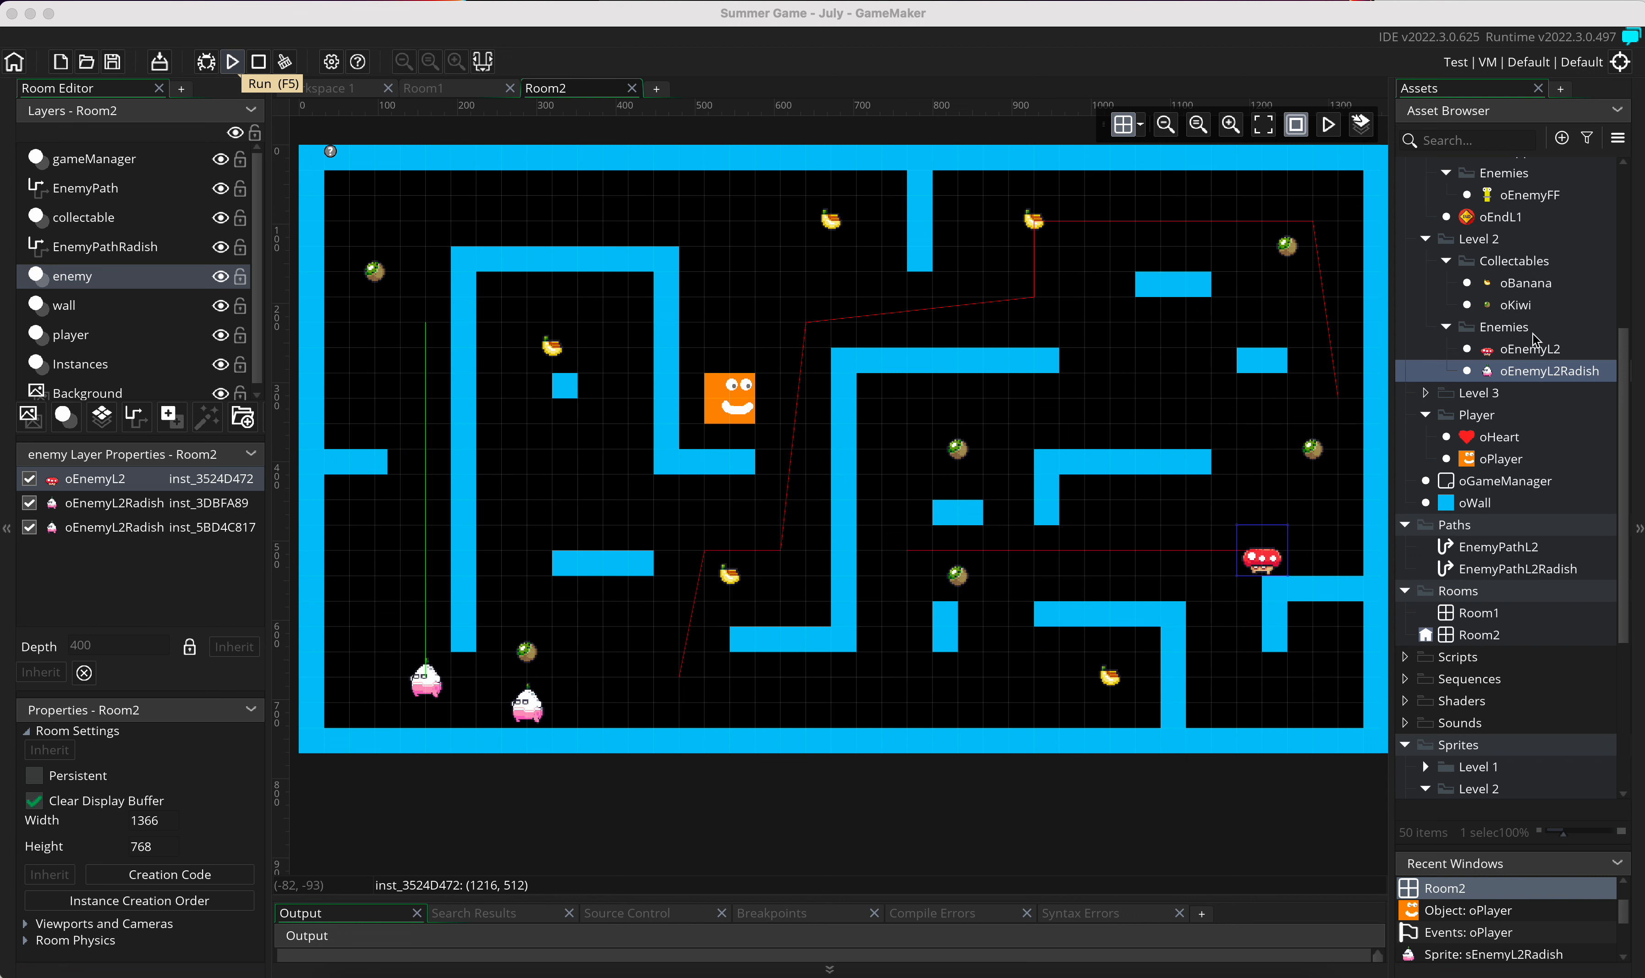
# Step: Place a third oEnemyL2Radish instance beside the mushroom enemy near Room2's right wall and rerun the game, stopping the previous run
pyautogui.moveTo(1493, 389); pyautogui.dragTo(1536, 376)
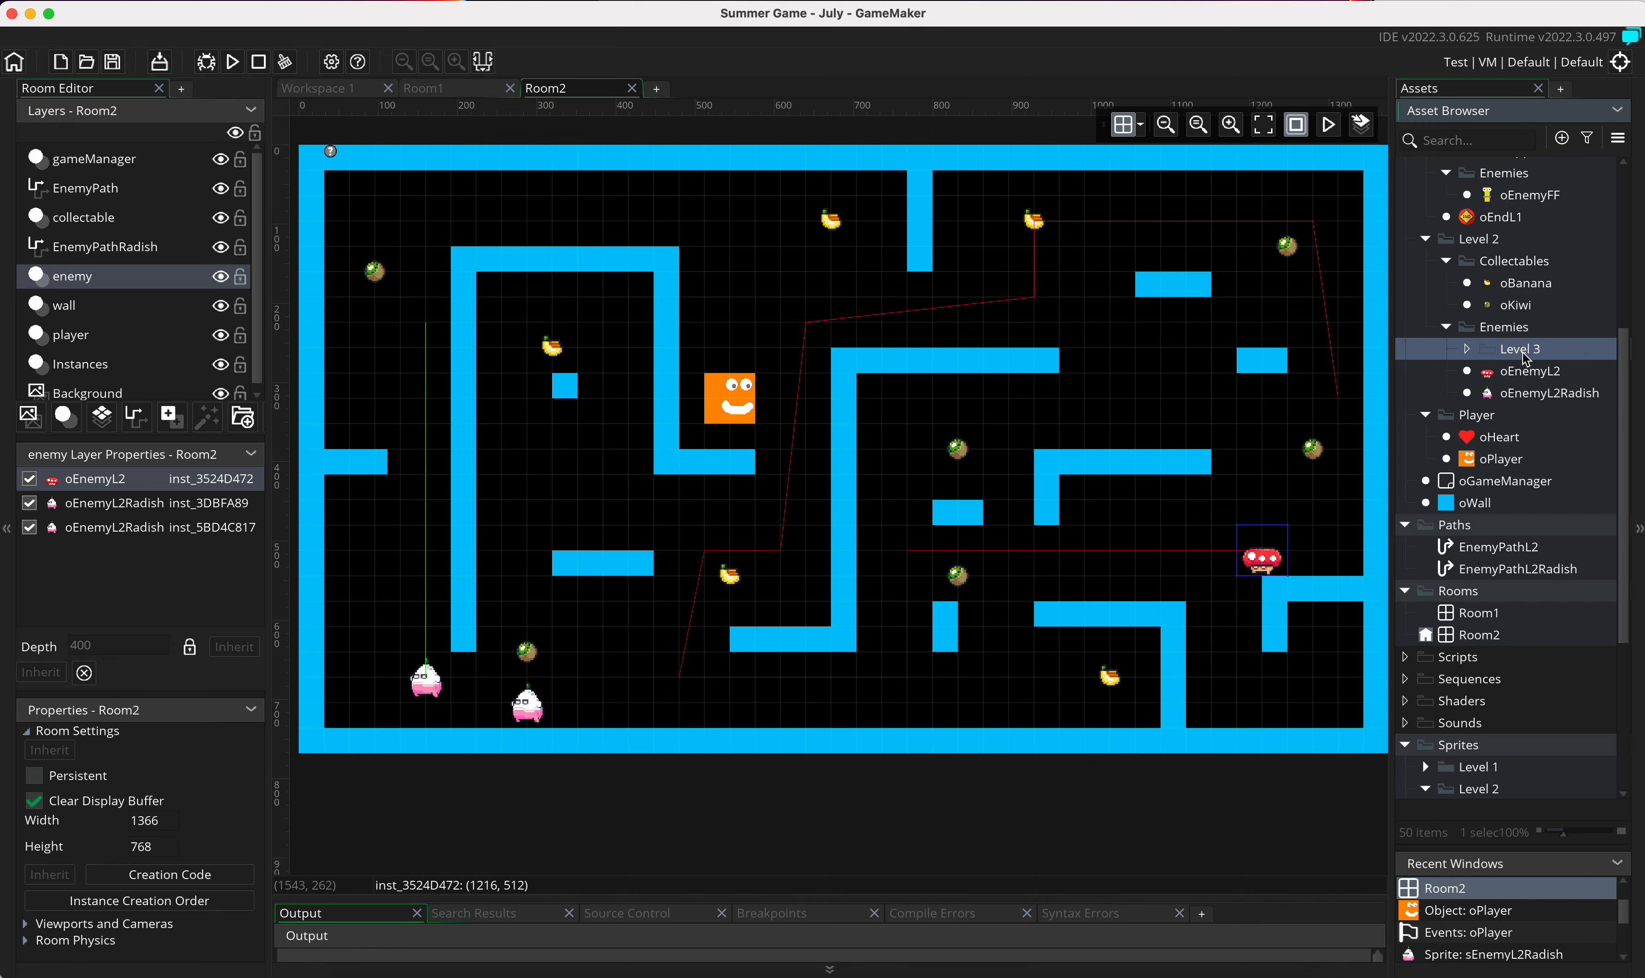
pyautogui.moveTo(1519, 357); pyautogui.dragTo(1341, 557)
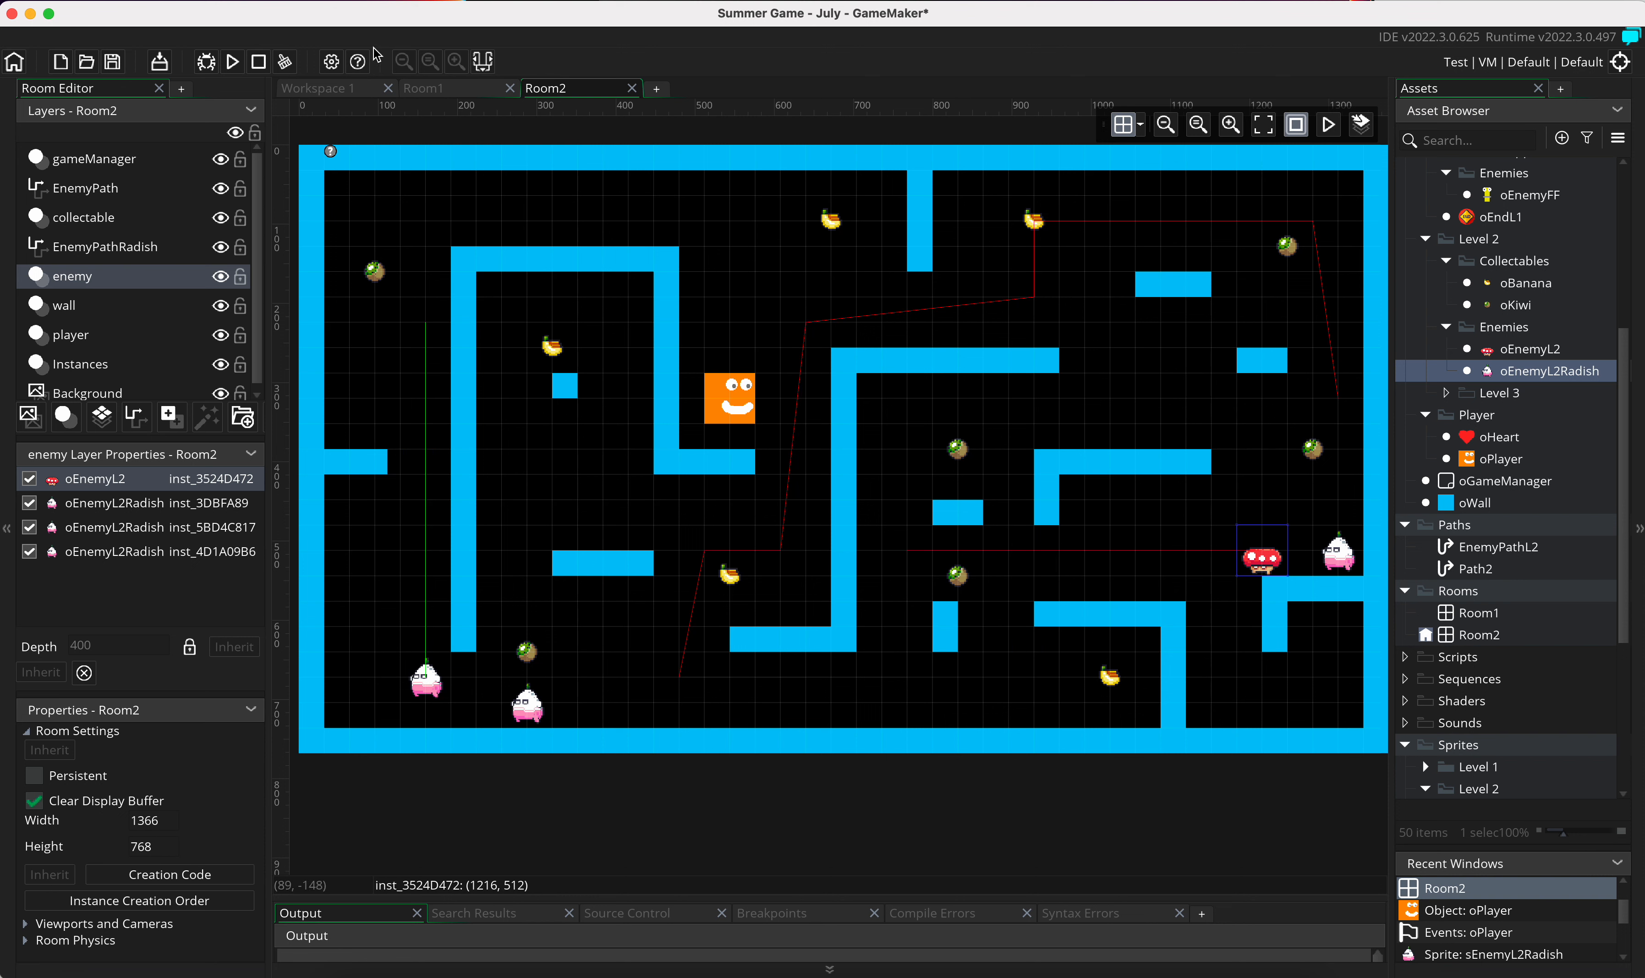
pyautogui.click(233, 64)
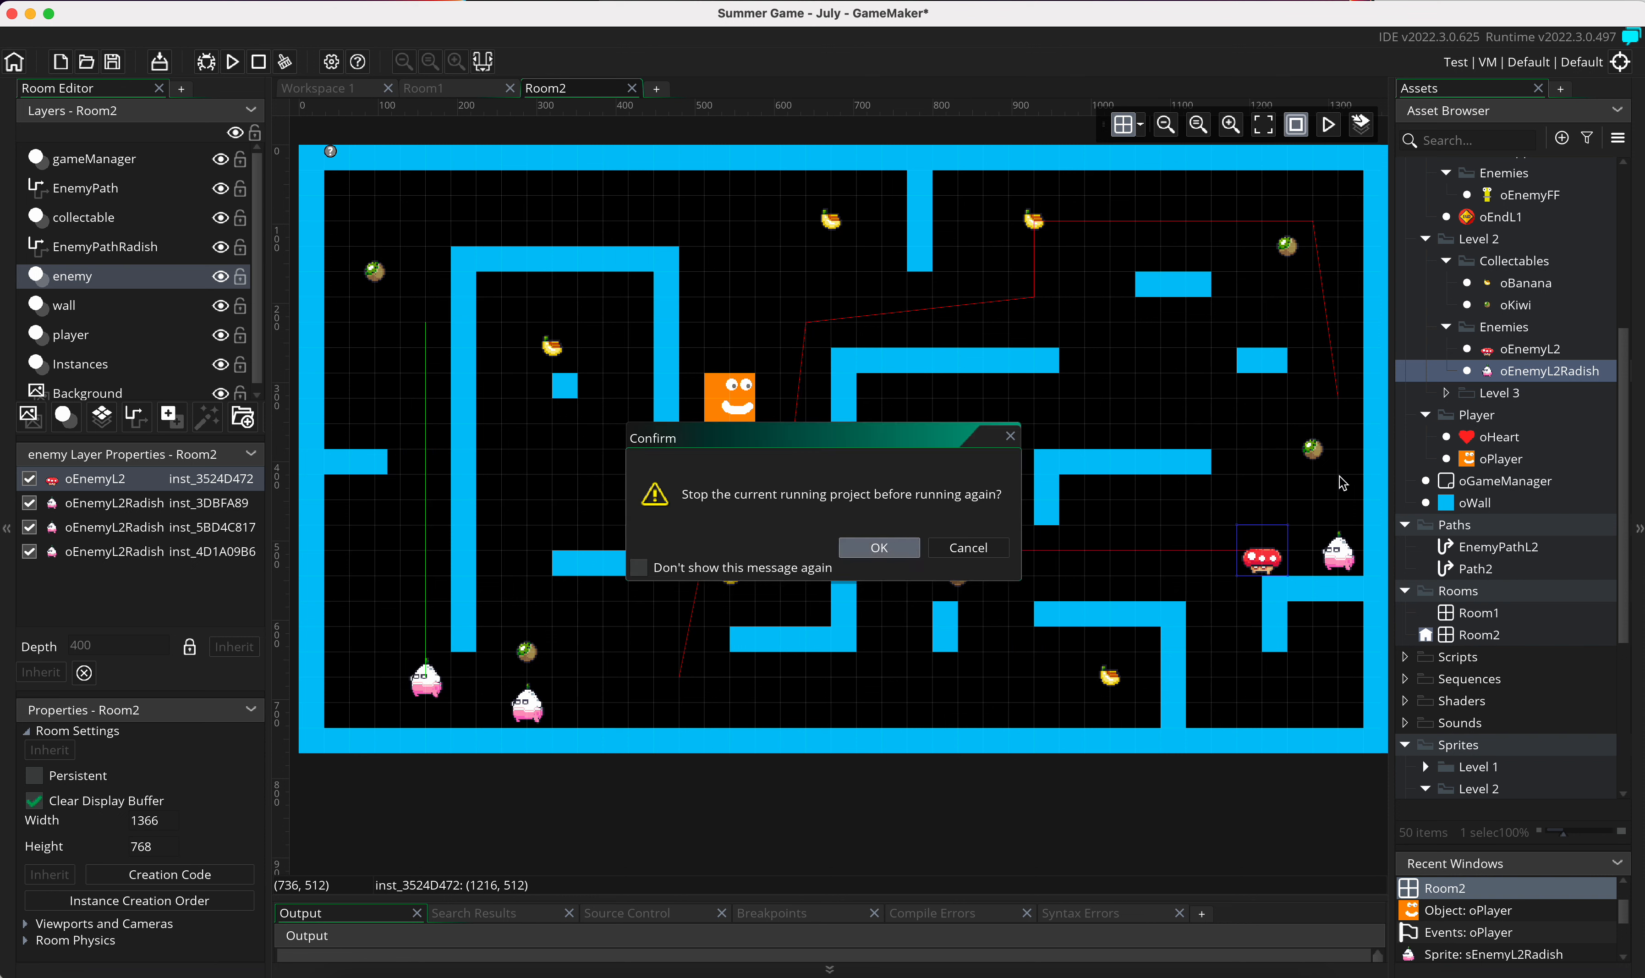
pyautogui.press('Return')
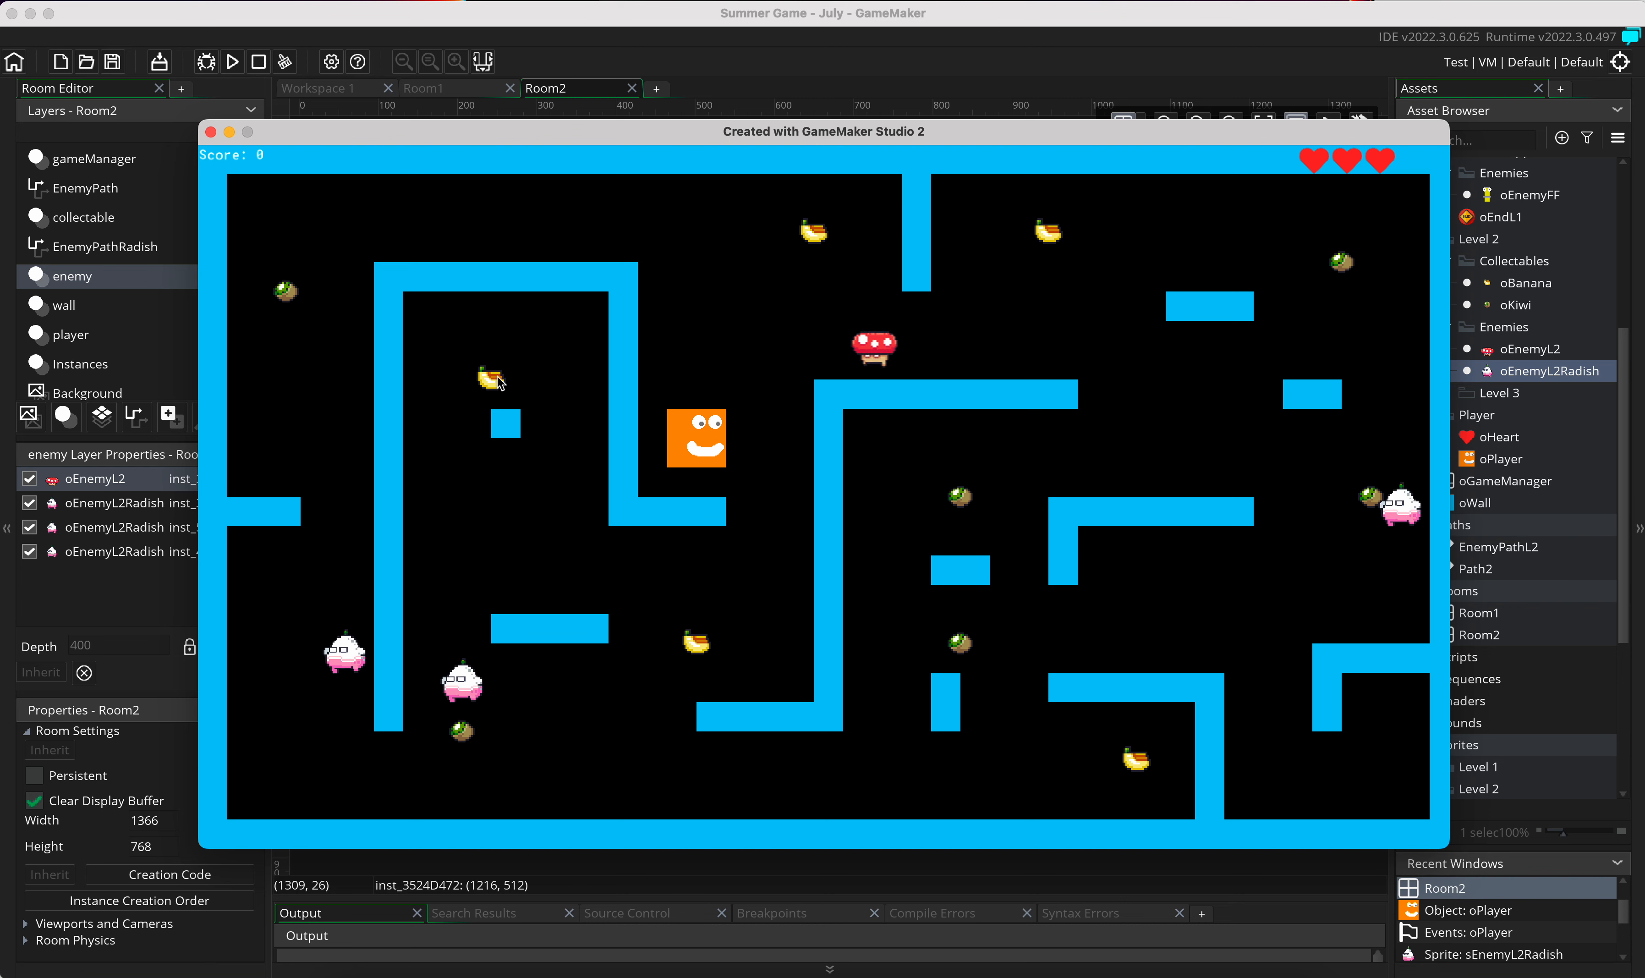
pyautogui.click(211, 132)
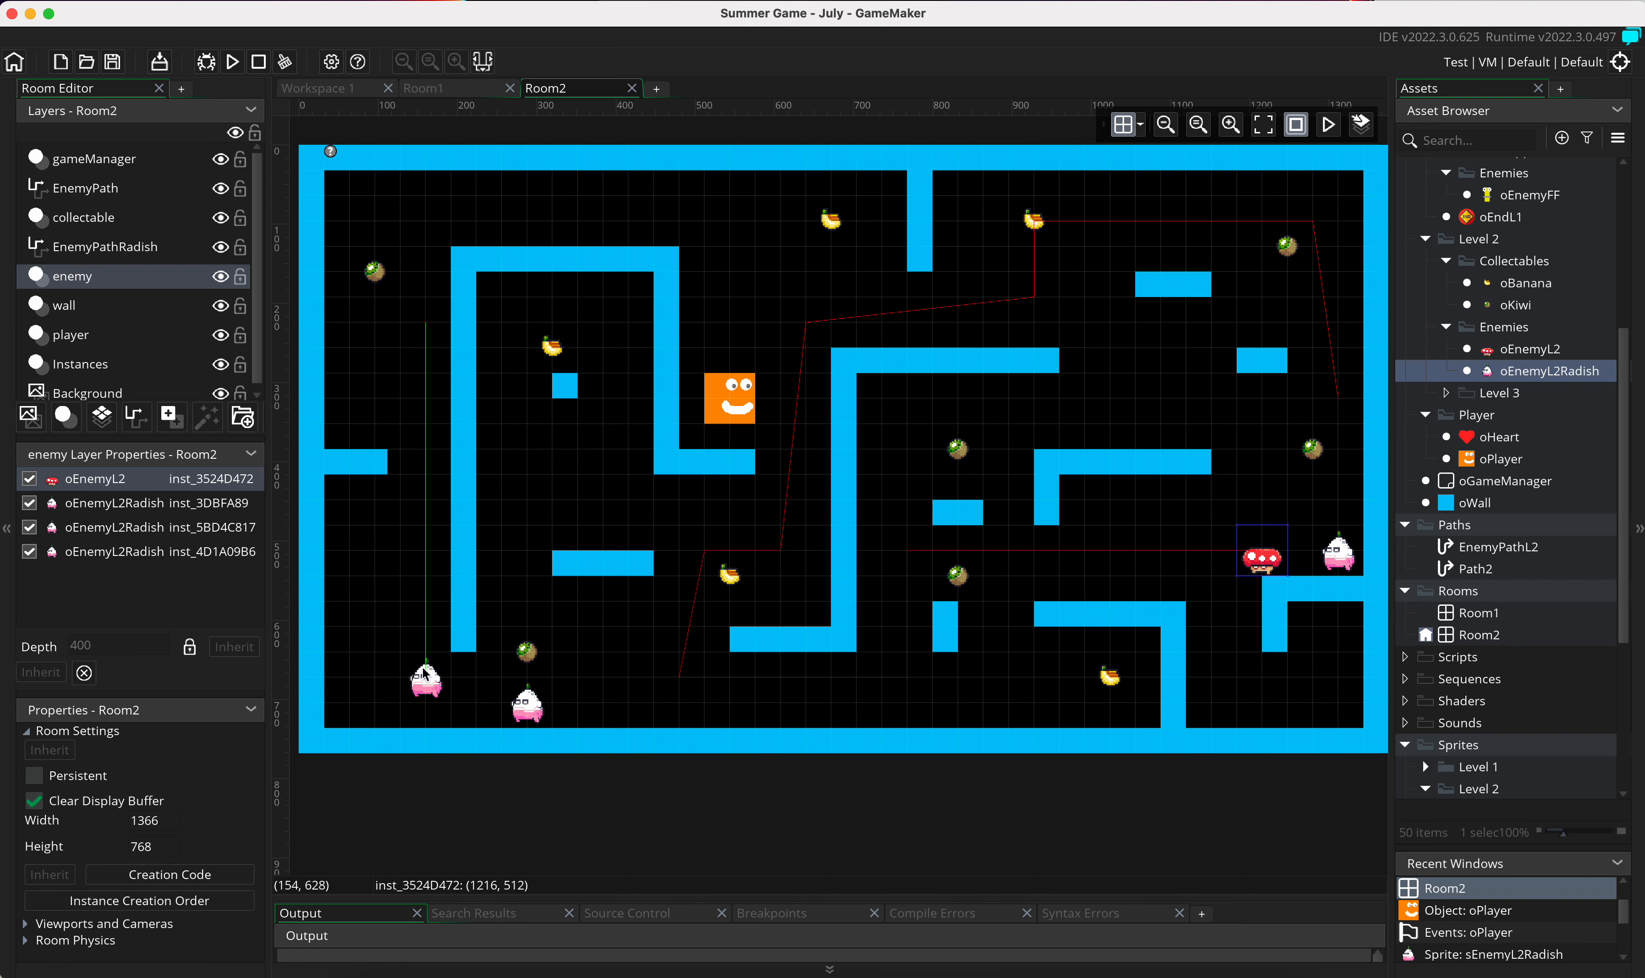